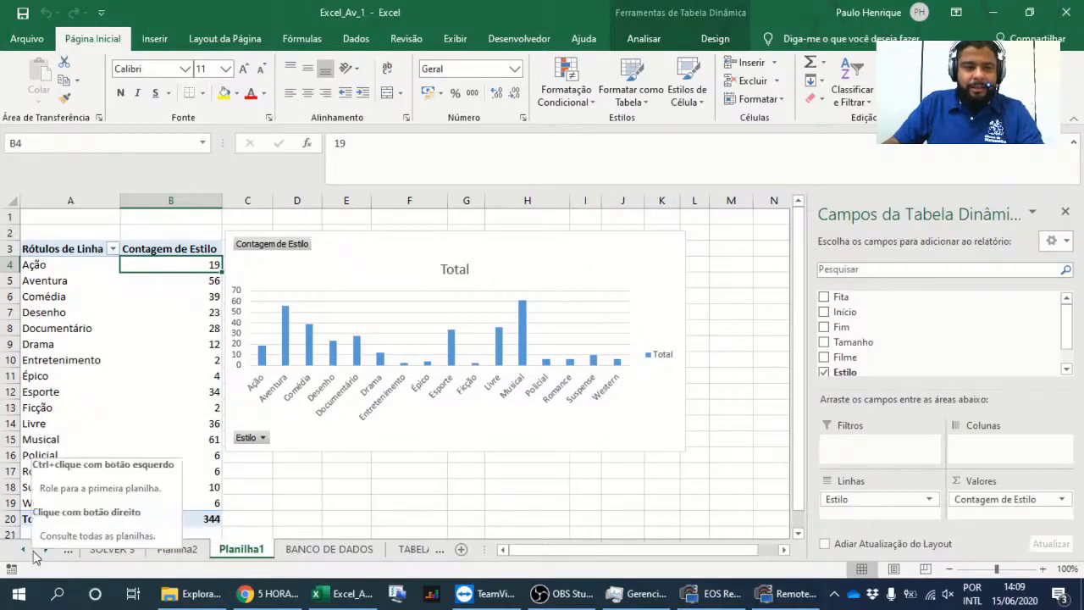
# Activate the SENHAS sheet from the workbook's sheet list, leaving the pivot table sheet.
pyautogui.rightClick(35, 555)
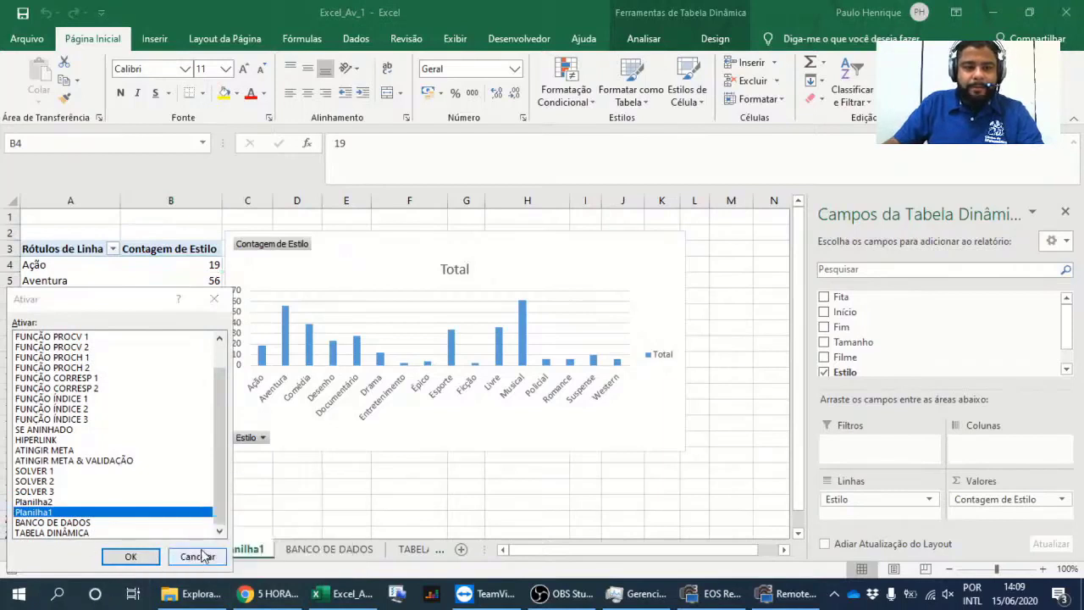
pyautogui.click(184, 559)
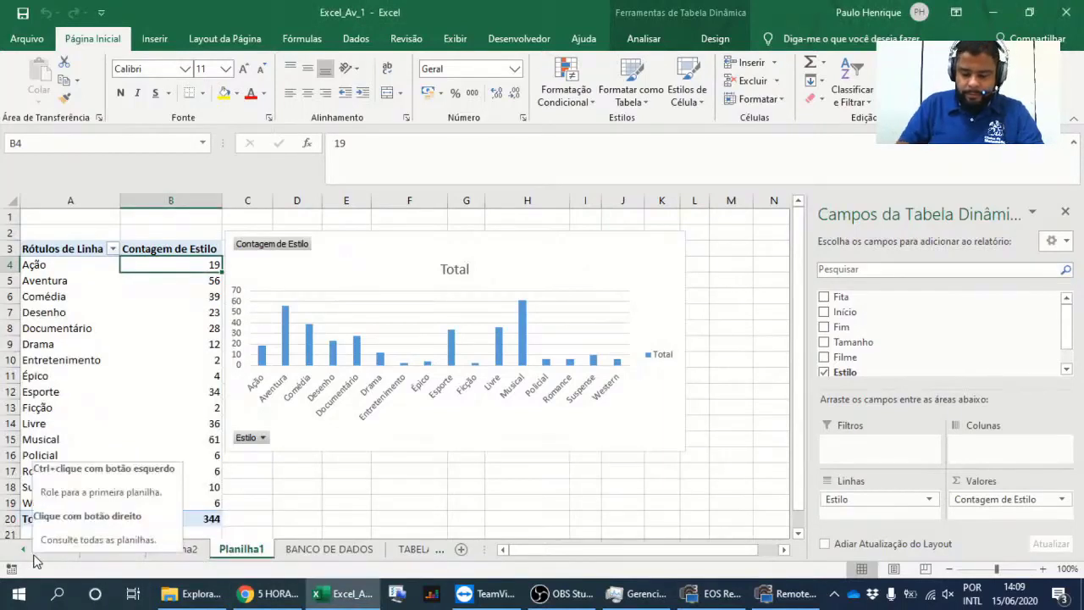
pyautogui.moveTo(22, 548)
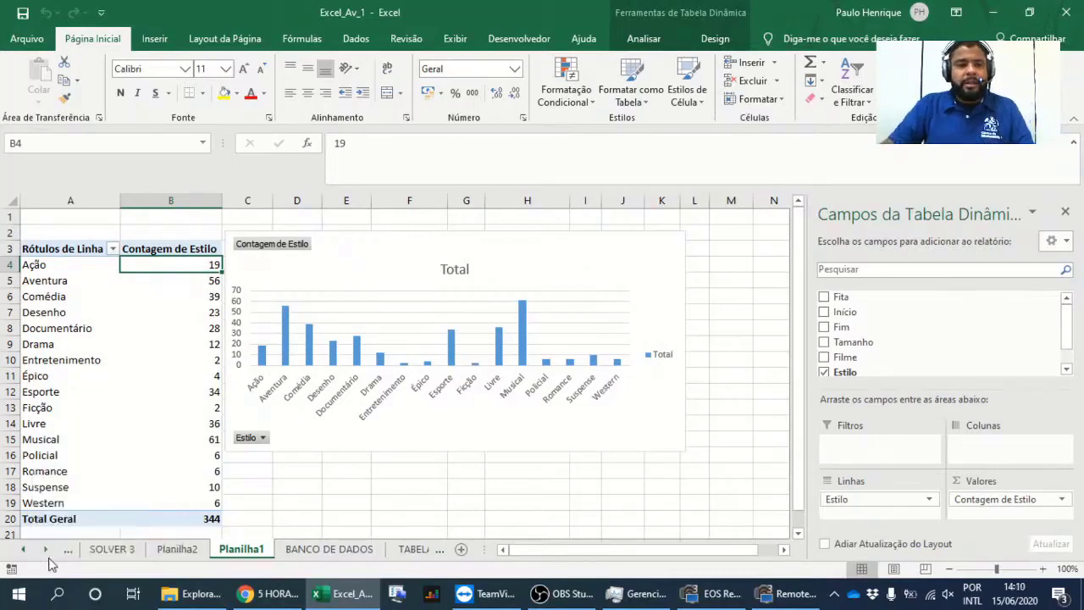
pyautogui.rightClick(40, 557)
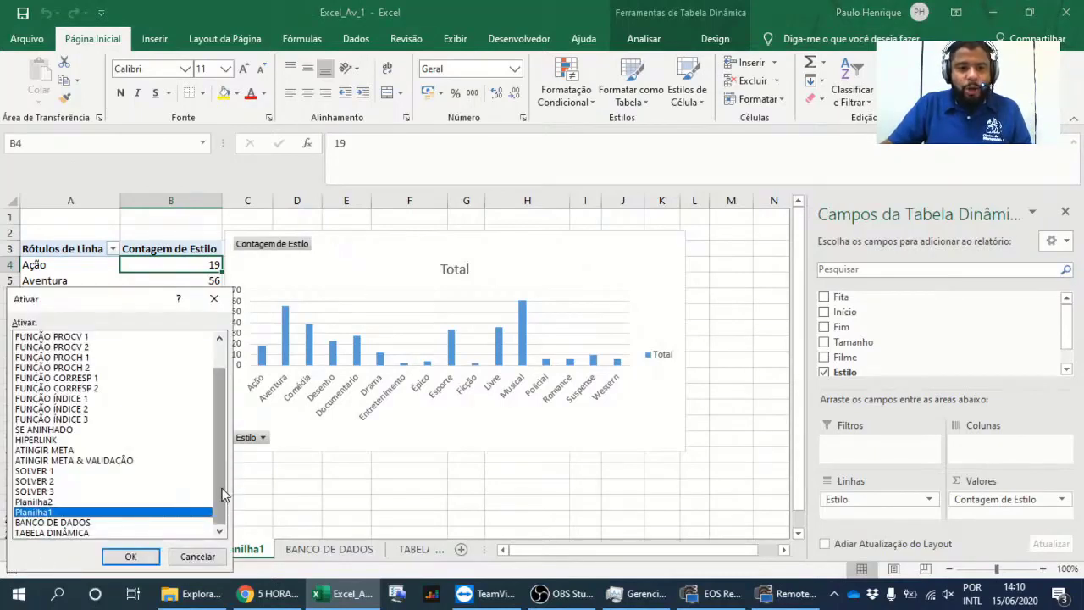
pyautogui.scroll(1, 217, 495)
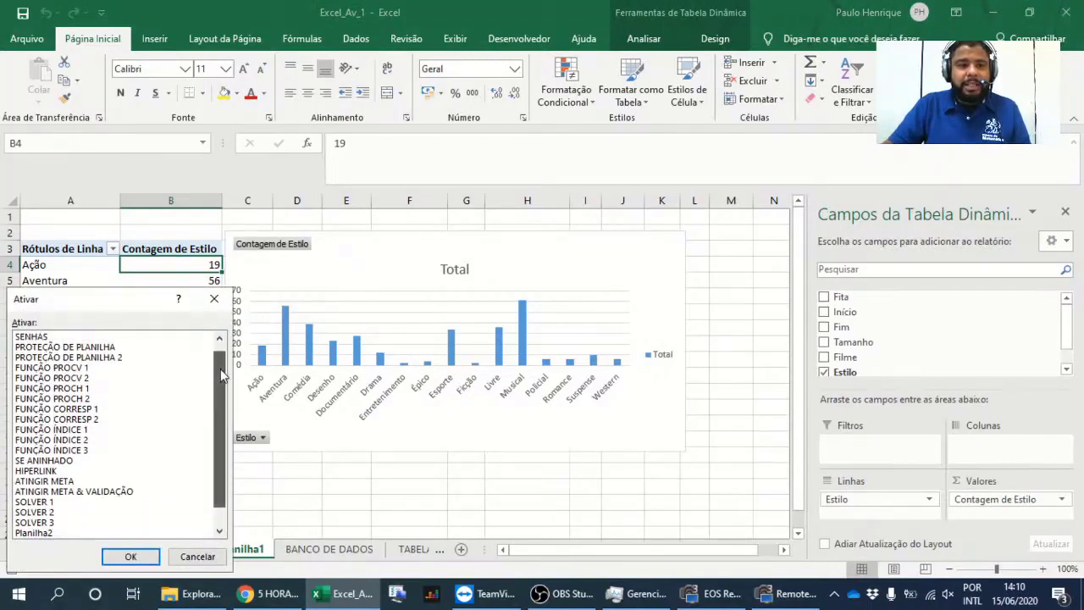
pyautogui.scroll(-1, 218, 387)
pyautogui.scroll(1, 220, 387)
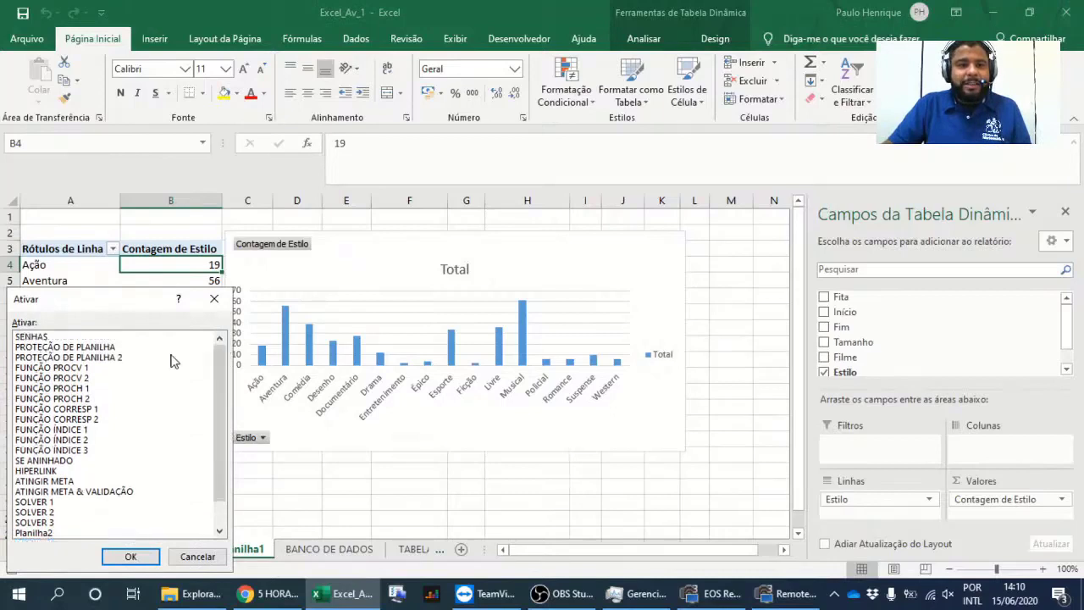
pyautogui.click(36, 338)
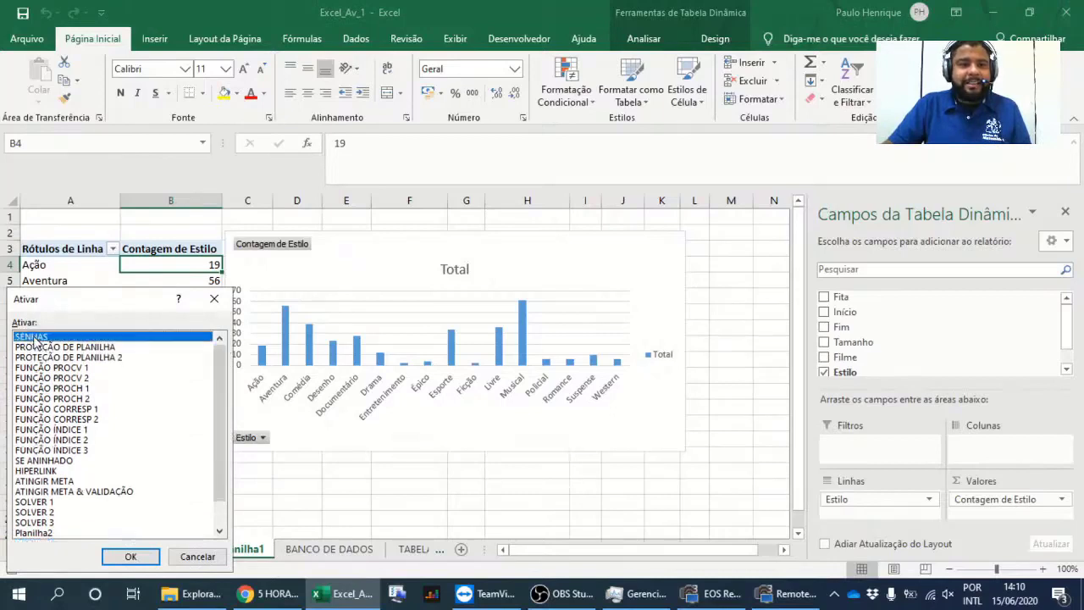
pyautogui.click(135, 558)
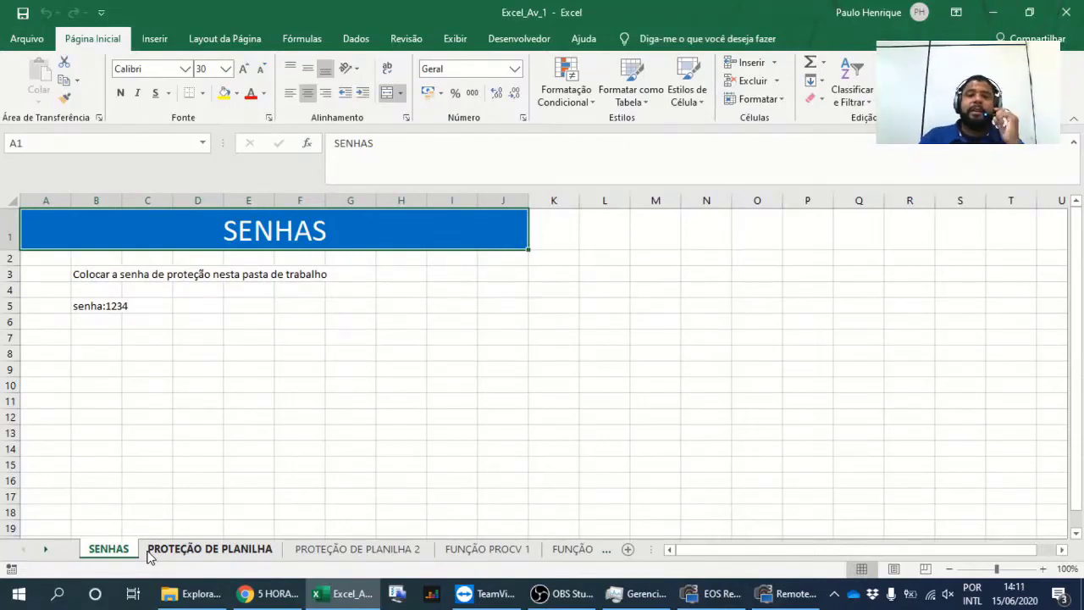
pyautogui.moveTo(192, 593)
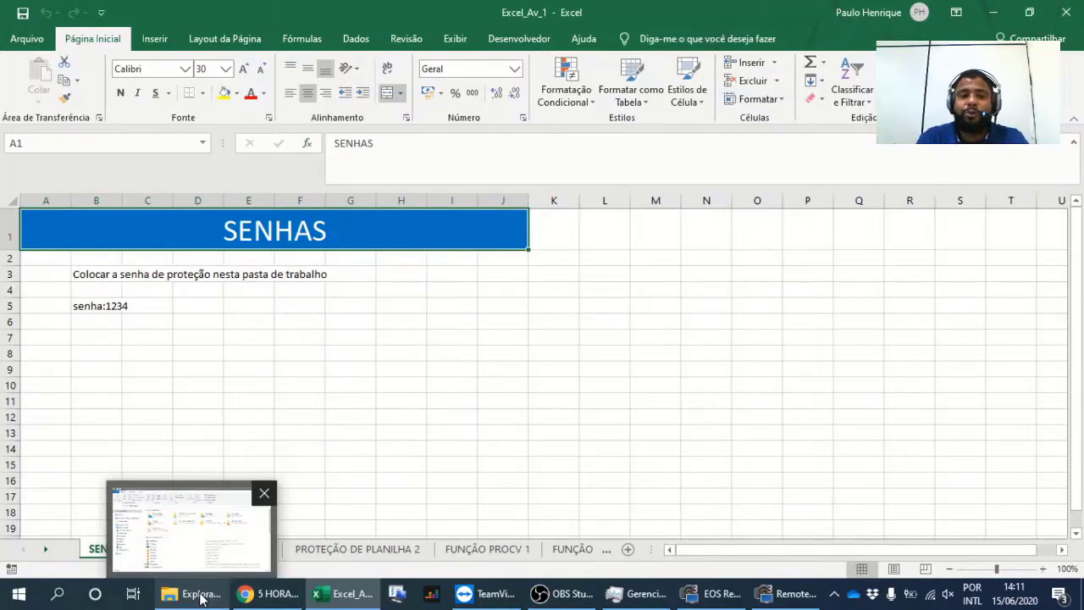
pyautogui.moveTo(190, 527)
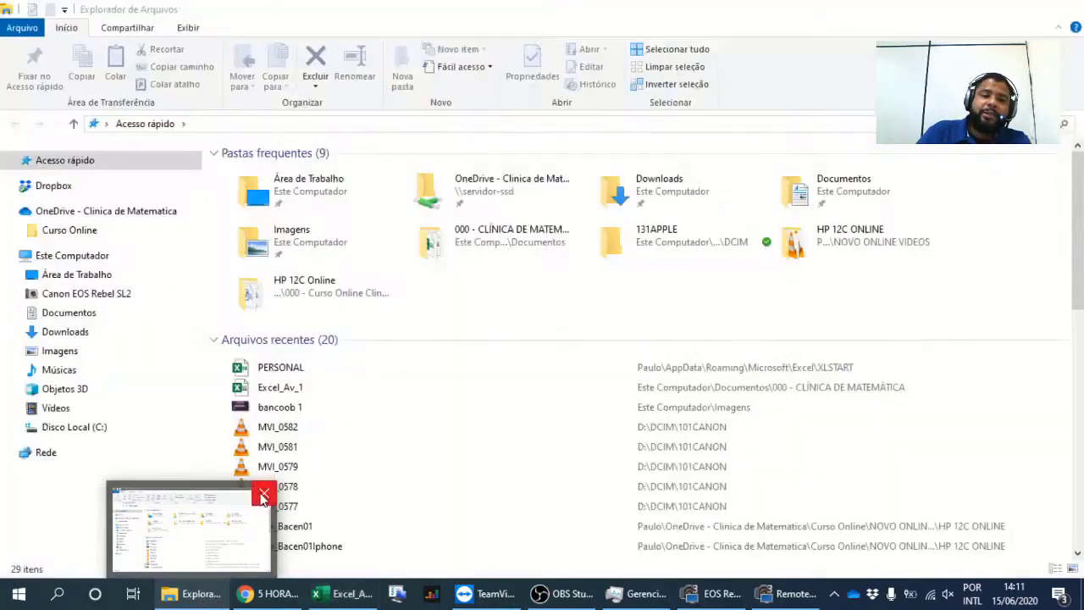
# Close the File Explorer window from its taskbar thumbnail.
pyautogui.click(263, 494)
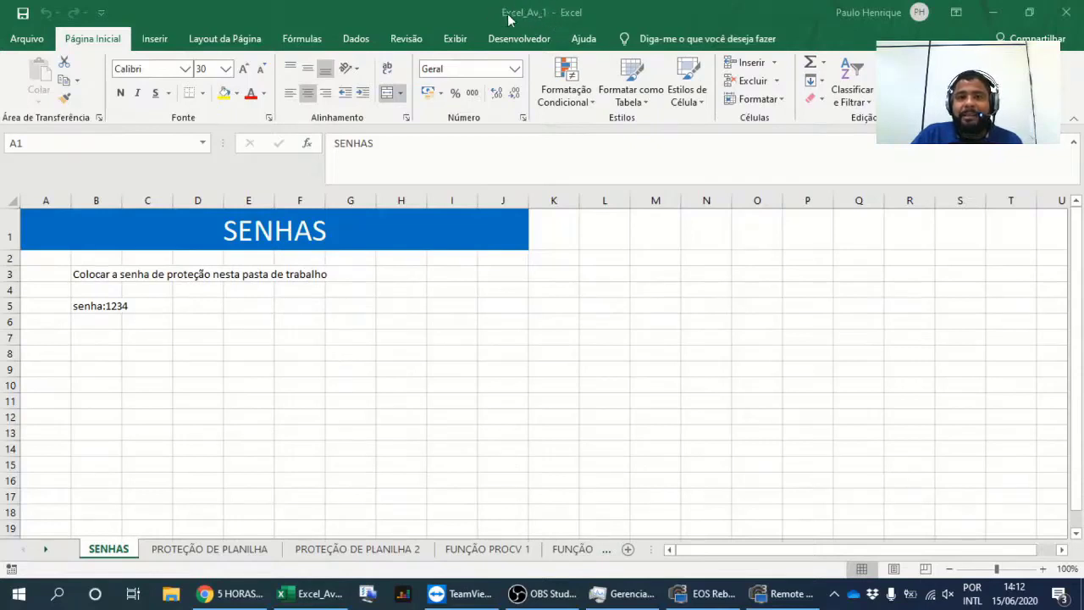
# Bring Excel forward and activate the SE ANINHADO sheet from the sheet list.
pyautogui.click(37, 552)
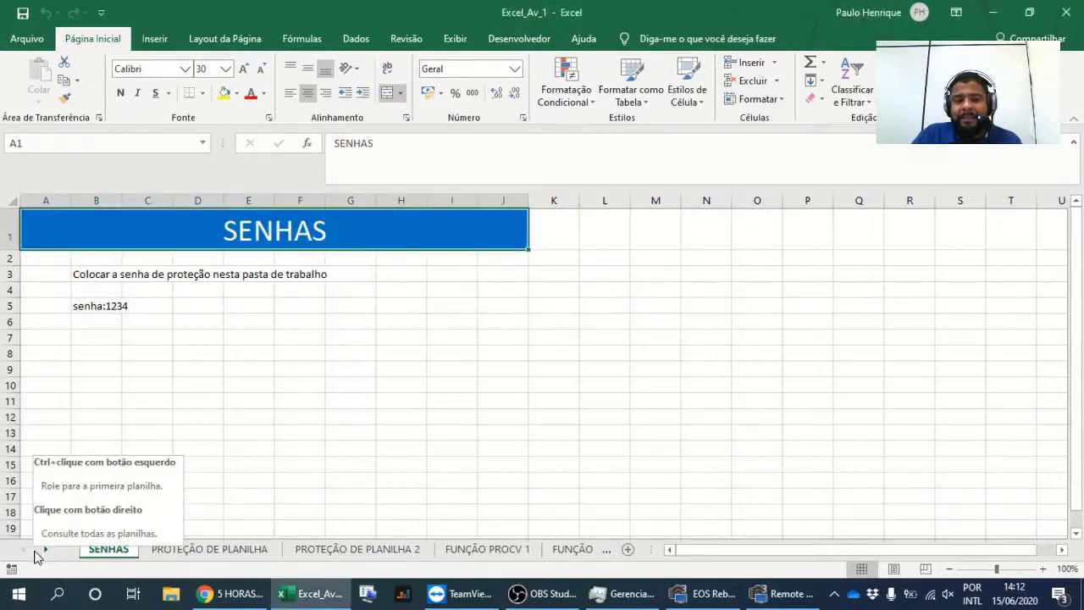
pyautogui.rightClick(37, 552)
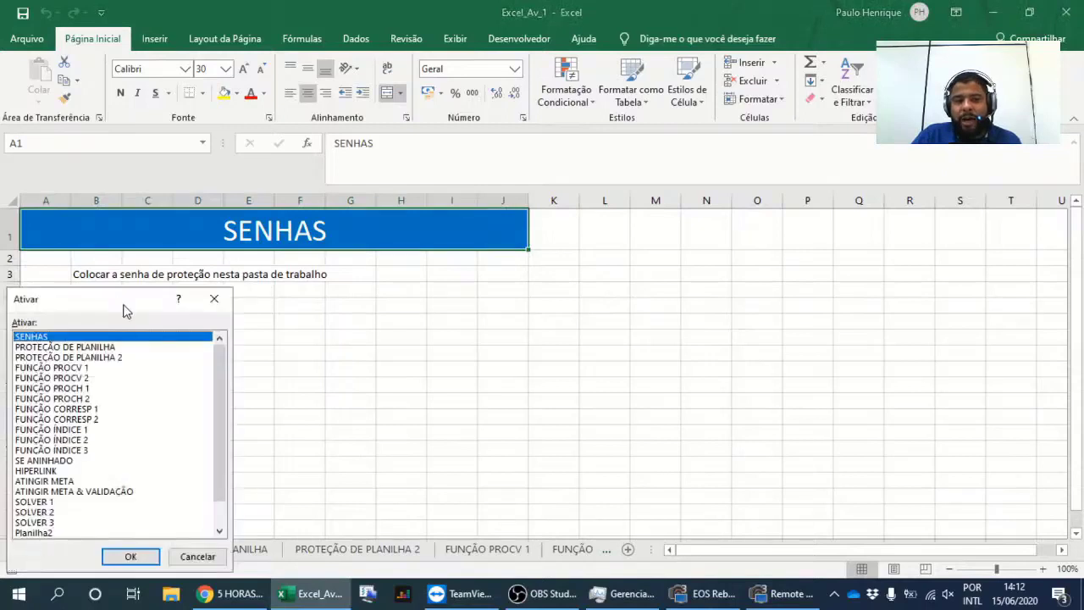
pyautogui.moveTo(121, 301)
pyautogui.mouseDown()
pyautogui.moveTo(624, 240)
pyautogui.moveTo(657, 253)
pyautogui.mouseUp()
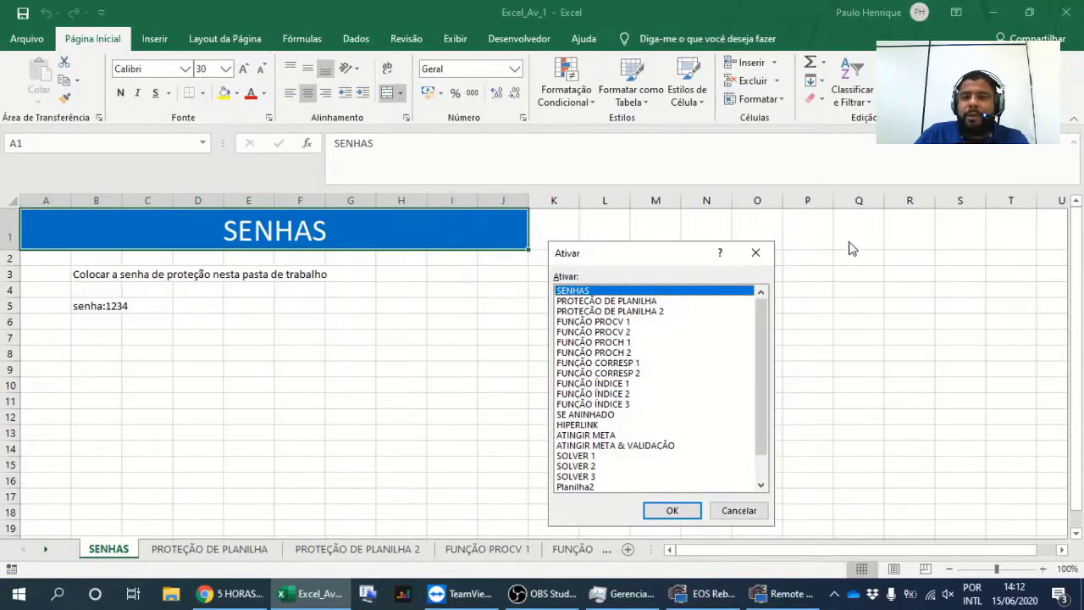
pyautogui.click(584, 414)
pyautogui.click(671, 511)
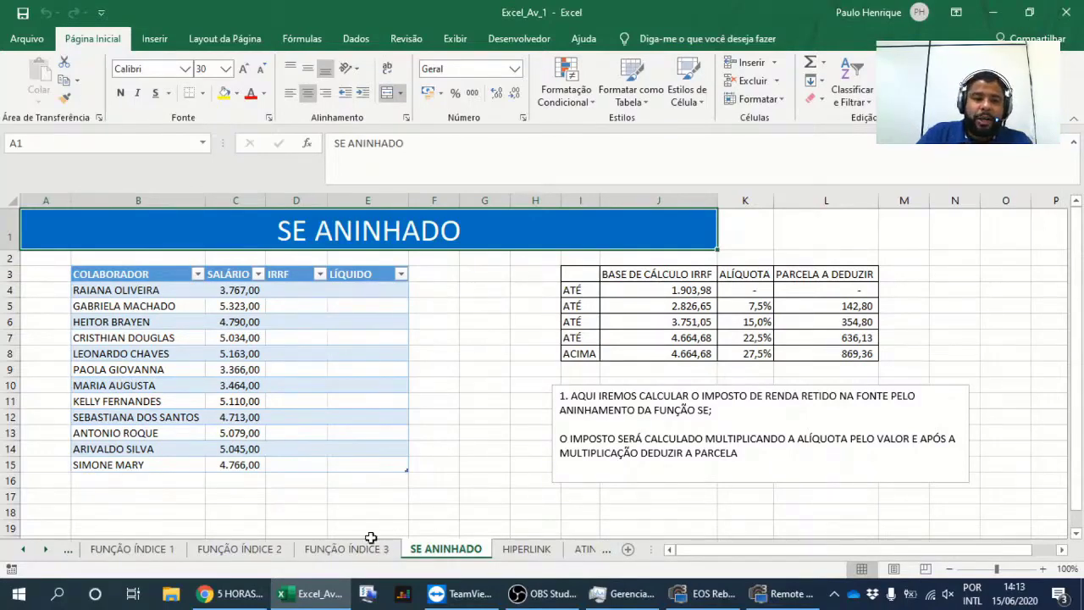
# Activate the SENHAS sheet again from the workbook's sheet list.
pyautogui.rightClick(40, 552)
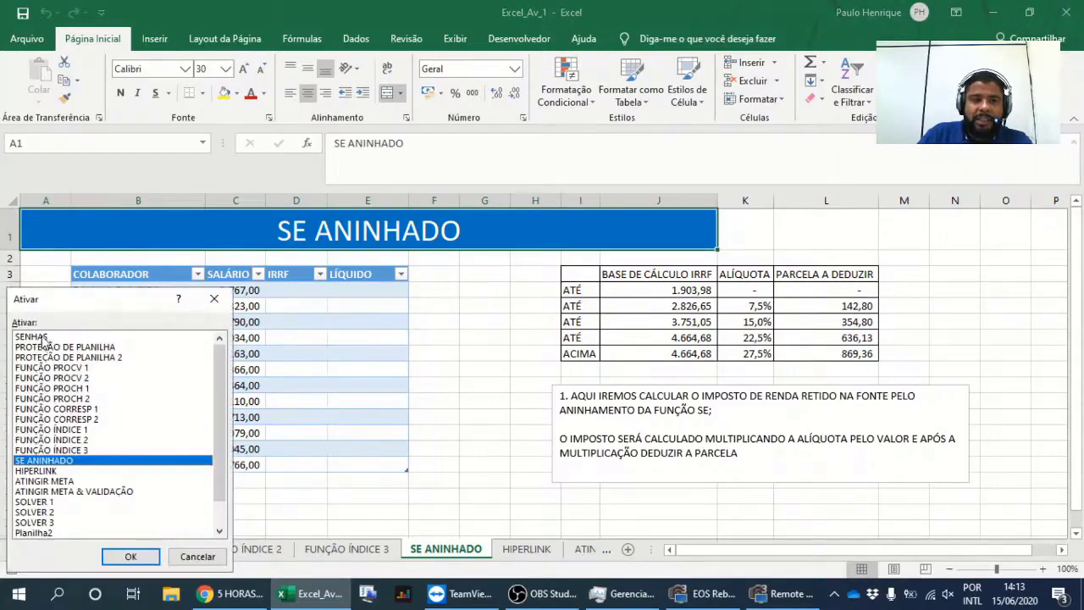
pyautogui.click(44, 337)
pyautogui.click(142, 558)
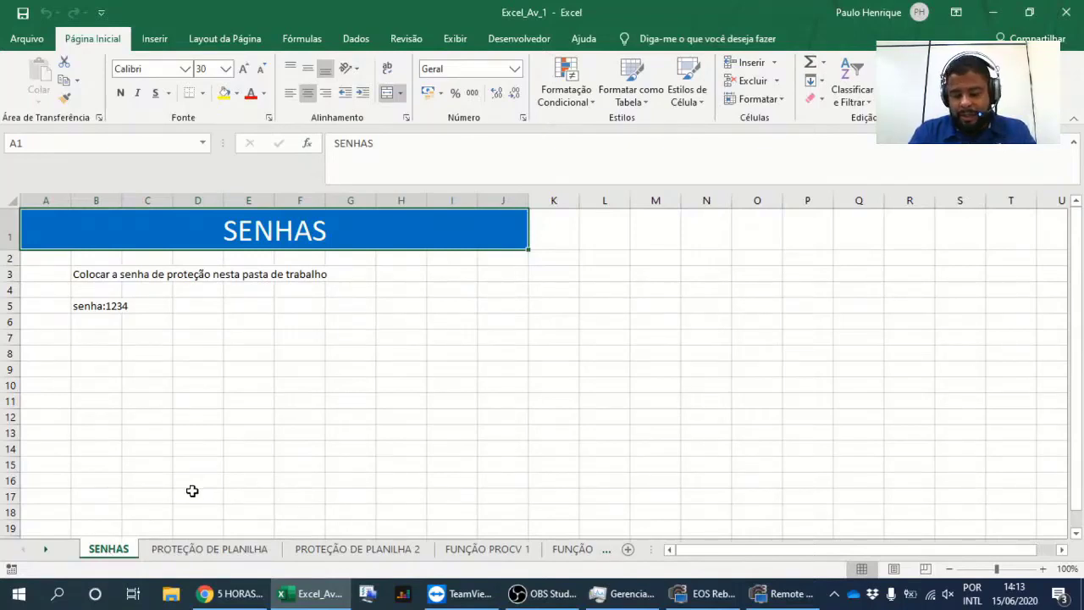
# Open the Save As dialog for Excel_Av_1 with F12.
pyautogui.press('F12')
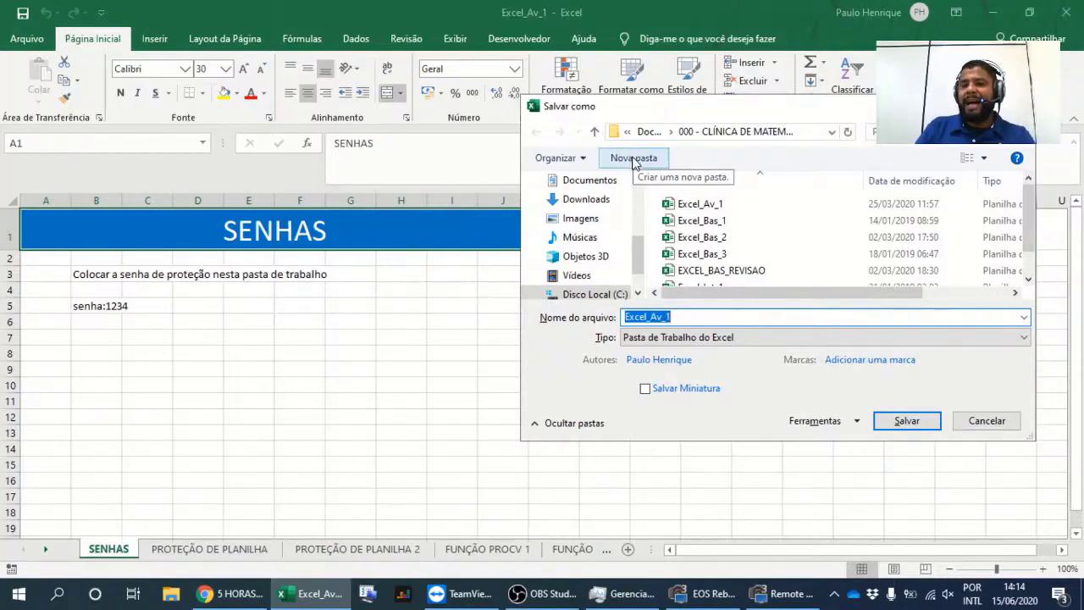
# Create a new folder named Curso_Excel_Av followed by the author's nickname.
pyautogui.click(634, 160)
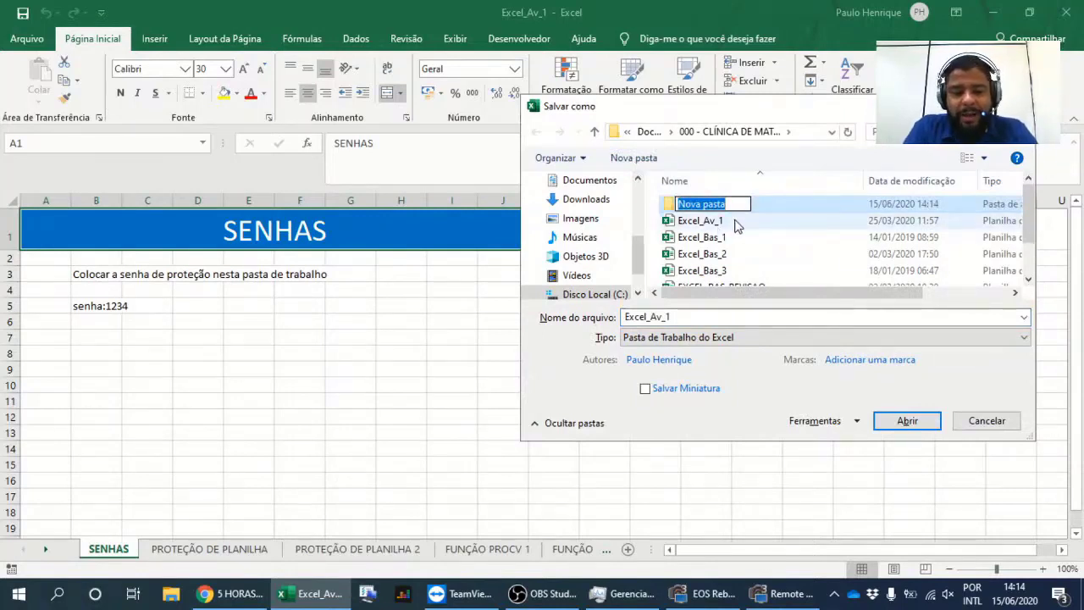
pyautogui.write('Curso')
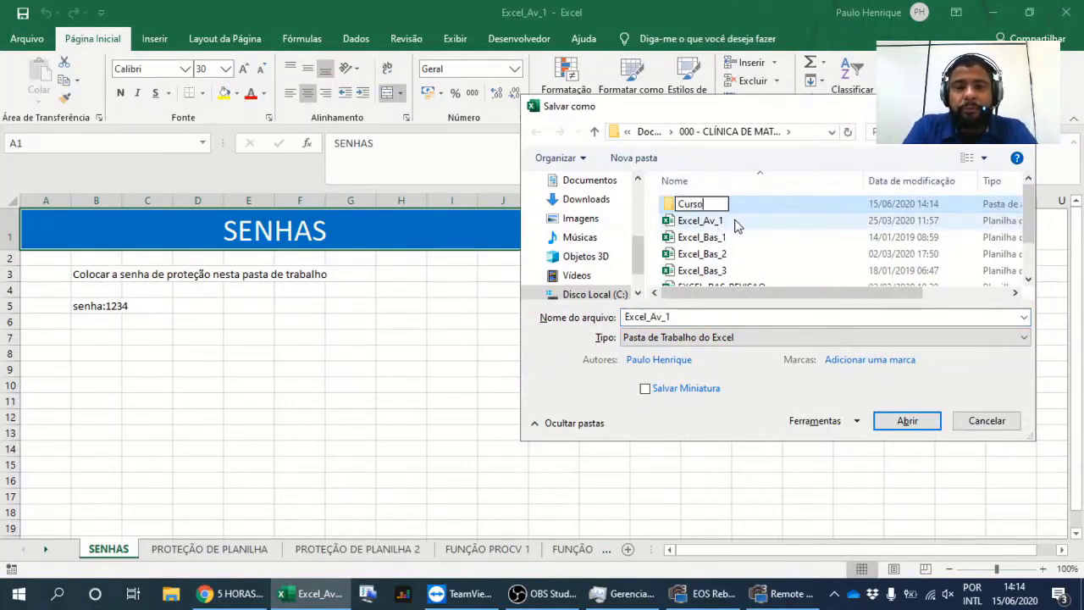
pyautogui.write('_Exce')
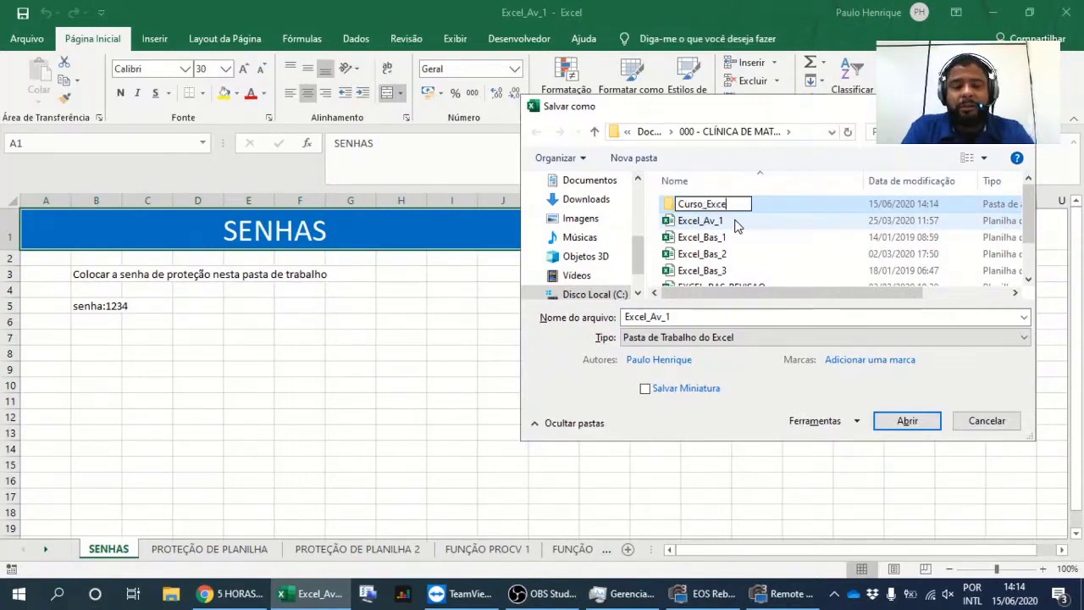
pyautogui.write('l')
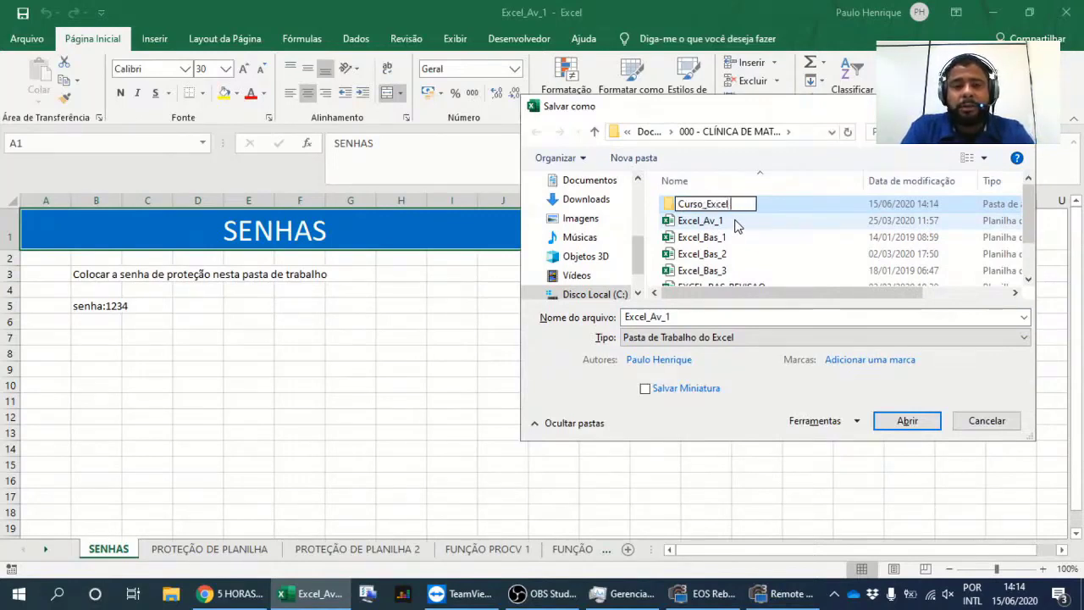
pyautogui.write('_A')
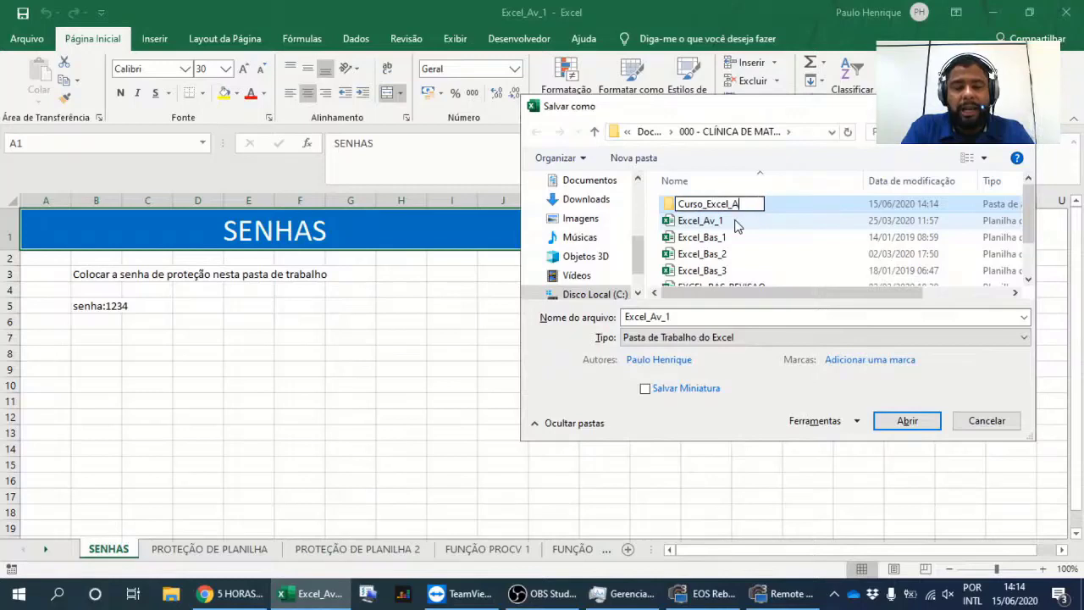
pyautogui.write('v')
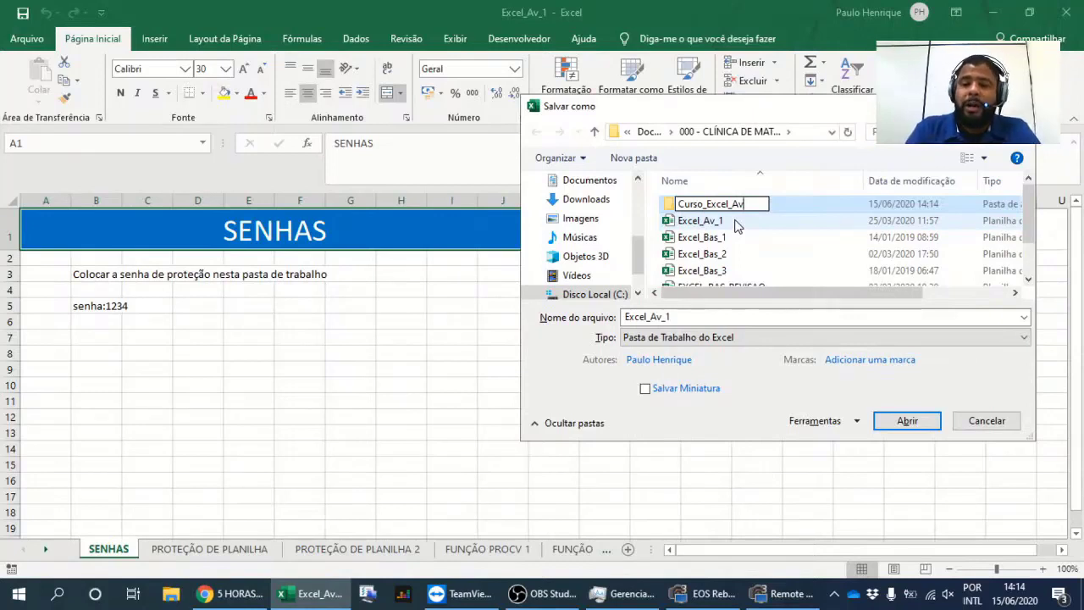
pyautogui.write('_')
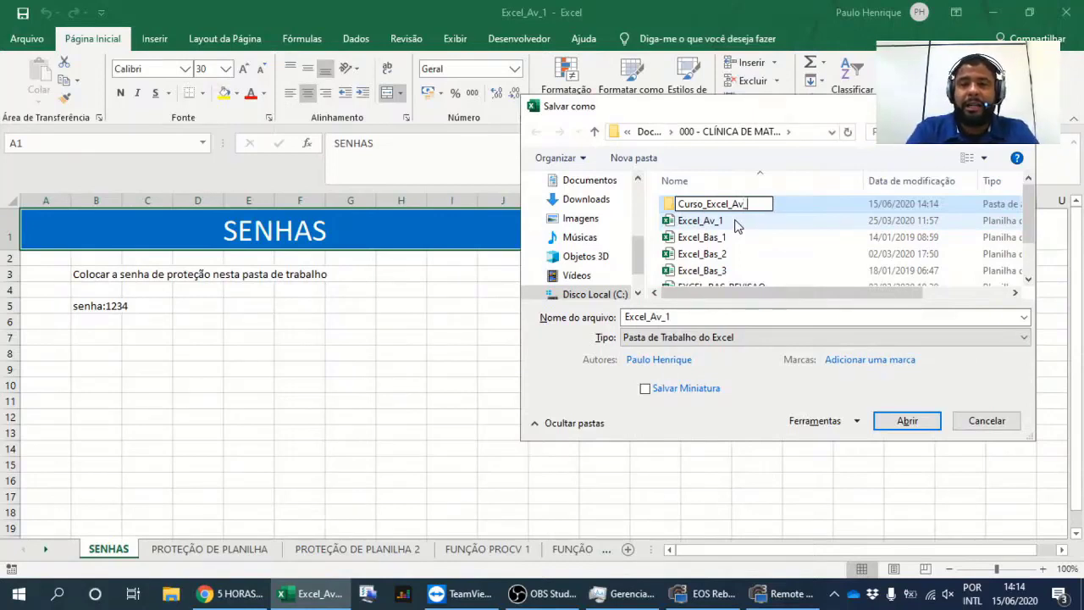
pyautogui.write('Paulinh')
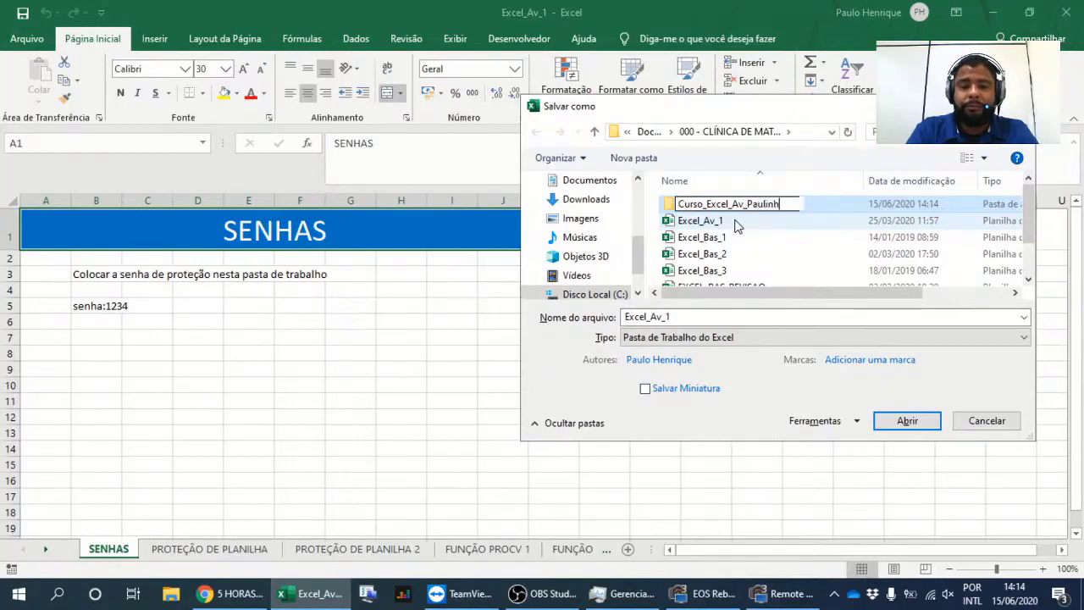
pyautogui.write('o')
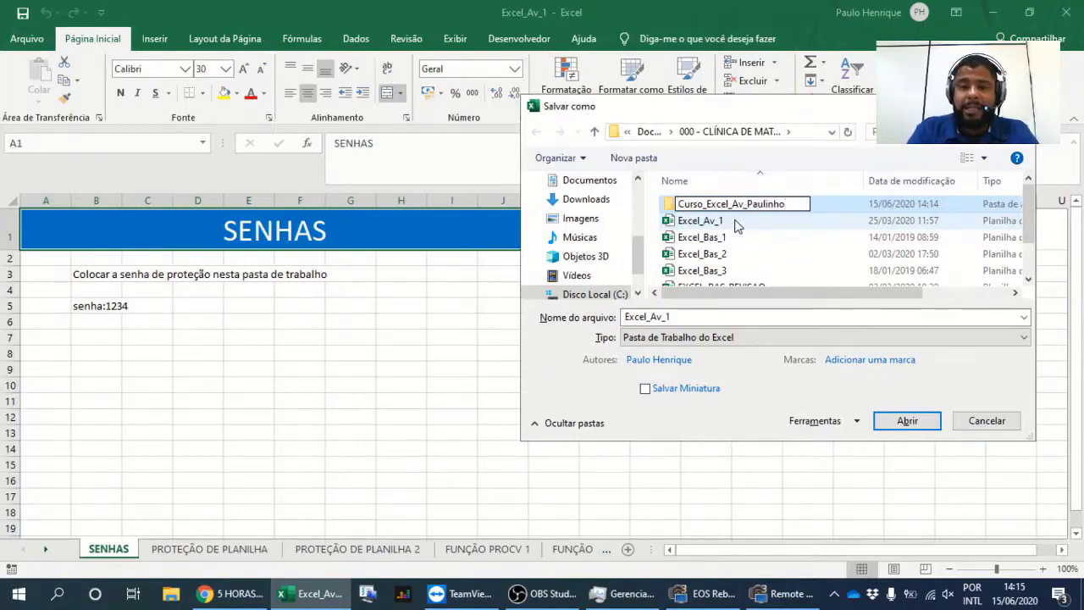
pyautogui.press('Return')
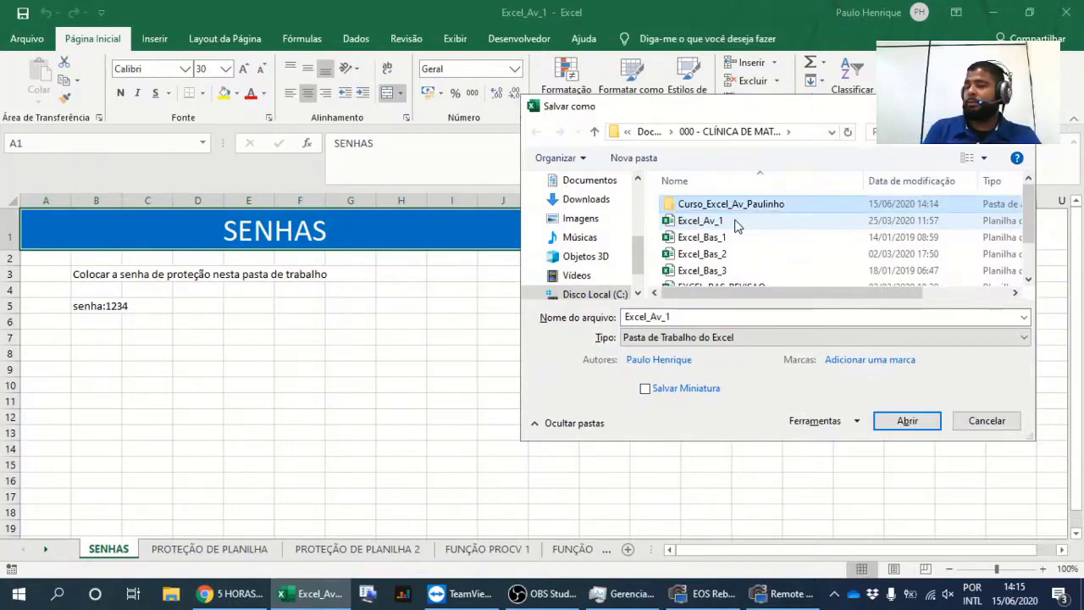
# Enter the new course folder as the save location and expand the Ferramentas options.
pyautogui.press('Return')
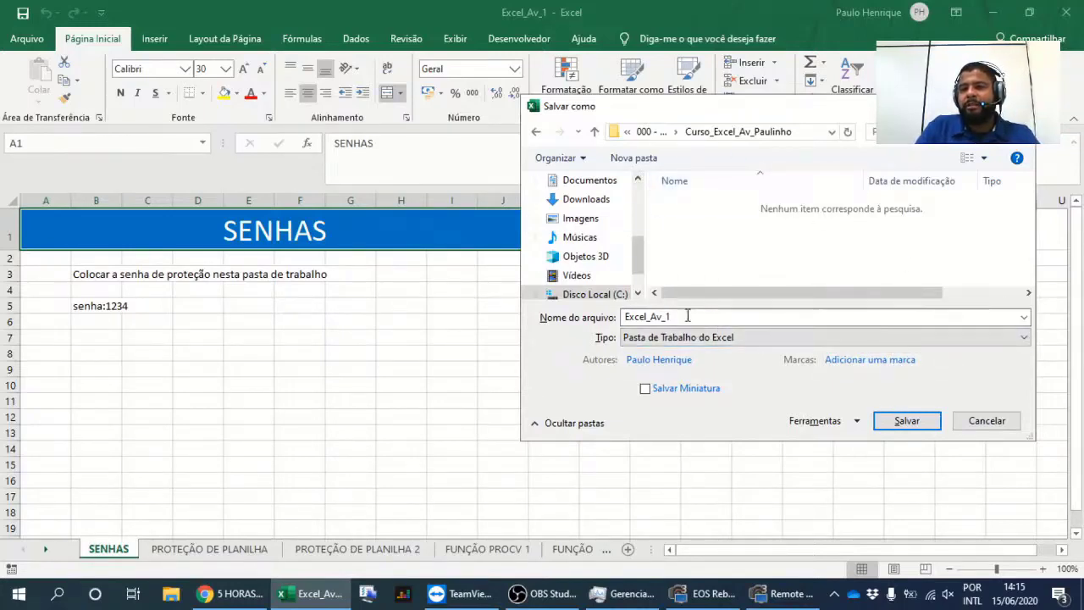
pyautogui.click(858, 424)
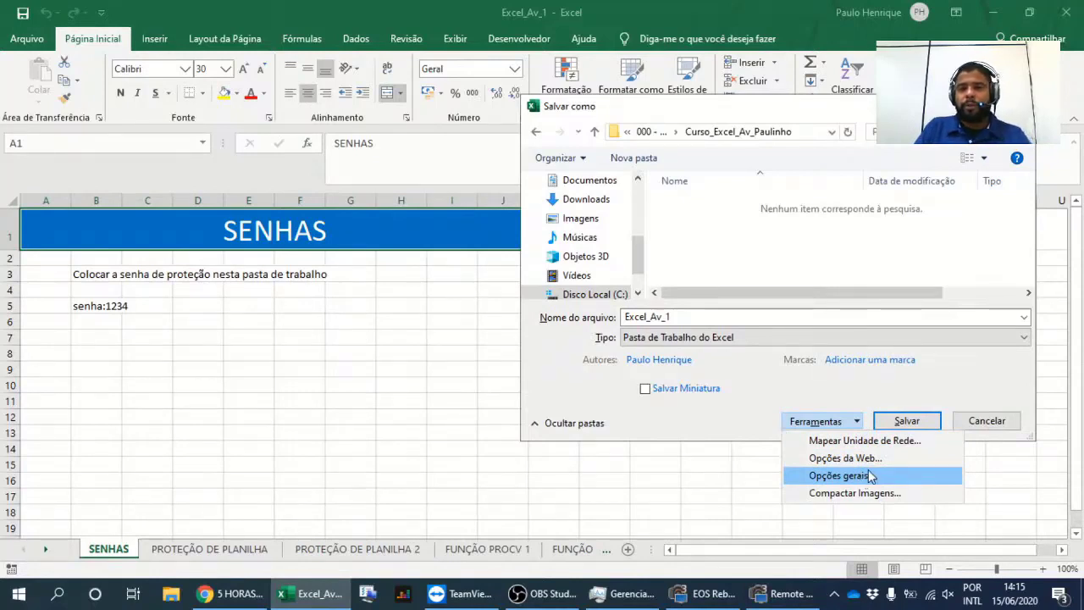
# Open the General Options dialog from the Ferramentas menu.
pyautogui.click(870, 478)
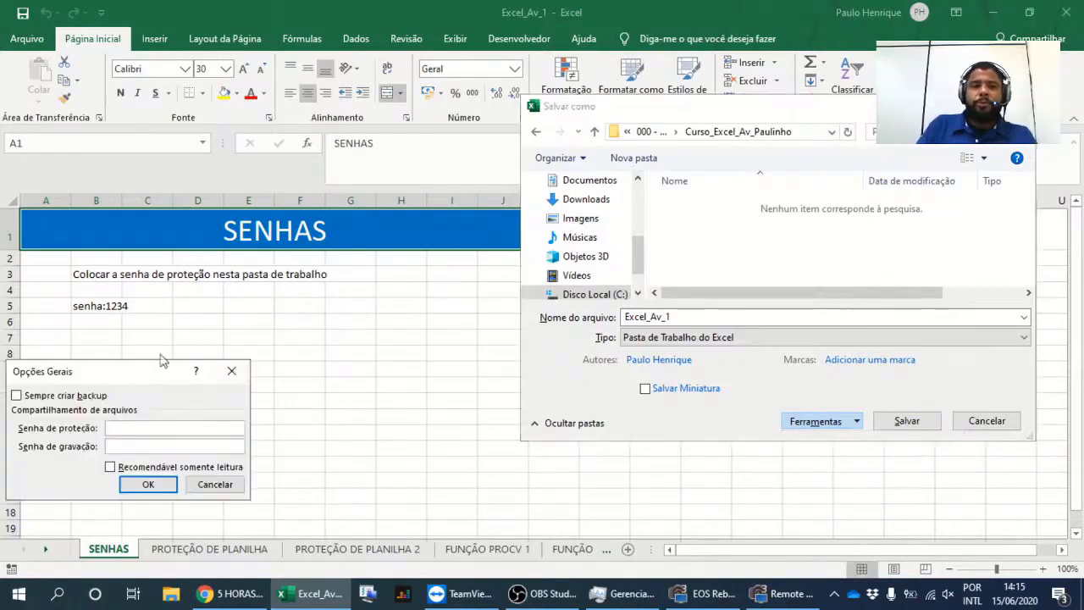
# Enter a password in the password-to-open field of General Options and submit it.
pyautogui.moveTo(157, 374); pyautogui.dragTo(406, 383)
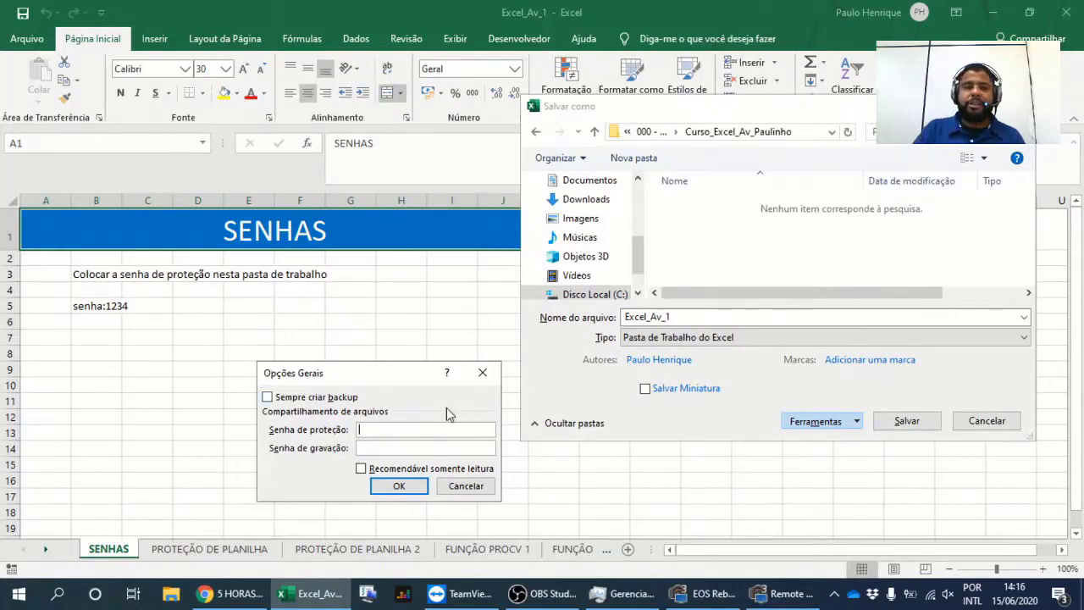
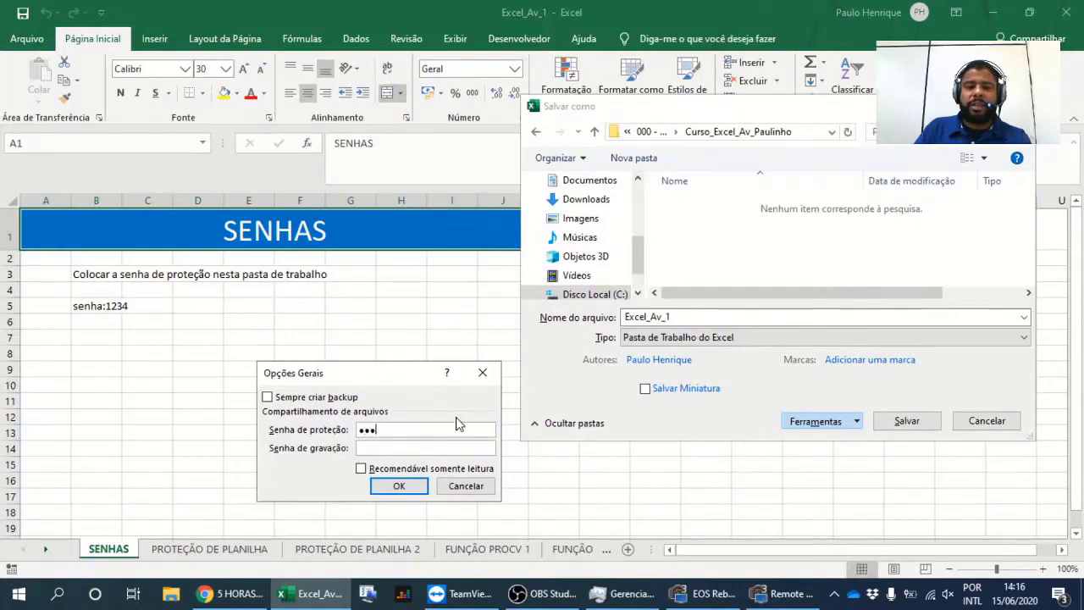
pyautogui.click(410, 494)
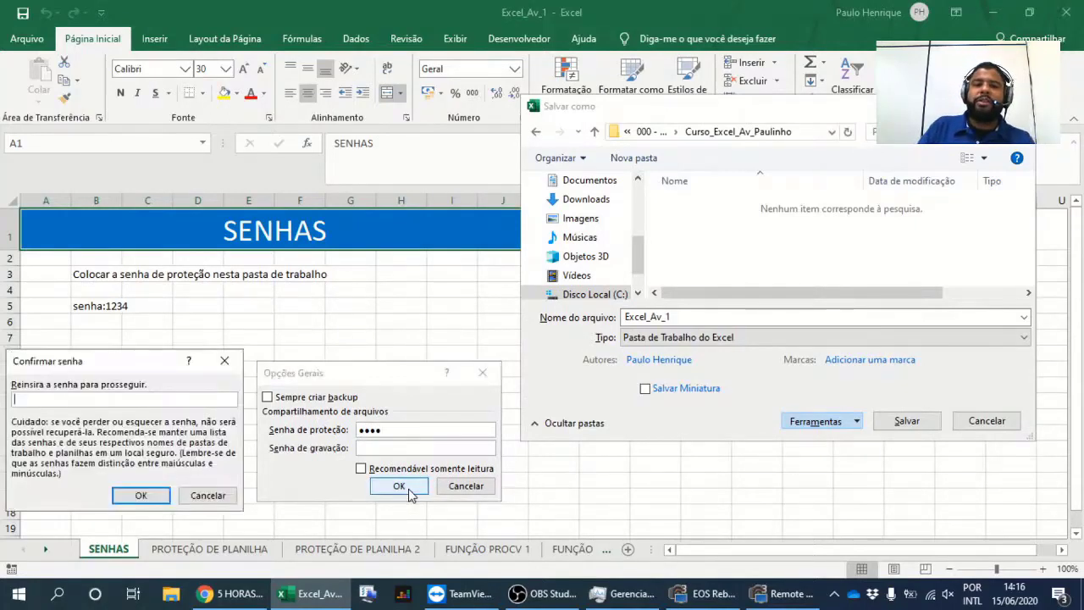
# Submit a mismatched confirmation password and dismiss the mismatch warning.
pyautogui.moveTo(156, 368)
pyautogui.mouseDown()
pyautogui.moveTo(407, 193)
pyautogui.moveTo(411, 212)
pyautogui.mouseUp()
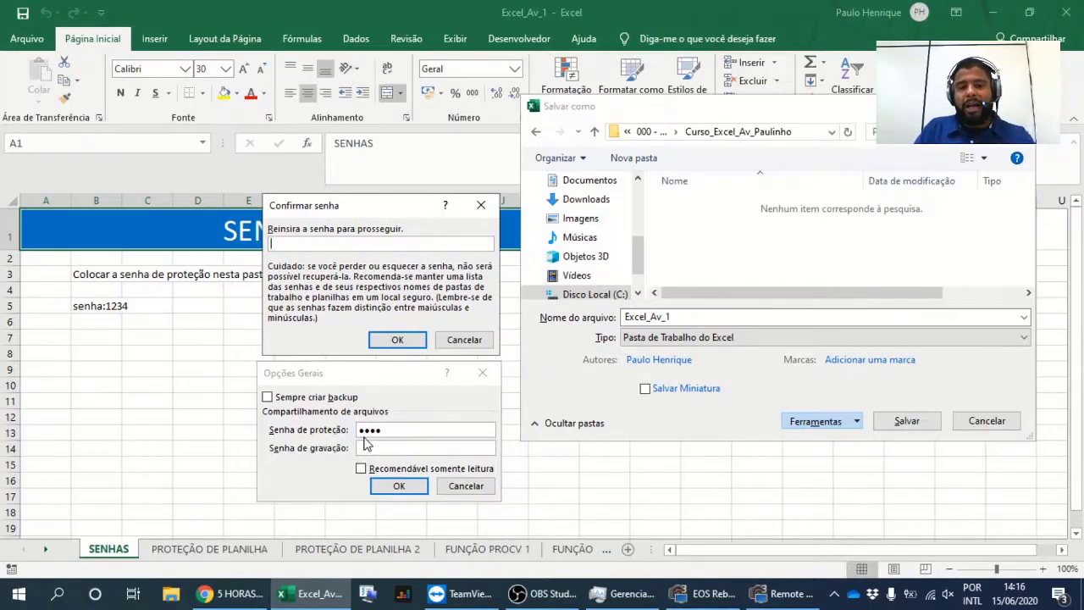
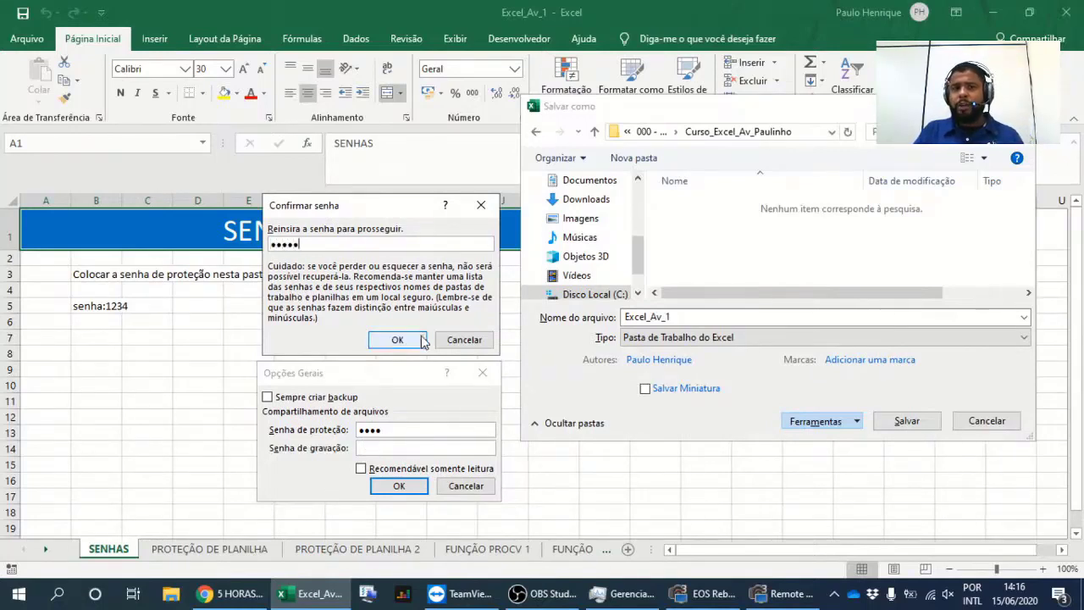
pyautogui.click(397, 340)
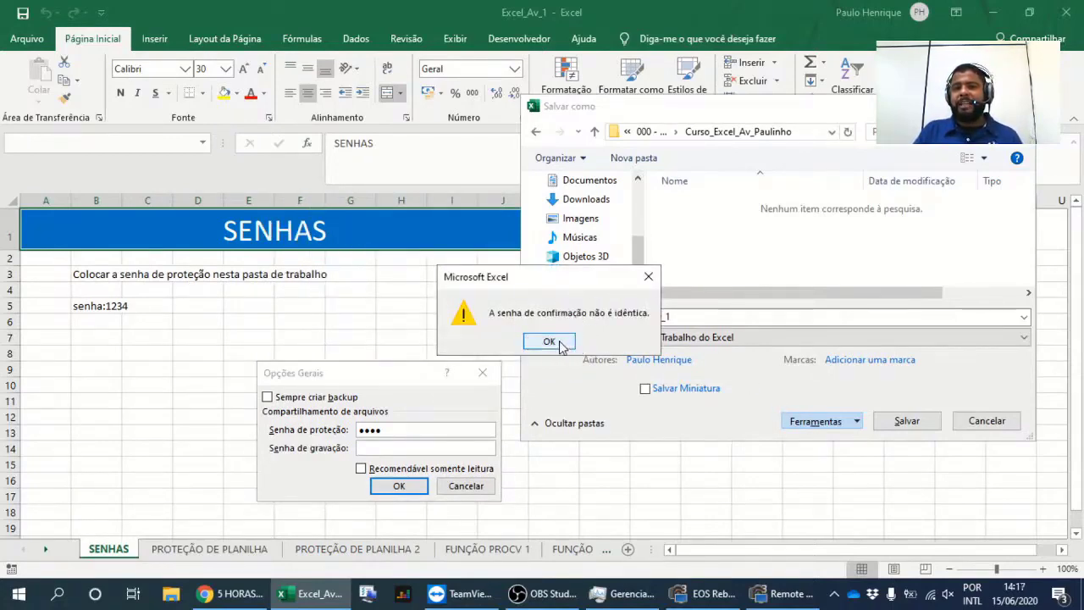
pyautogui.click(556, 344)
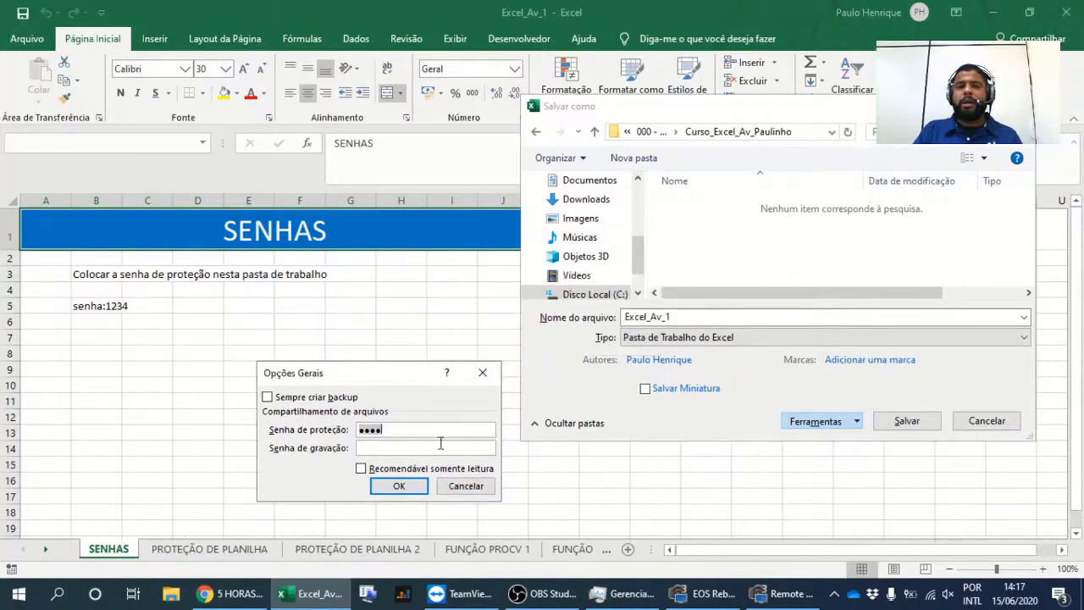
# Resubmit General Options and confirm the opening password with the matching entry.
pyautogui.click(399, 486)
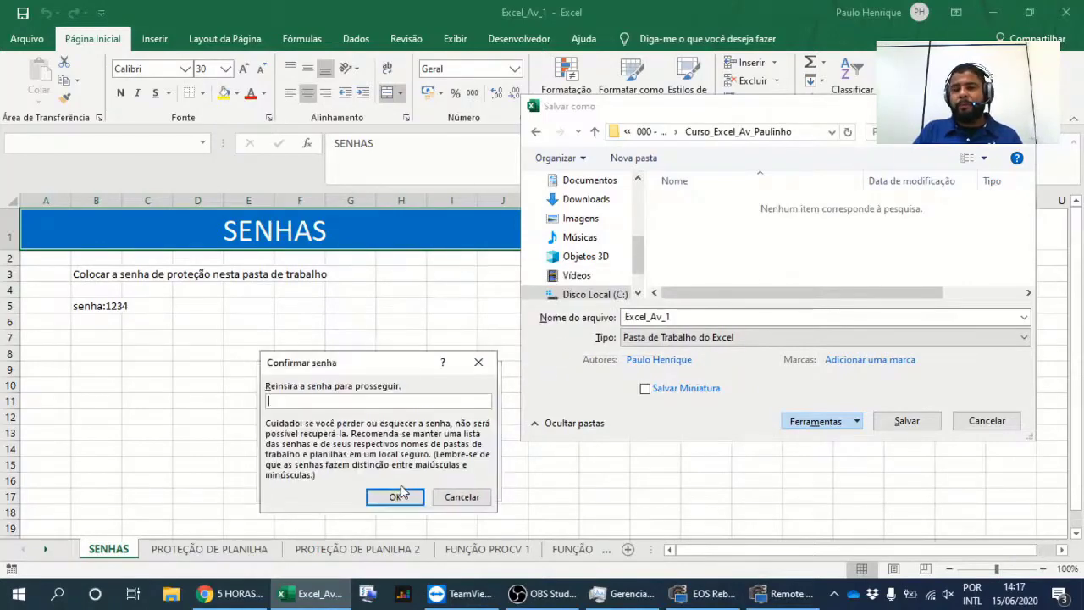
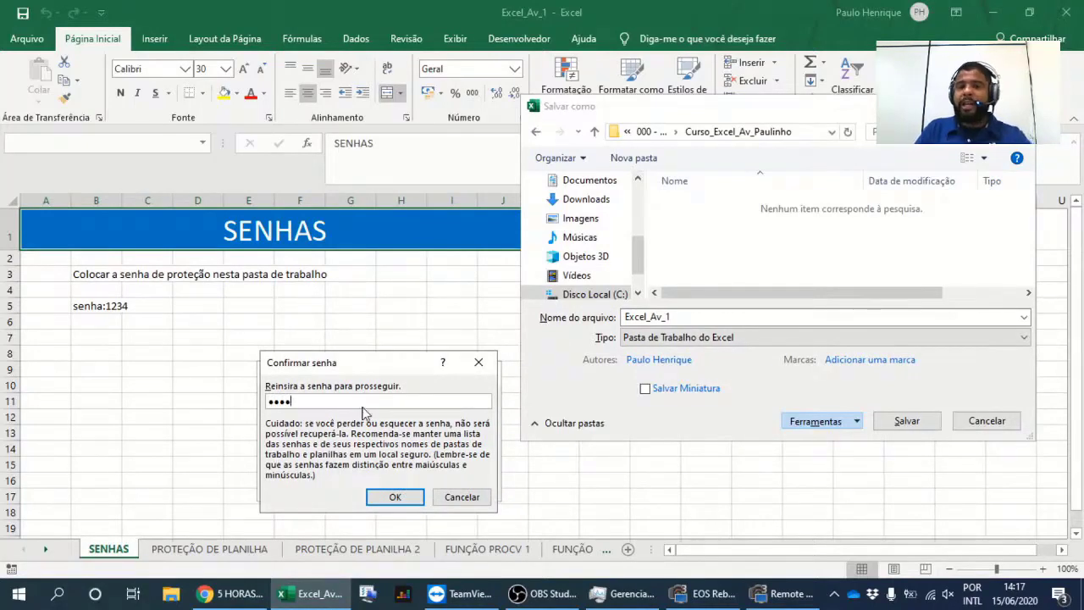
pyautogui.click(404, 499)
pyautogui.click(401, 486)
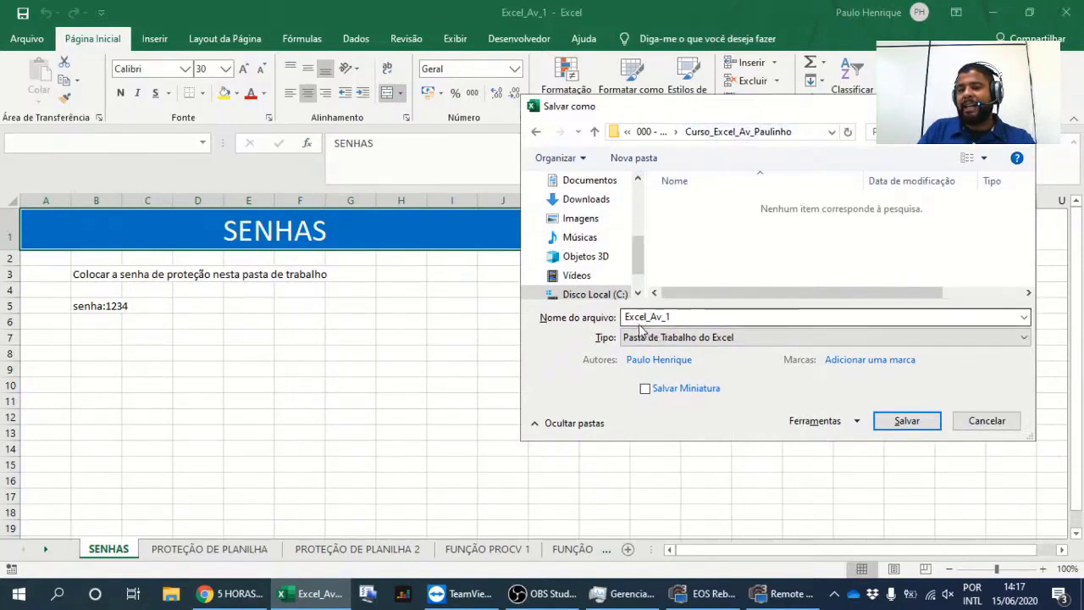
# Save Excel_Av_1 with its newly set opening password applied.
pyautogui.click(922, 428)
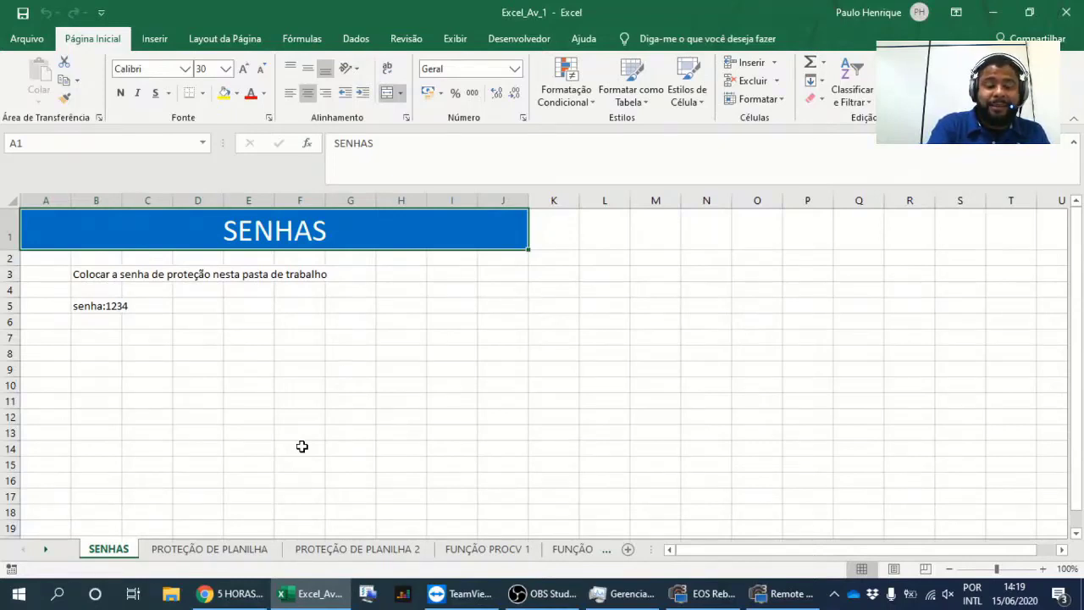
# Close Excel_Av_1 with Ctrl+W, reopen it from Recente, and enter the four-character password at the prompt.
pyautogui.hotkey('ctrl', 'w')
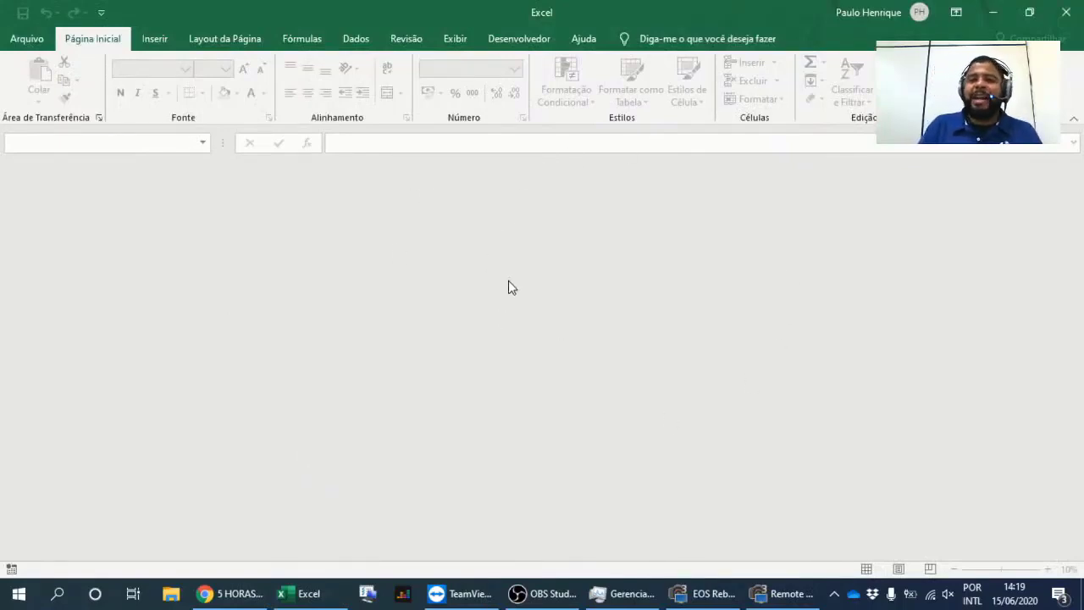
pyautogui.click(27, 39)
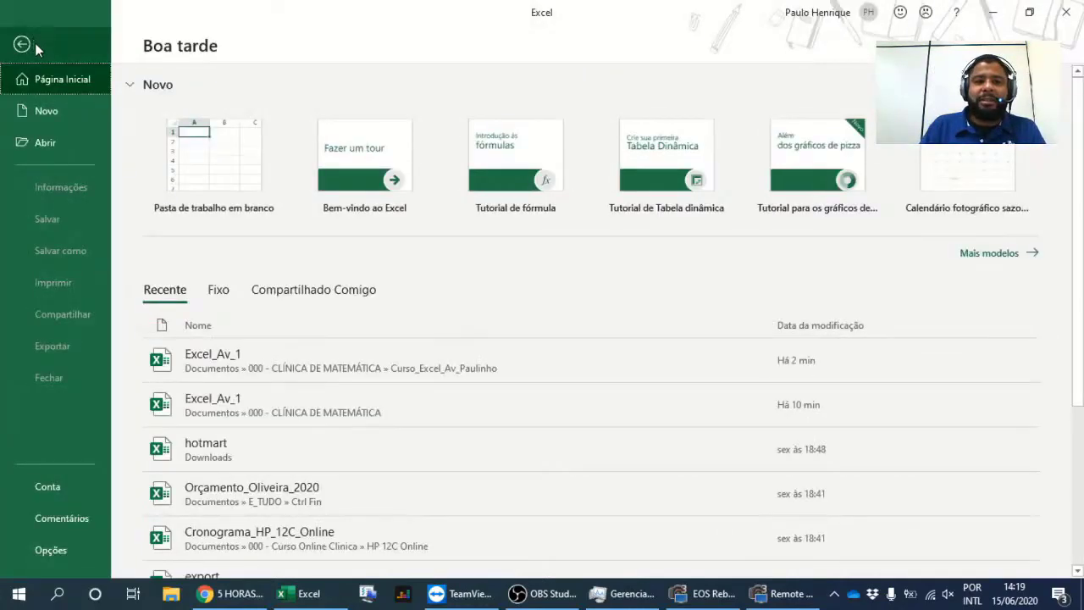
pyautogui.click(227, 364)
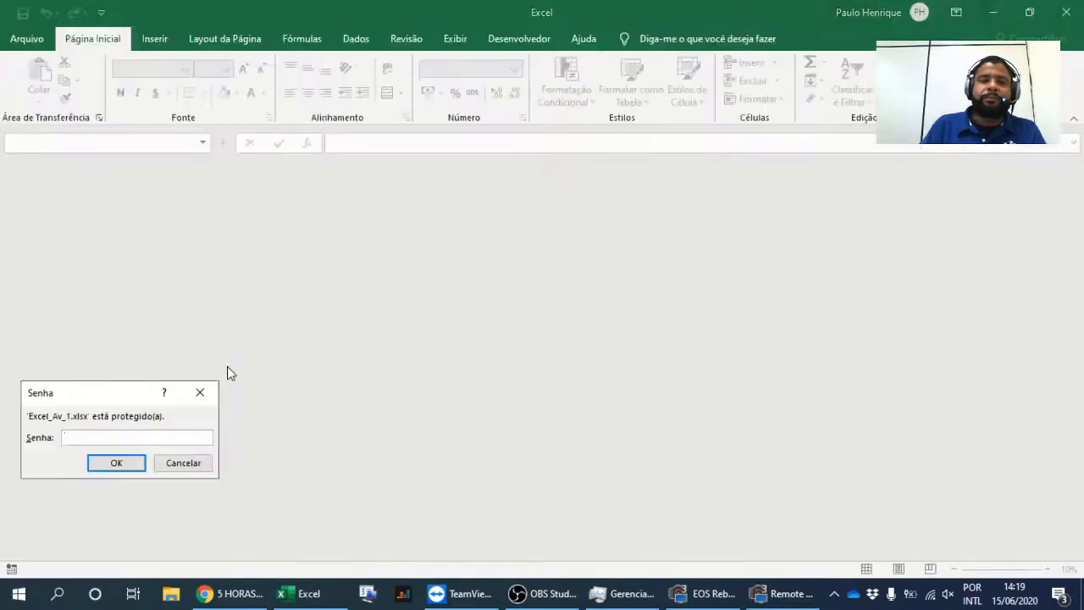
pyautogui.moveTo(97, 392); pyautogui.dragTo(507, 259)
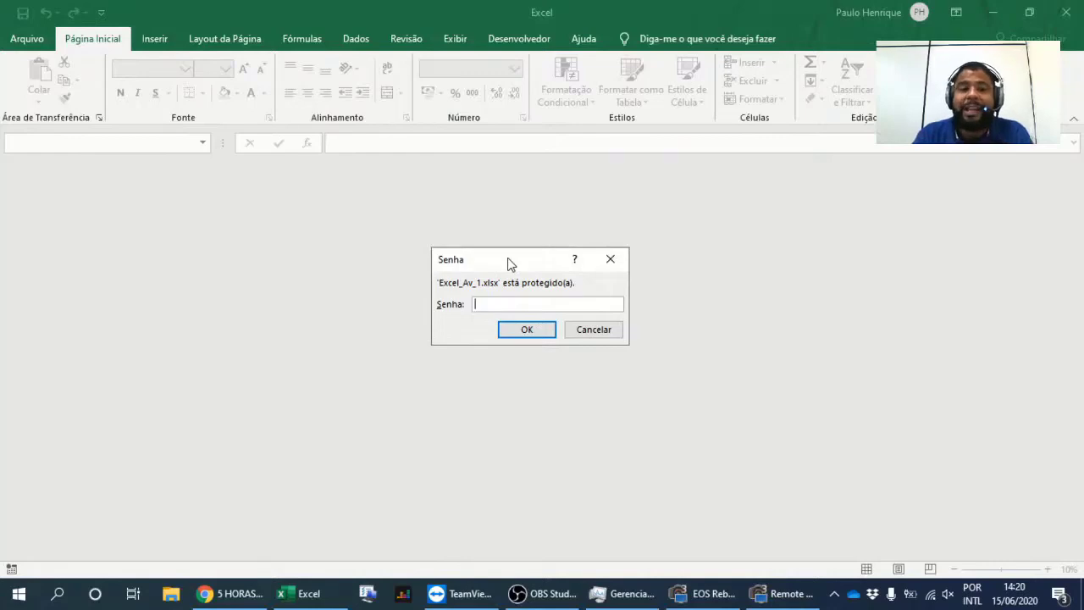
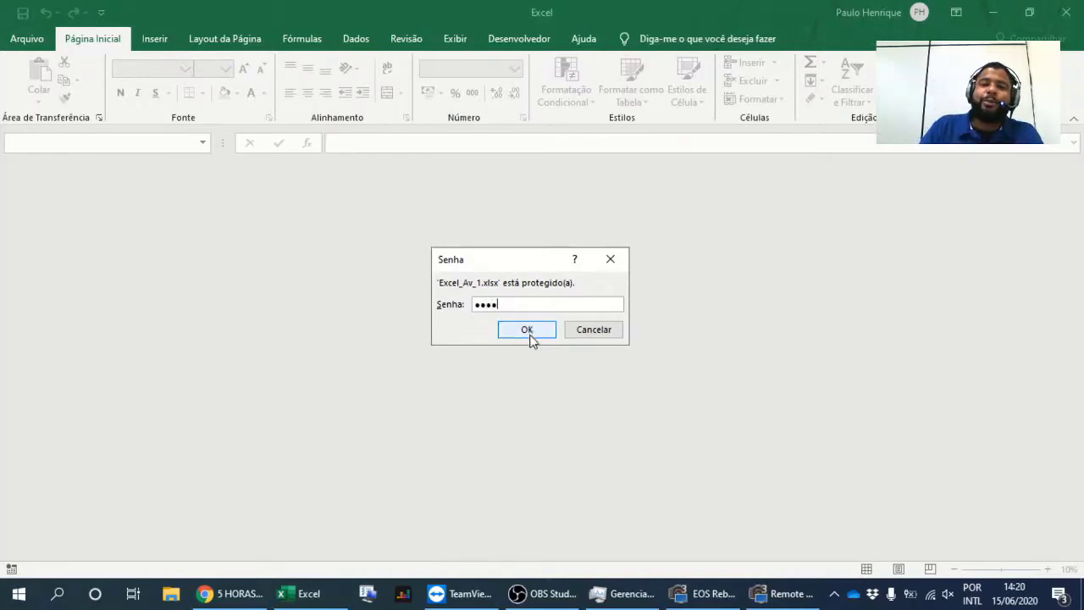
# Submit the password to open Excel_Av_1, then bring up Salvar como with F12.
pyautogui.click(529, 335)
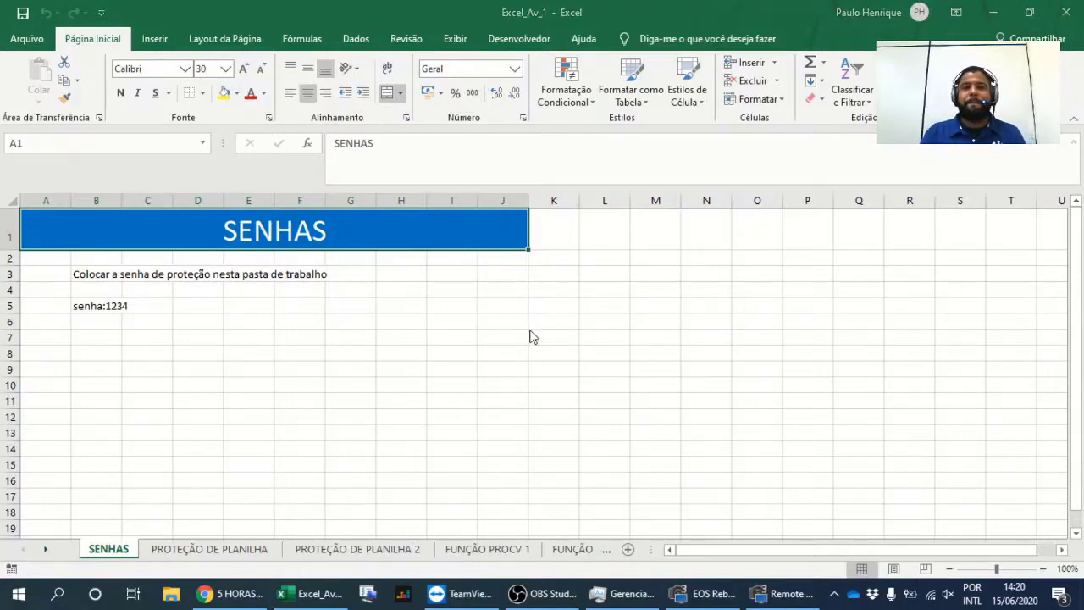
pyautogui.press('F12')
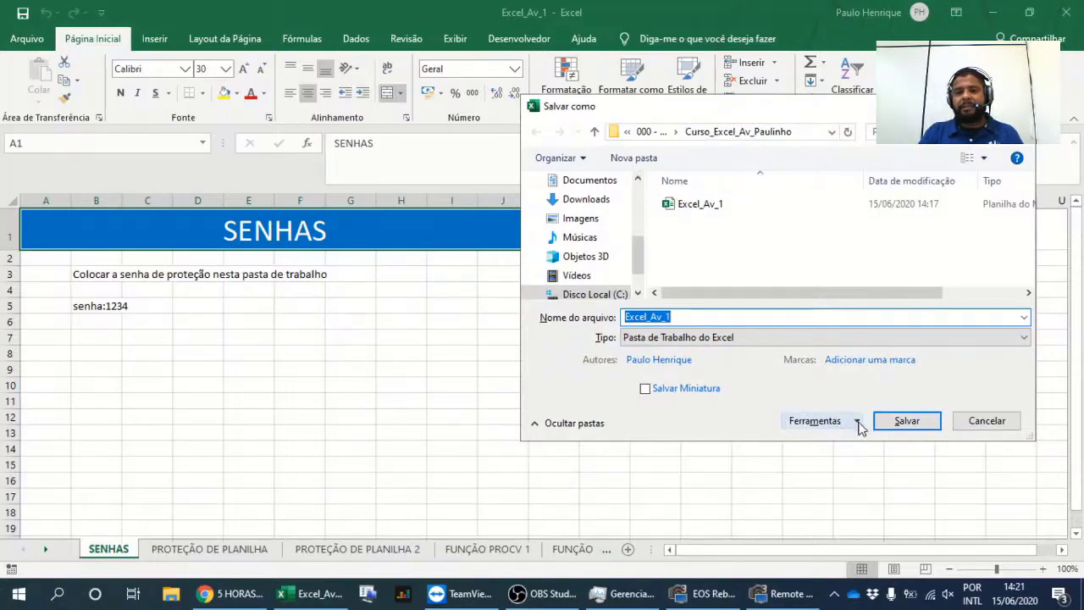
# Reopen Opções Gerais from the Save As Ferramentas list, showing the four-character opening password.
pyautogui.click(857, 422)
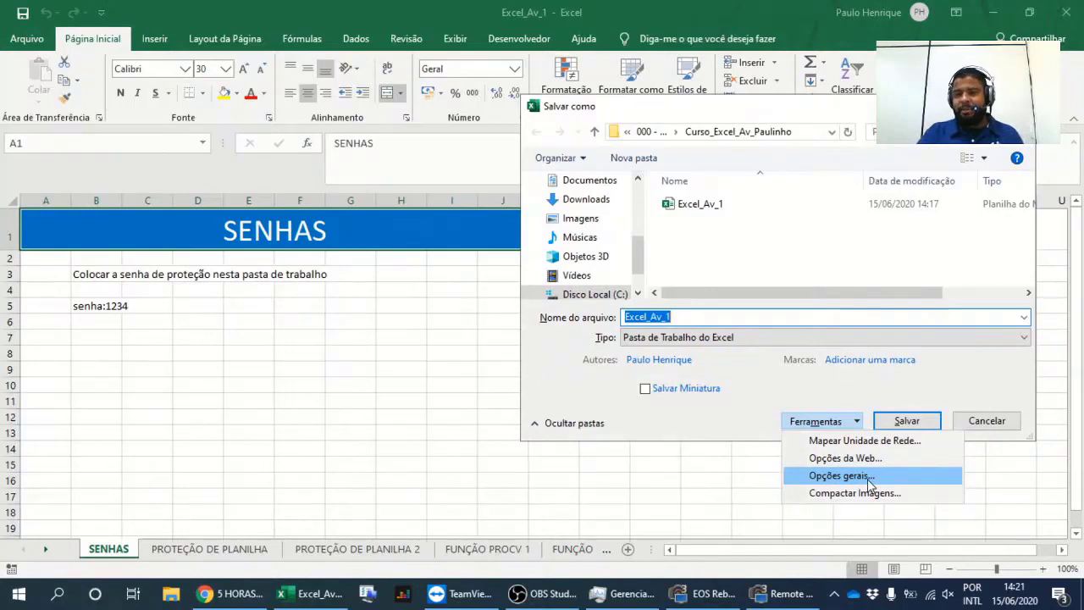
pyautogui.click(870, 481)
pyautogui.moveTo(546, 243)
pyautogui.mouseDown()
pyautogui.moveTo(573, 254)
pyautogui.moveTo(406, 337)
pyautogui.mouseUp()
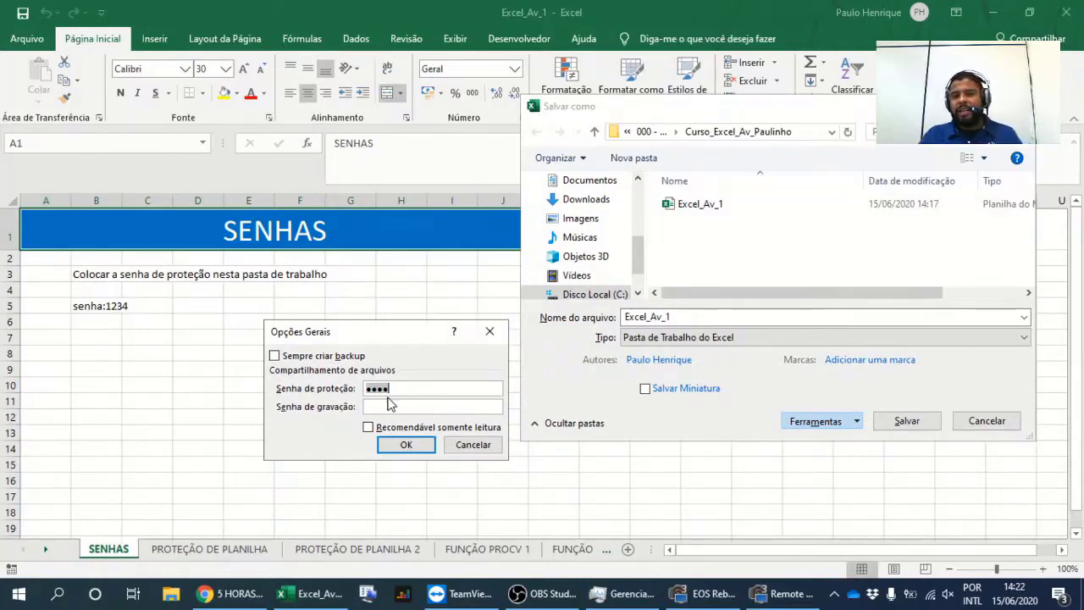
# Replace the opening password in Opções Gerais with a new two-character password.
pyautogui.click(411, 452)
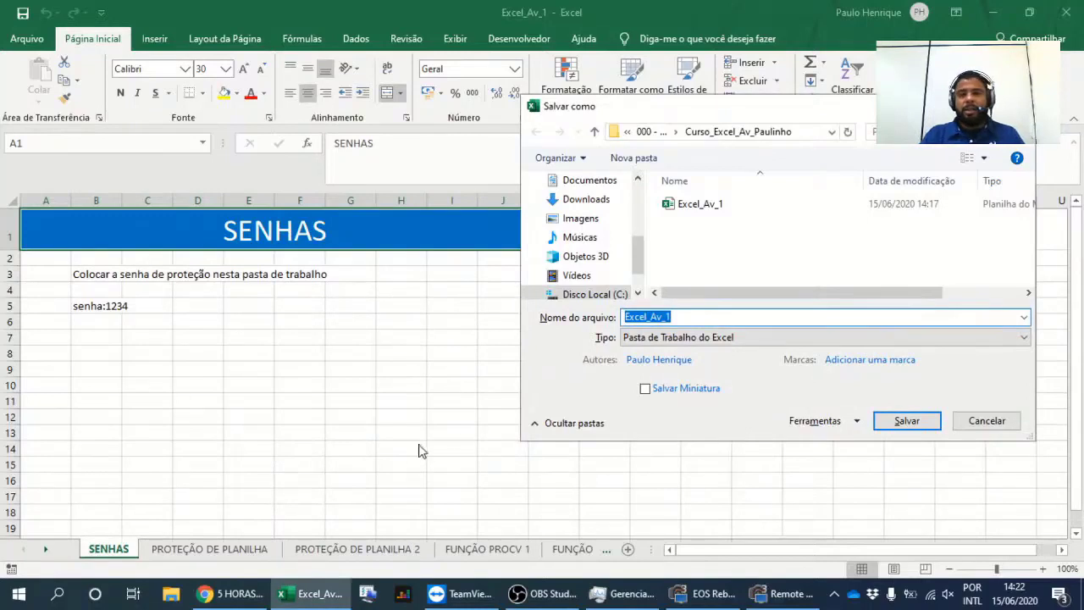
pyautogui.click(856, 420)
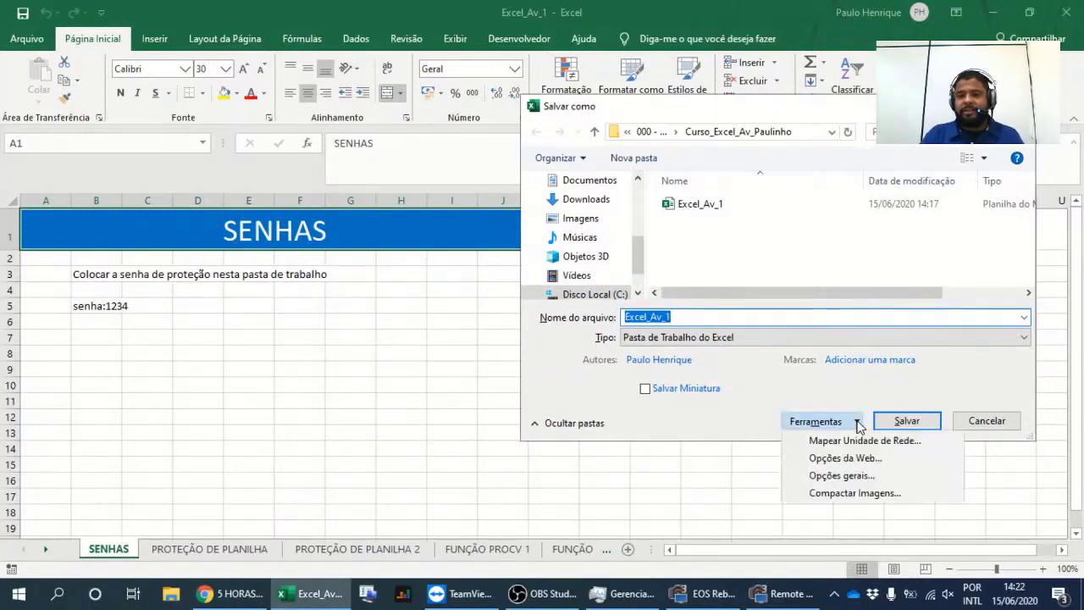
pyautogui.click(854, 475)
pyautogui.click(440, 388)
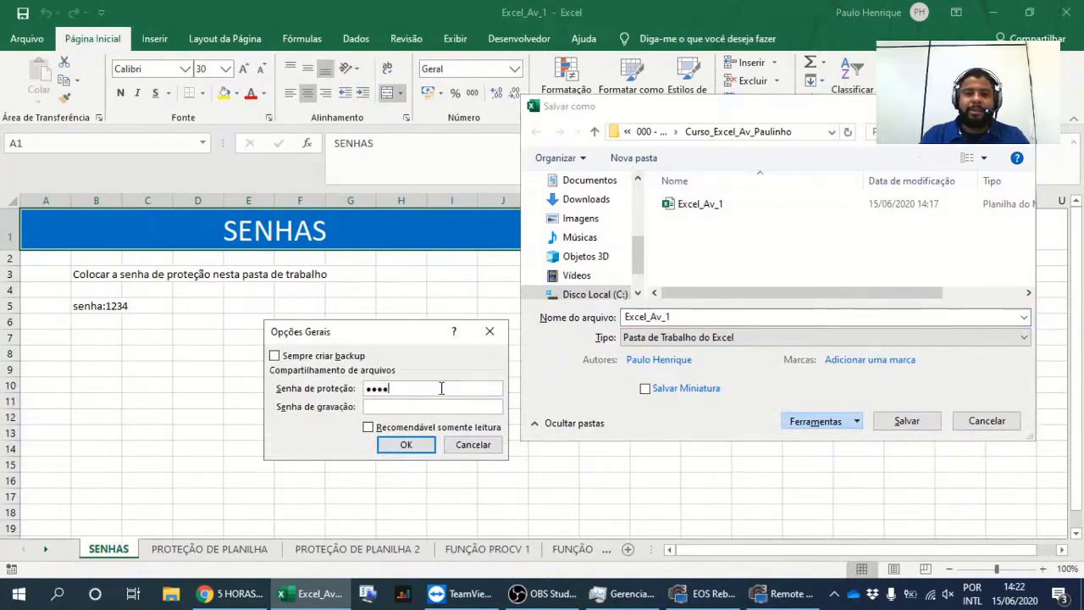
pyautogui.press('BackSpace')
pyautogui.press('BackSpace')
pyautogui.press('BackSpace')
pyautogui.press('BackSpace')
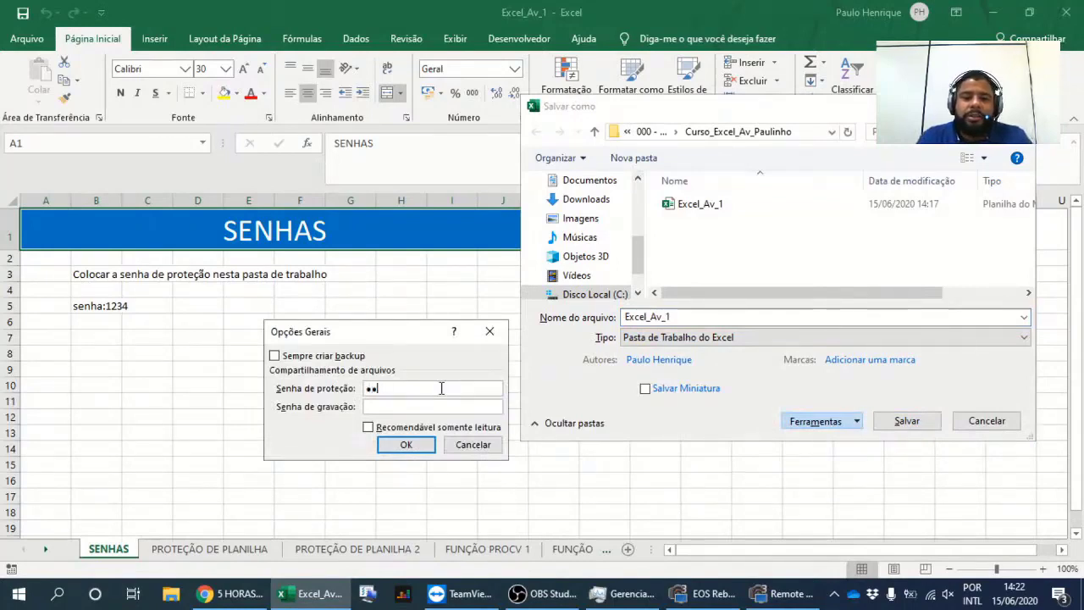
pyautogui.press('Return')
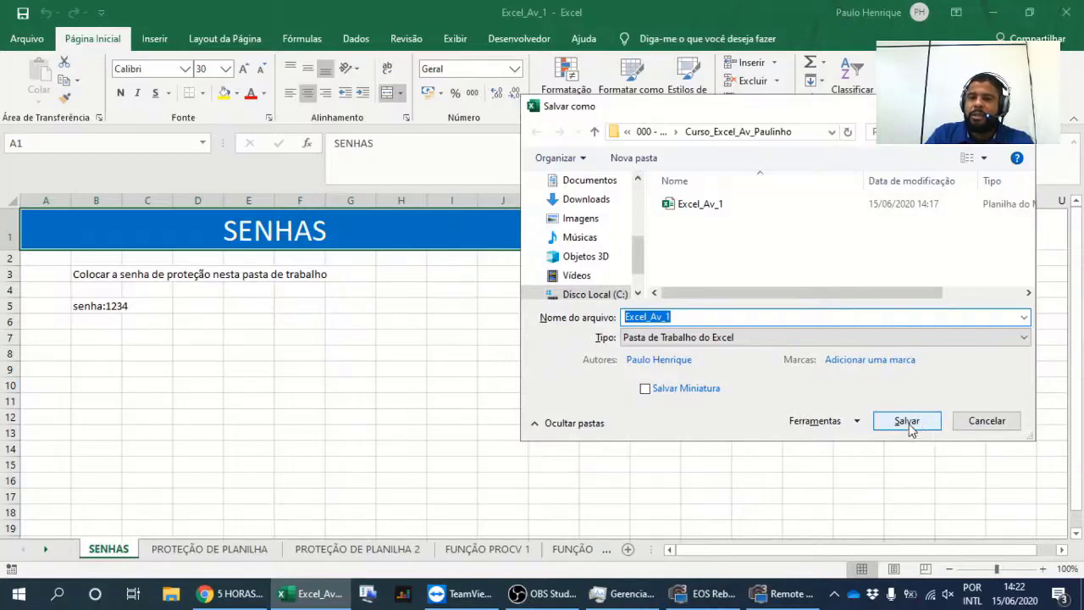
# Save over the existing Excel_Av_1.xlsx, confirming the replacement with Sim.
pyautogui.click(907, 420)
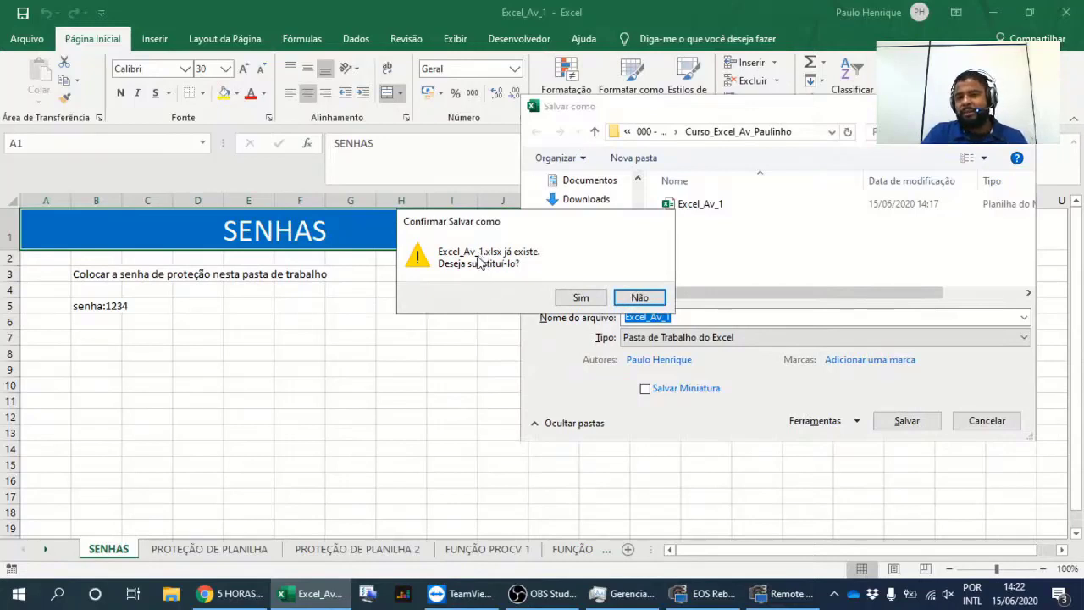
pyautogui.click(583, 301)
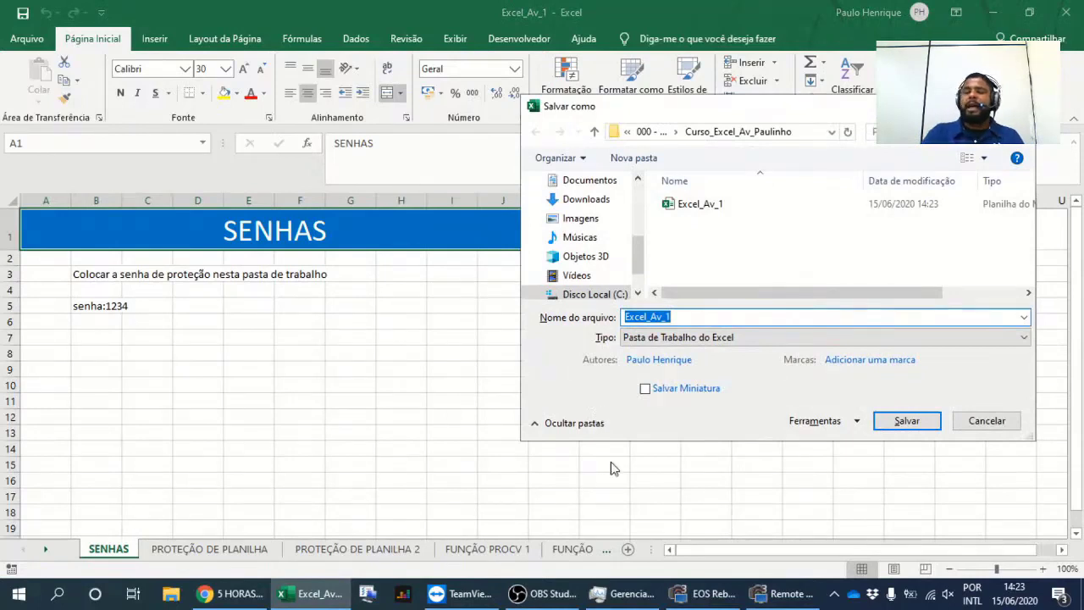
# Clear the Senha de proteção field in Opções Gerais and save over Excel_Av_1.xlsx.
pyautogui.click(857, 425)
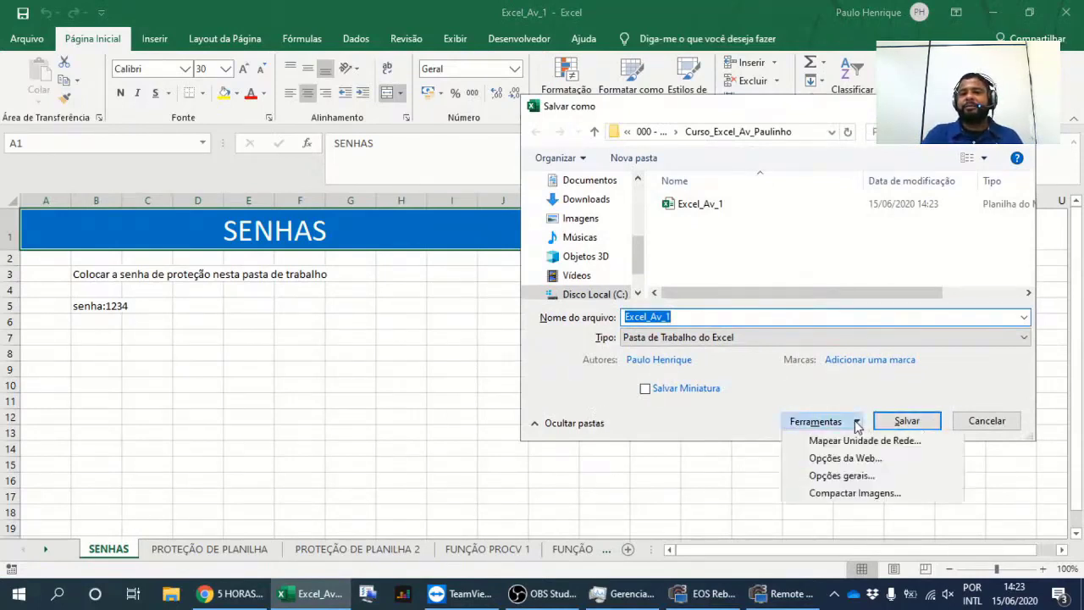
pyautogui.click(862, 483)
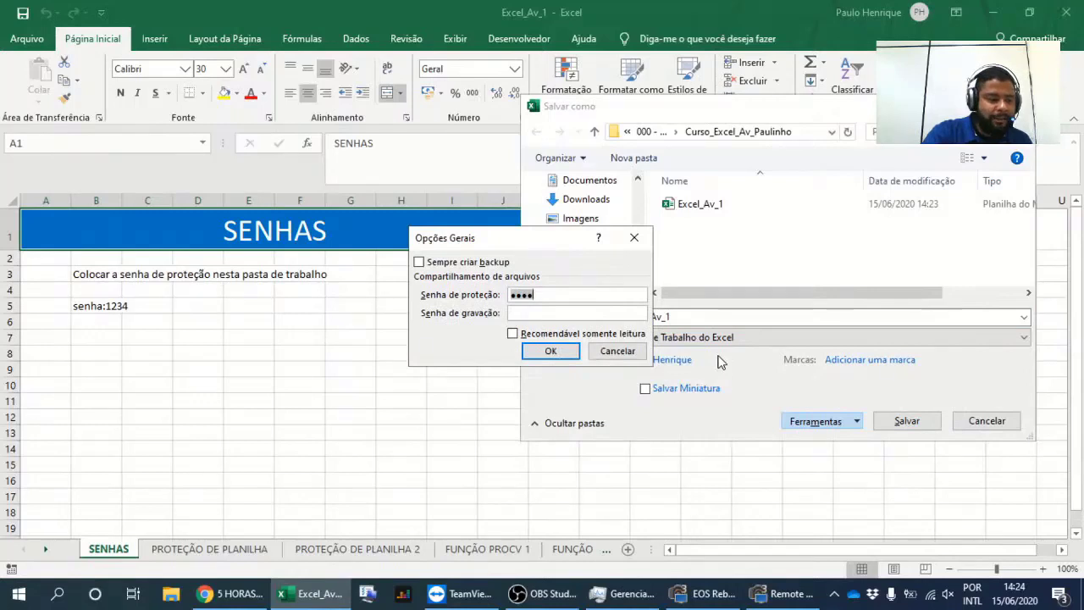
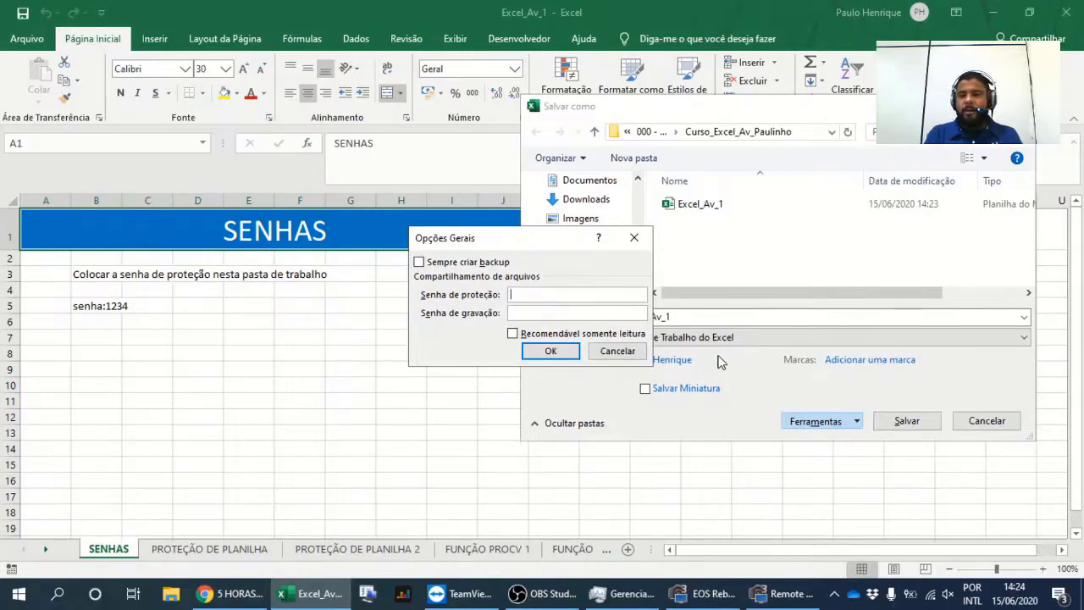
pyautogui.click(551, 351)
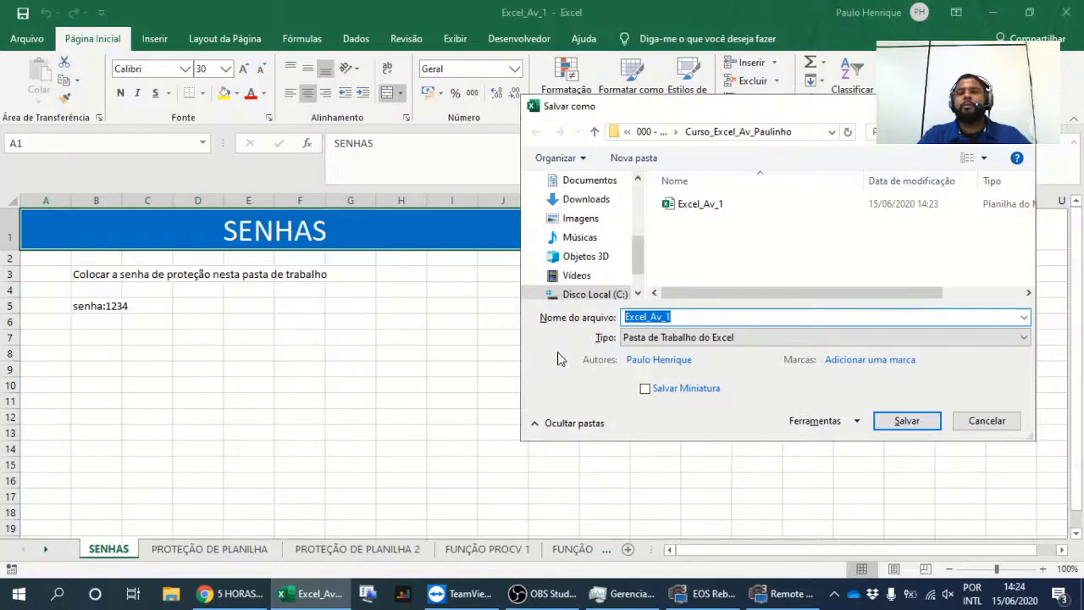
pyautogui.click(906, 421)
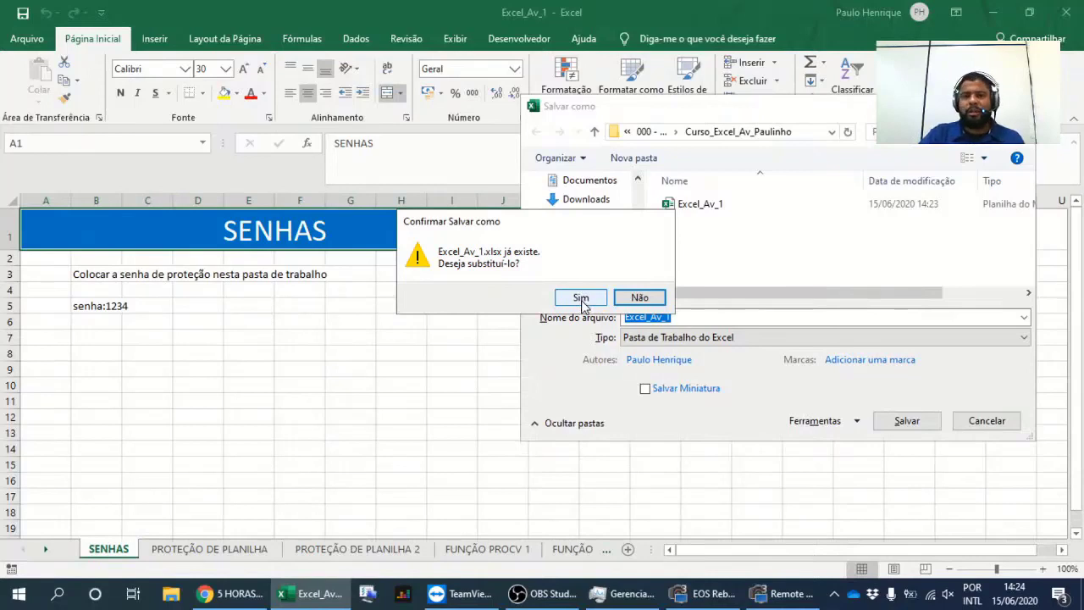
pyautogui.click(581, 299)
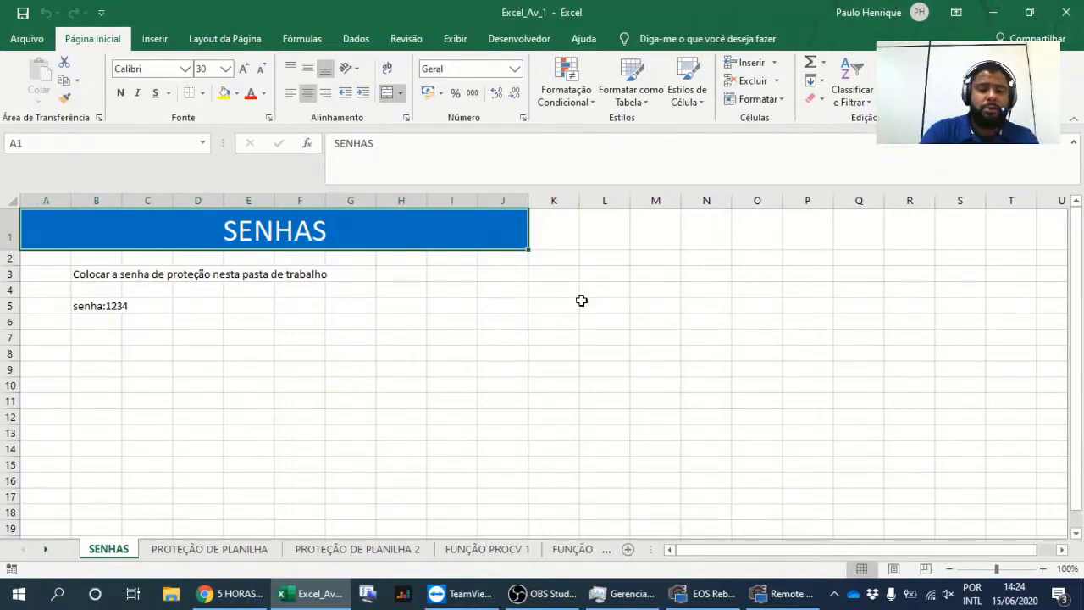
# Close Excel_Av_1 with Ctrl+W and reopen it from the recent workbooks.
pyautogui.hotkey('ctrl', 'w')
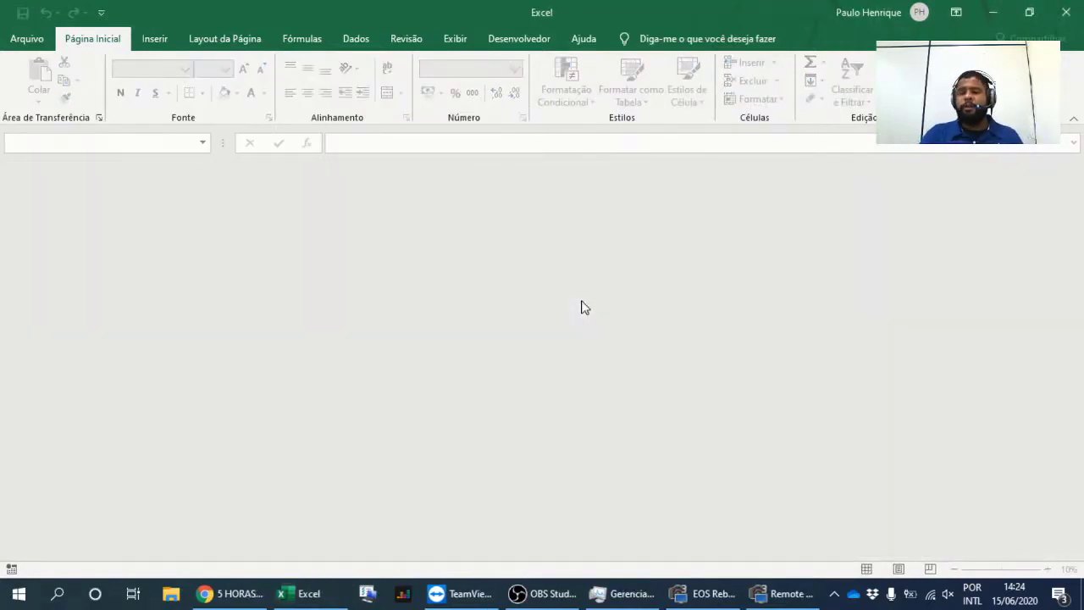
pyautogui.click(33, 40)
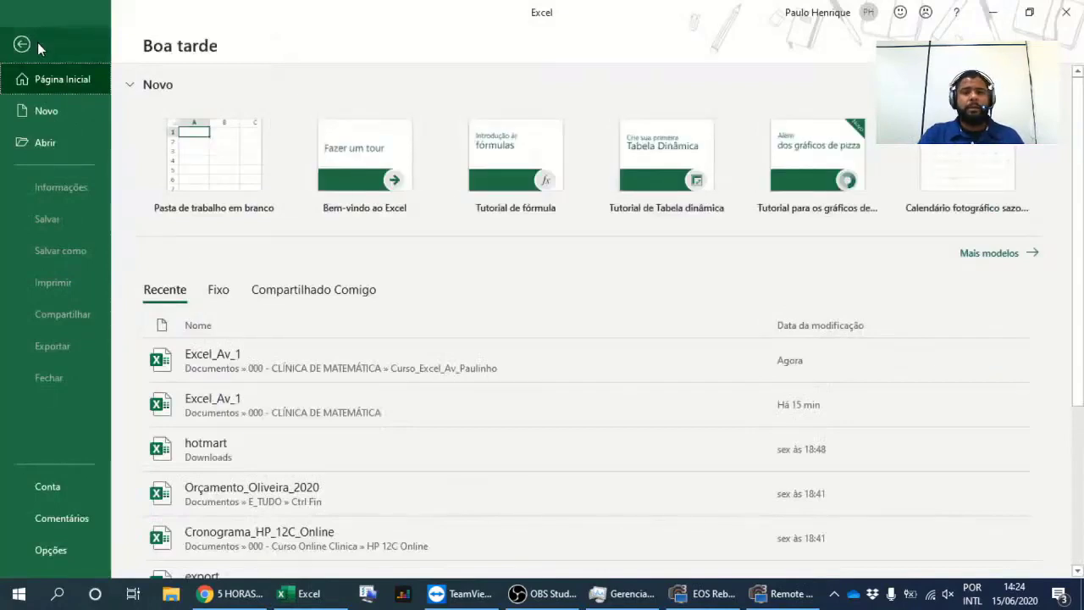
pyautogui.click(263, 361)
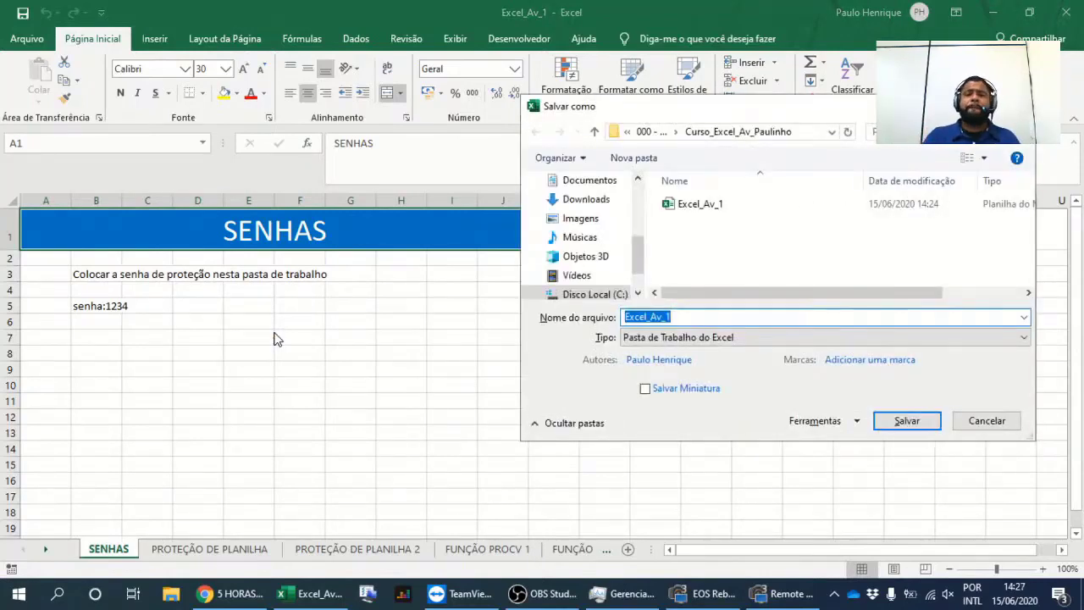
# Type a four-character Senha de gravação in Opções Gerais, leaving the opening password blank.
pyautogui.click(856, 422)
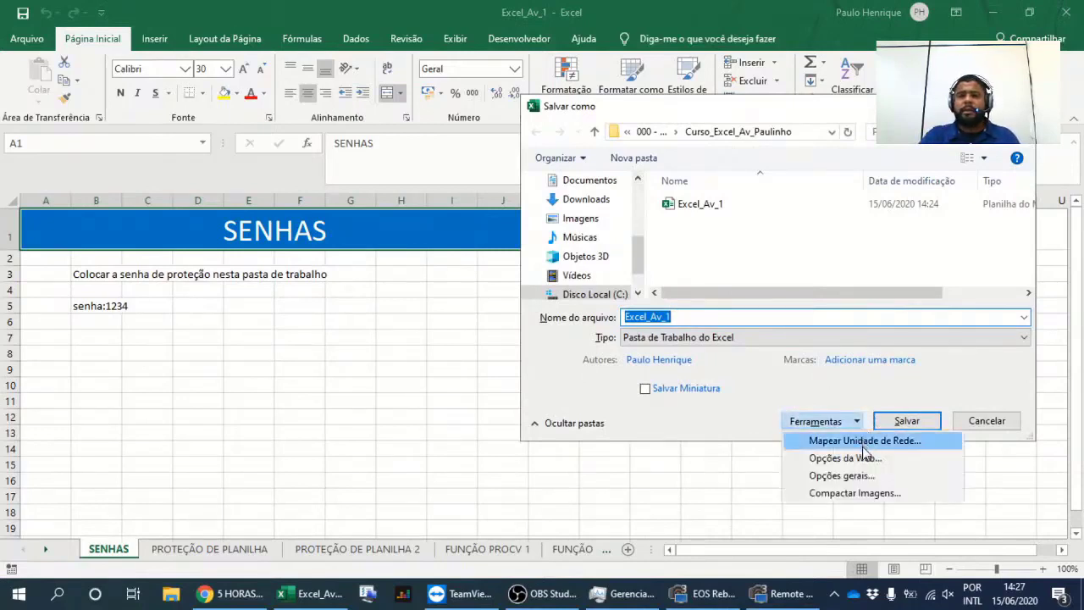
pyautogui.click(866, 474)
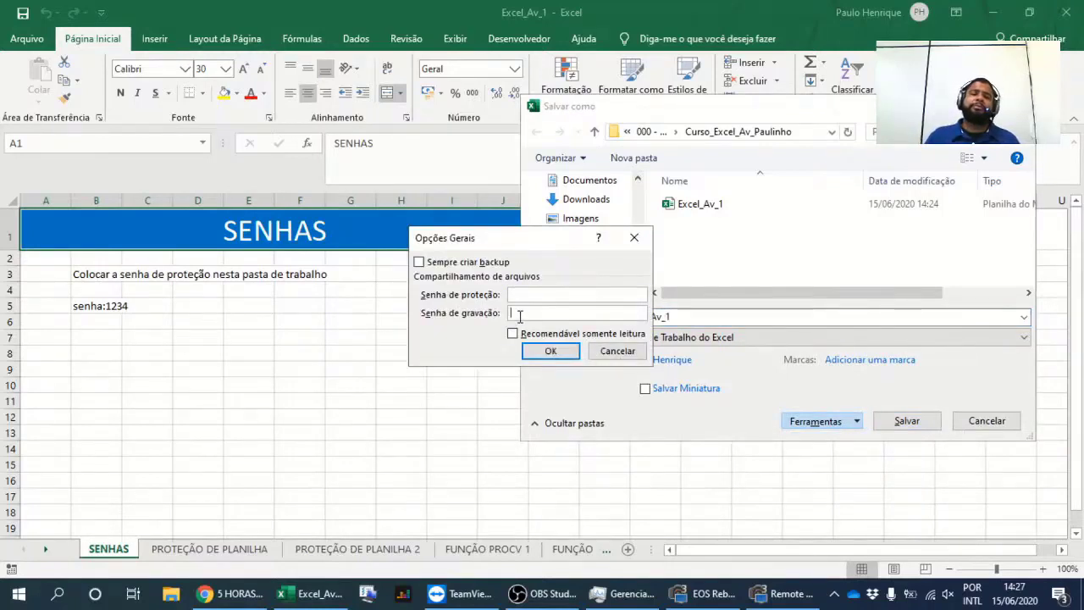
pyautogui.click(520, 313)
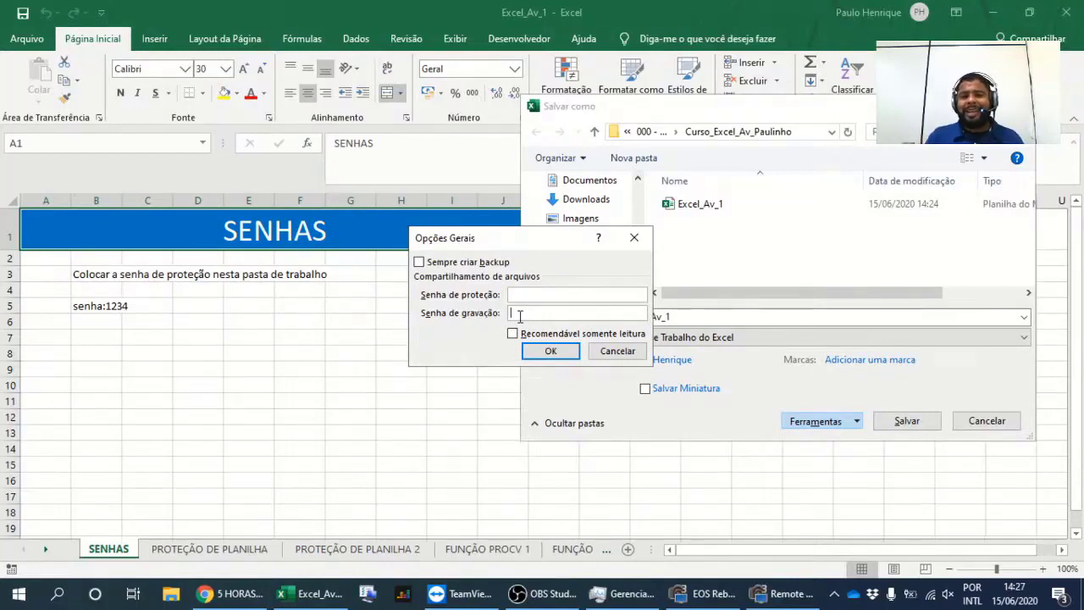
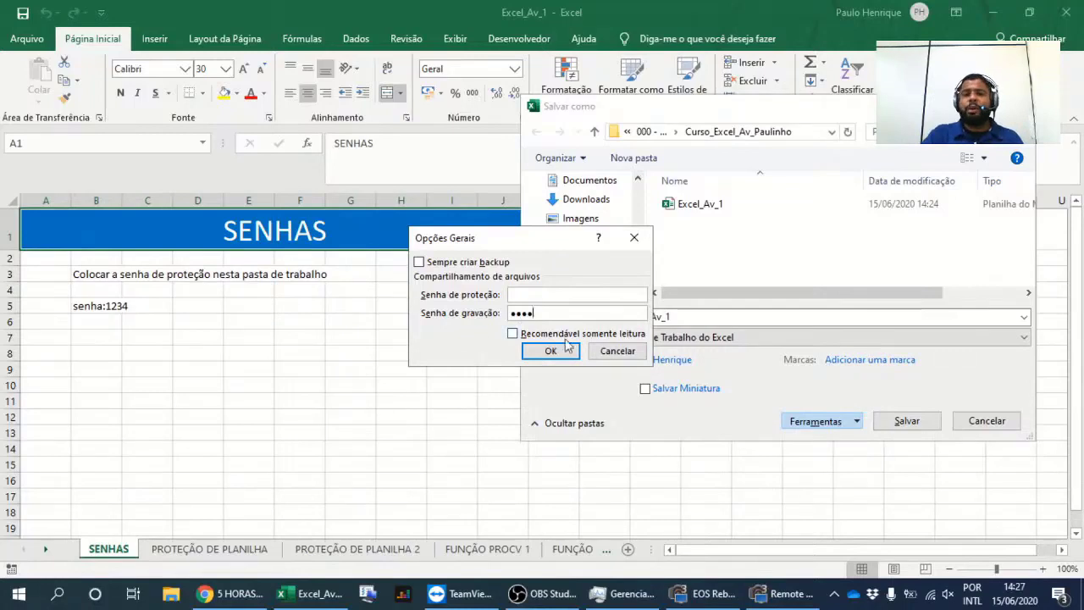
# Confirm the four-character password to modify, retyping it after a mismatch warning.
pyautogui.click(552, 351)
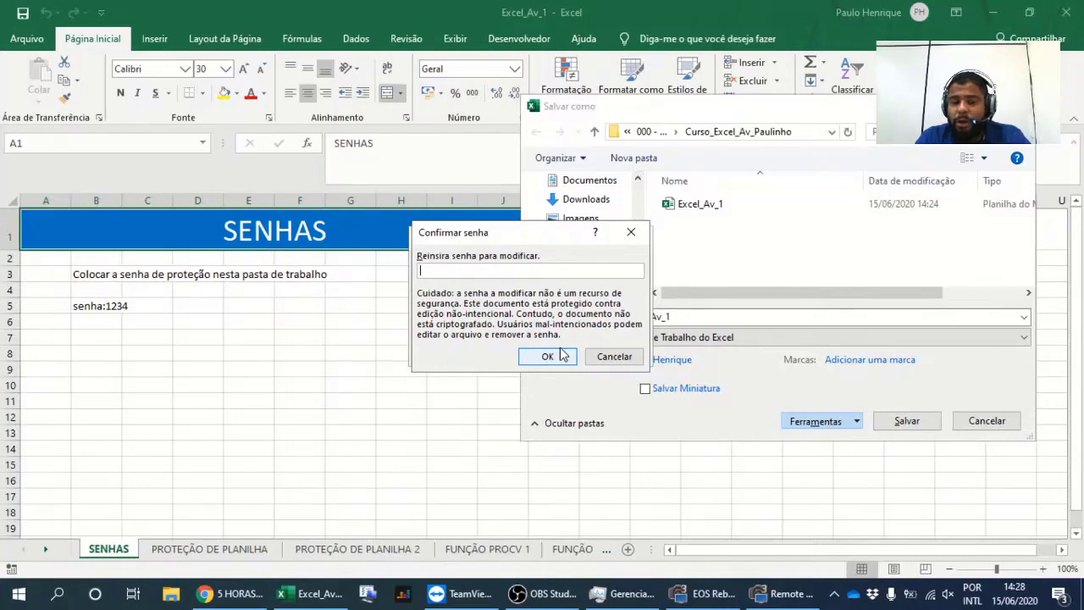
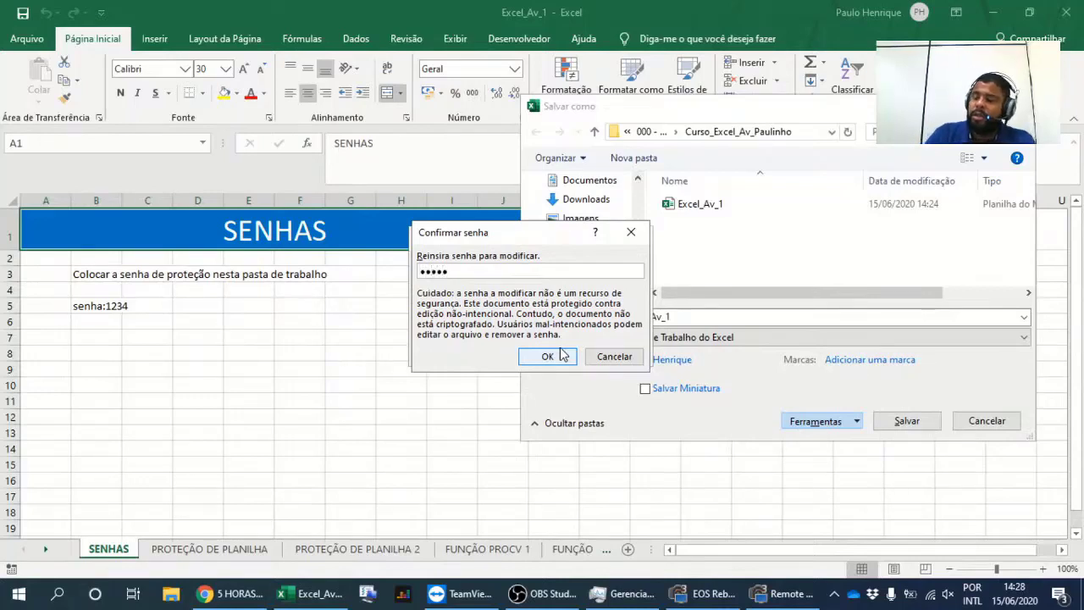
pyautogui.click(553, 355)
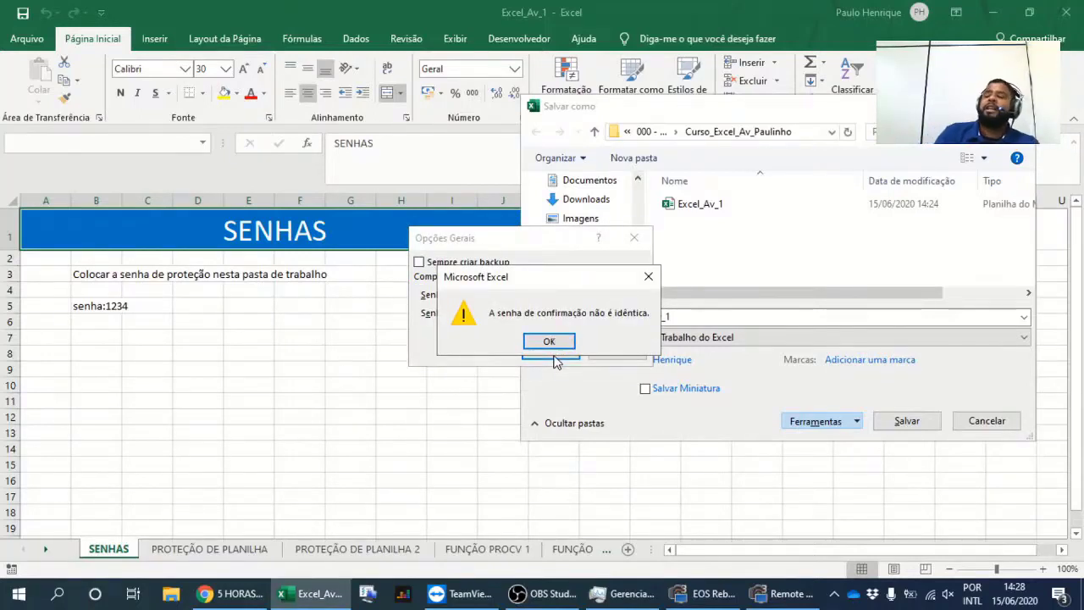
pyautogui.click(566, 344)
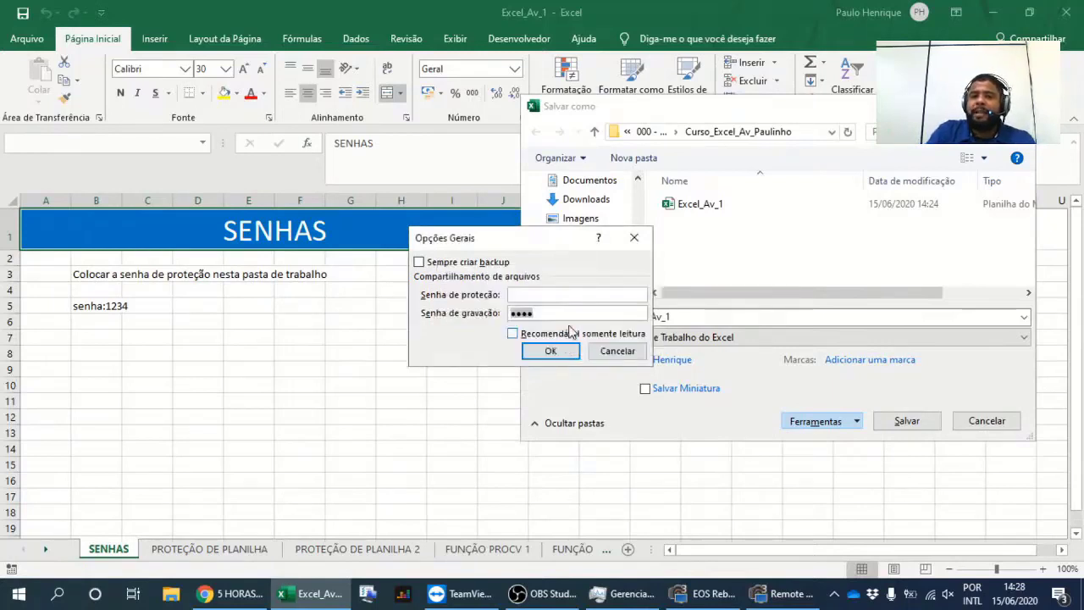
pyautogui.click(552, 351)
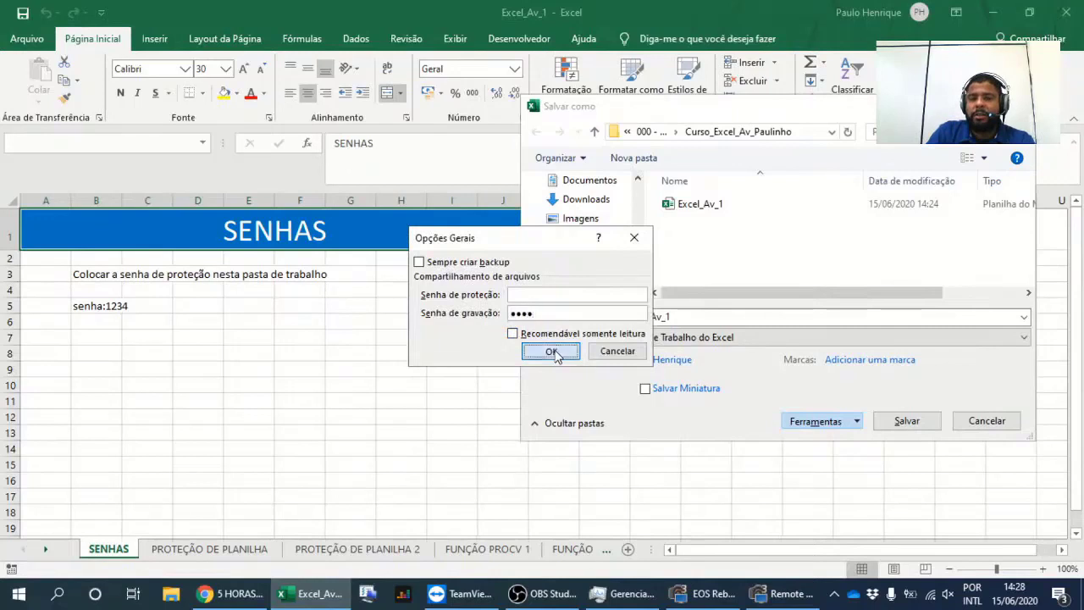
pyautogui.click(553, 342)
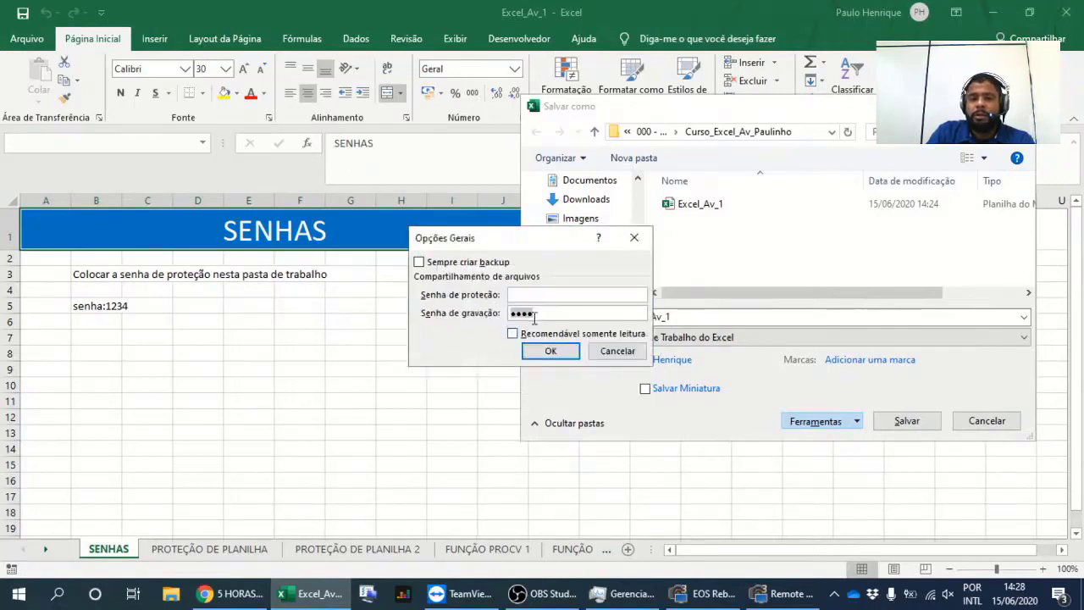
pyautogui.click(552, 352)
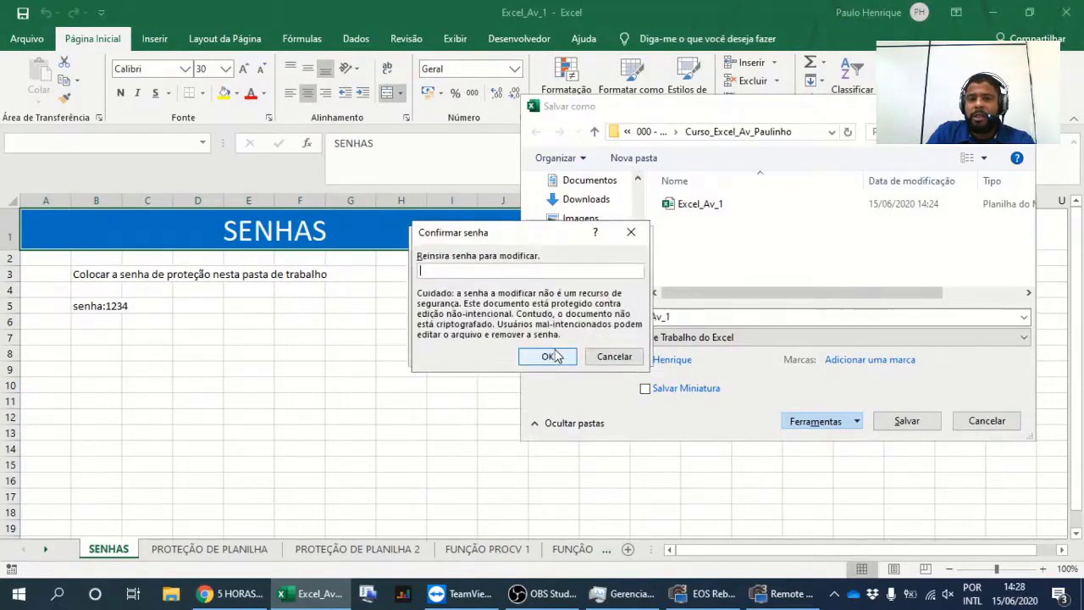
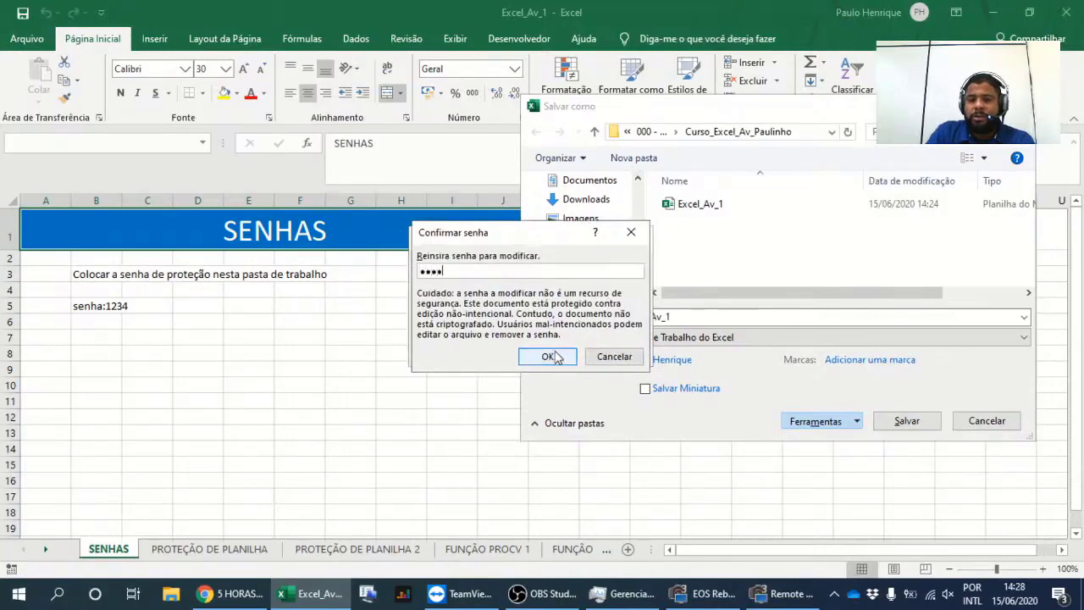
pyautogui.click(551, 356)
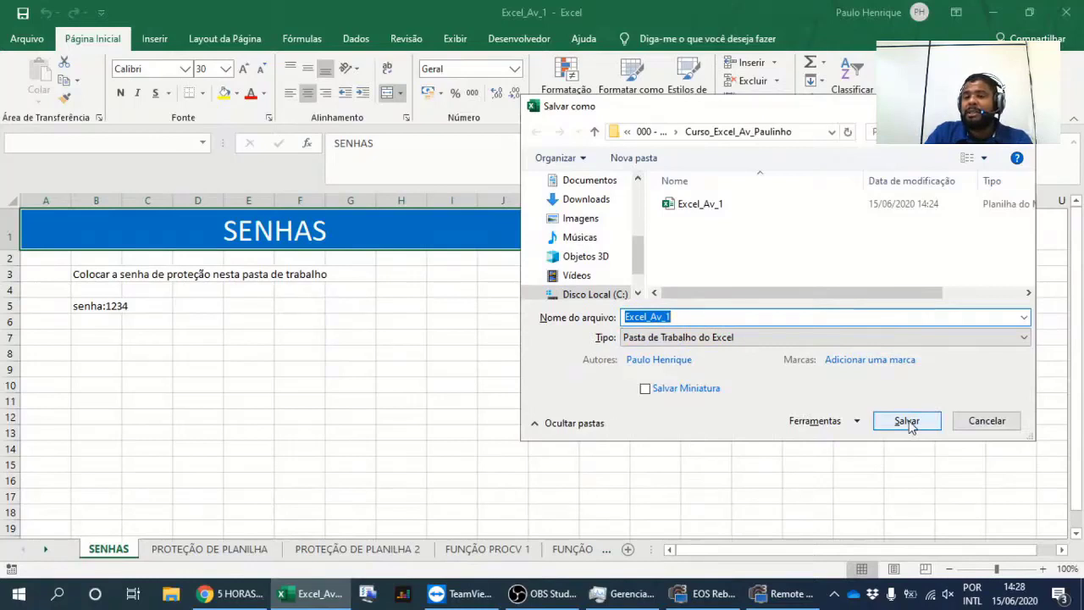
# Save Excel_Av_1 with its modify password, replace the existing file, then close the workbook.
pyautogui.click(907, 422)
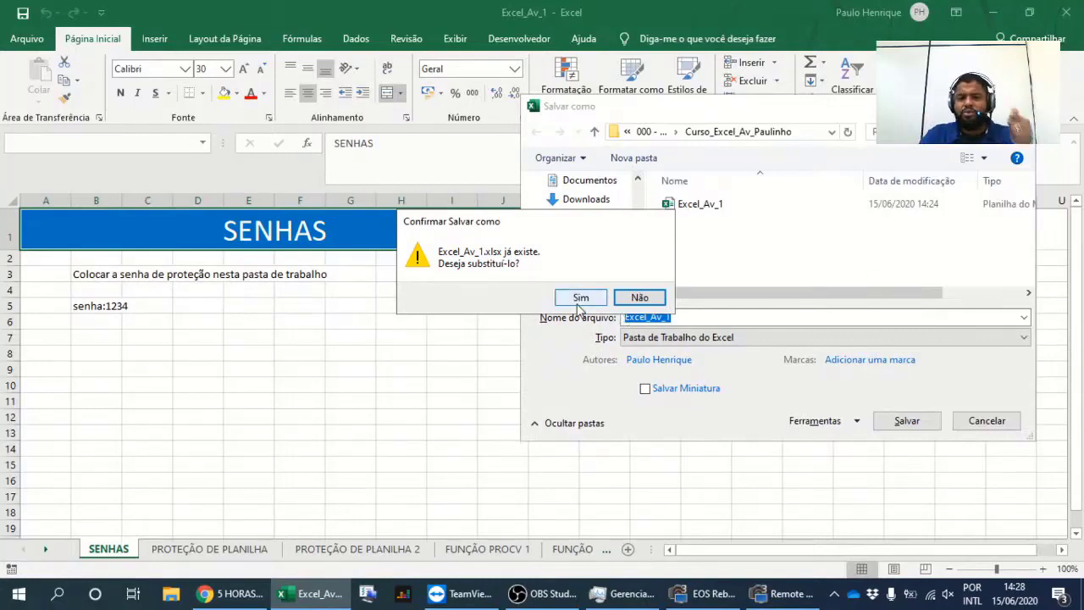
pyautogui.click(593, 308)
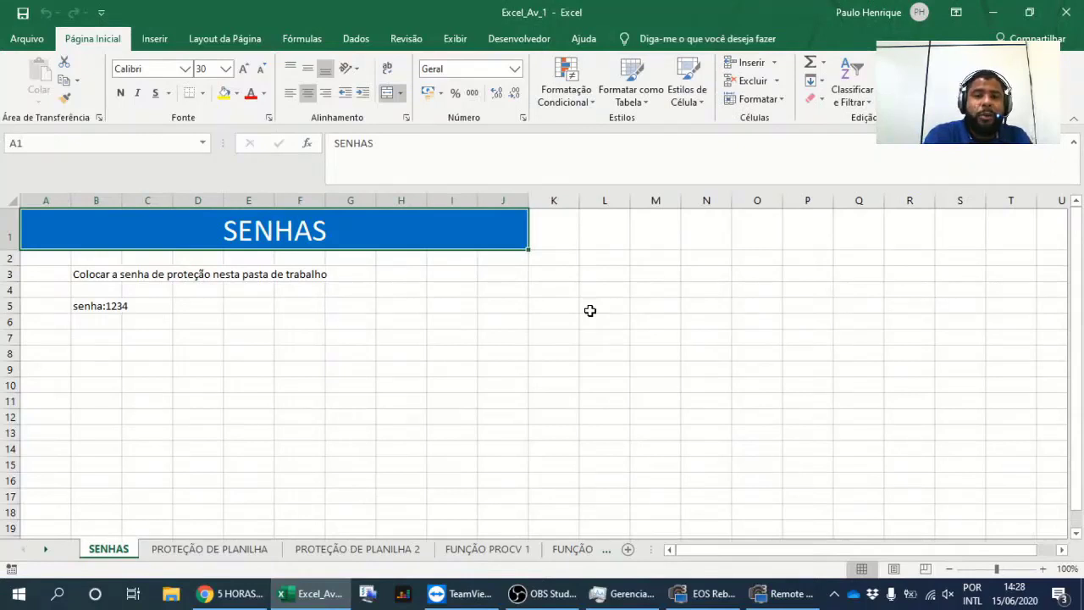
pyautogui.hotkey('ctrl', 'w')
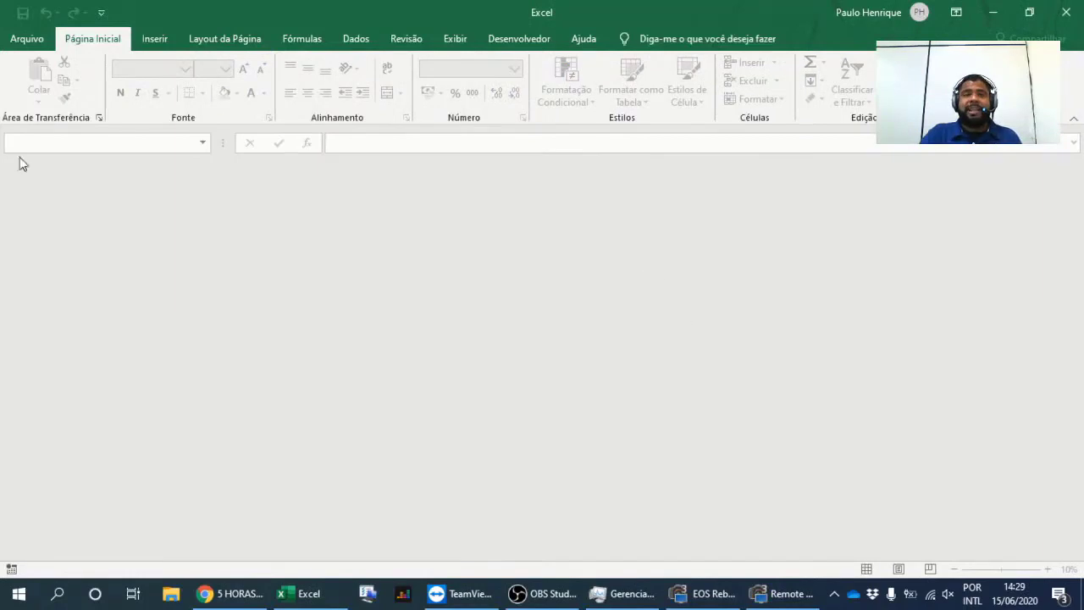
# Reopen Excel_Av_1 from the File menu's Recent list to trigger the password prompt.
pyautogui.click(35, 39)
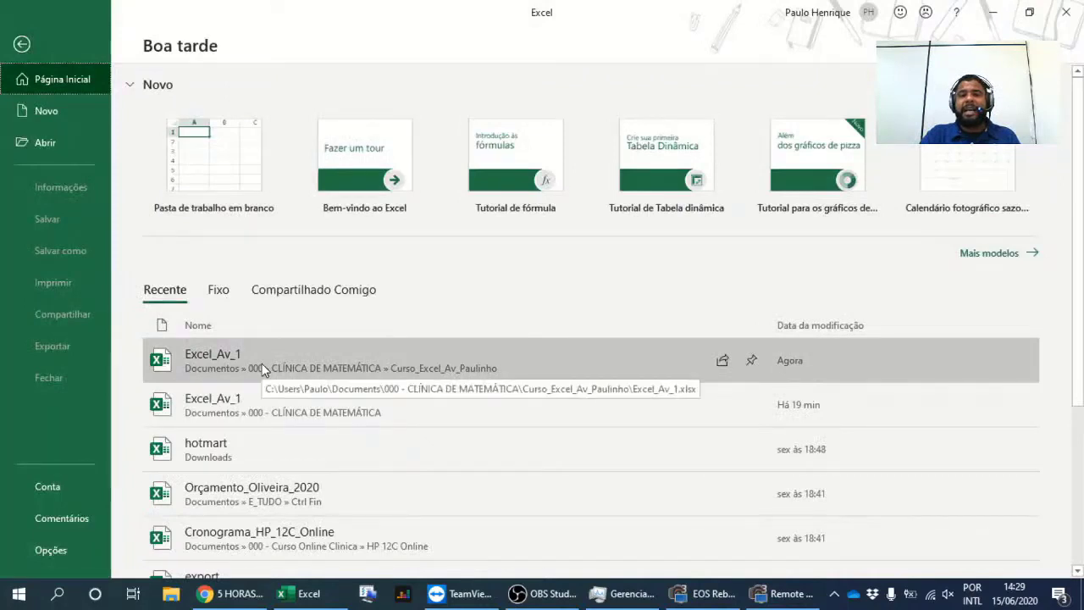
pyautogui.click(261, 363)
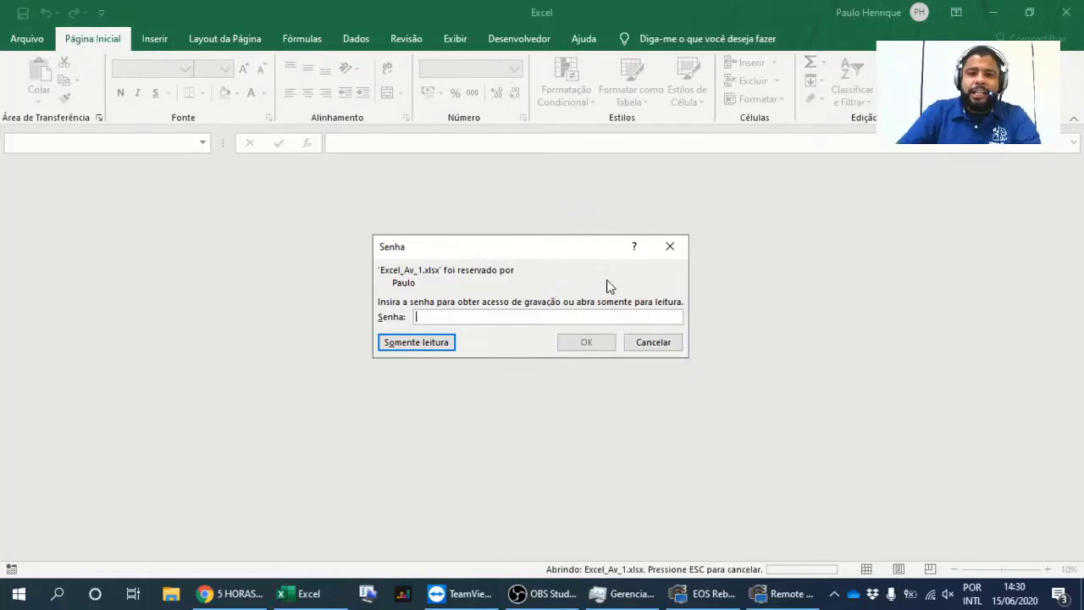
# Choose Somente leitura to open Excel_Av_1 read-only, then launch File Explorer with Win+E.
pyautogui.click(419, 342)
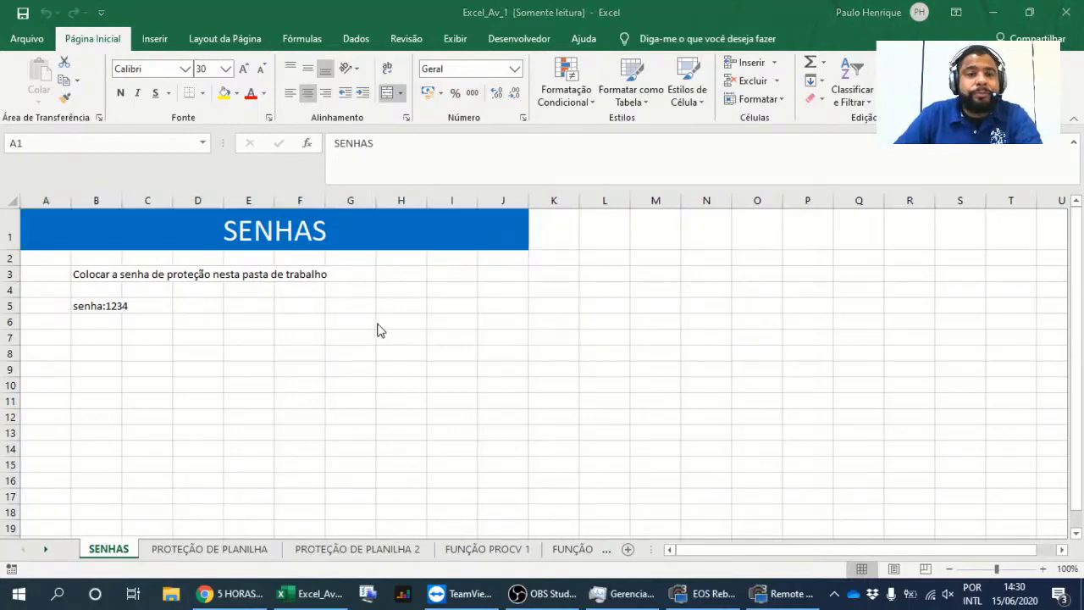
pyautogui.press('super+e')
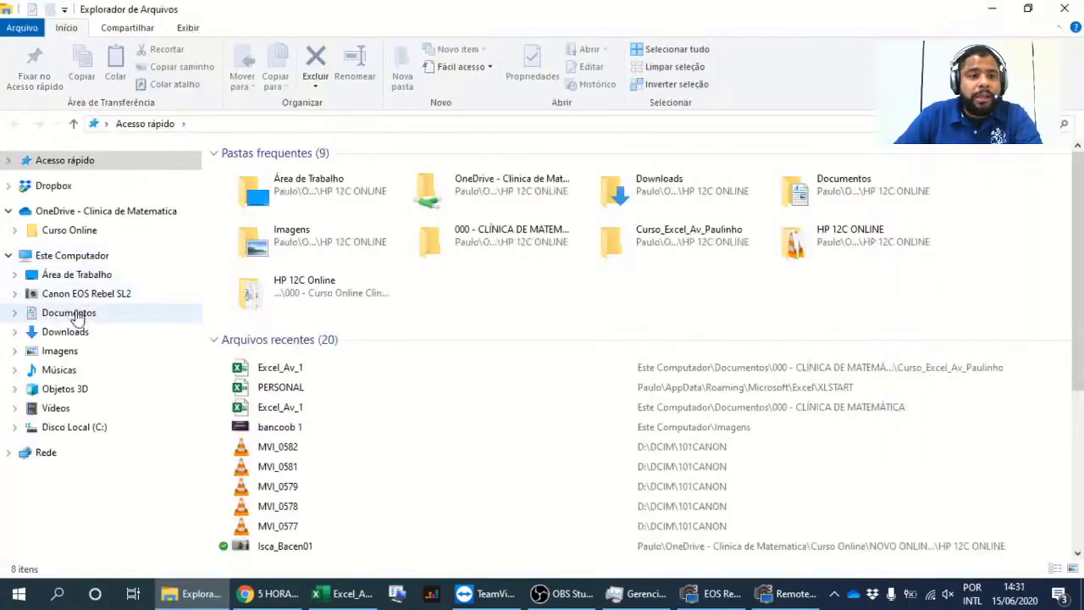
# Show the Downloads folder and scroll through its files.
pyautogui.click(76, 333)
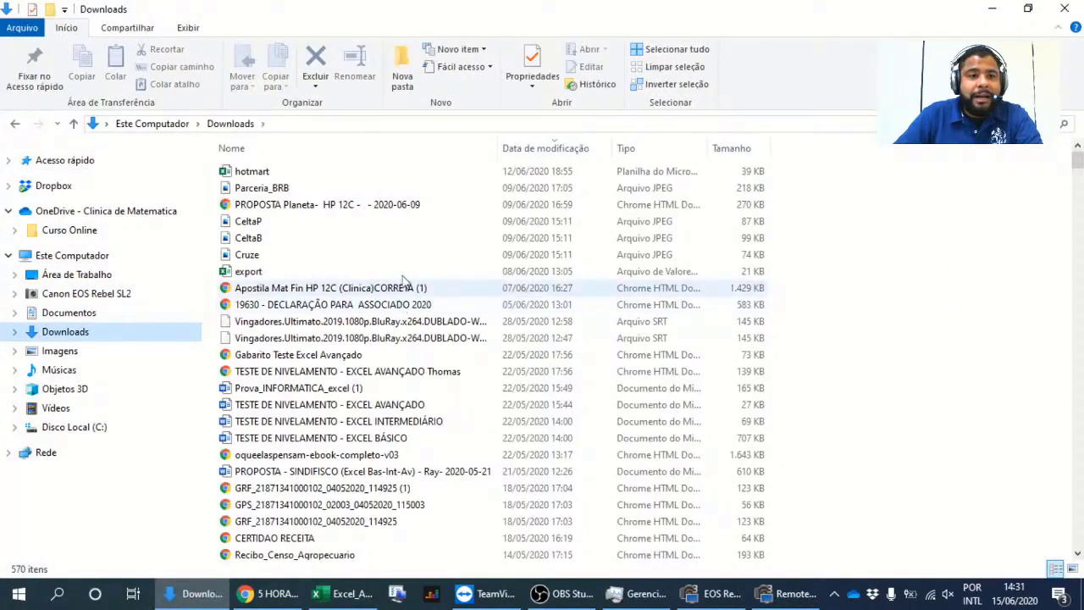
pyautogui.scroll(-6, 403, 281)
pyautogui.scroll(-7, 381, 271)
pyautogui.scroll(-7, 381, 273)
pyautogui.scroll(-6, 381, 276)
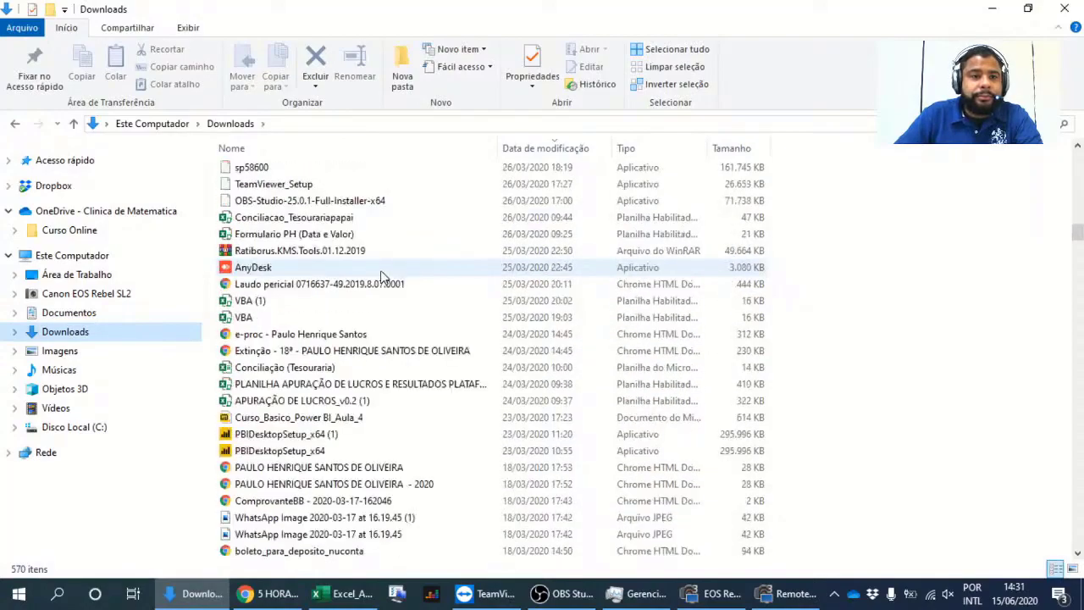
# Sort Downloads by name in descending order and open the ZoomIt zip archive.
pyautogui.click(350, 148)
pyautogui.scroll(-8, 366, 309)
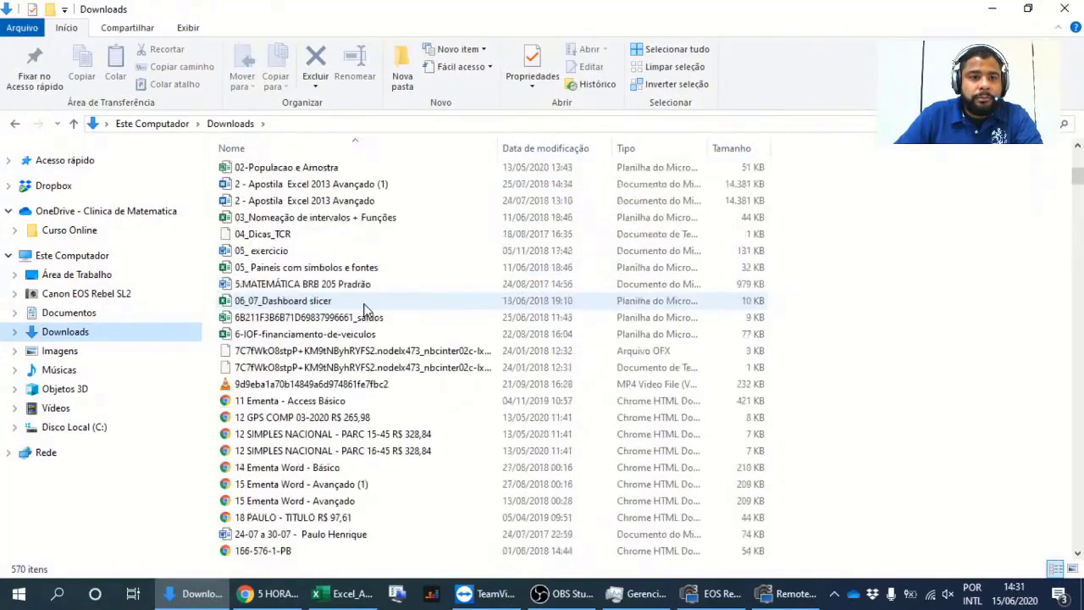
pyautogui.scroll(-13, 366, 309)
pyautogui.scroll(-13, 365, 310)
pyautogui.scroll(7, 360, 300)
pyautogui.scroll(12, 356, 297)
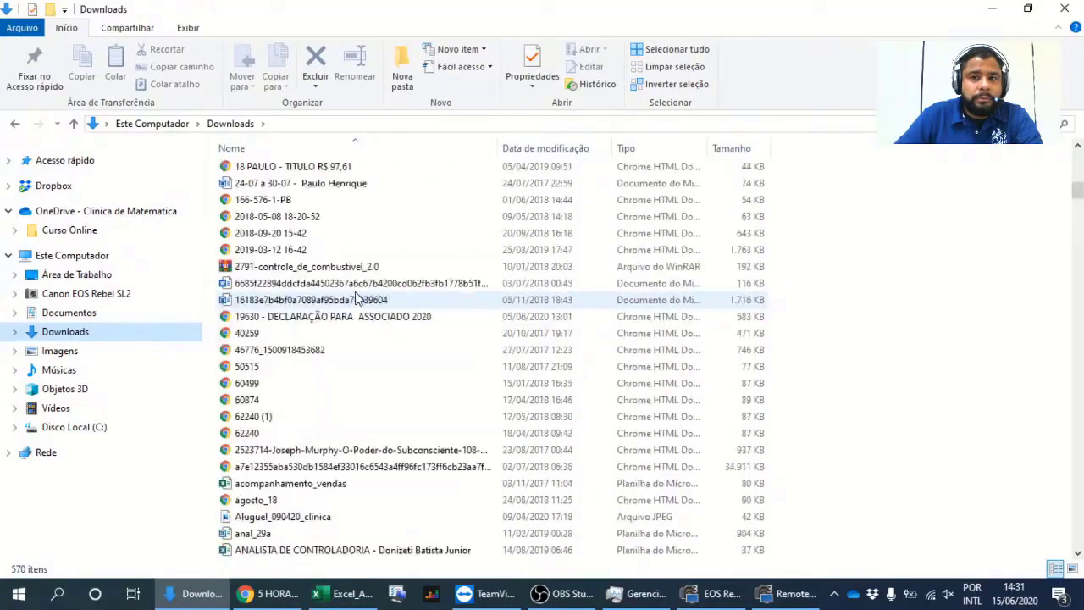
pyautogui.scroll(15, 355, 291)
pyautogui.scroll(3, 308, 234)
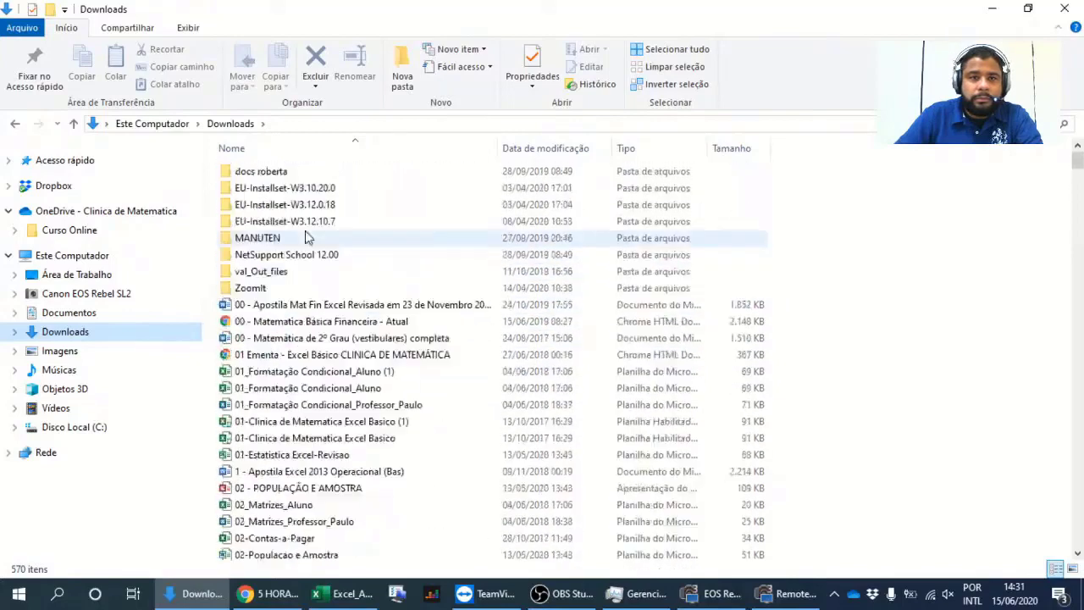
pyautogui.click(296, 153)
pyautogui.click(269, 174)
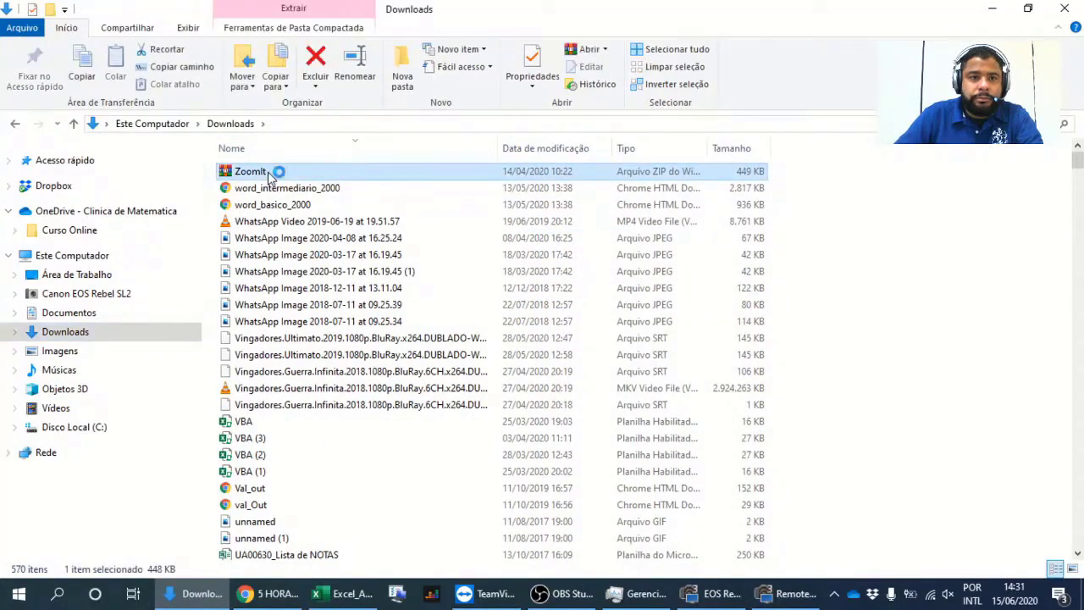
pyautogui.doubleClick(269, 173)
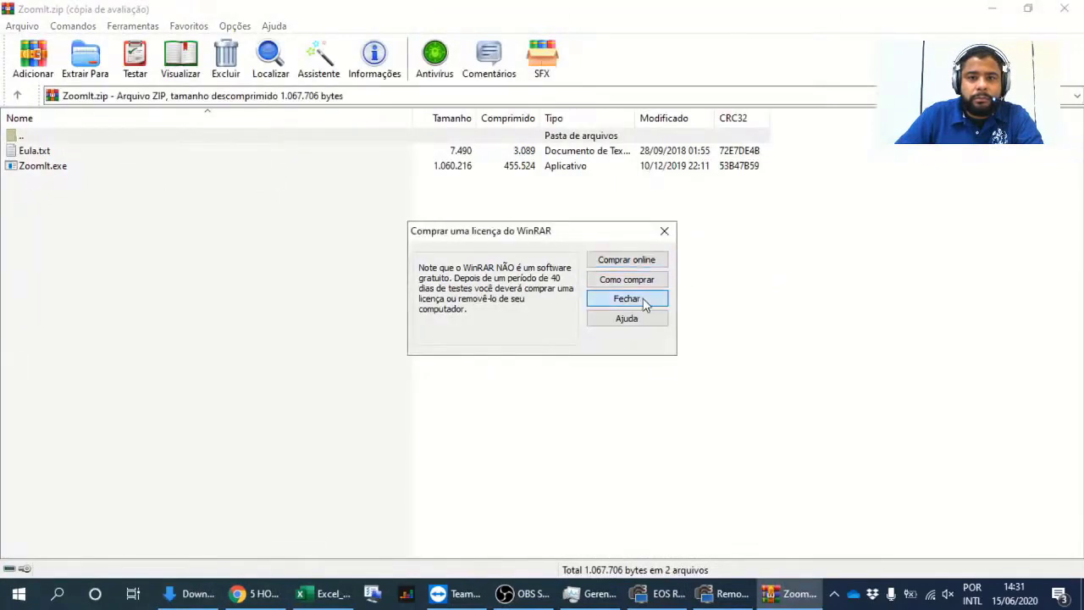
# Dismiss the WinRAR reminder, run ZoomIt.exe, close WinRAR and Explorer, then zoom with Ctrl+1.
pyautogui.click(645, 300)
pyautogui.doubleClick(43, 167)
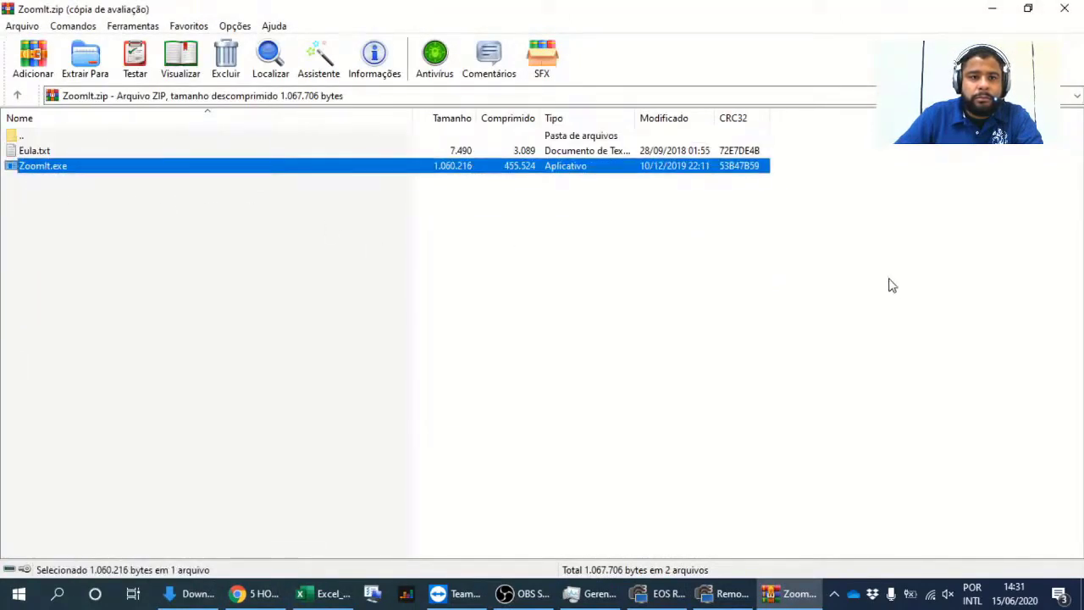
pyautogui.click(1063, 8)
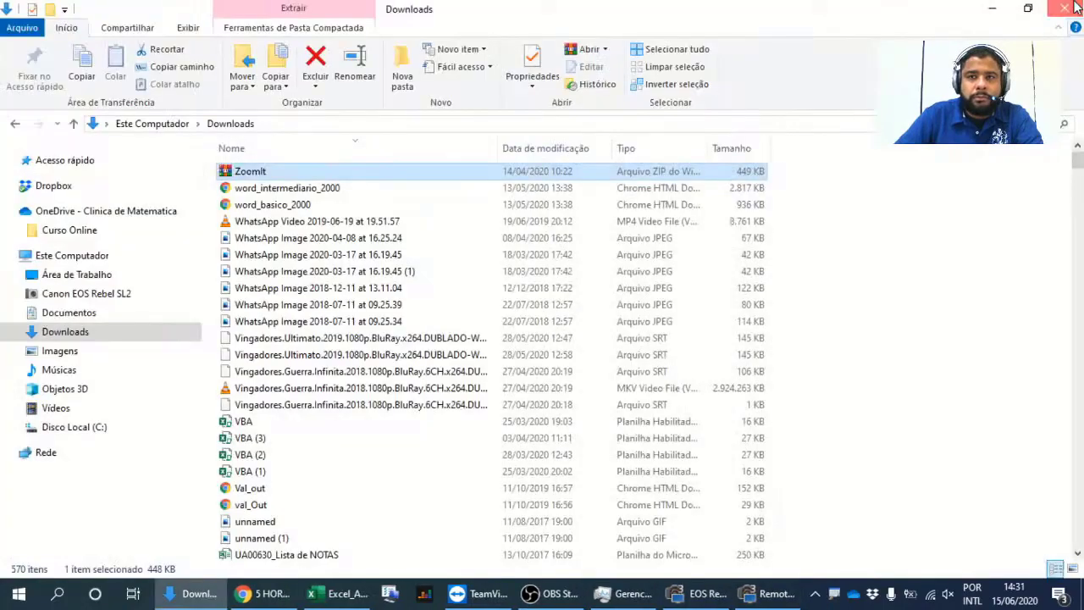
pyautogui.click(1064, 8)
pyautogui.hotkey('ctrl', '1')
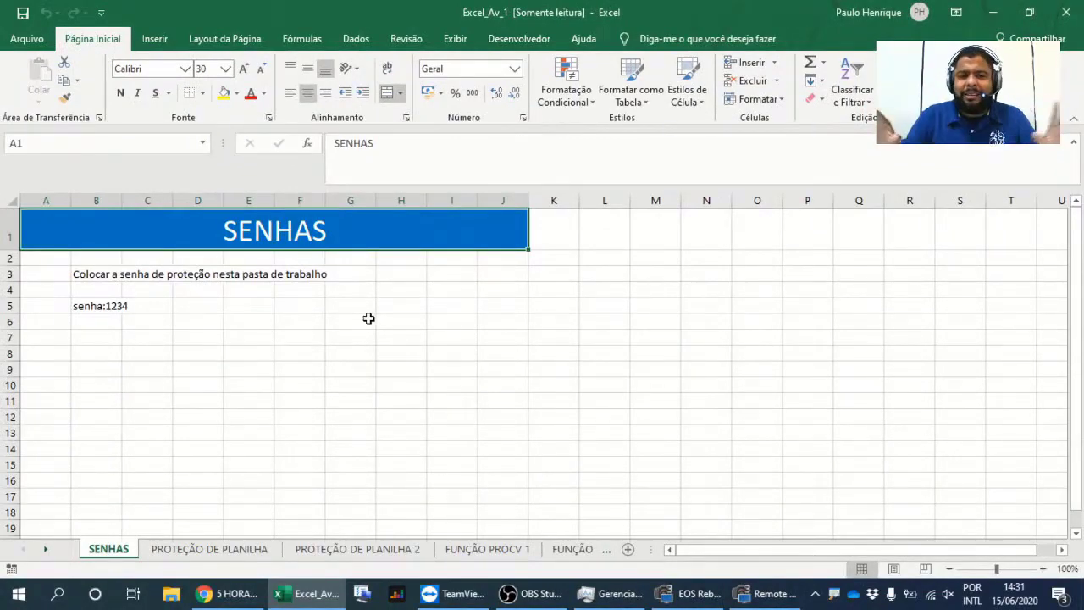
# Try saving Excel_Av_1 via Arquivo > Salvar and Ctrl+S, getting the read-only cannot-save warning.
pyautogui.click(26, 38)
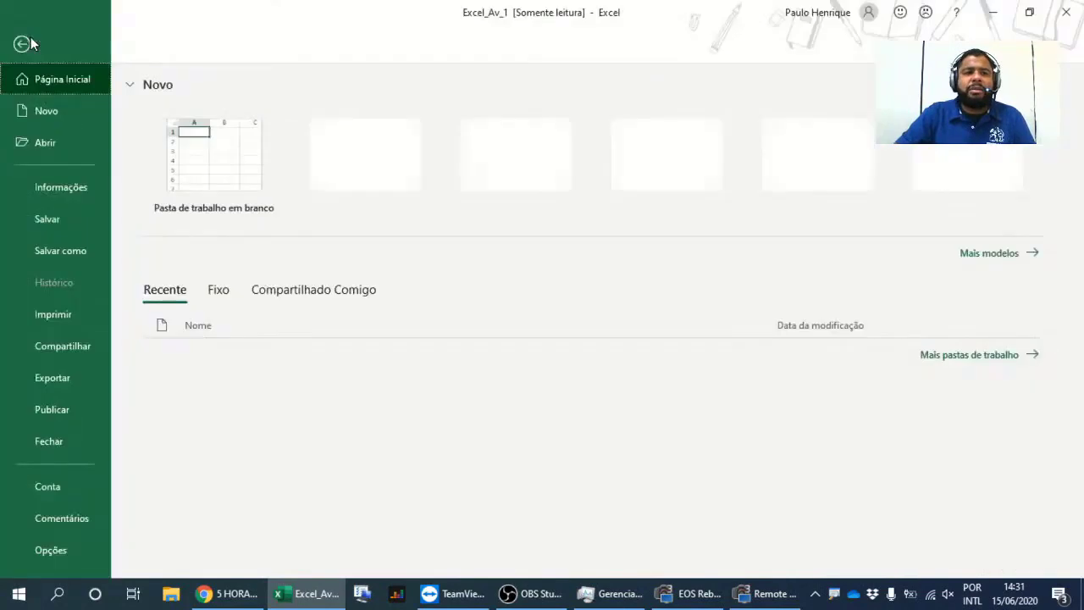
pyautogui.click(48, 222)
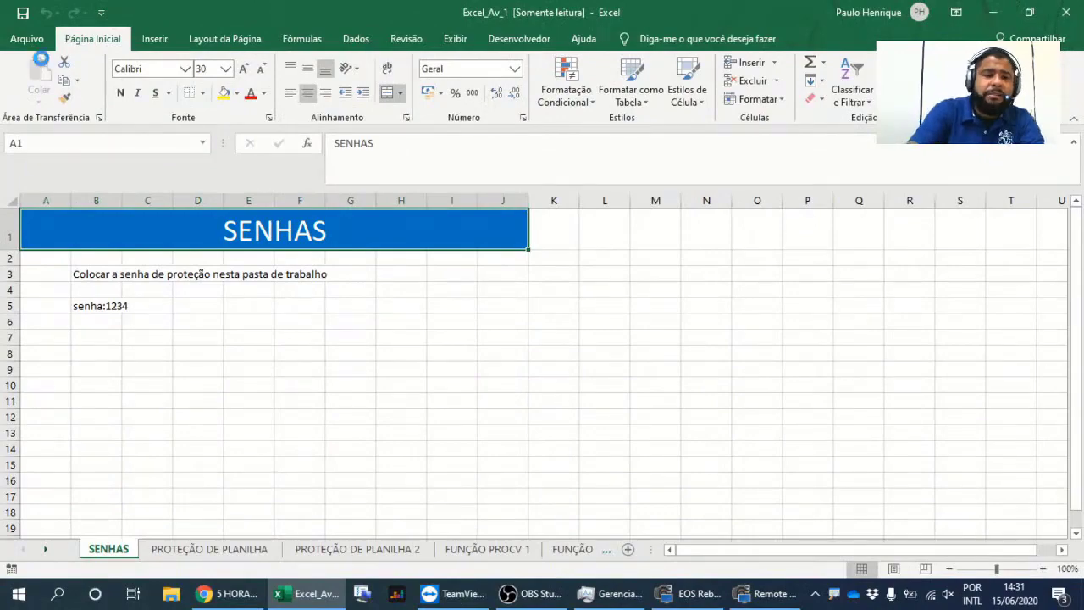
pyautogui.hotkey('ctrl', 's')
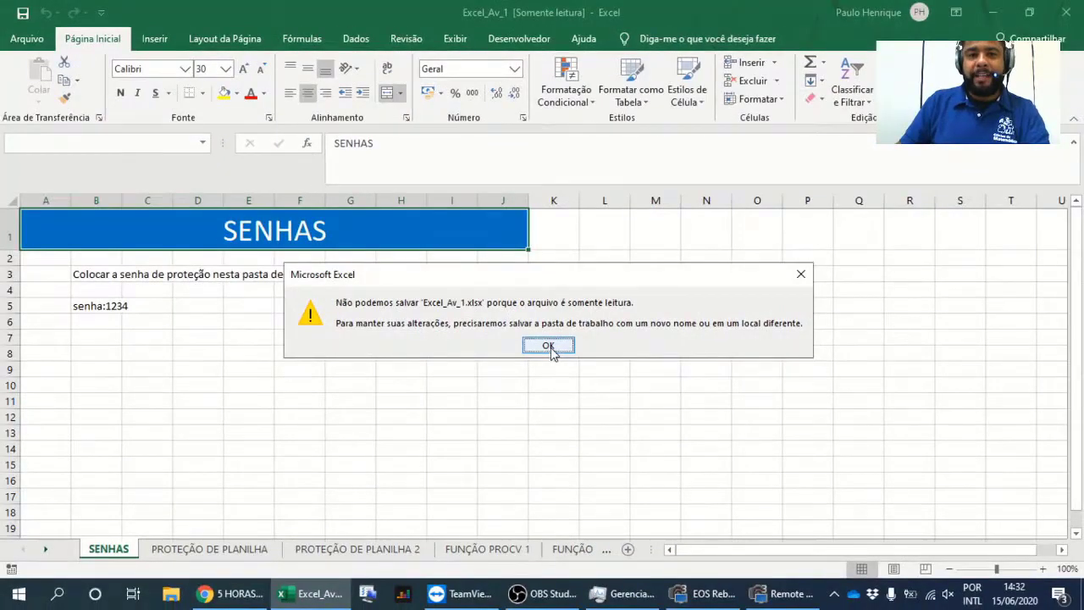
# Acknowledge the read-only warning, back out of Salvar como, and close Excel_Av_1 with Ctrl+W.
pyautogui.click(548, 346)
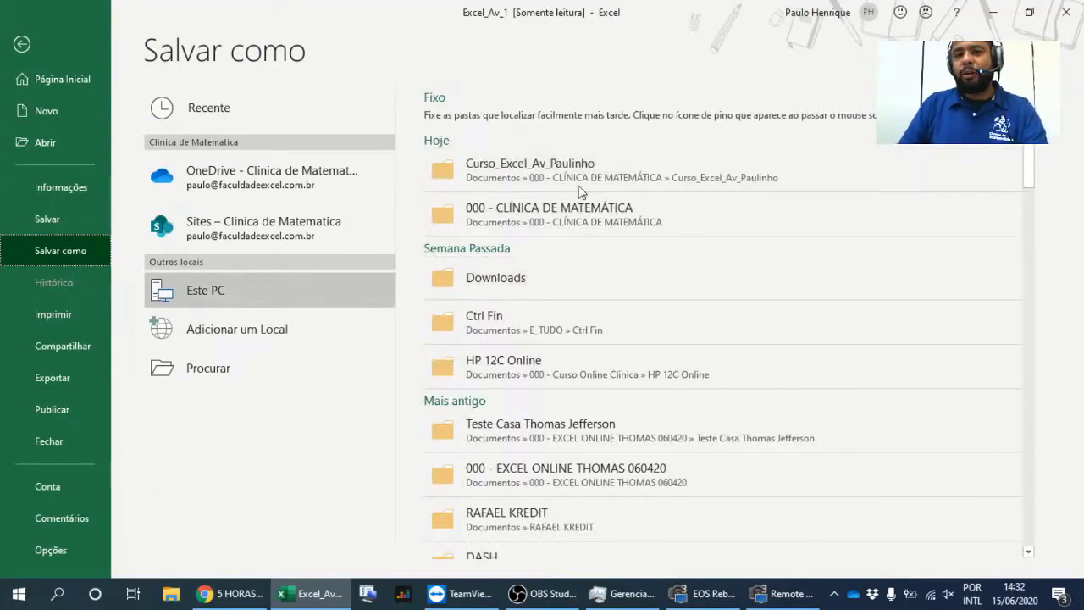
pyautogui.click(22, 44)
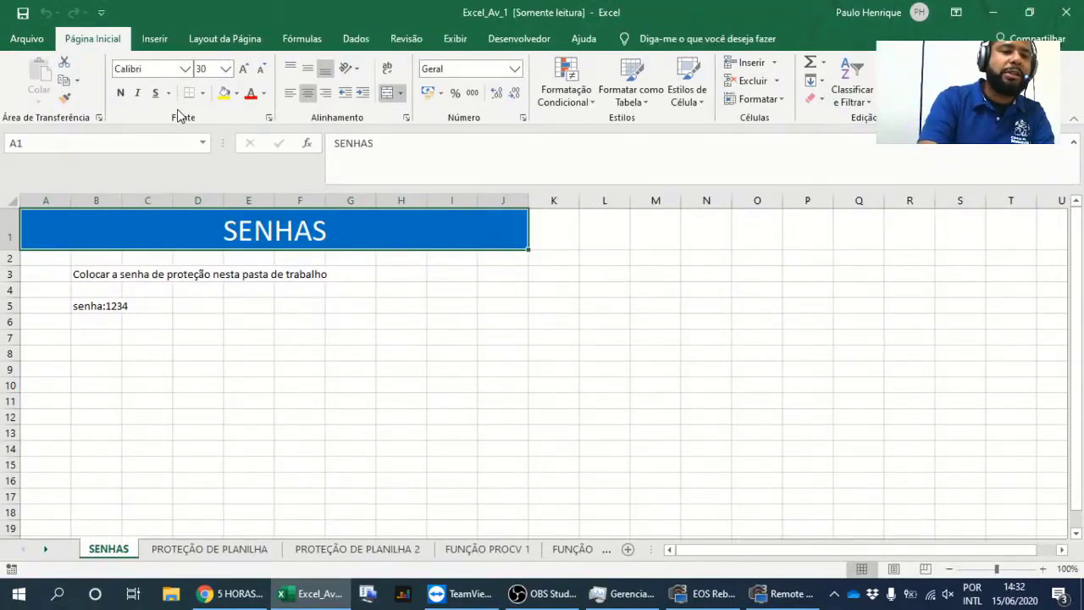
pyautogui.hotkey('ctrl', 'w')
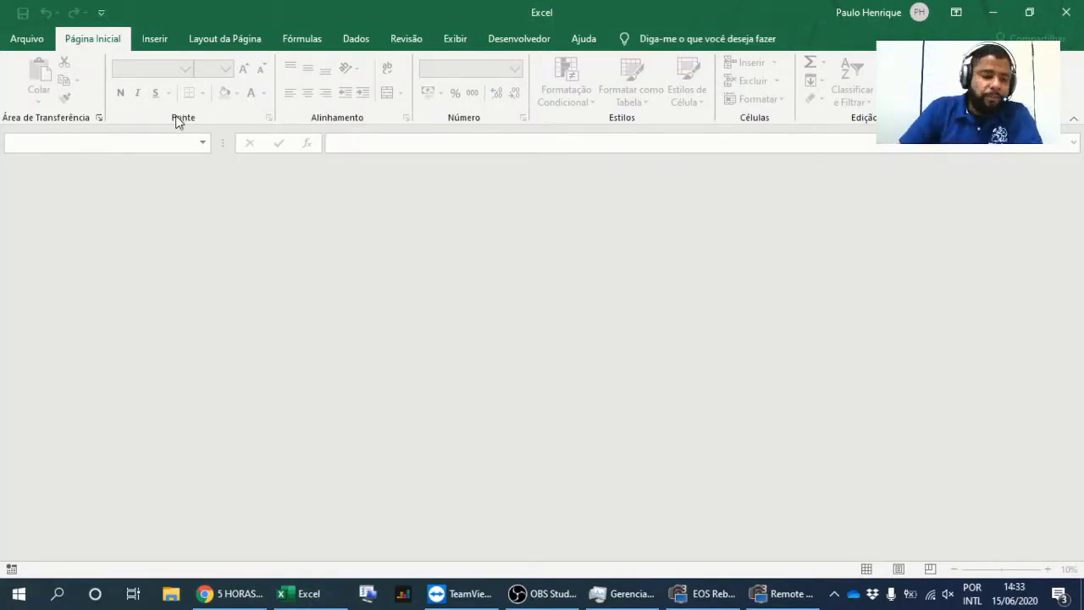
# Reopen Excel_Av_1 from Recente and enter the modify password to open it editable.
pyautogui.click(36, 41)
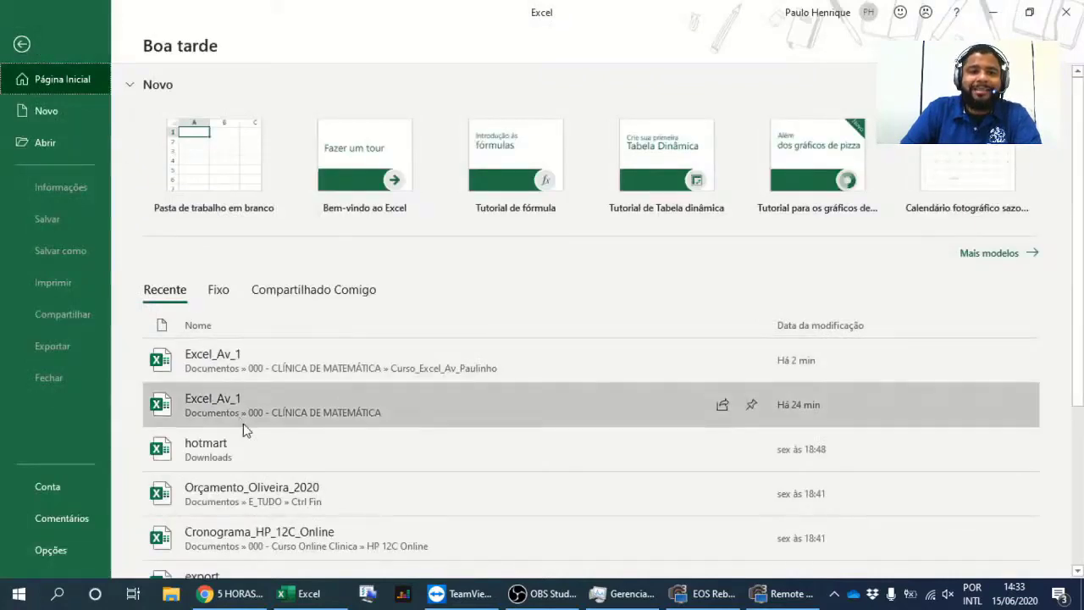
pyautogui.click(247, 357)
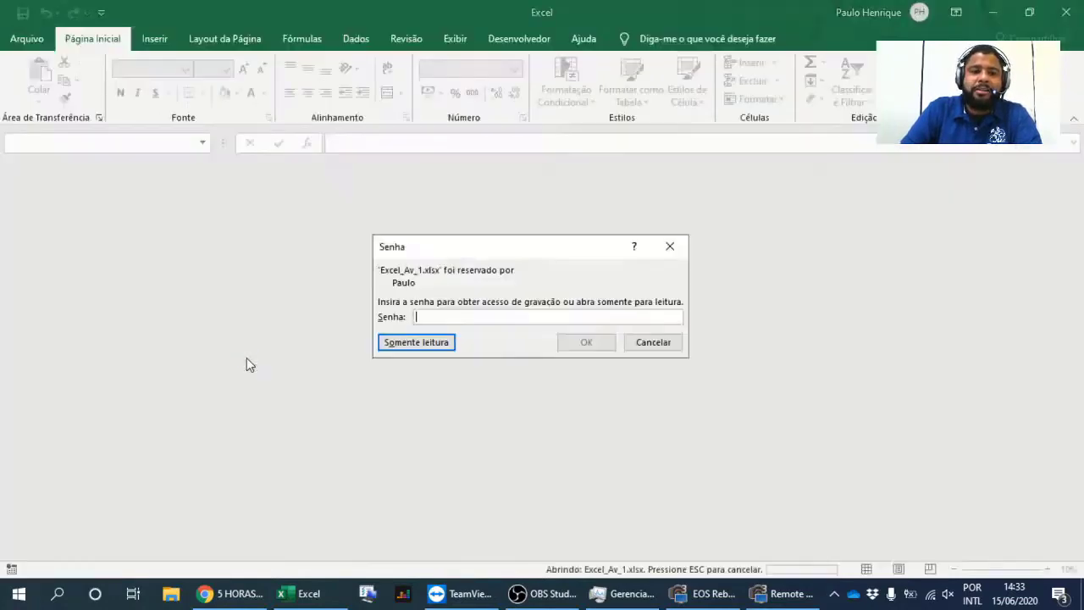
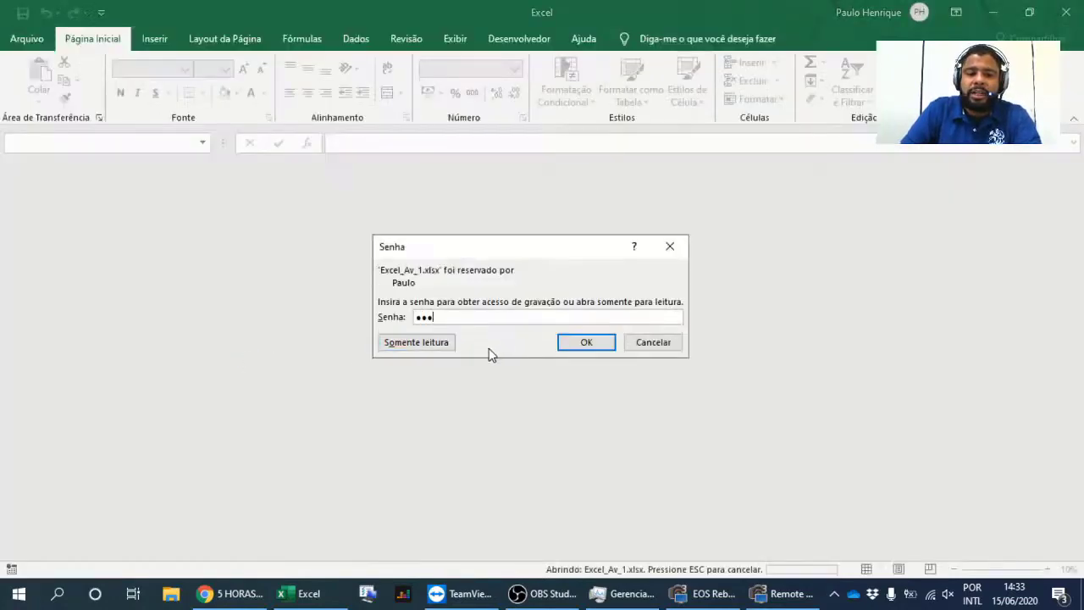
pyautogui.click(581, 342)
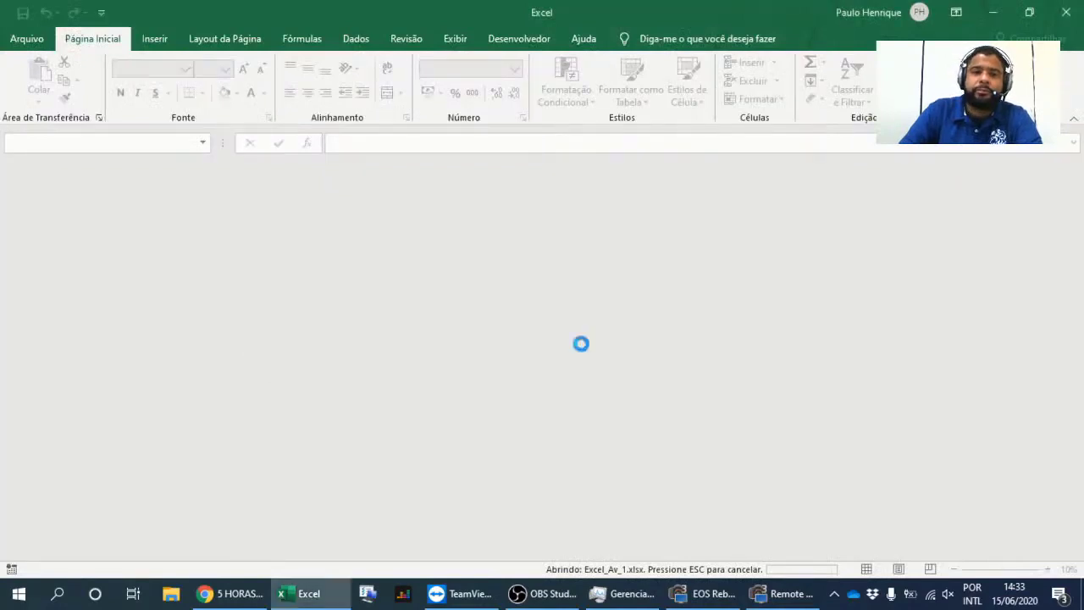
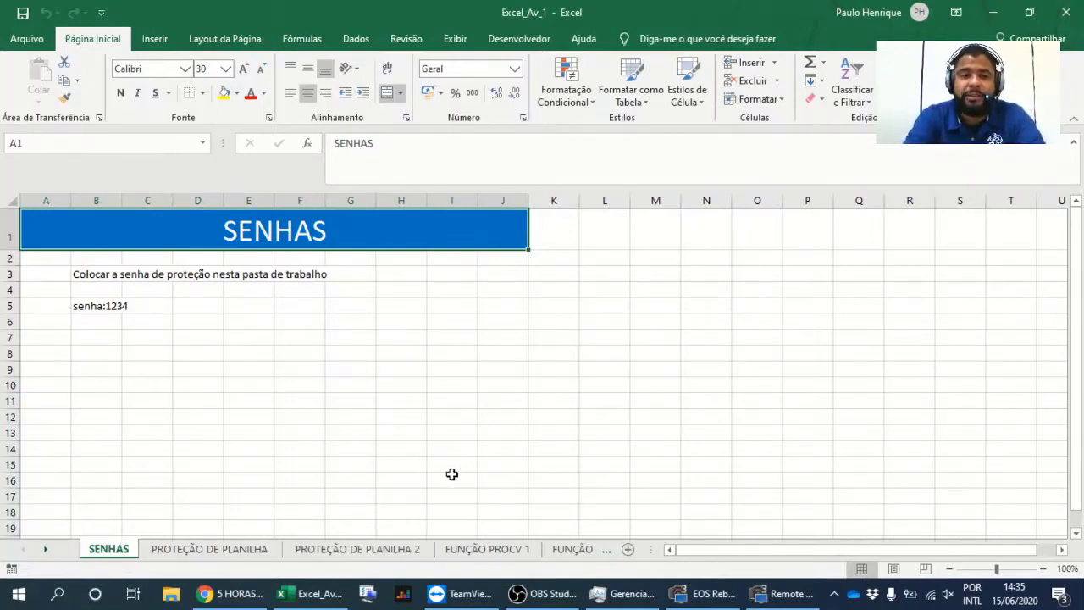
# Resave Excel_Av_1.xlsx over the existing file with the modify password cleared, then close it.
pyautogui.press('F12')
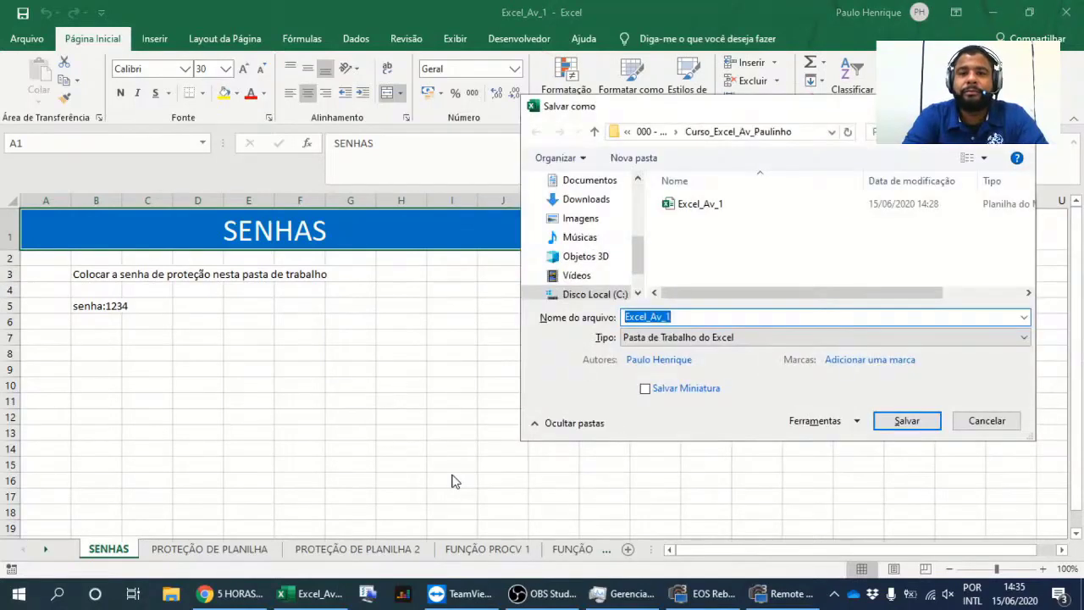
pyautogui.click(855, 421)
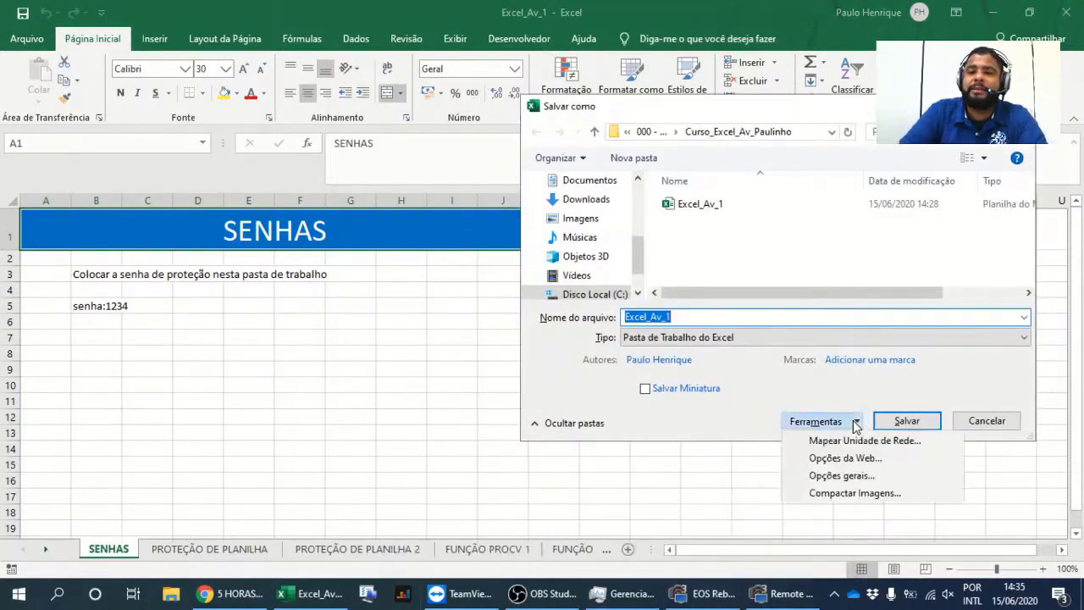
pyautogui.click(873, 479)
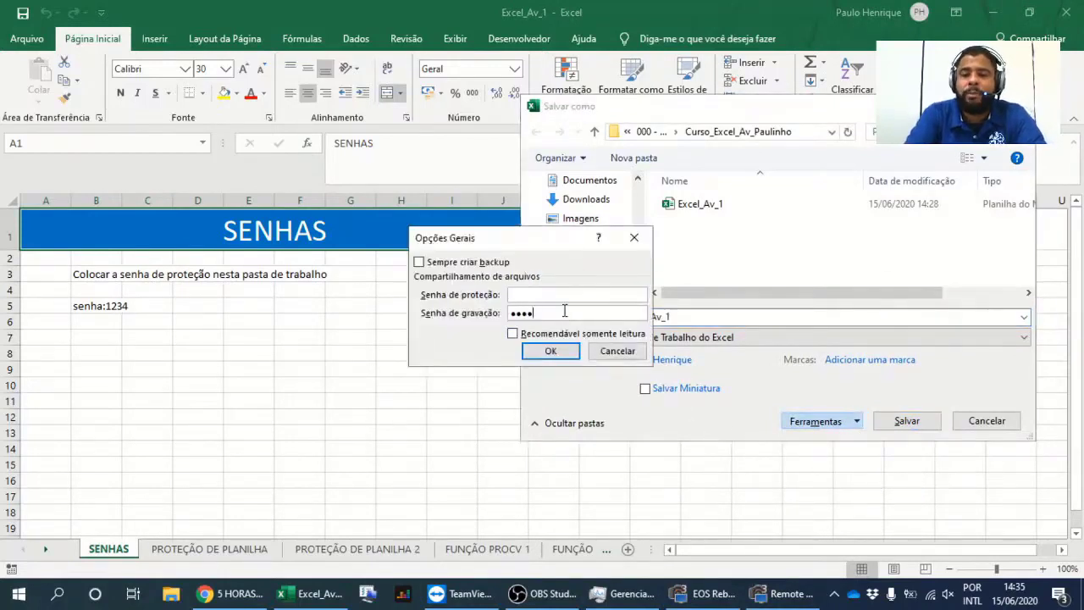
pyautogui.press('BackSpace')
pyautogui.press('BackSpace')
pyautogui.press('BackSpace')
pyautogui.press('BackSpace')
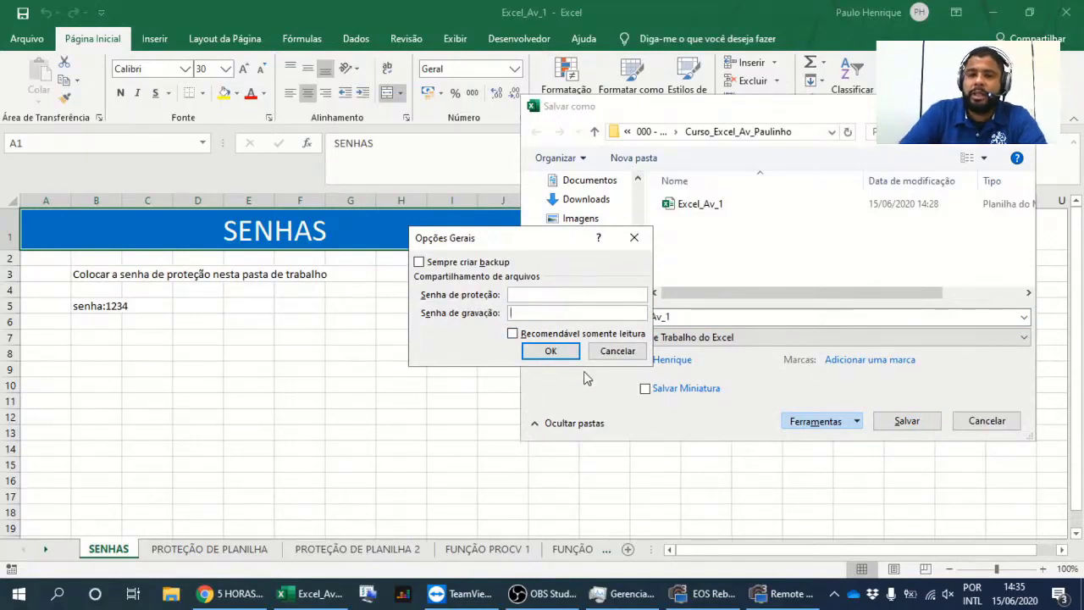
pyautogui.click(550, 350)
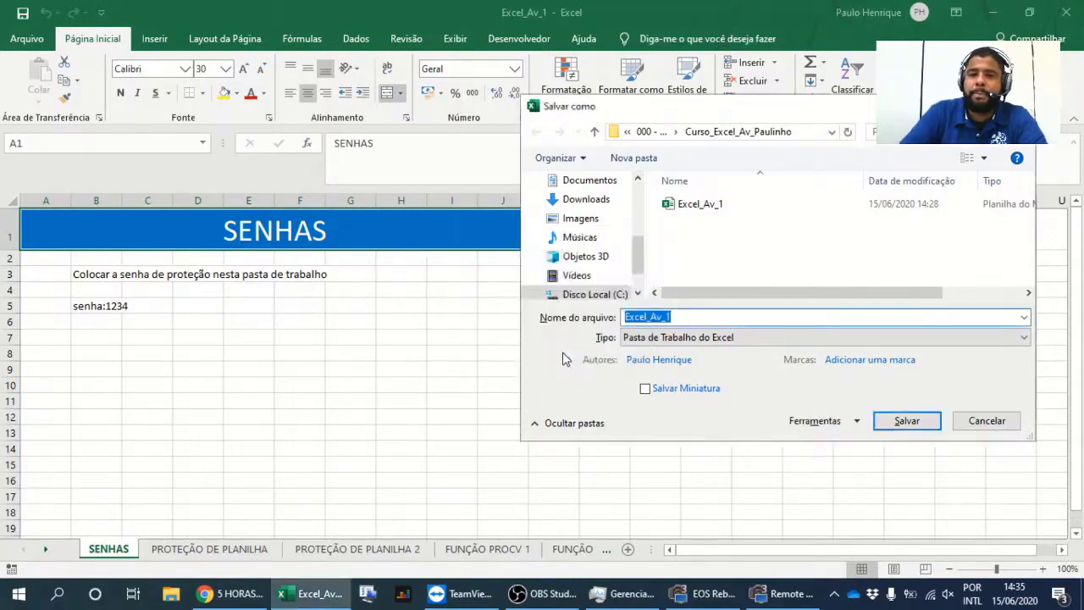
pyautogui.click(904, 423)
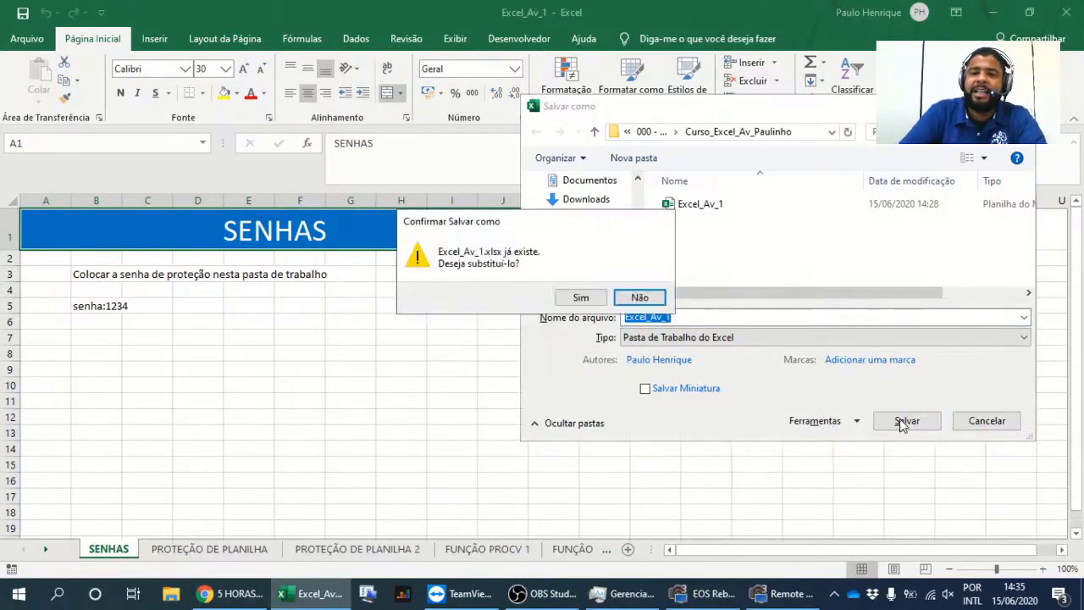
pyautogui.click(581, 298)
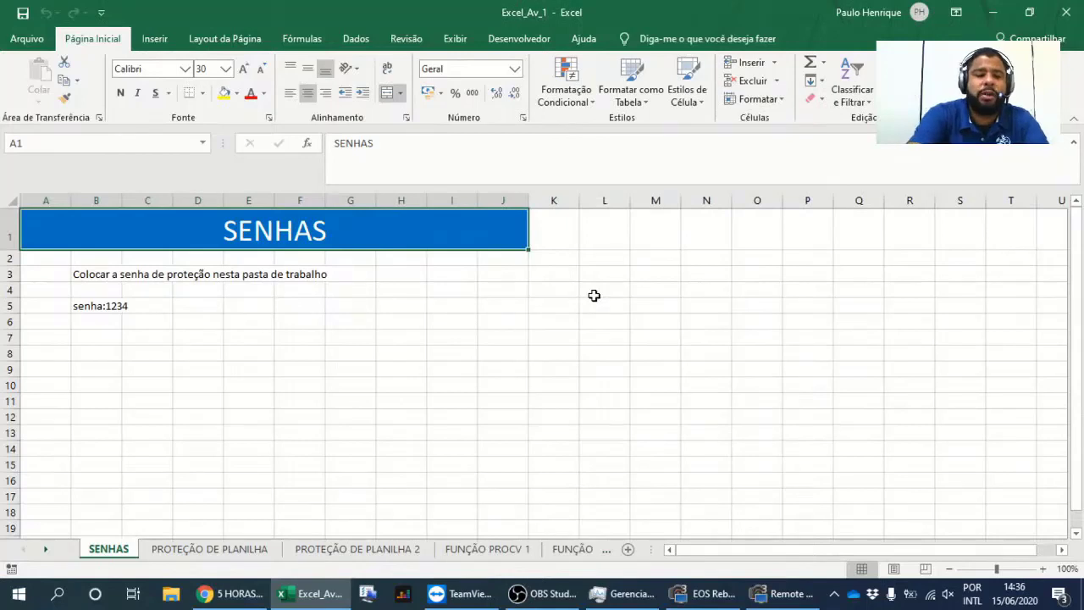
pyautogui.hotkey('ctrl', 'w')
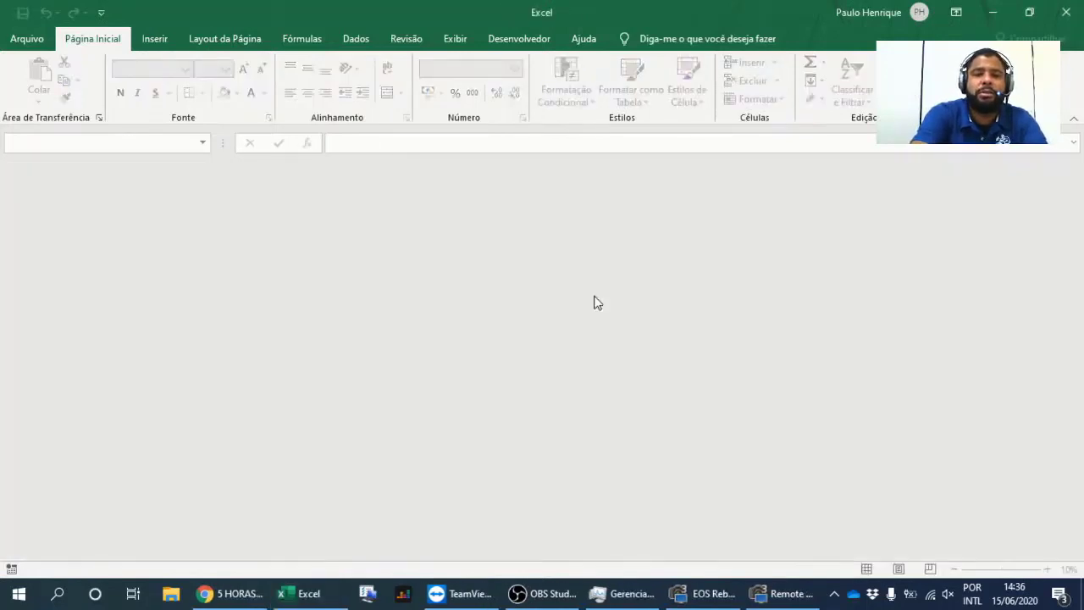
# Reopen Excel_Av_1 from the Recent workbooks list.
pyautogui.click(36, 38)
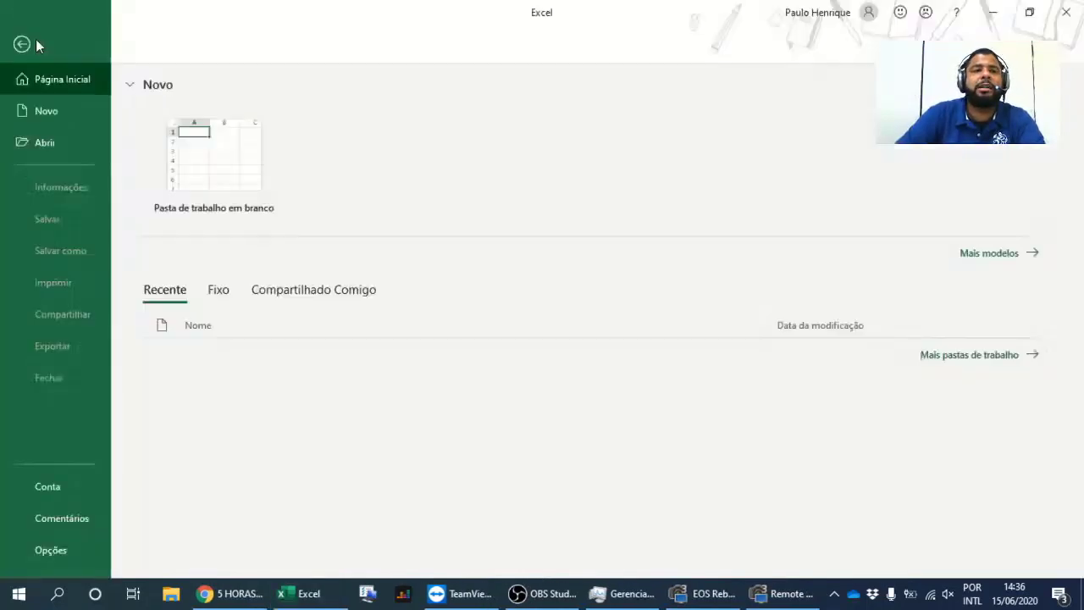
pyautogui.click(289, 362)
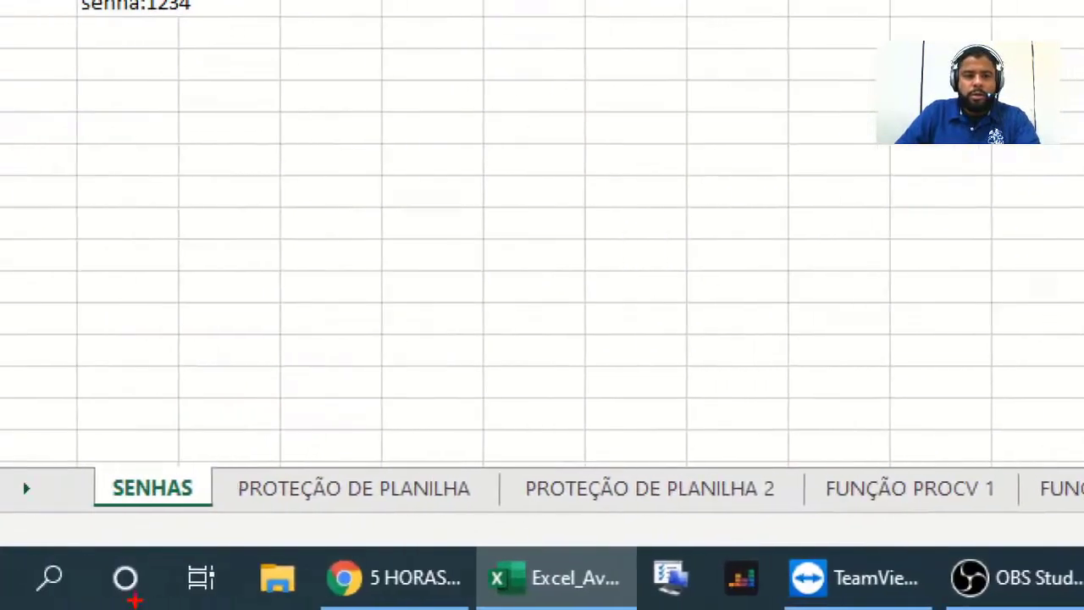
pyautogui.moveTo(73, 441); pyautogui.dragTo(1080, 519)
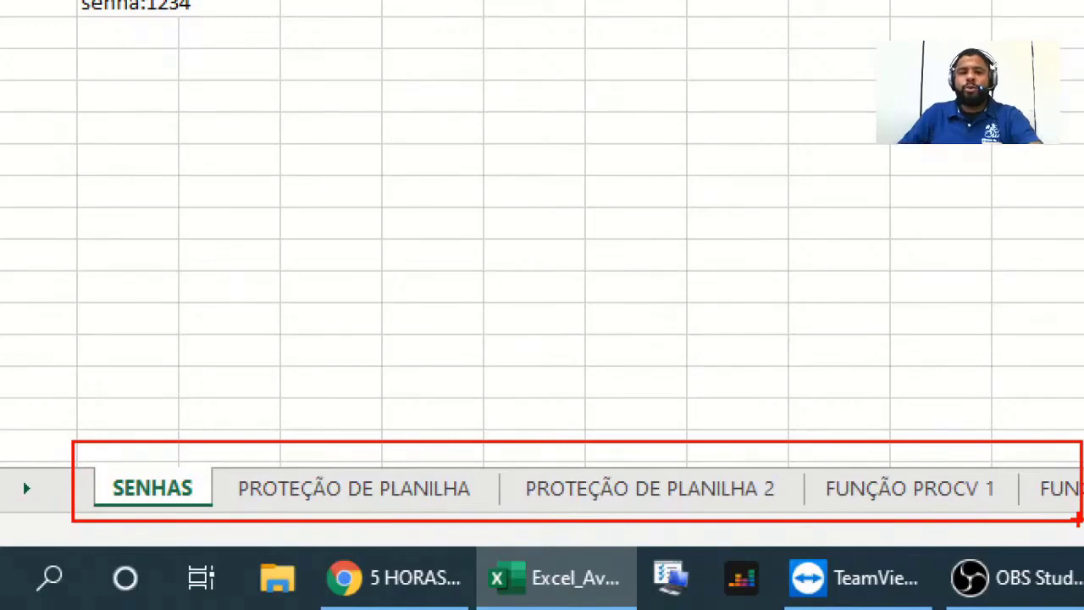
pyautogui.press('Escape')
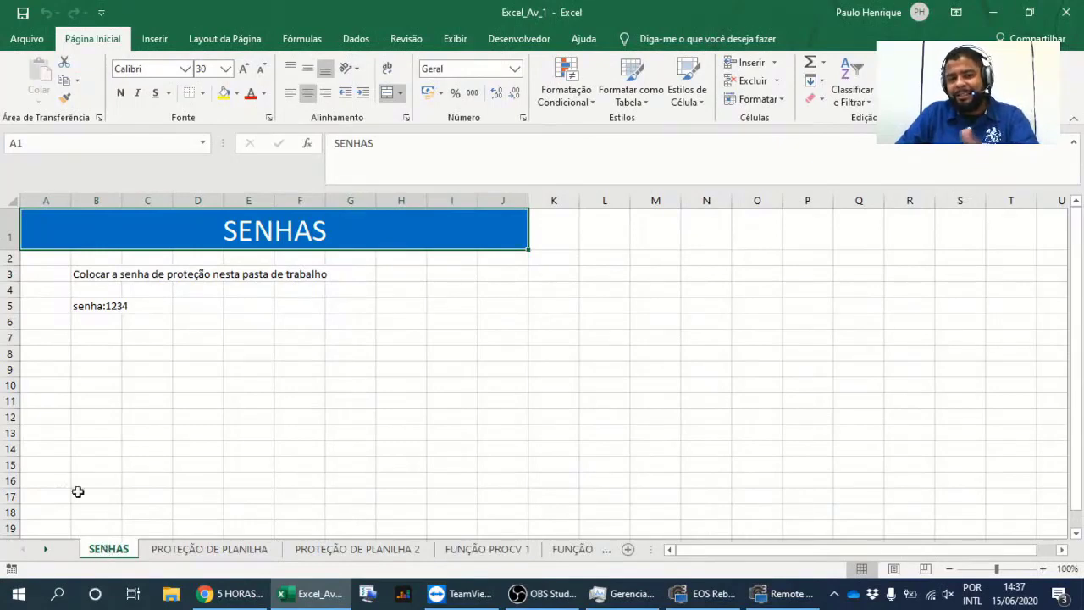
pyautogui.click(41, 262)
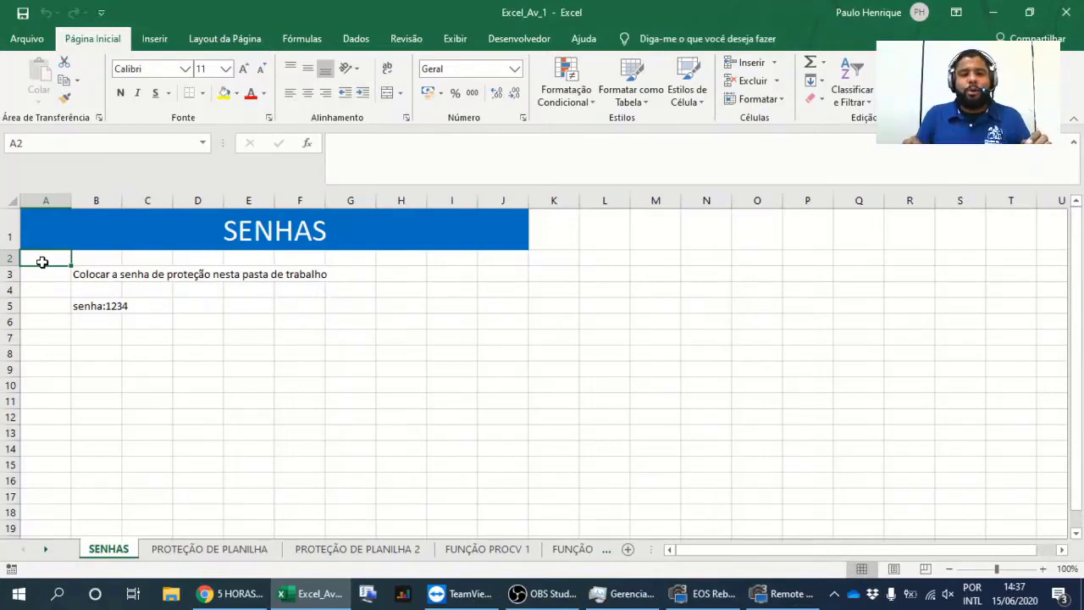
# Enter the note 'ctrl setas' in B9, then jump from A1 down to row 1048576.
pyautogui.click(103, 373)
pyautogui.write('c')
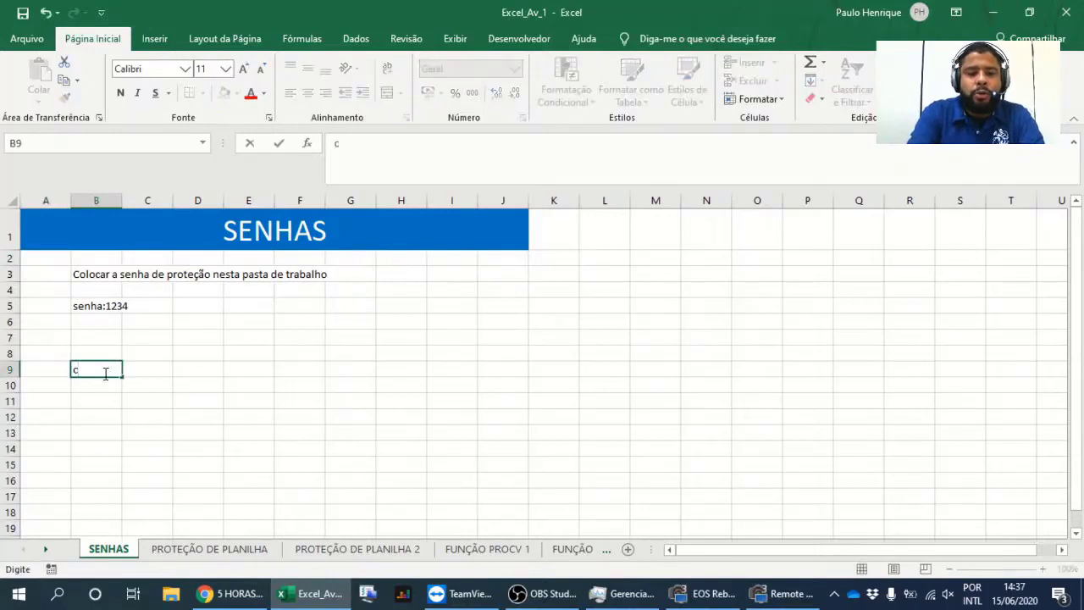
pyautogui.write('trl se')
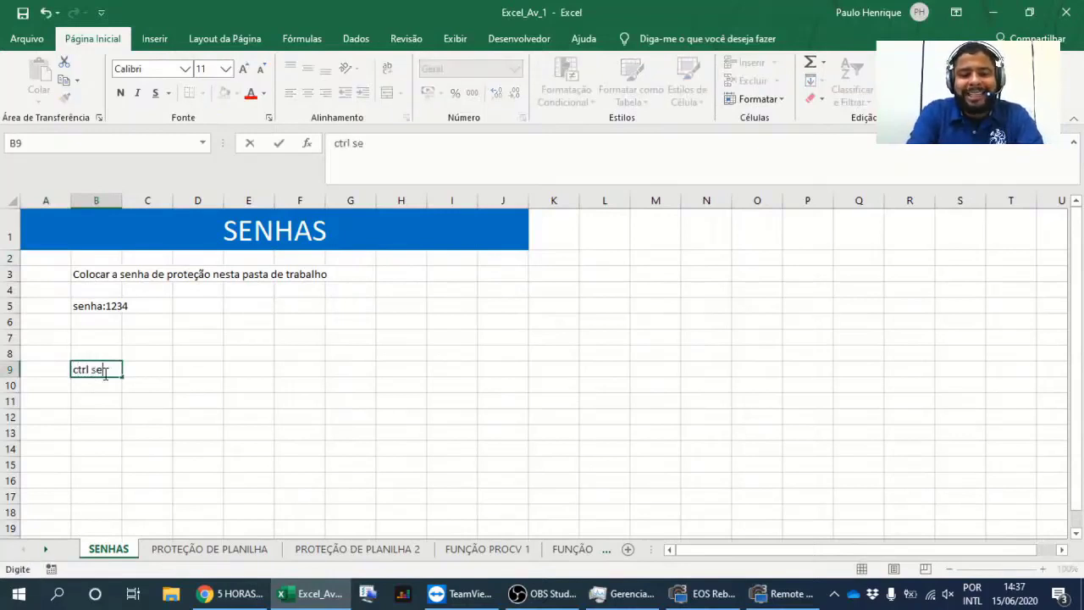
pyautogui.write('t')
pyautogui.press('BackSpace')
pyautogui.write('nh')
pyautogui.write('a')
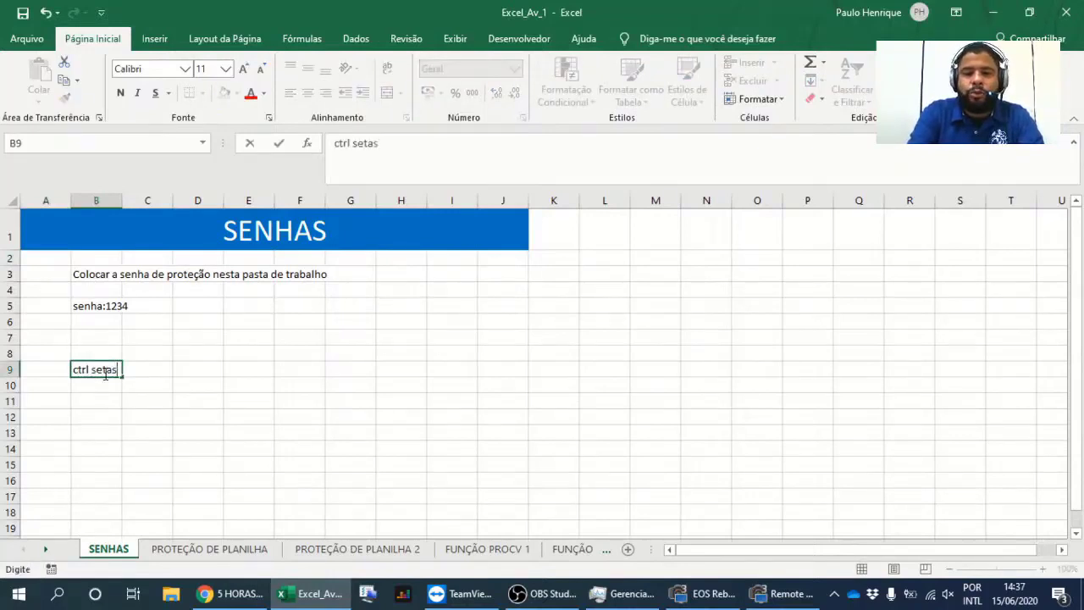
pyautogui.write('s')
pyautogui.press('Return')
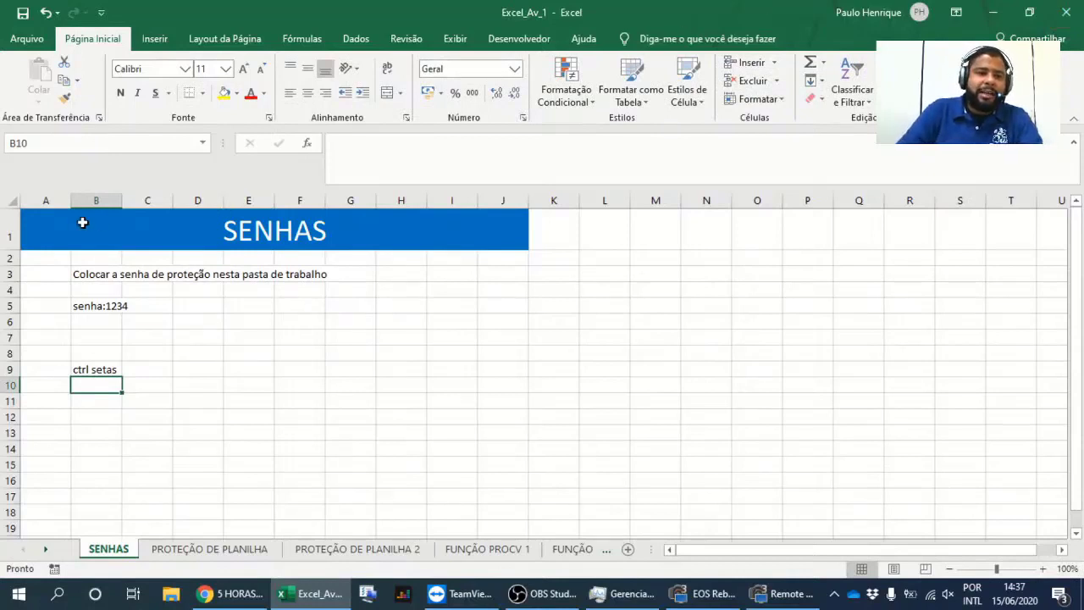
pyautogui.click(43, 229)
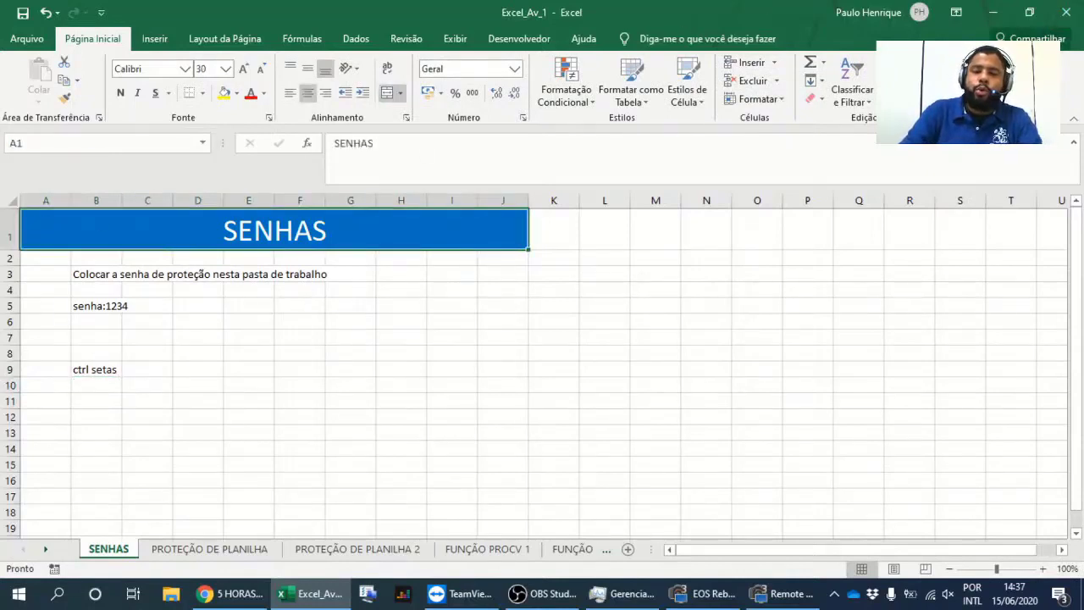
pyautogui.hotkey('ctrl', 'Down')
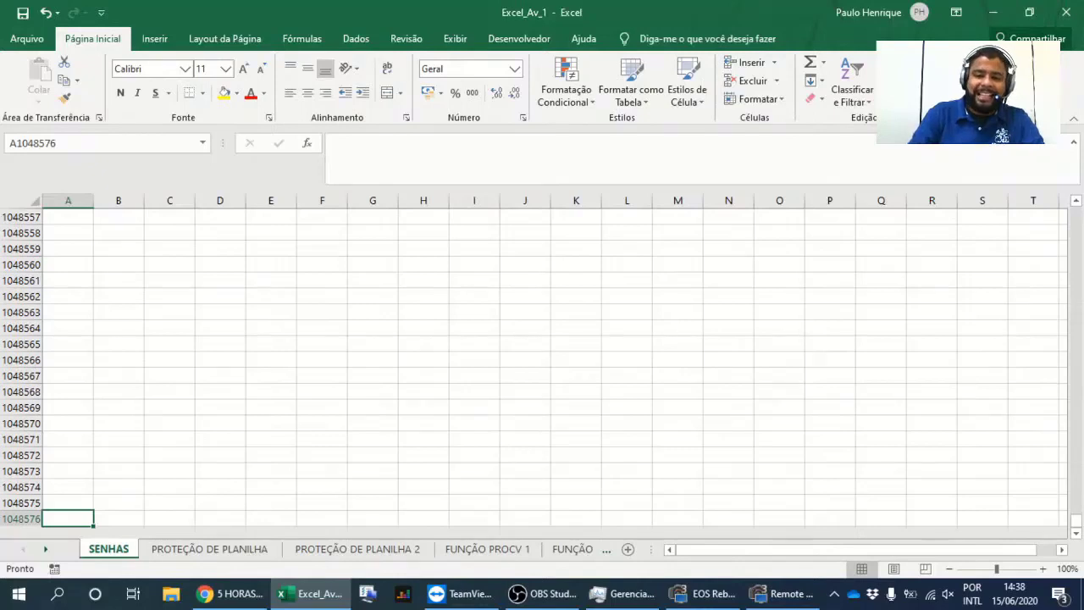
# Jump to corner XFD1048576, then to XFD1, and back to the SENHAS title at A1.
pyautogui.hotkey('ctrl', 'Right')
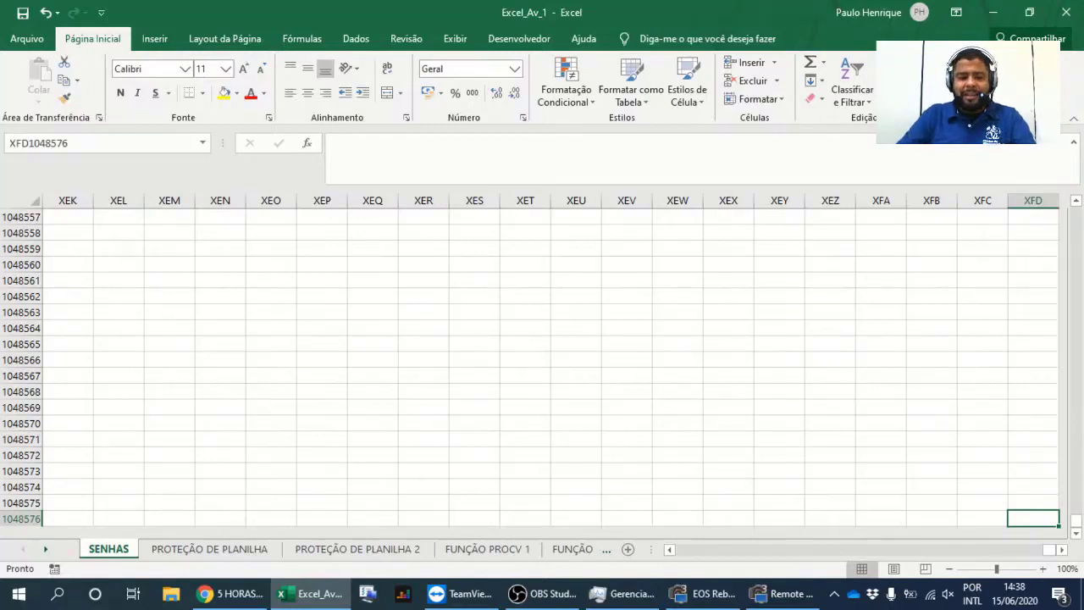
pyautogui.click(1075, 533)
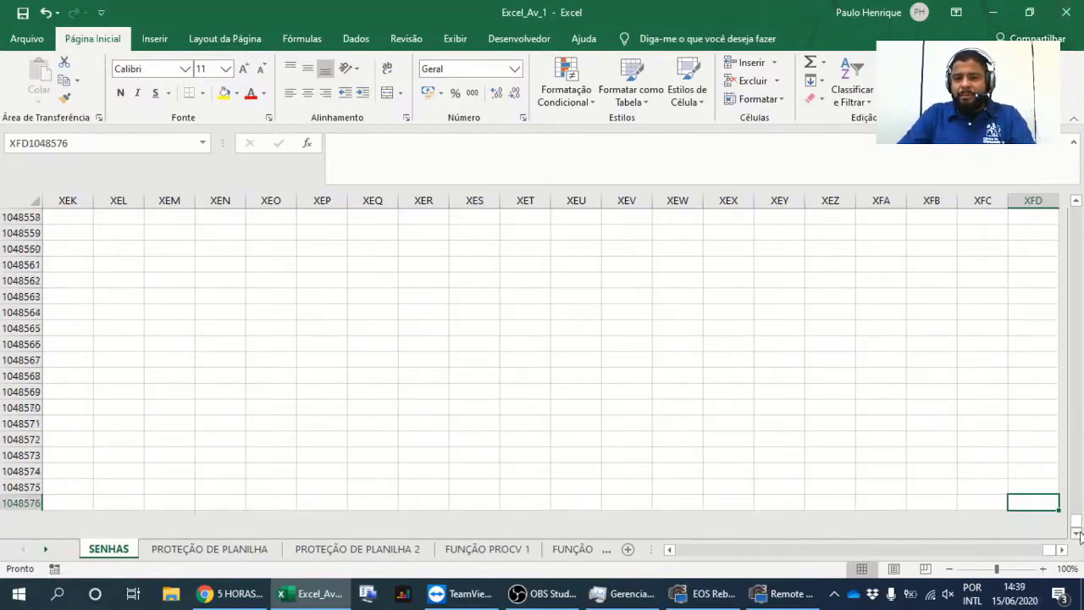
pyautogui.click(1062, 548)
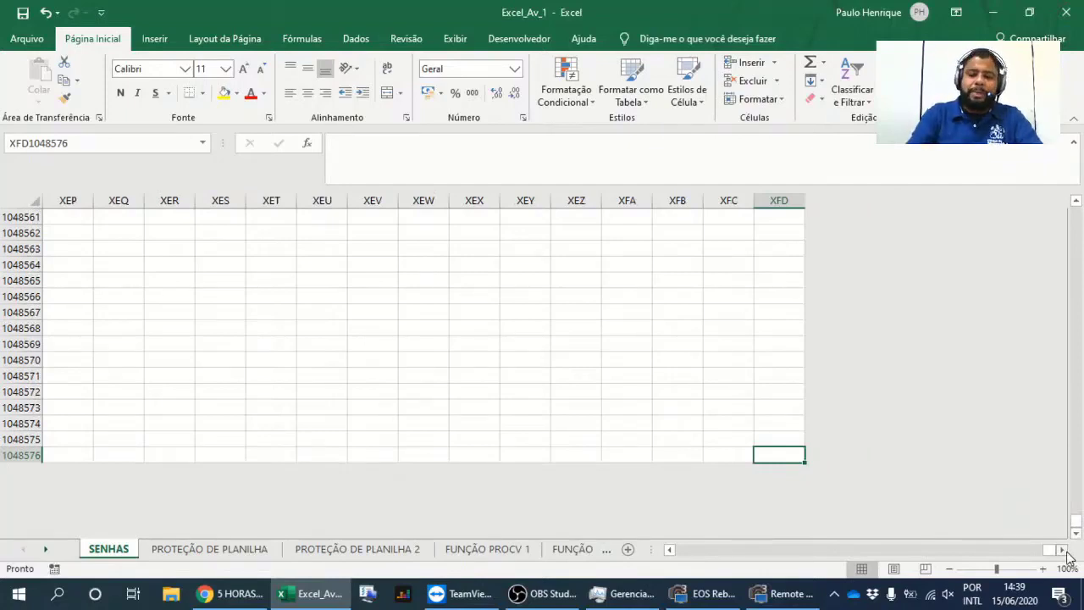
pyautogui.hotkey('ctrl', 'Up')
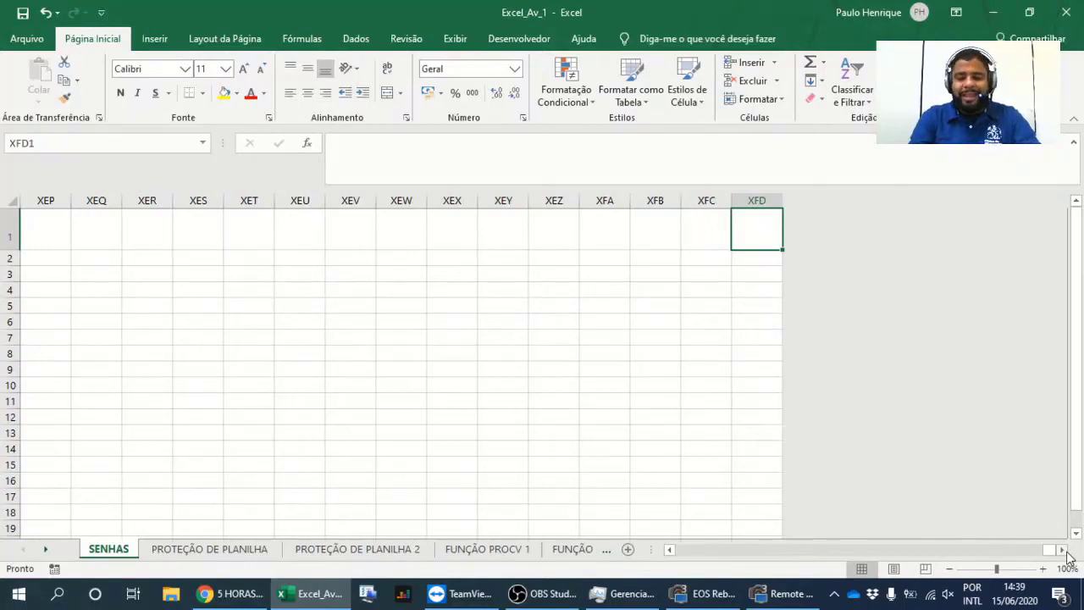
pyautogui.hotkey('ctrl', 'Left')
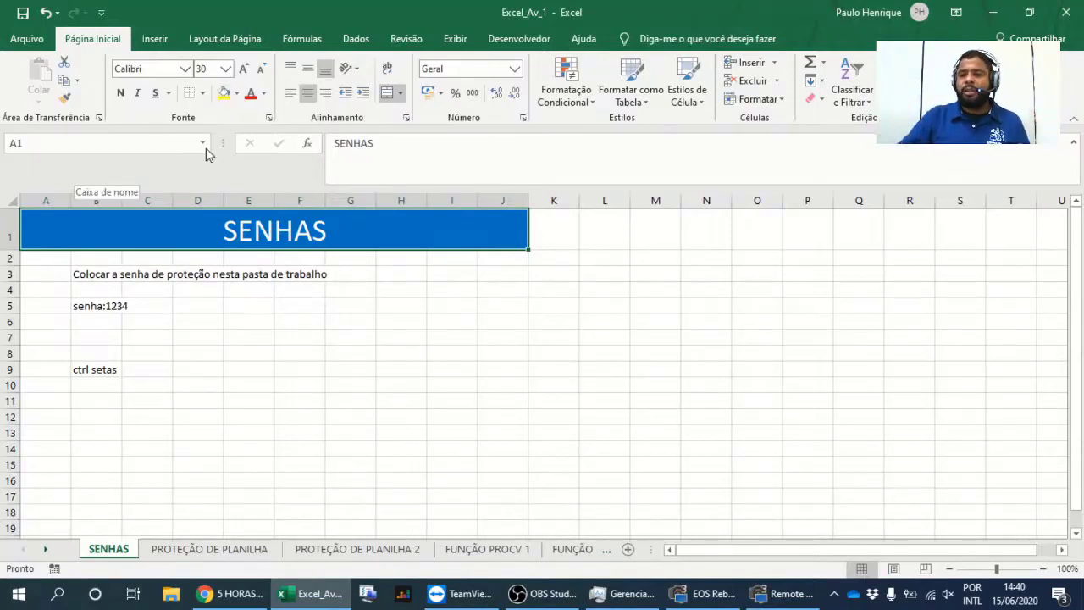
# Enable the L1C1 reference style in Excel Options > Fórmulas so columns are numbered.
pyautogui.click(37, 43)
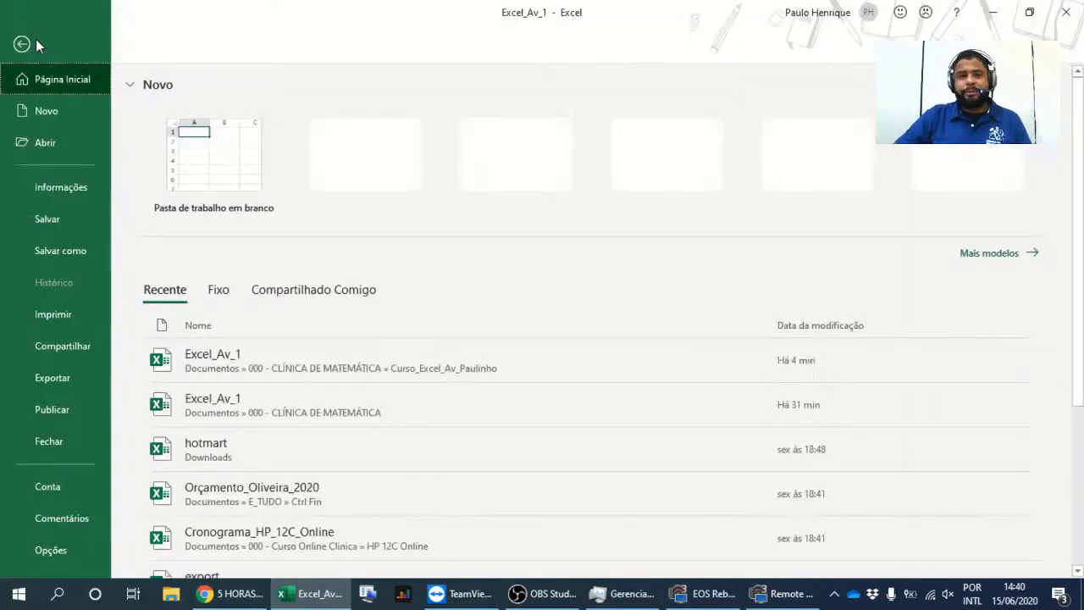
pyautogui.click(51, 551)
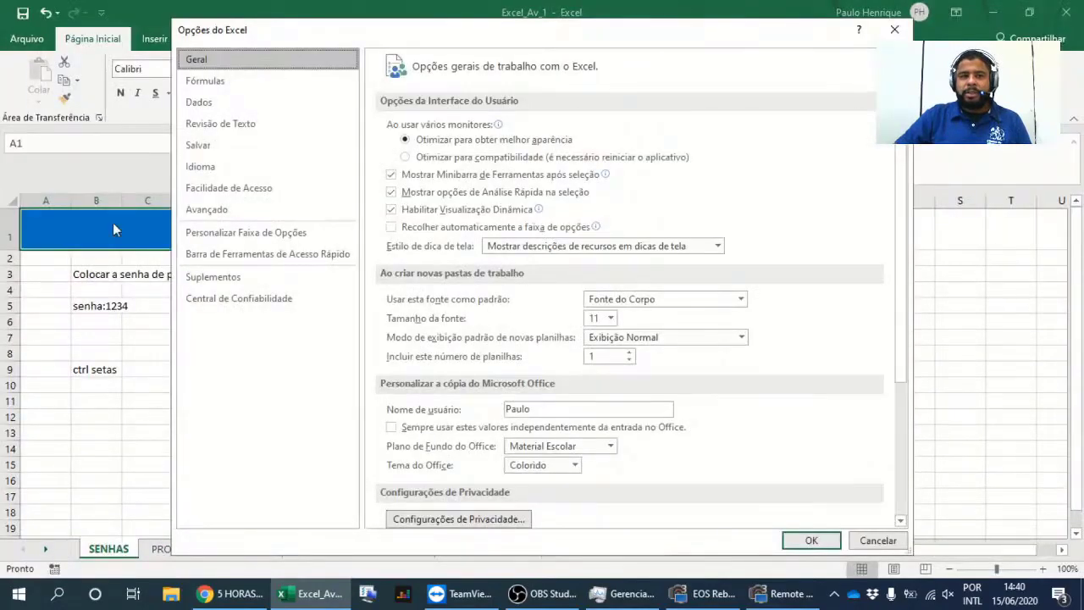
pyautogui.click(218, 86)
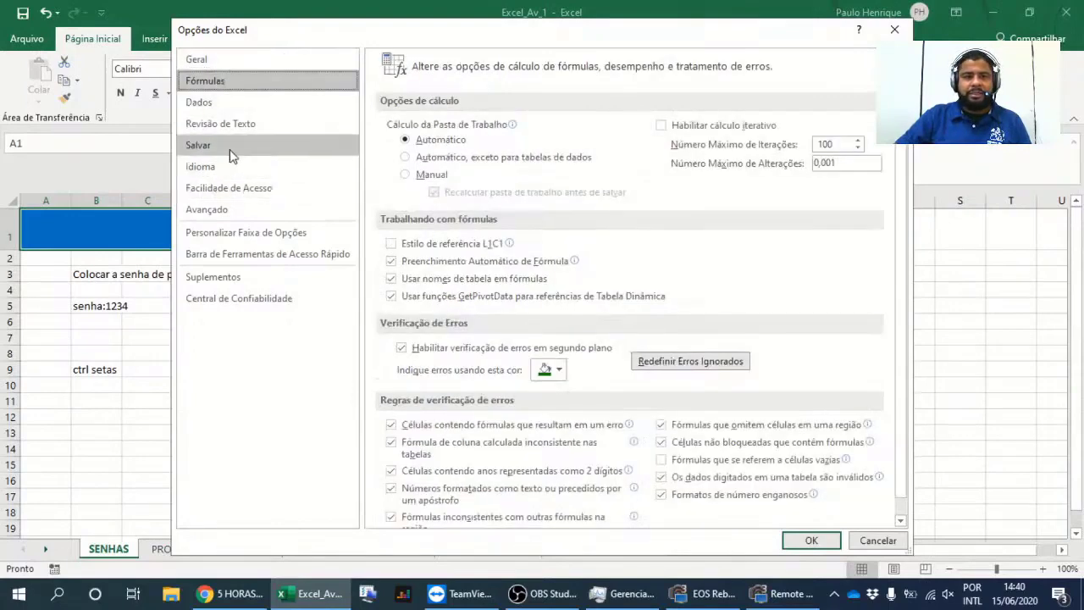
pyautogui.click(219, 57)
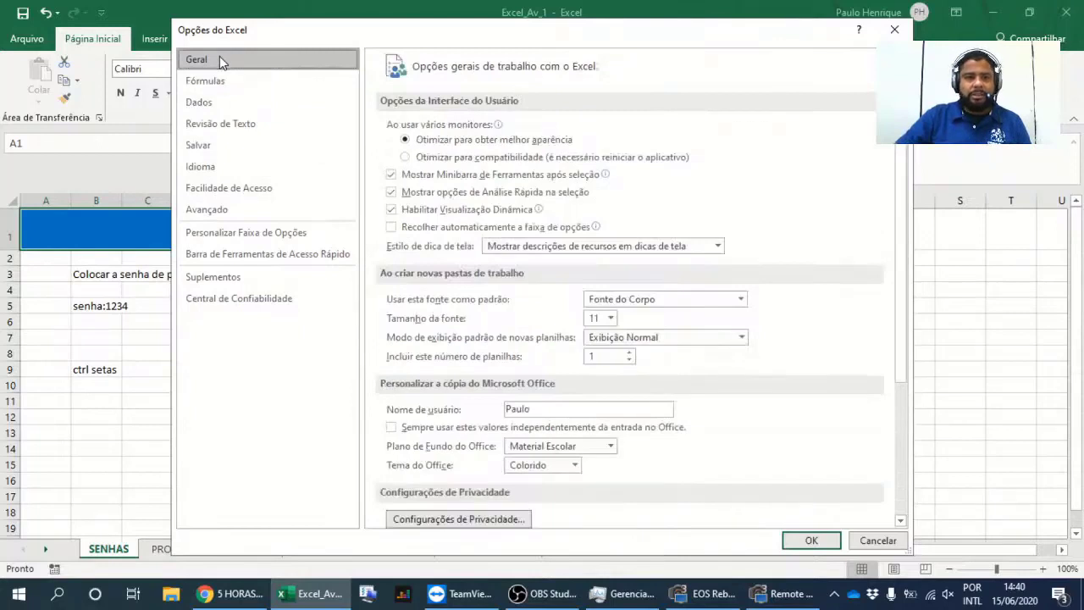
pyautogui.click(233, 209)
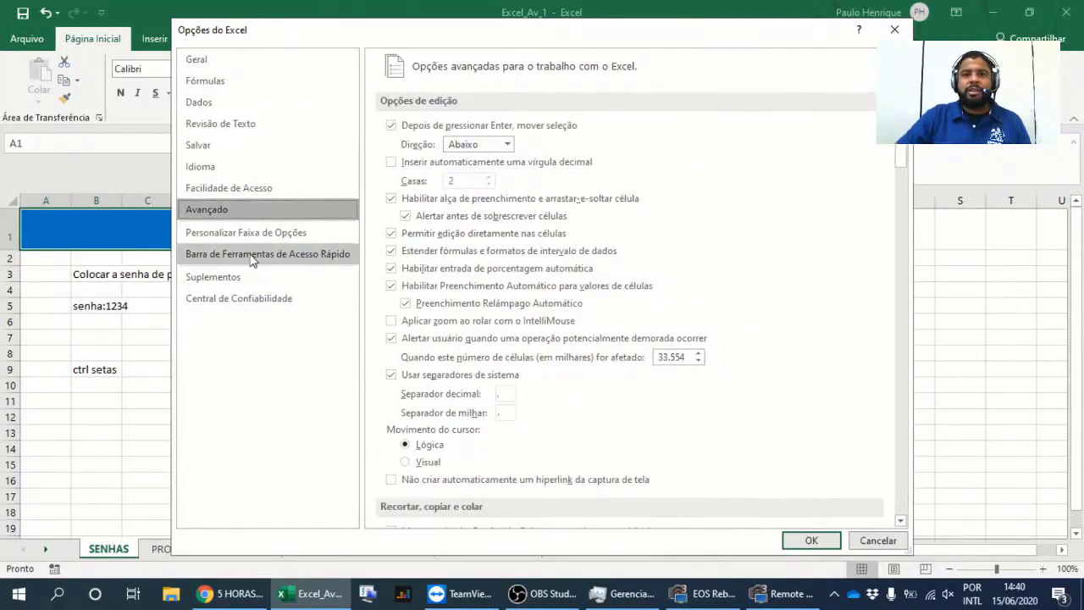
pyautogui.click(225, 61)
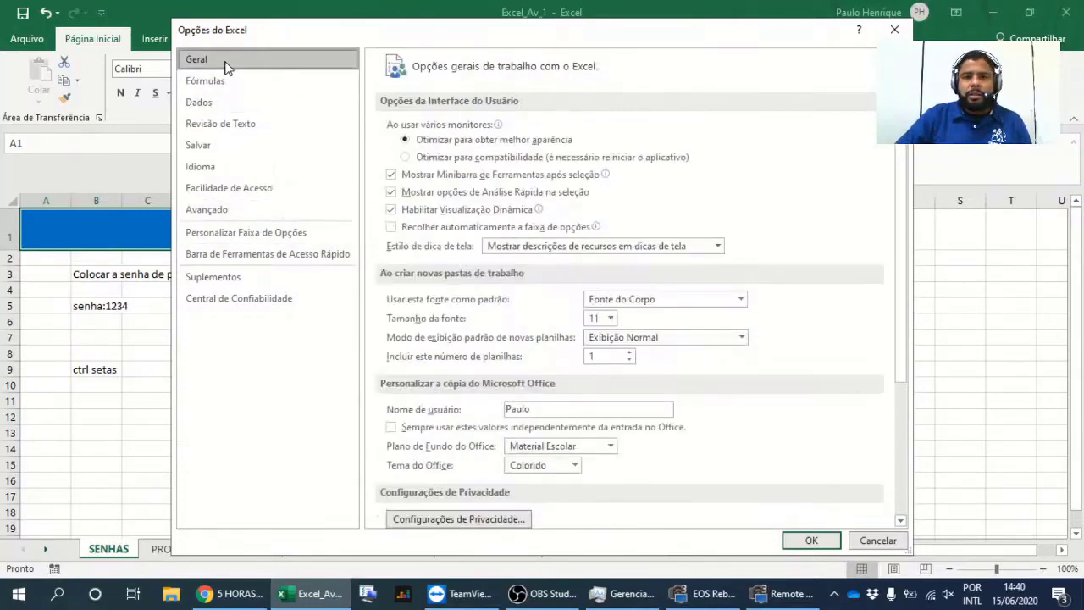
pyautogui.click(225, 81)
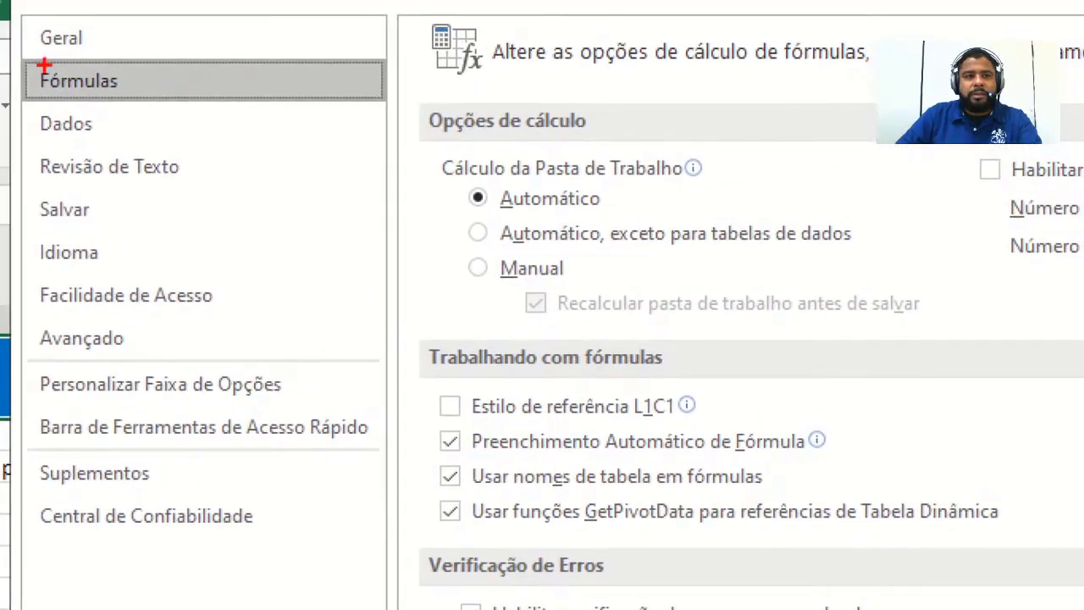
pyautogui.moveTo(24, 59)
pyautogui.mouseDown()
pyautogui.moveTo(44, 105)
pyautogui.moveTo(378, 96)
pyautogui.mouseUp()
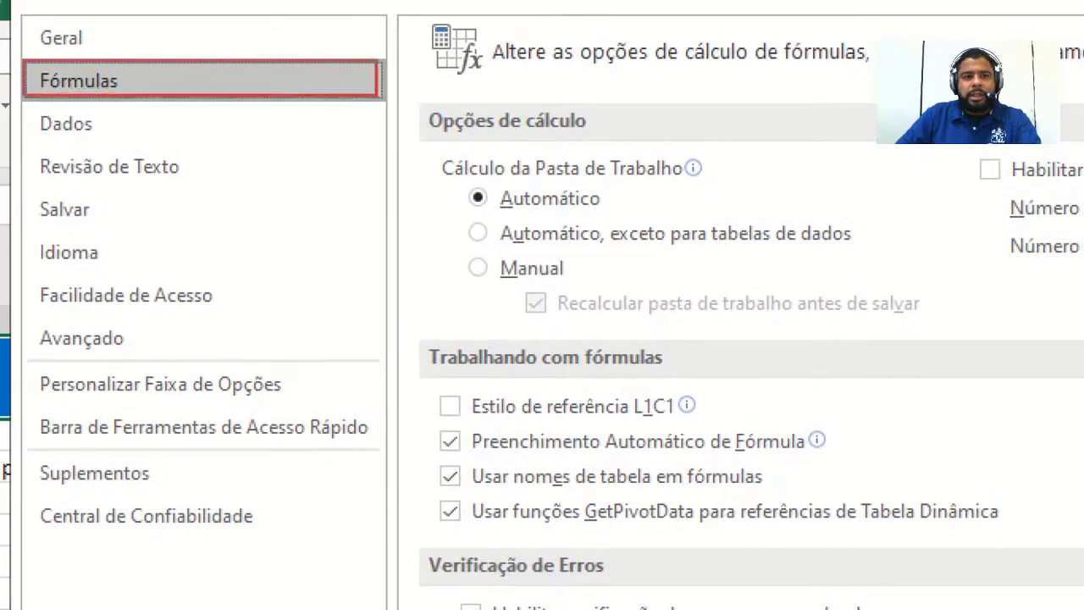
pyautogui.moveTo(425, 388); pyautogui.dragTo(713, 425)
pyautogui.moveTo(440, 394); pyautogui.dragTo(460, 418)
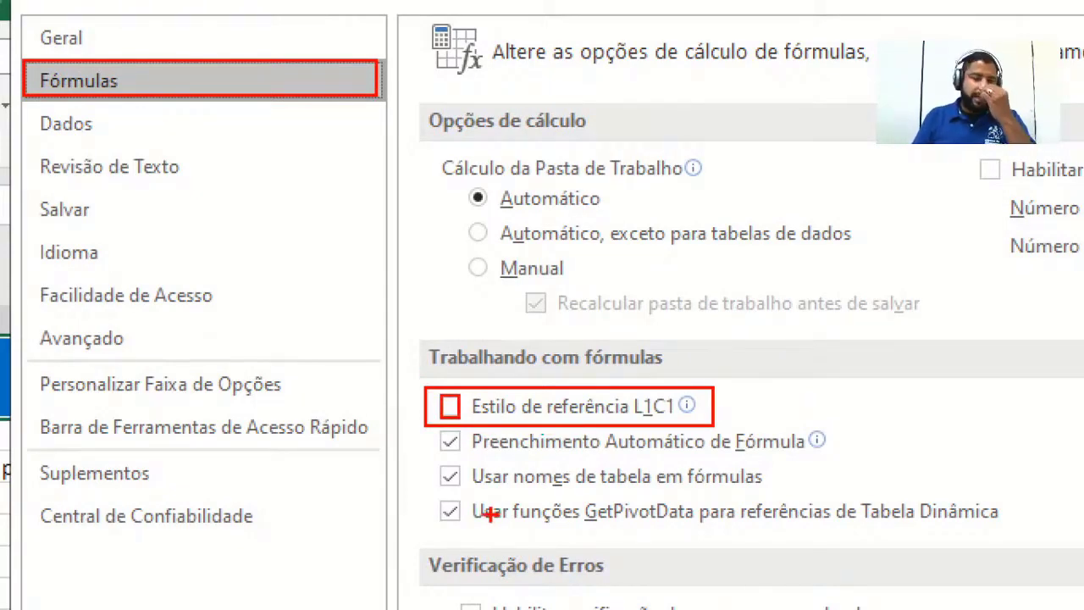
pyautogui.press('Escape')
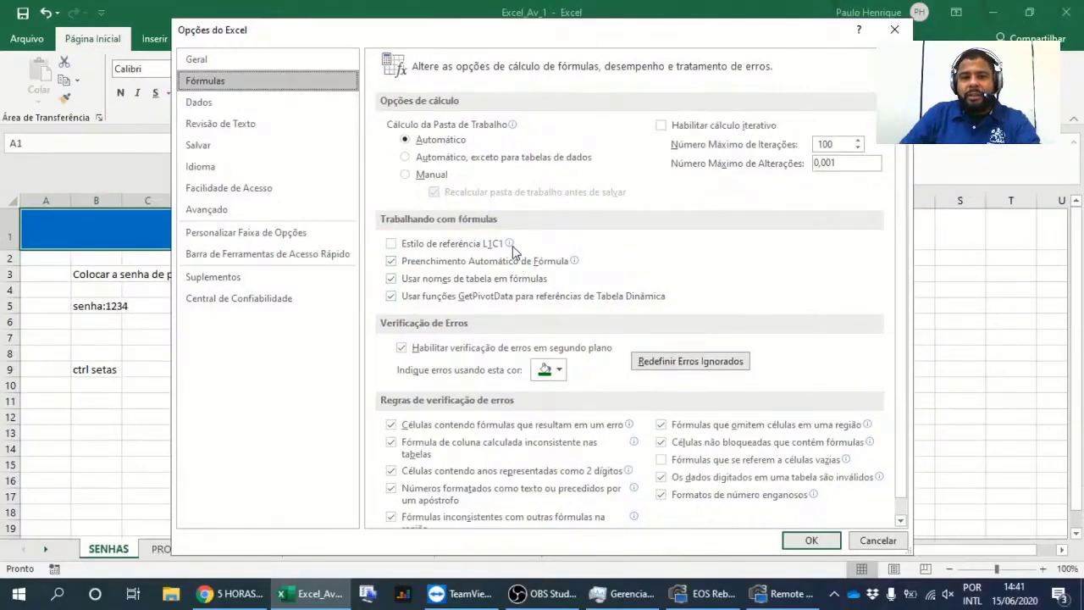
pyautogui.moveTo(686, 405)
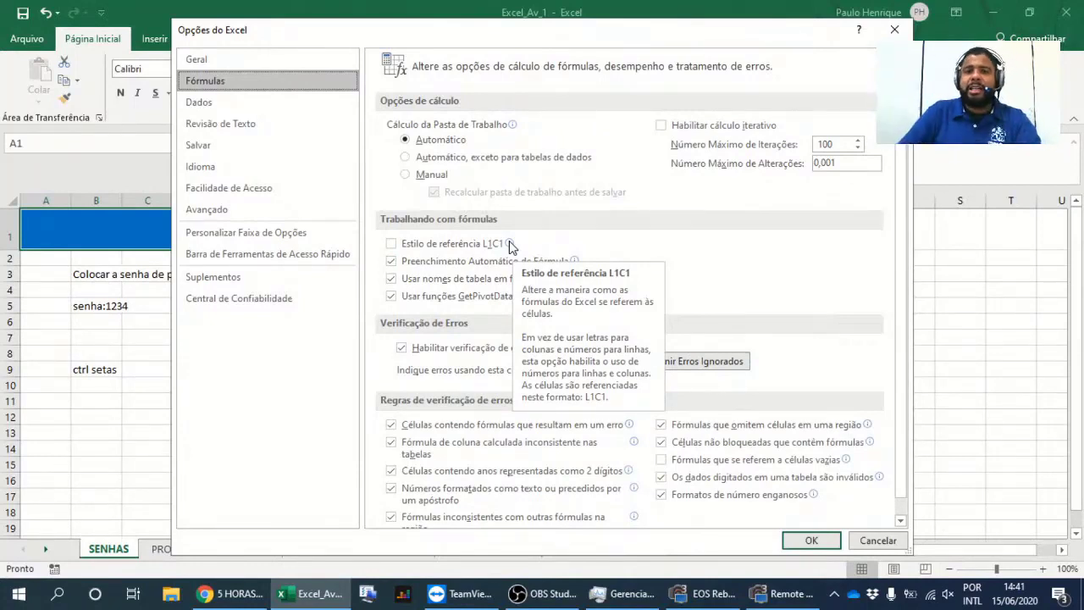
pyautogui.click(392, 245)
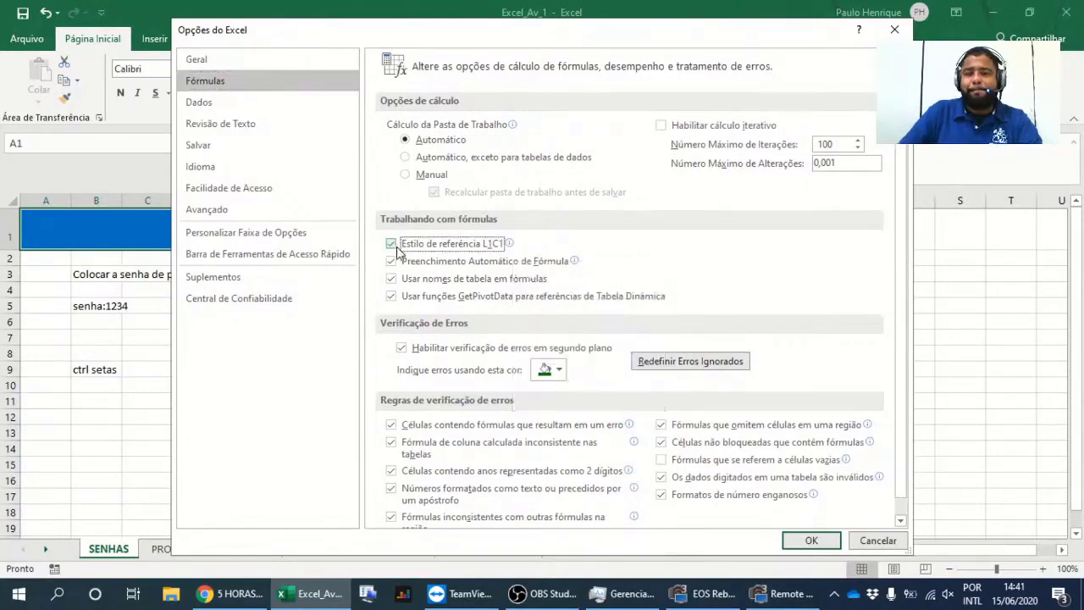
pyautogui.click(811, 541)
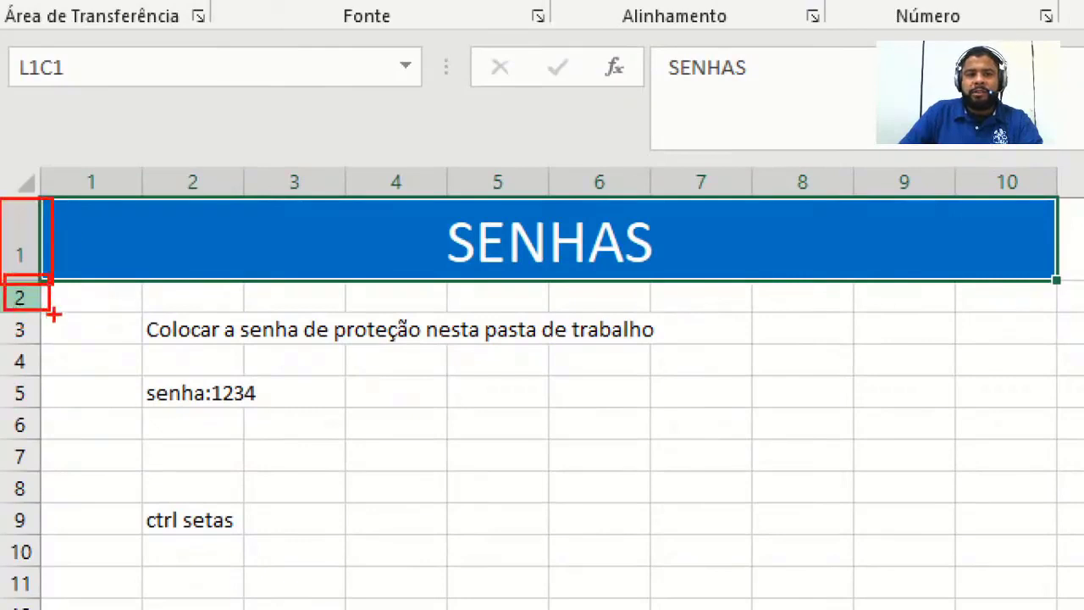
pyautogui.moveTo(38, 162)
pyautogui.mouseDown()
pyautogui.moveTo(155, 195)
pyautogui.moveTo(340, 199)
pyautogui.mouseUp()
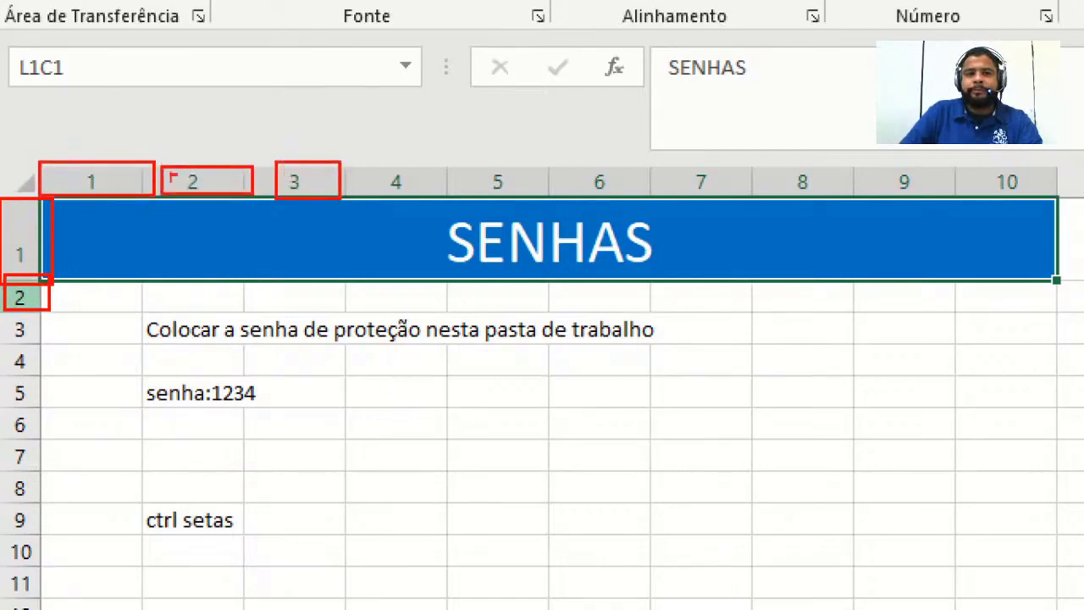
pyautogui.moveTo(8, 46); pyautogui.dragTo(92, 90)
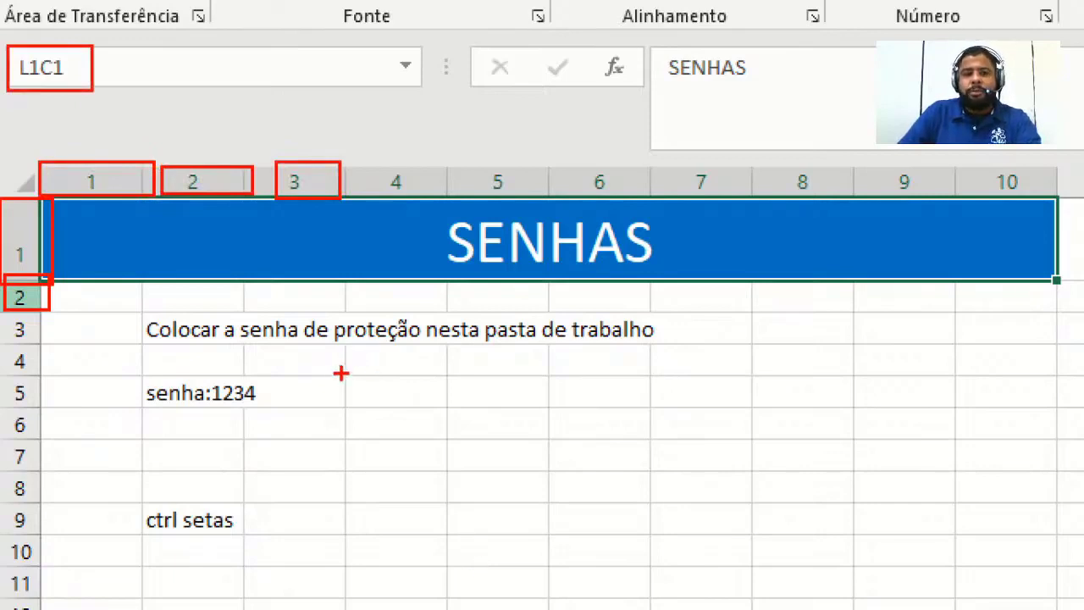
pyautogui.write('a')
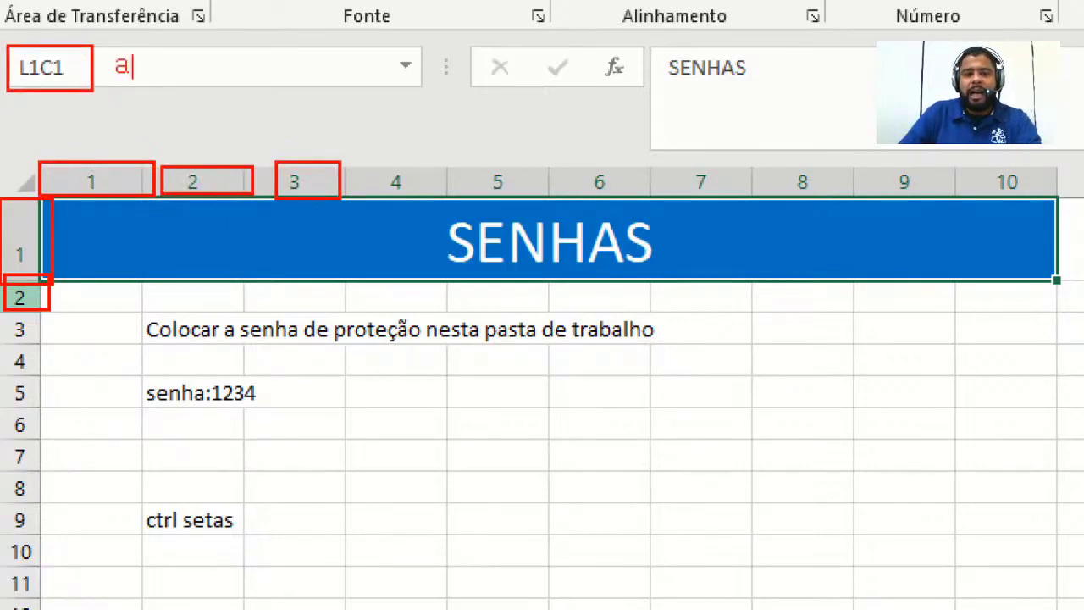
pyautogui.press('BackSpace')
pyautogui.write('A1')
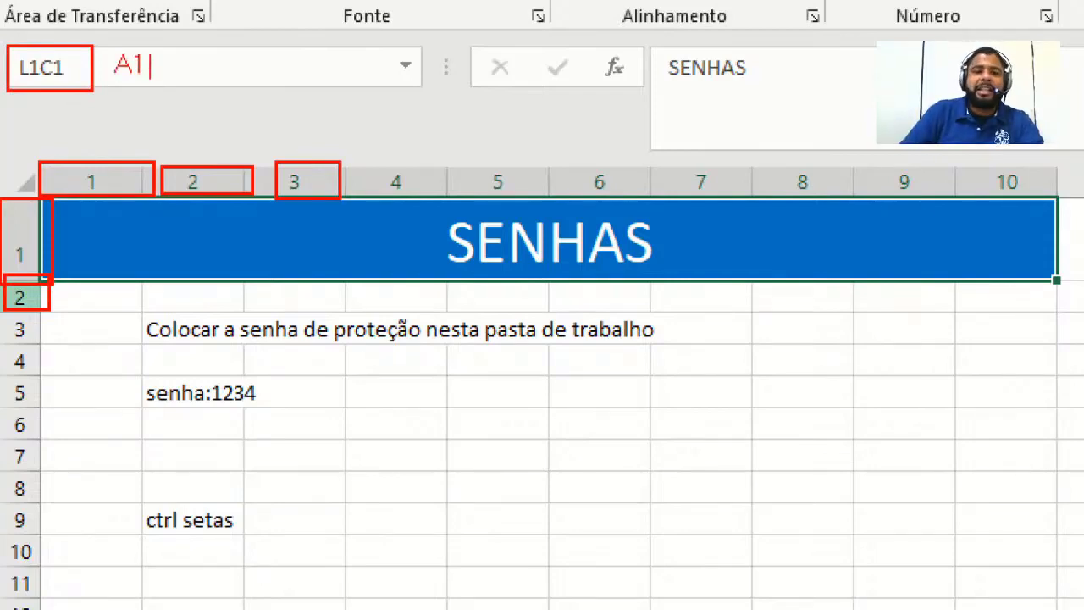
pyautogui.moveTo(43, 93); pyautogui.dragTo(52, 157)
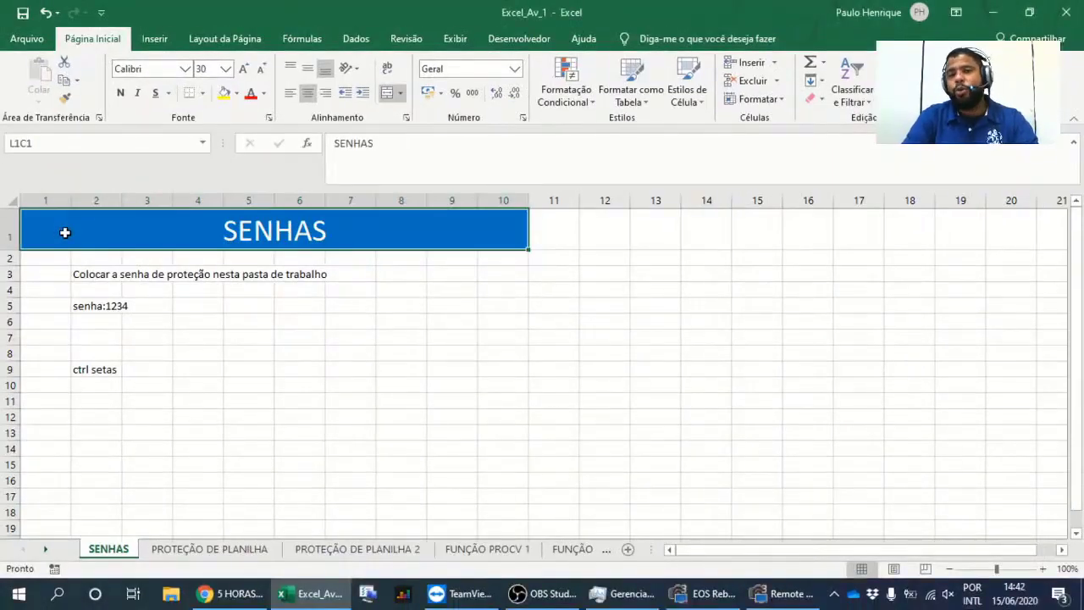
pyautogui.hotkey('ctrl', 'Right')
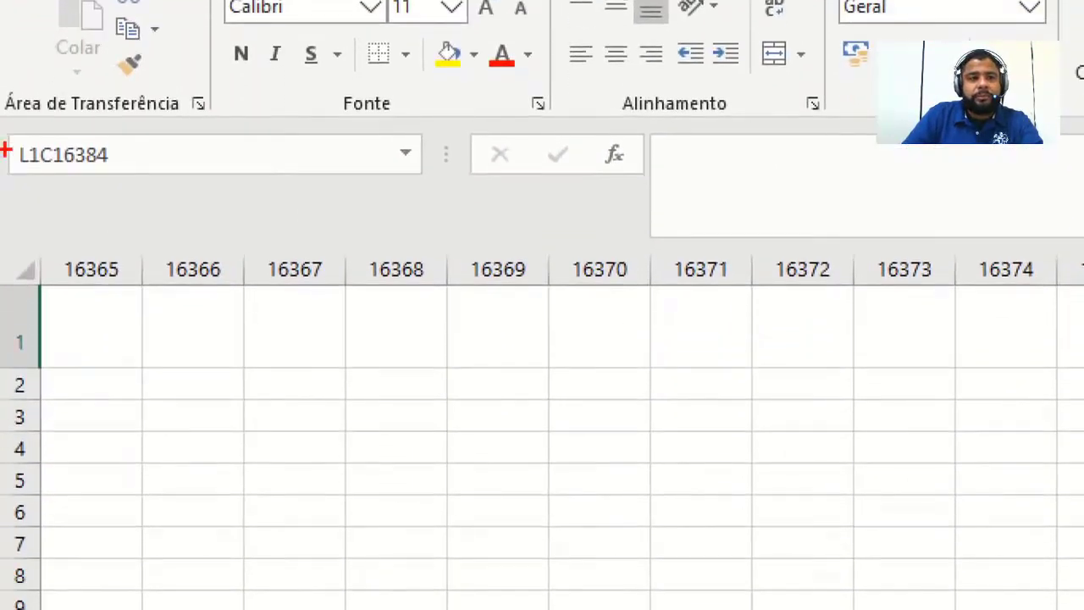
pyautogui.moveTo(6, 138); pyautogui.dragTo(140, 173)
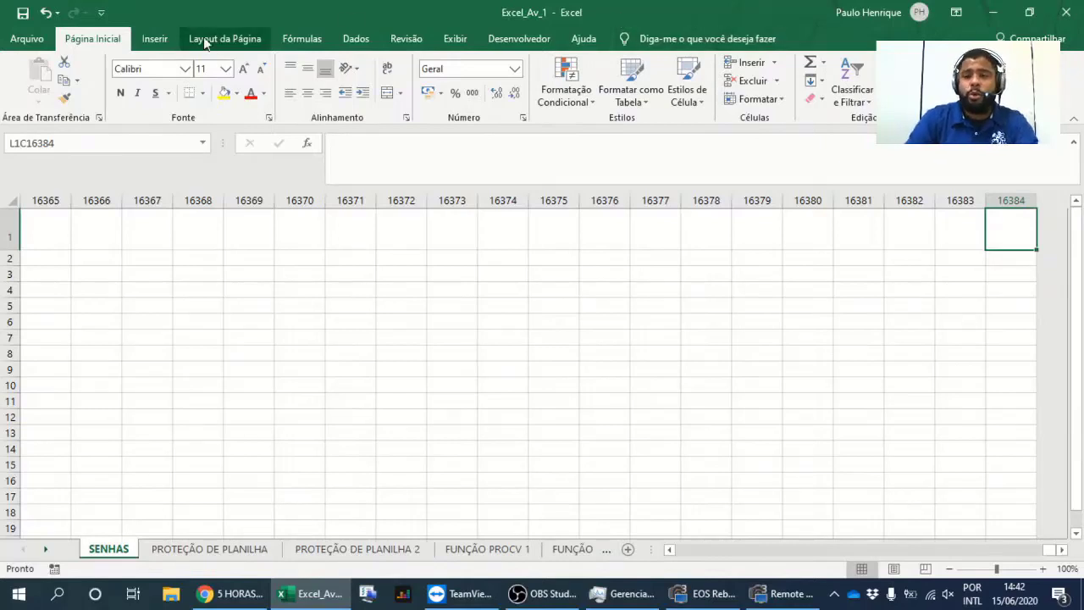
pyautogui.hotkey('ctrl', 'Left')
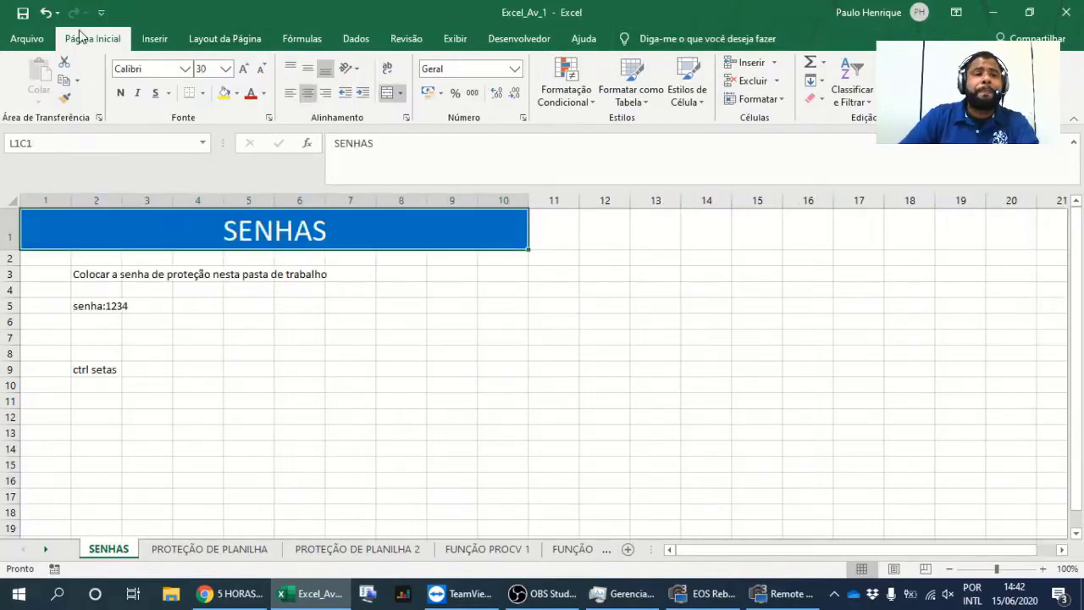
# Uncheck L1C1 in Excel Options > Fórmulas to restore lettered columns and A1 references.
pyautogui.click(27, 39)
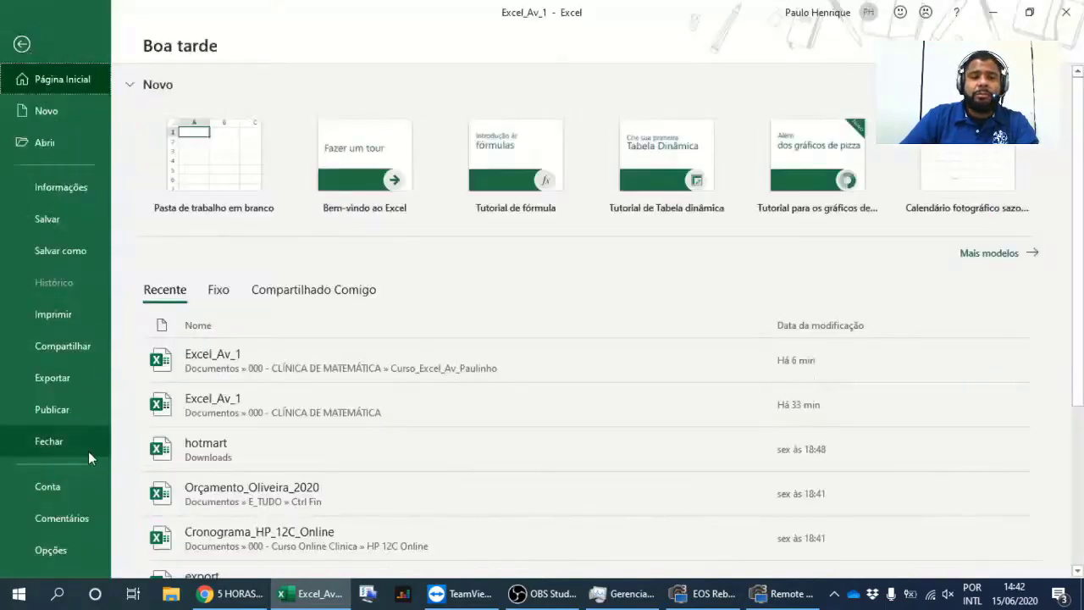
pyautogui.click(76, 550)
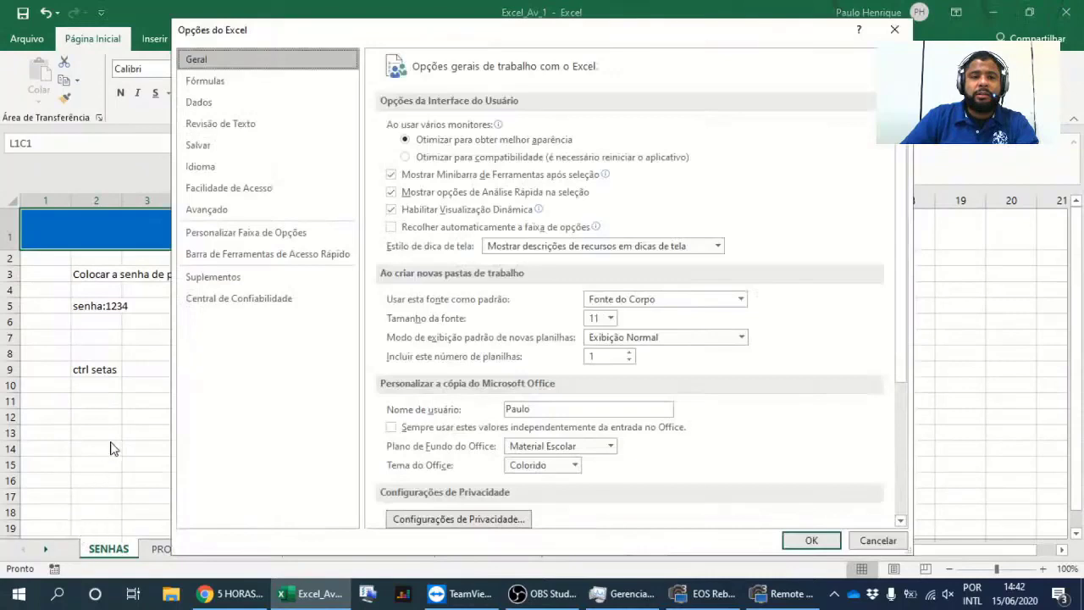
pyautogui.click(245, 91)
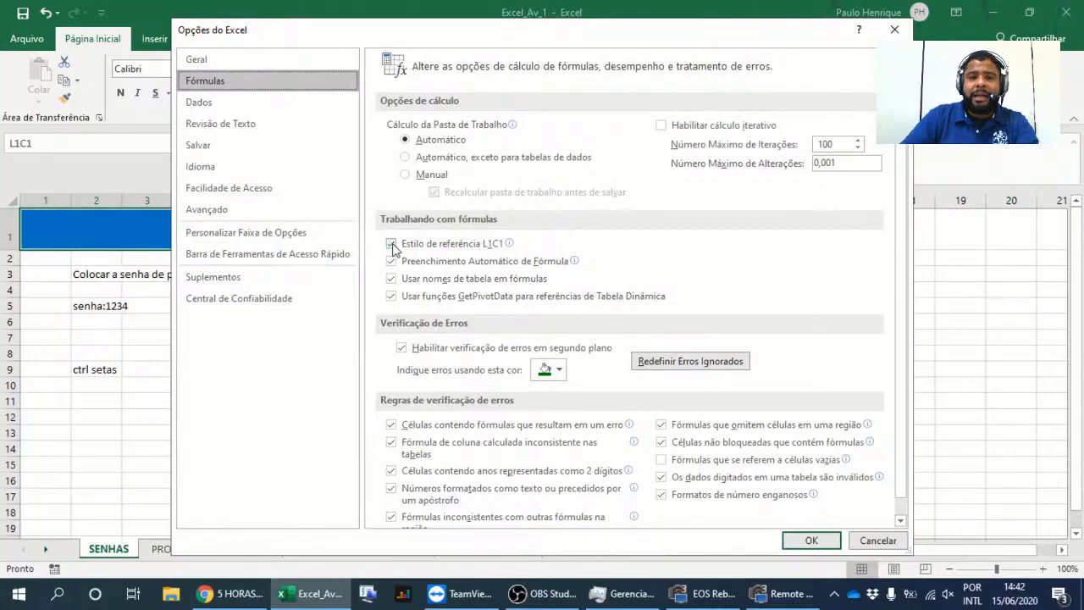
pyautogui.moveTo(391, 244)
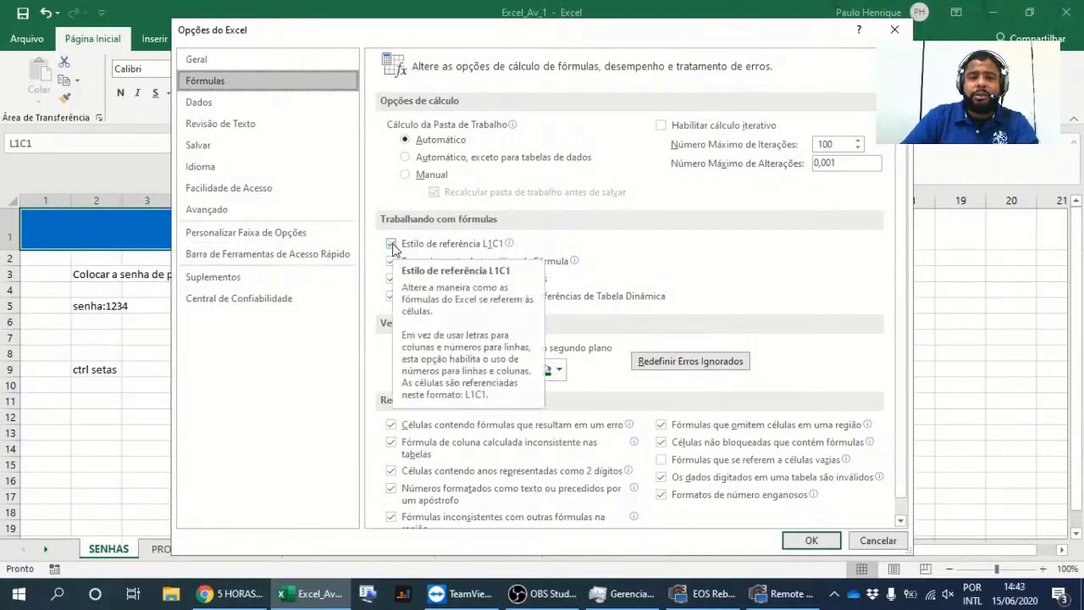
pyautogui.click(391, 244)
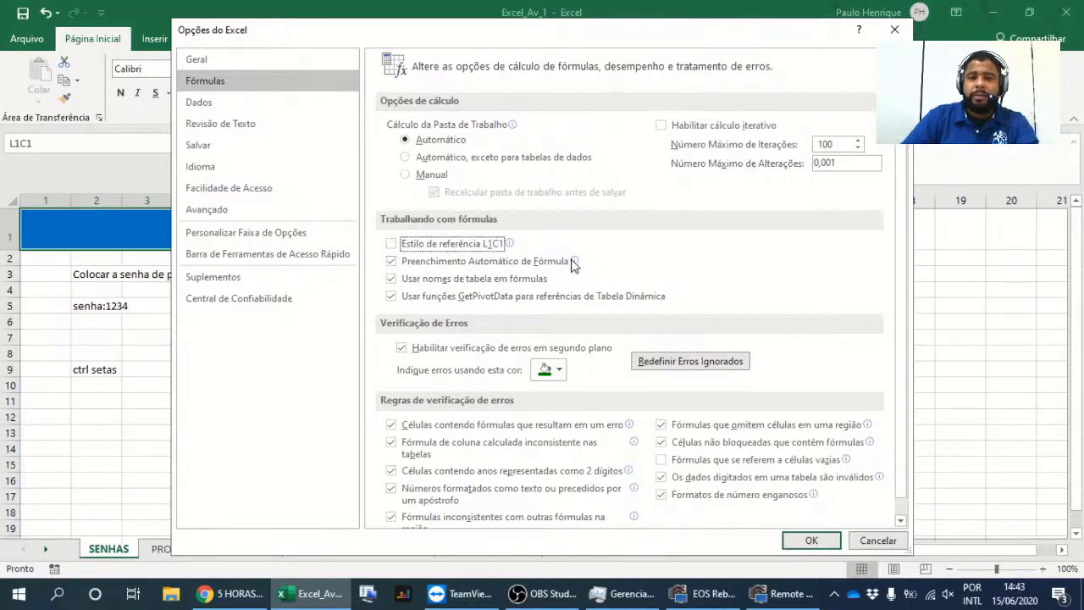
pyautogui.moveTo(574, 261)
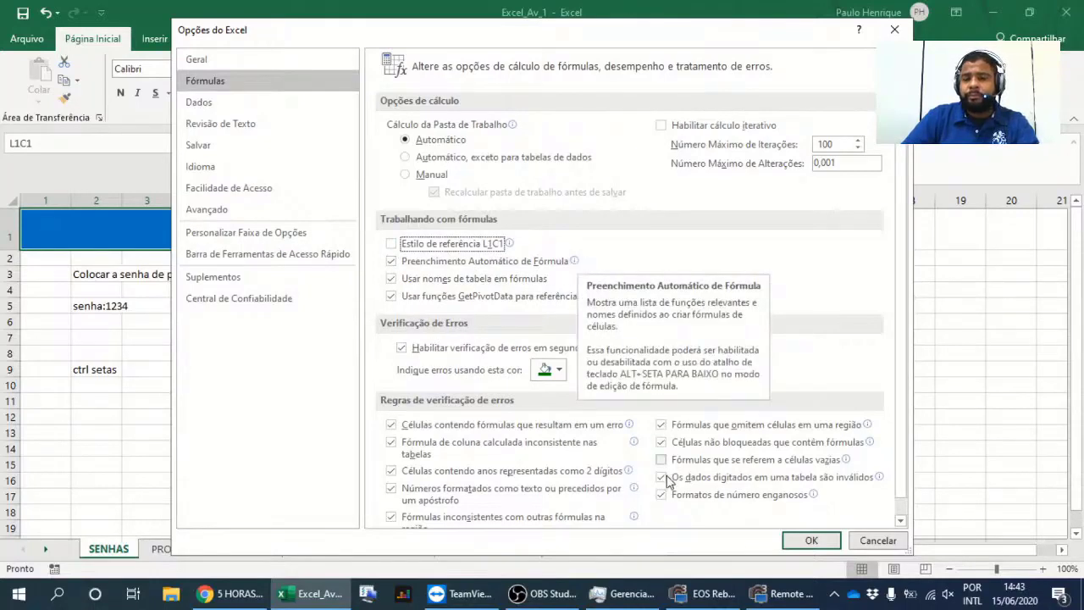
pyautogui.click(807, 542)
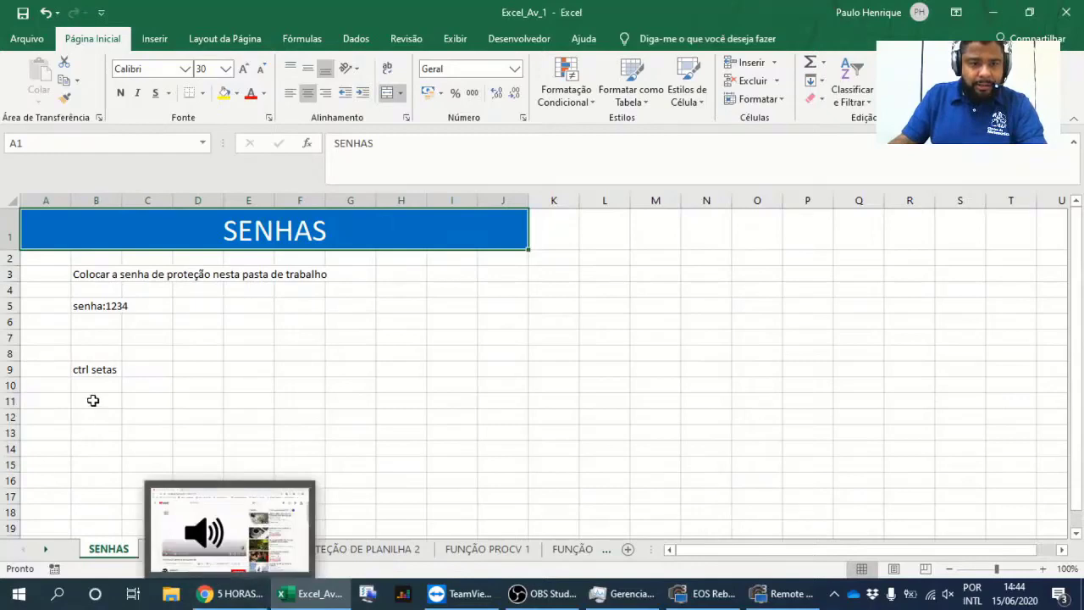
# Switch to the PROTEÇÃO DE PLANILHA sheet with the 2018 balance and task list.
pyautogui.click(225, 550)
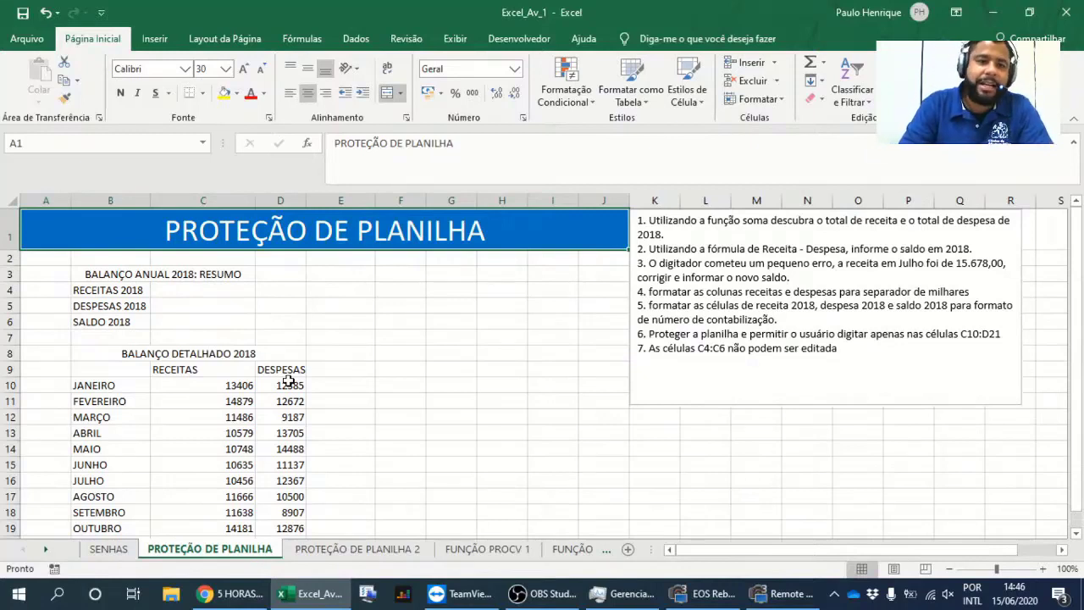
pyautogui.click(458, 272)
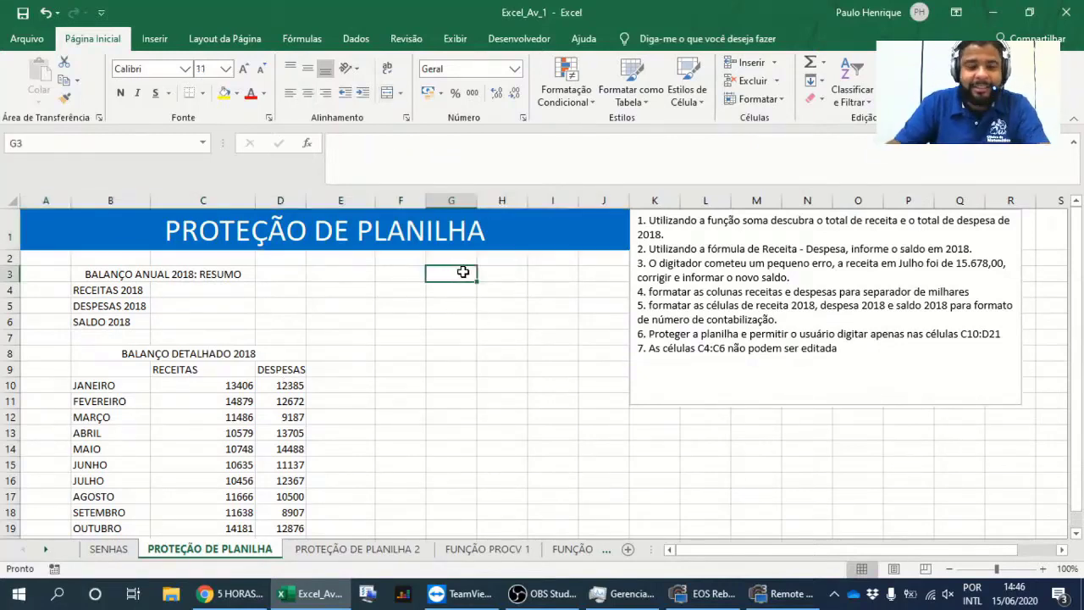
pyautogui.write('@')
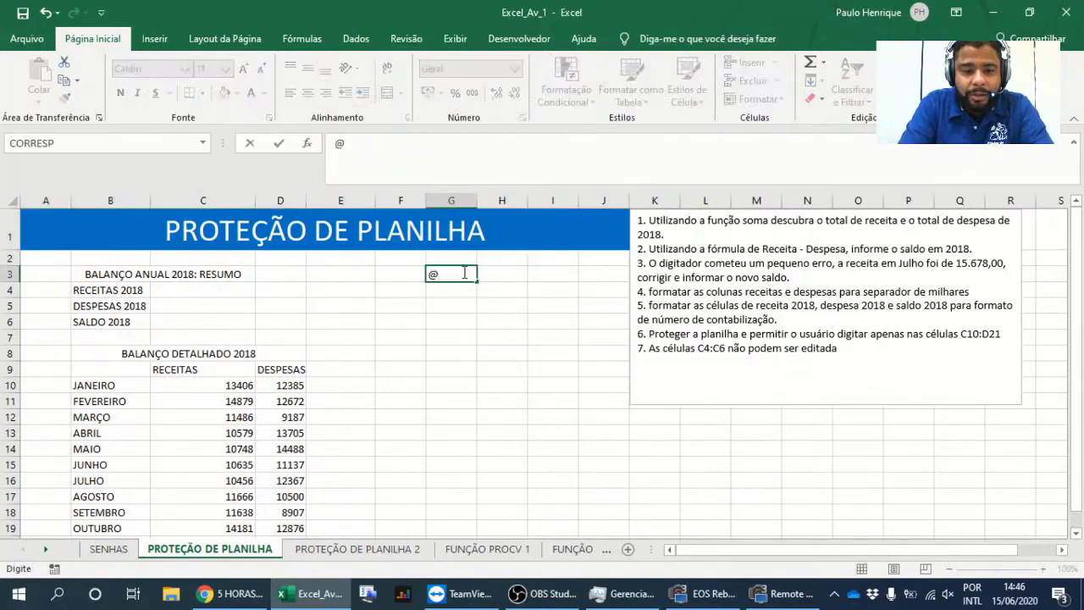
pyautogui.write('clinicade')
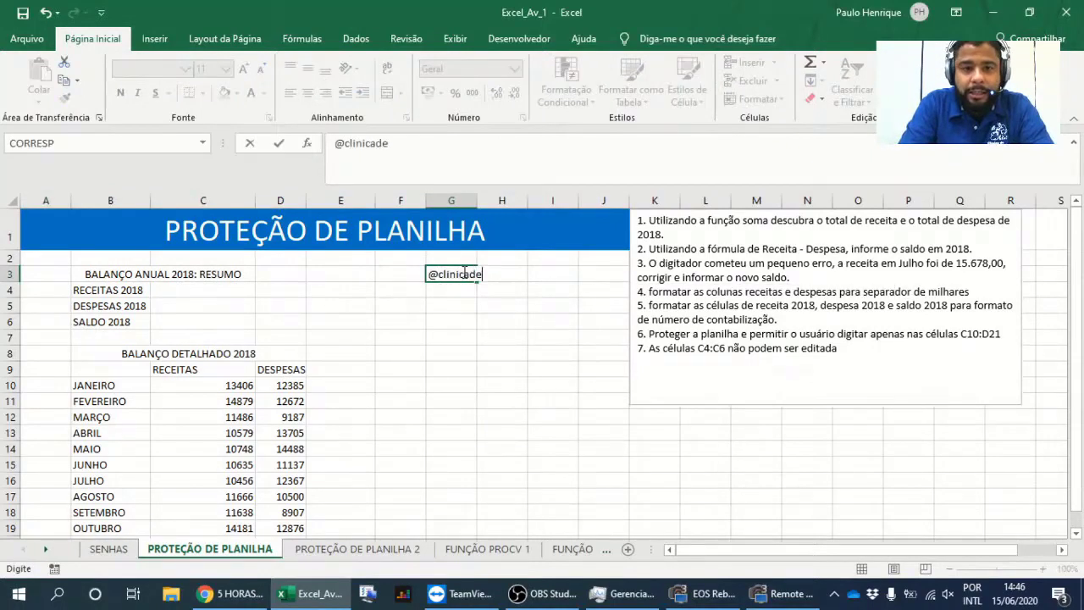
pyautogui.write('mate')
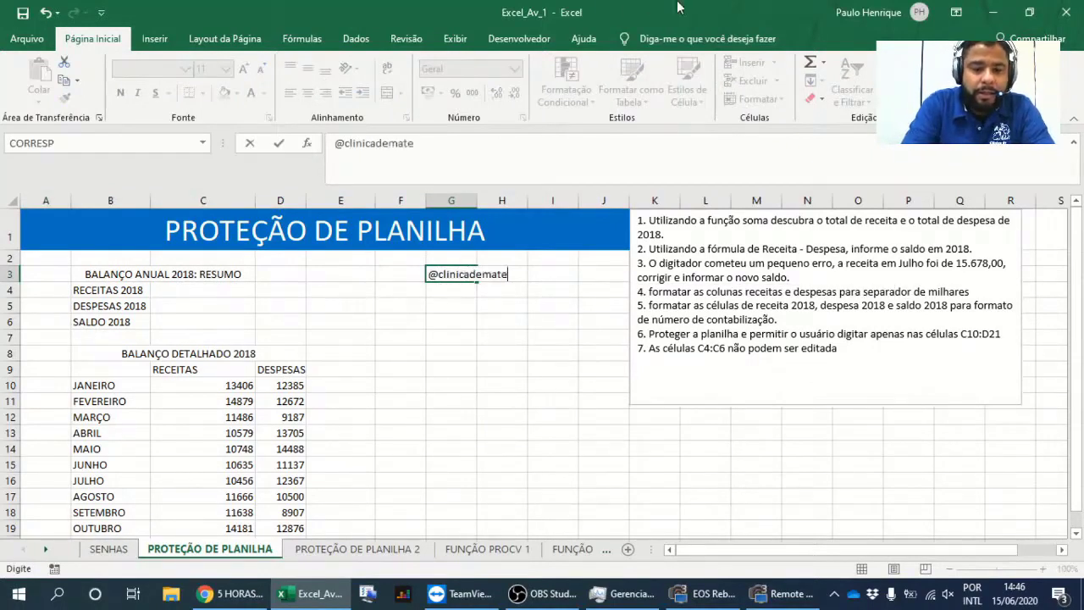
pyautogui.write('matica')
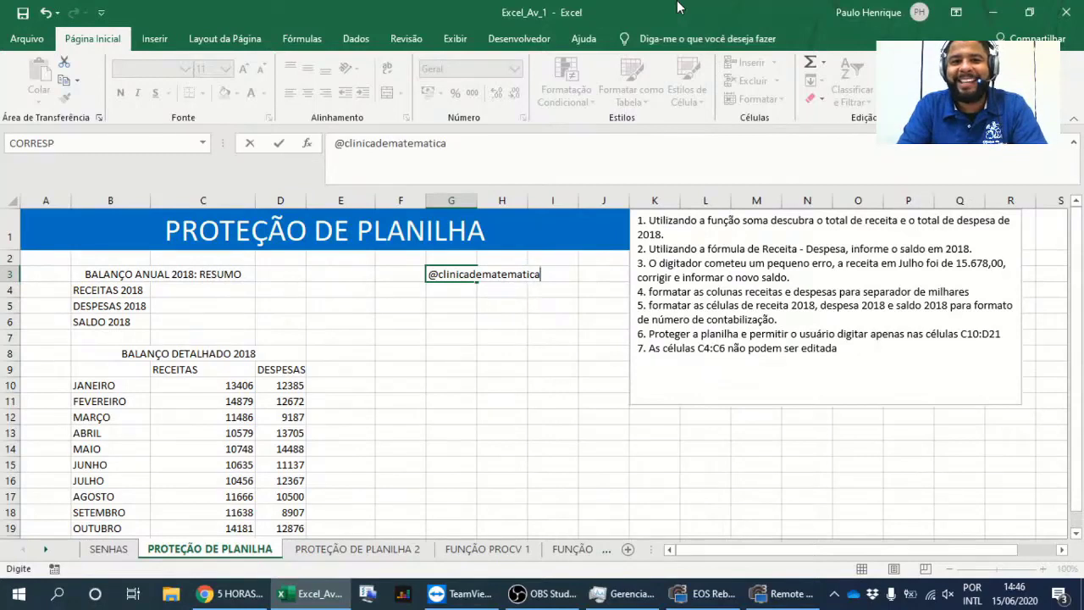
pyautogui.press('Return')
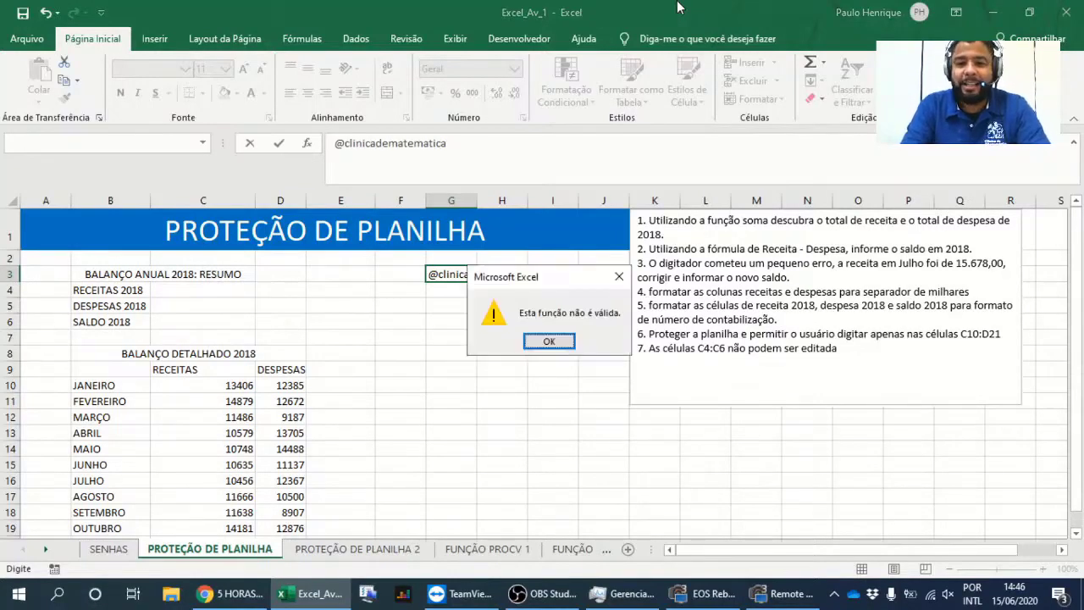
pyautogui.press('Return')
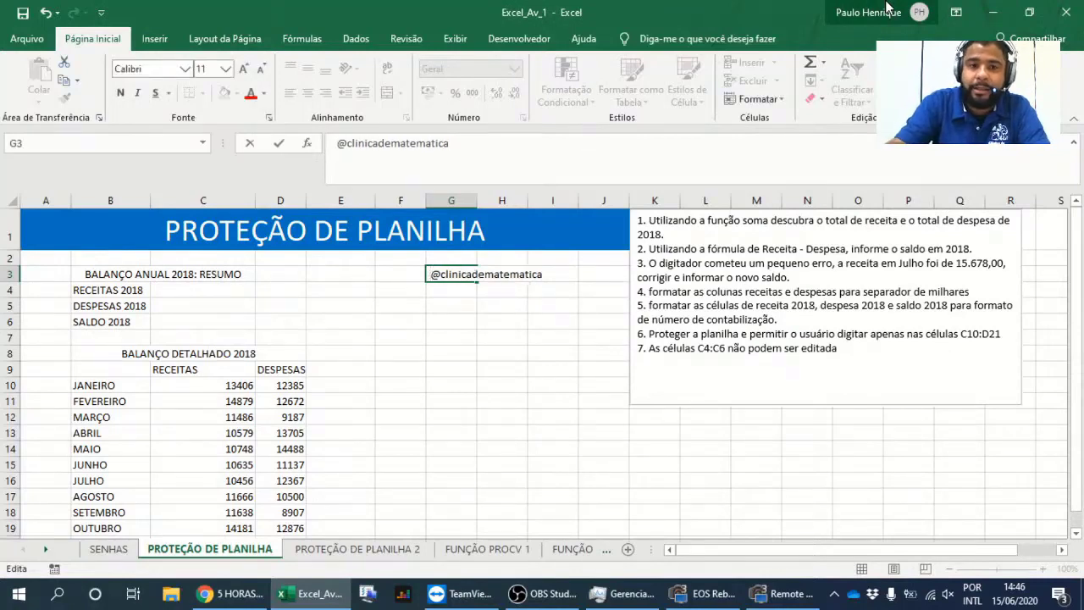
pyautogui.press('Return')
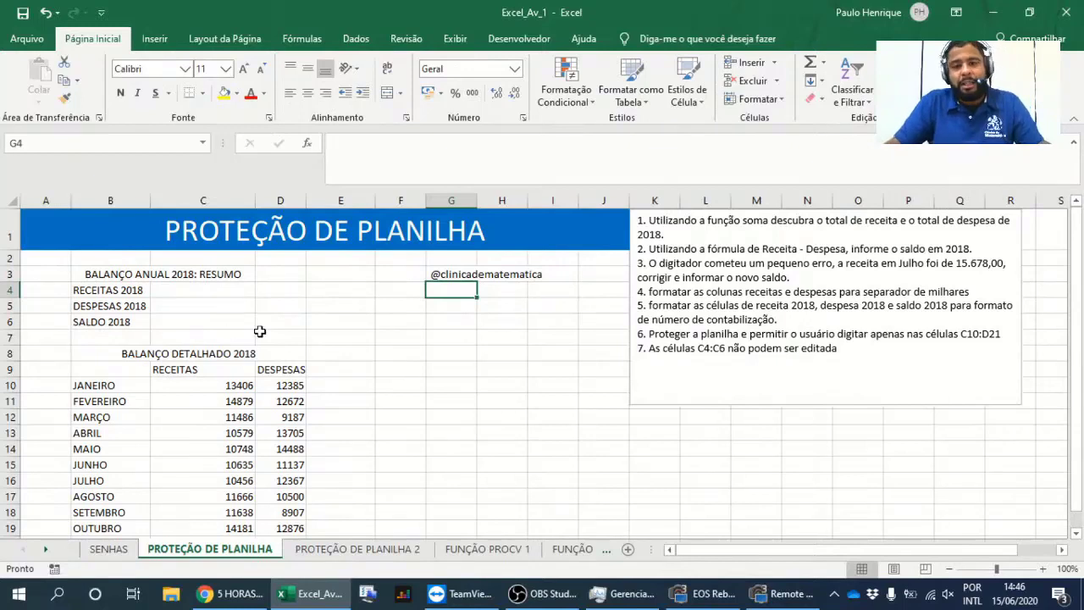
# Shift the instructions text box slightly and shorten its height to fit beside the tables.
pyautogui.click(716, 401)
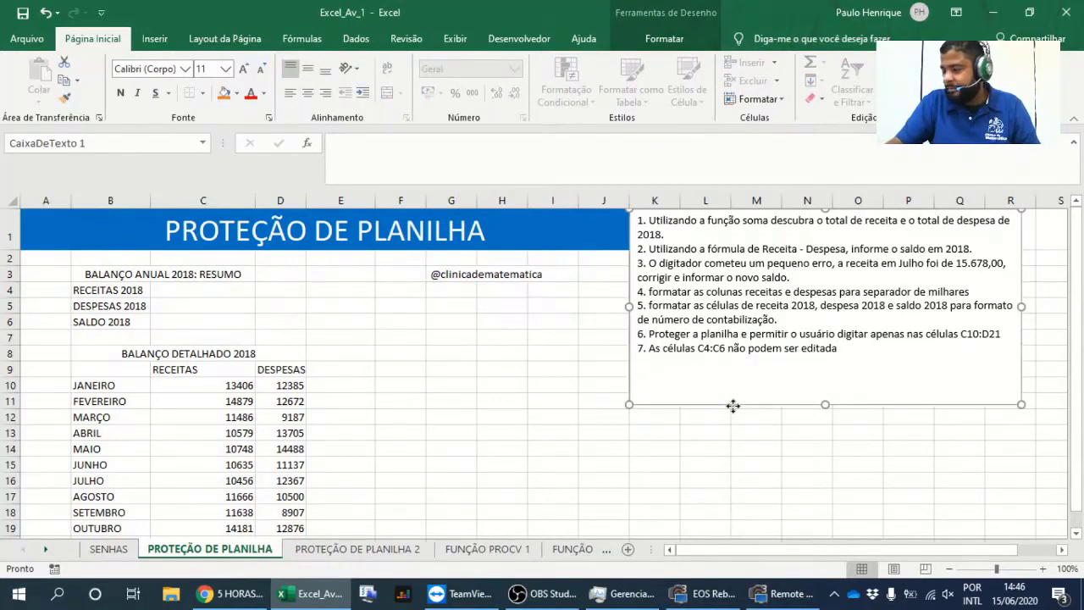
pyautogui.moveTo(733, 409); pyautogui.dragTo(728, 426)
pyautogui.moveTo(1017, 424); pyautogui.dragTo(1021, 402)
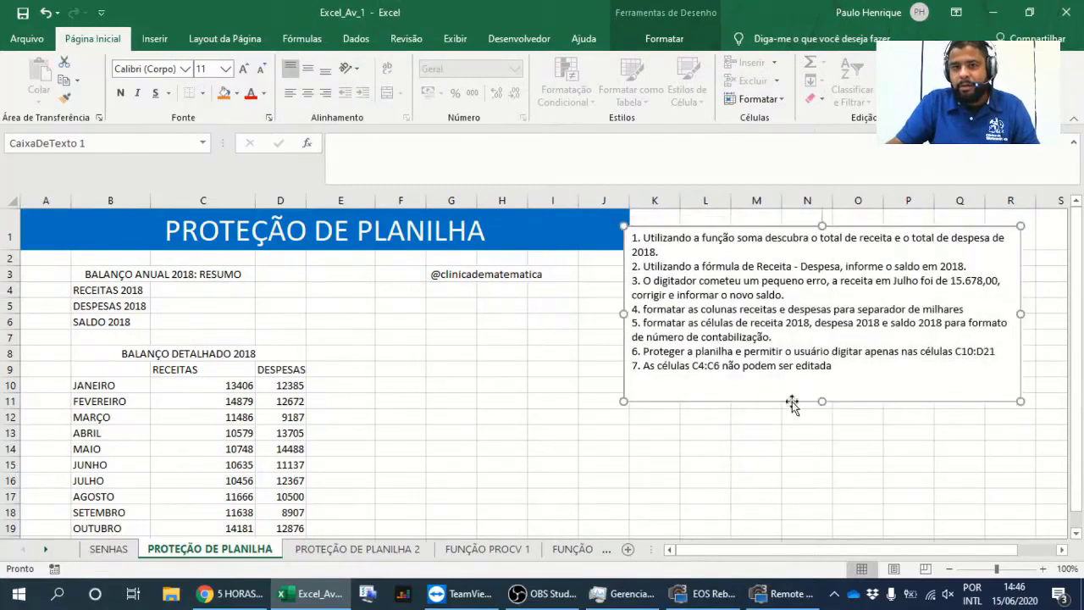
pyautogui.moveTo(773, 404); pyautogui.dragTo(777, 400)
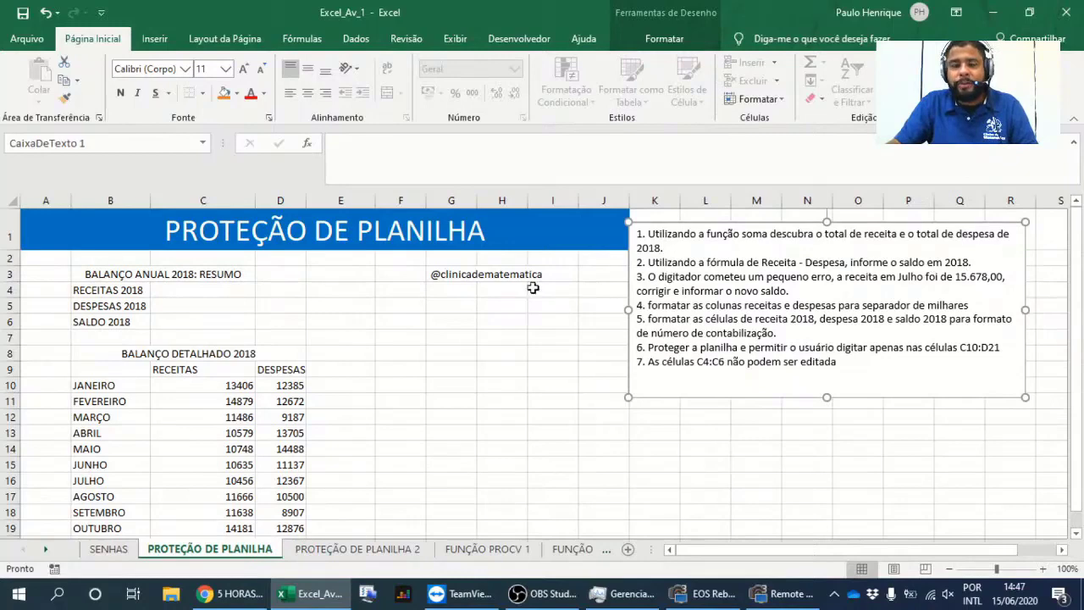
pyautogui.click(210, 293)
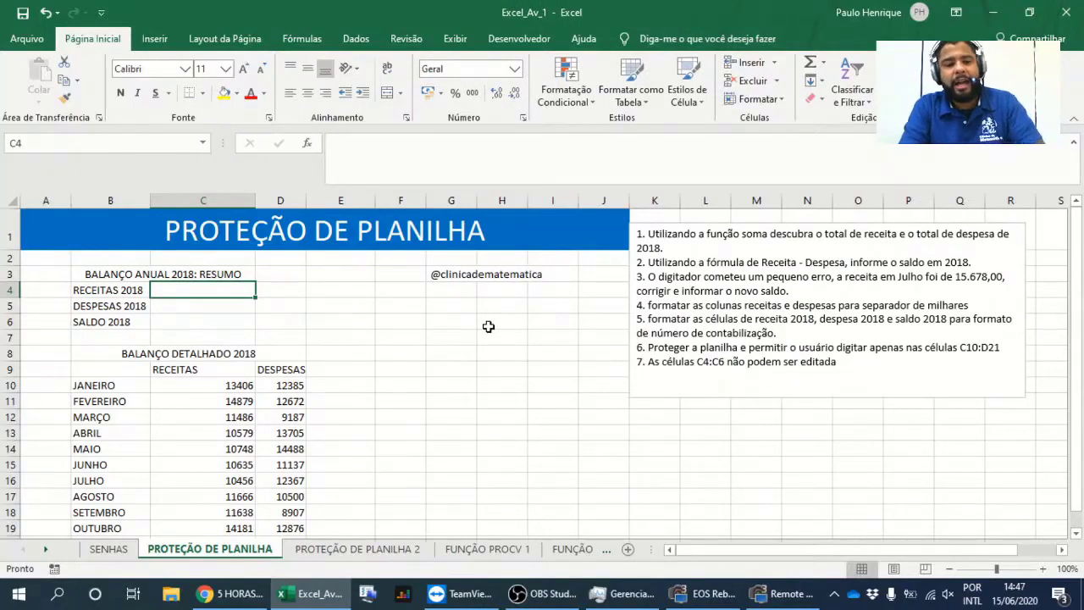
pyautogui.press('F2')
pyautogui.write('=SOMA()')
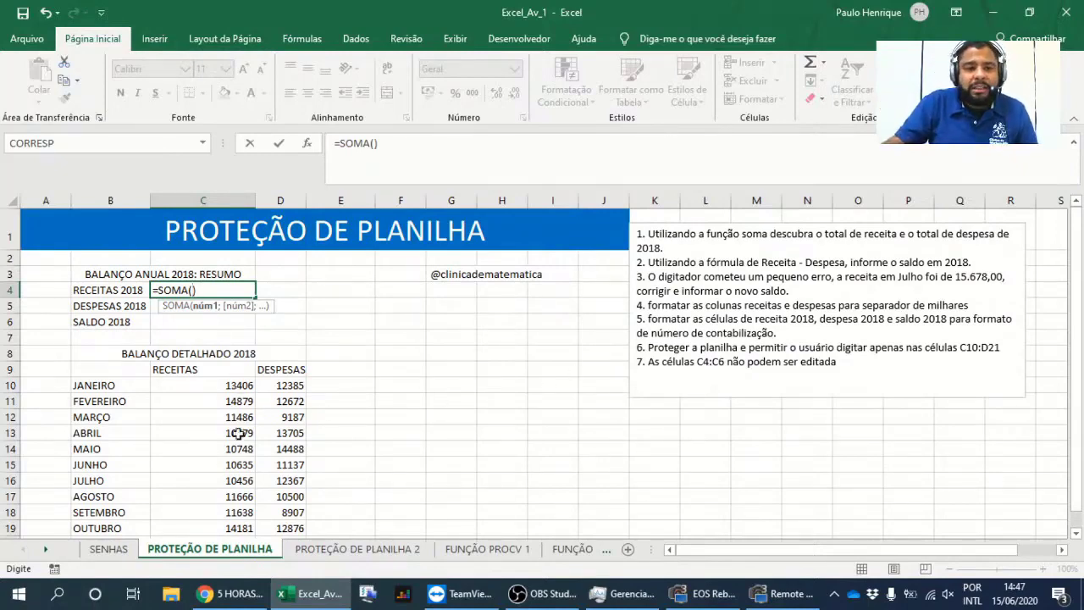
pyautogui.click(224, 388)
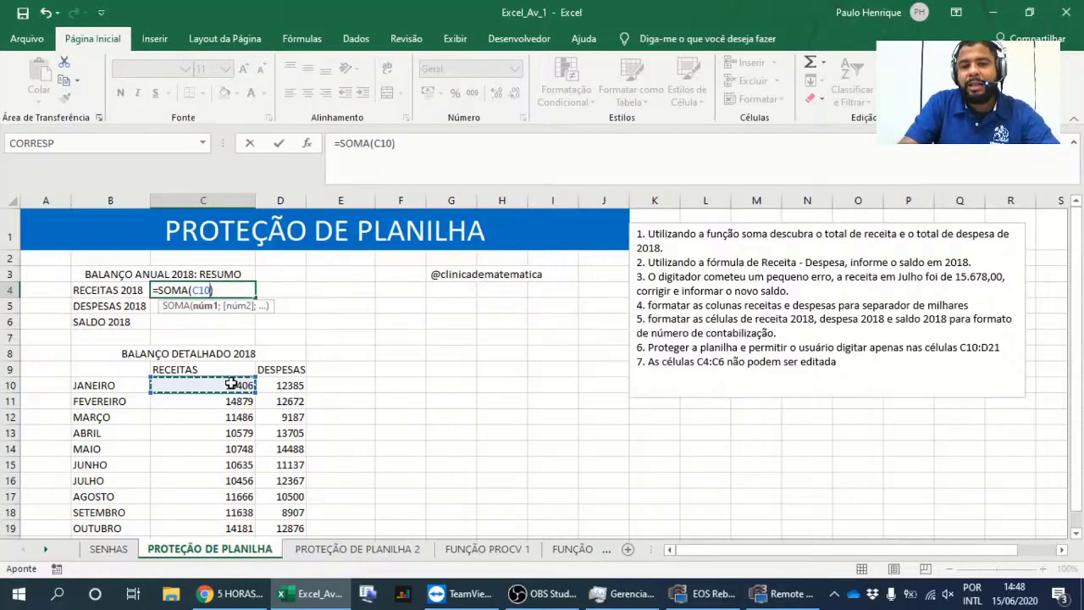
pyautogui.hotkey('ctrl', 'shift', 'Down')
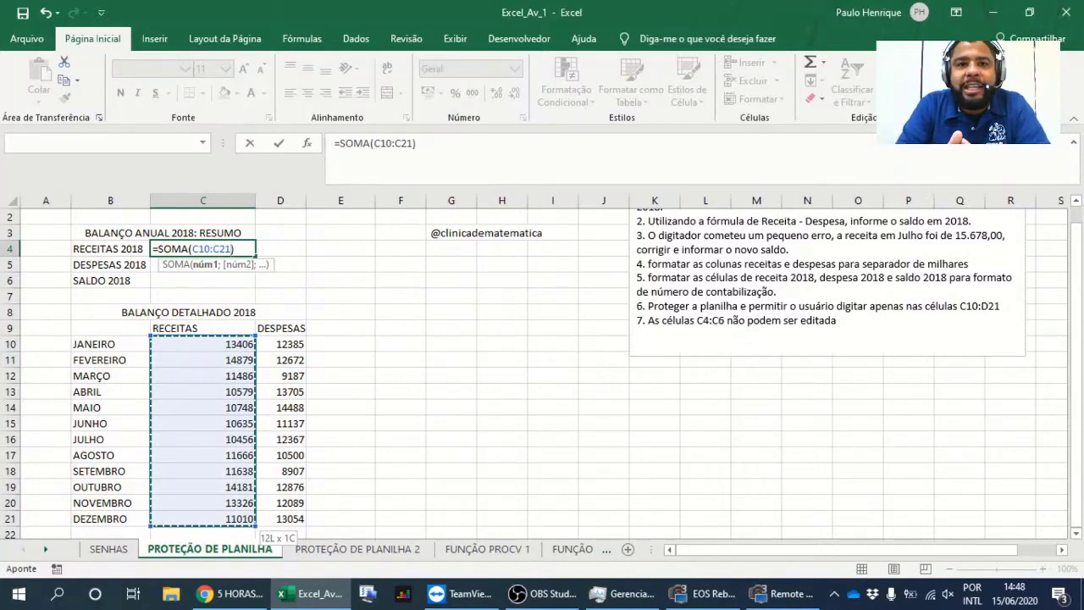
pyautogui.press('Escape')
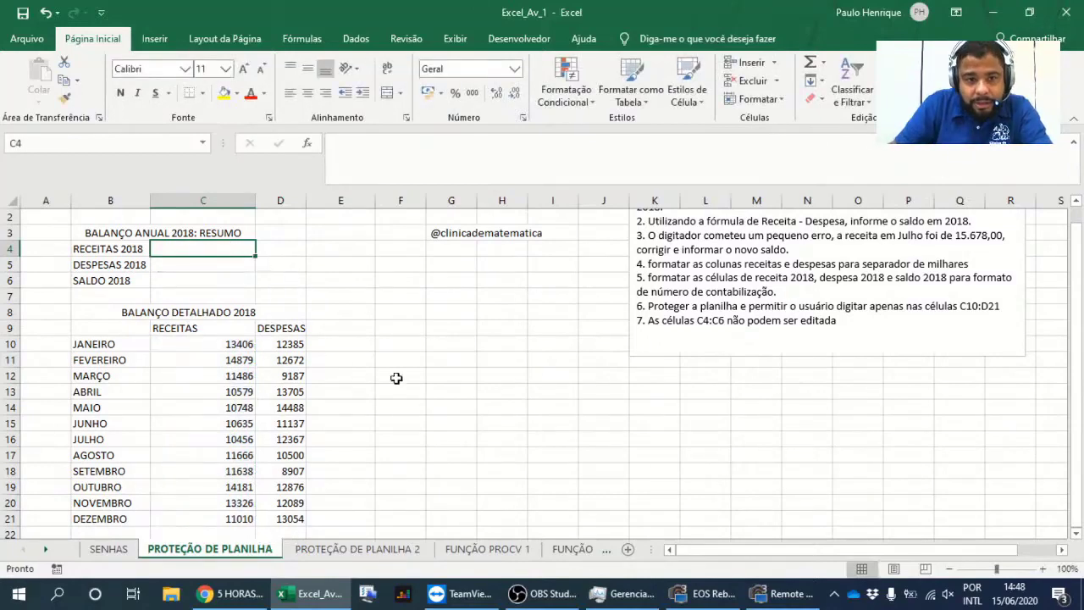
# Write the shortcut note 'ctrl shift setas' in G5.
pyautogui.click(441, 268)
pyautogui.write('crtl')
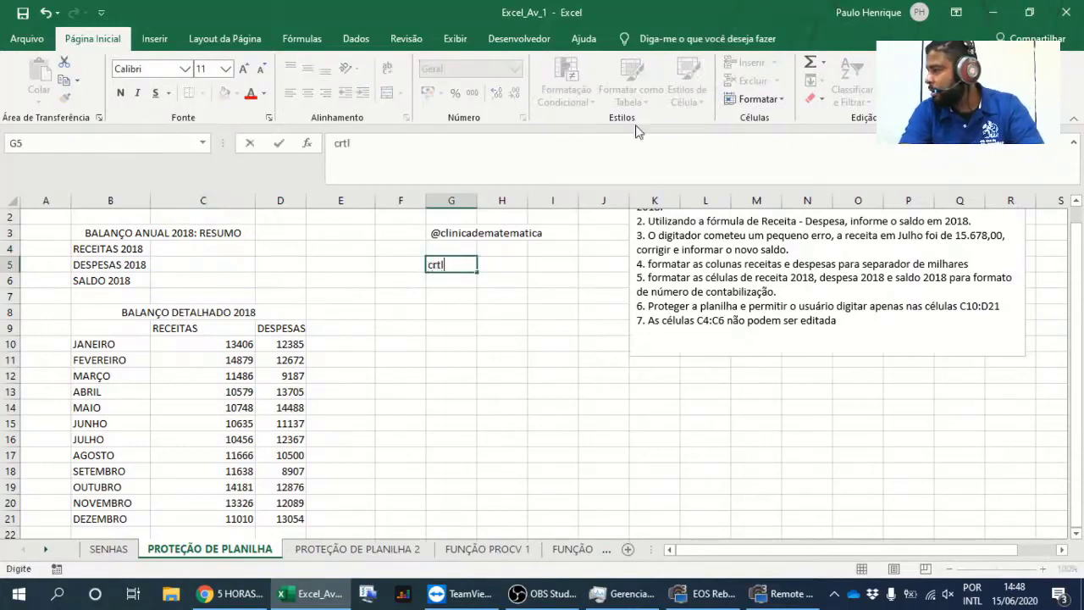
pyautogui.press('BackSpace')
pyautogui.press('BackSpace')
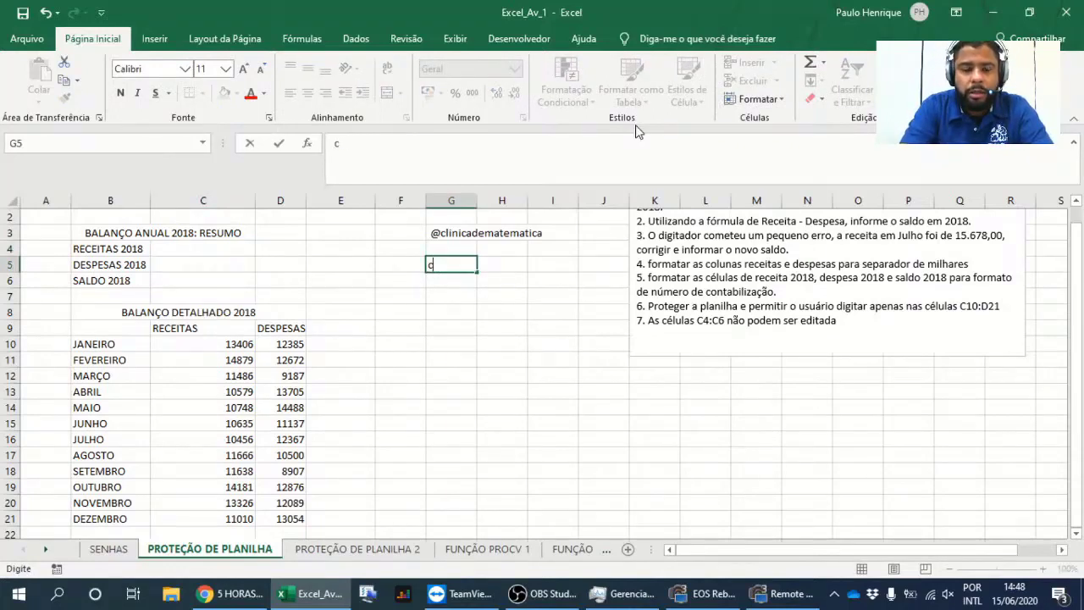
pyautogui.write('trl s')
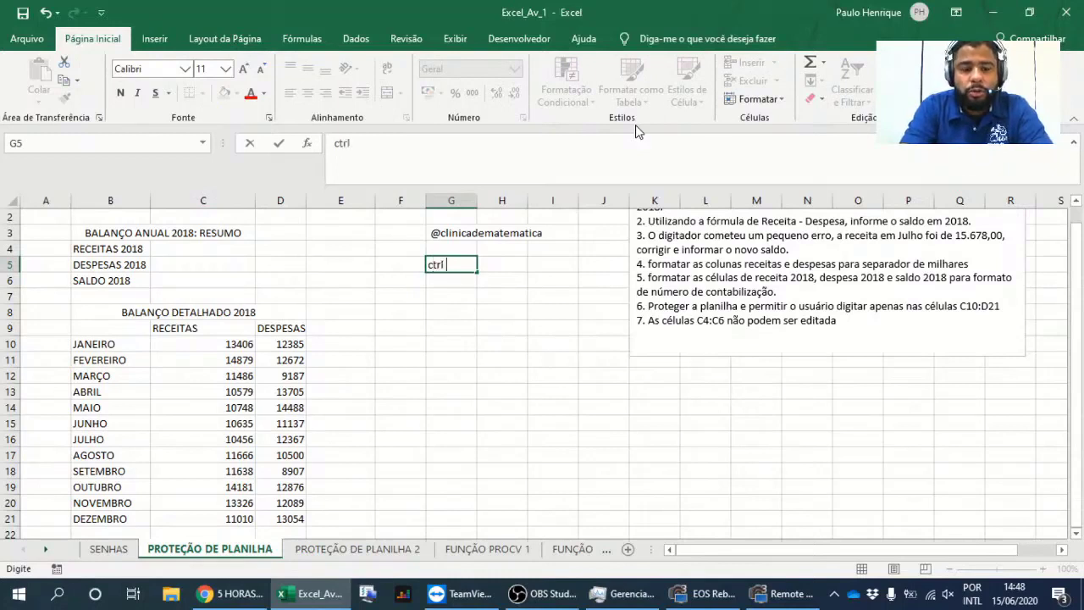
pyautogui.write('hif')
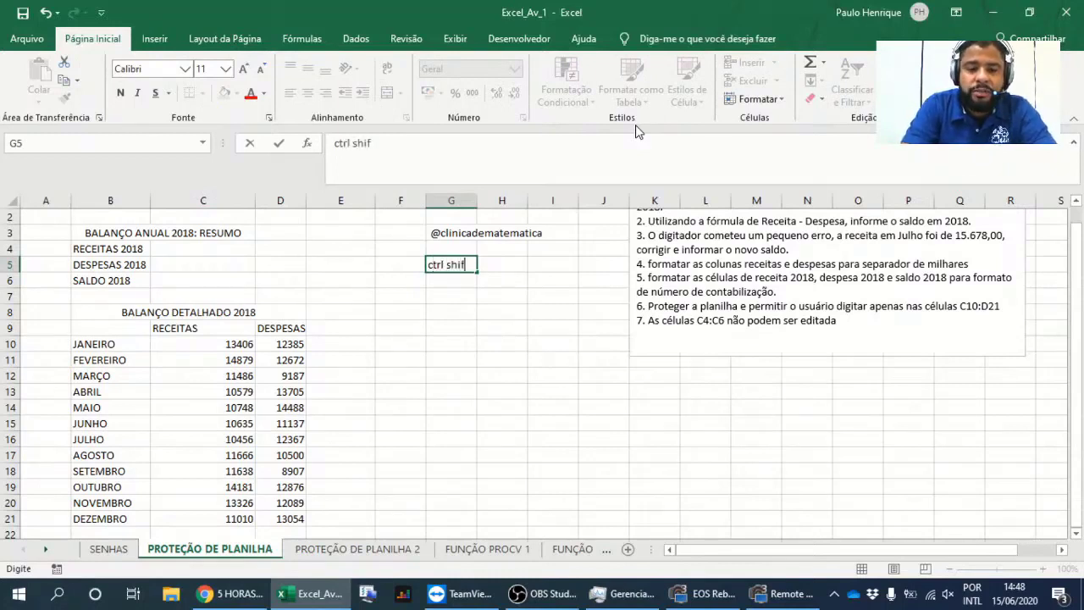
pyautogui.write('t ')
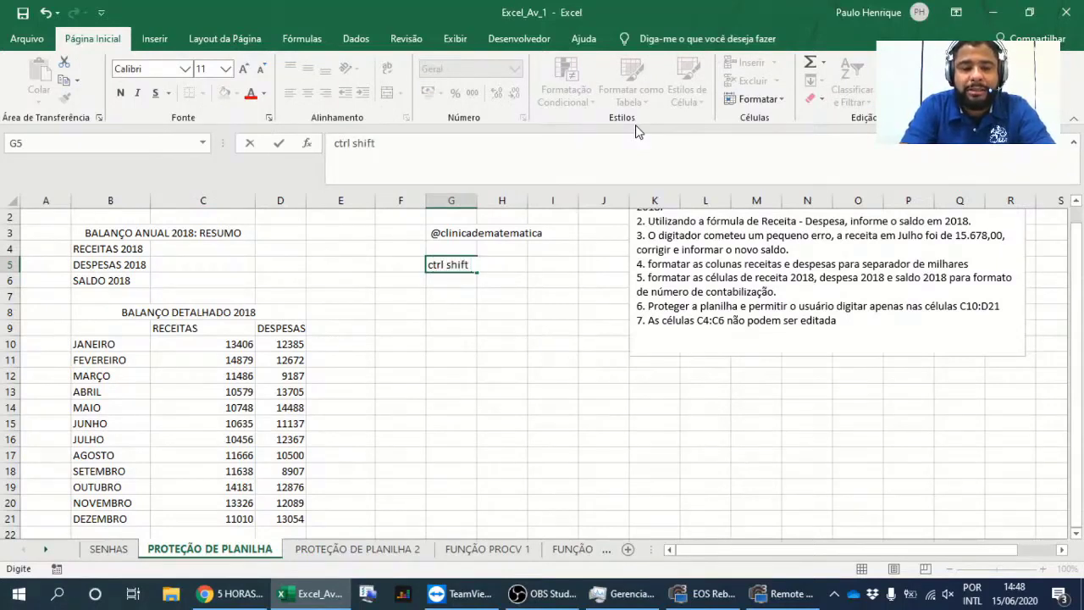
pyautogui.write('ser')
pyautogui.press('BackSpace')
pyautogui.write('ta')
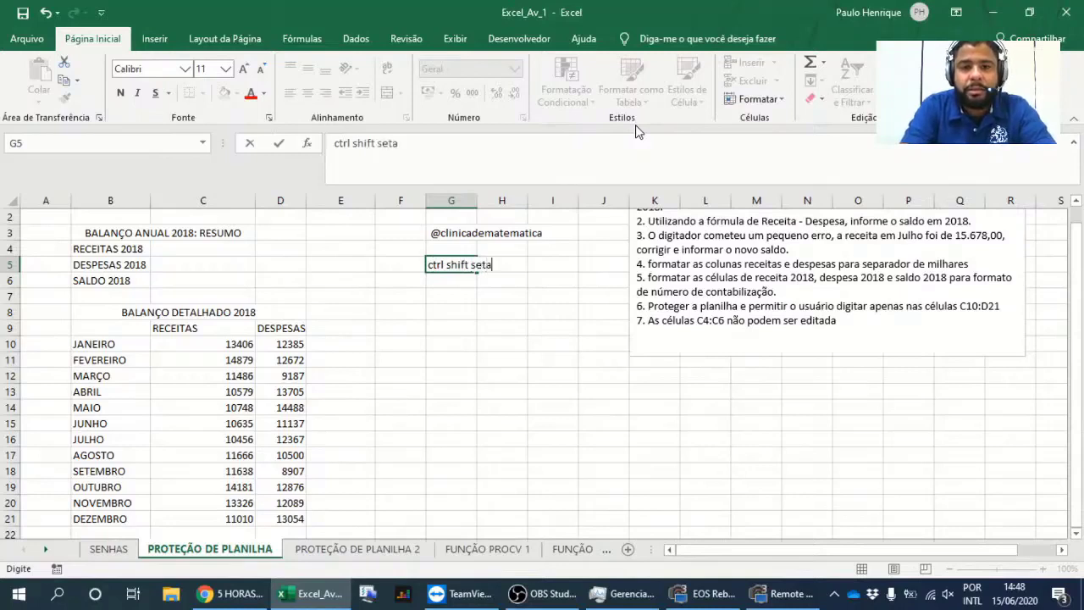
pyautogui.write('s')
pyautogui.press('Return')
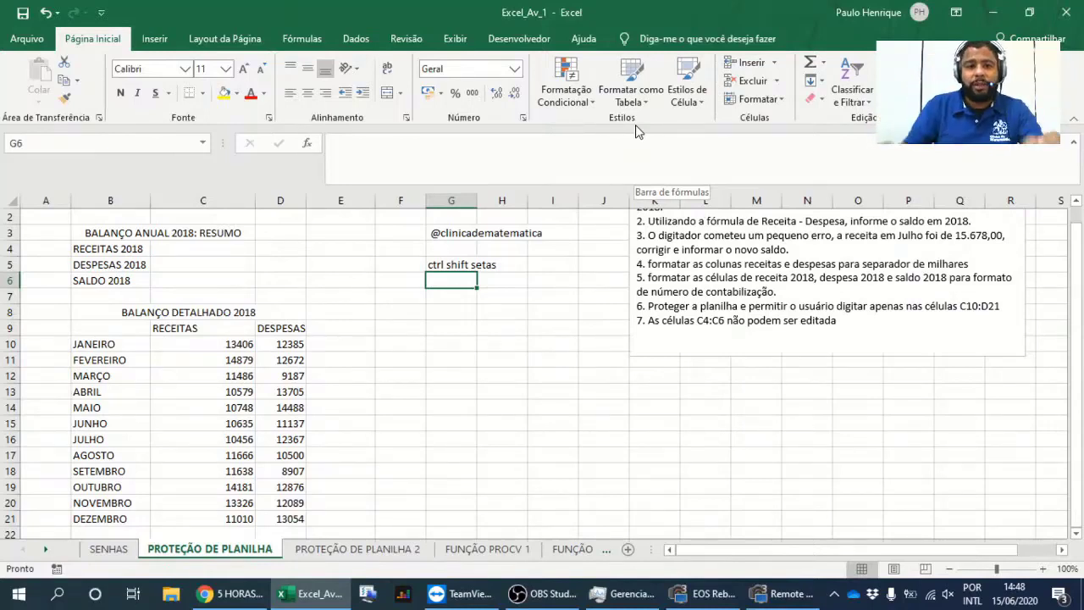
# Write 'alt =' in G6 and 'função soma' beside it in H6.
pyautogui.click(202, 247)
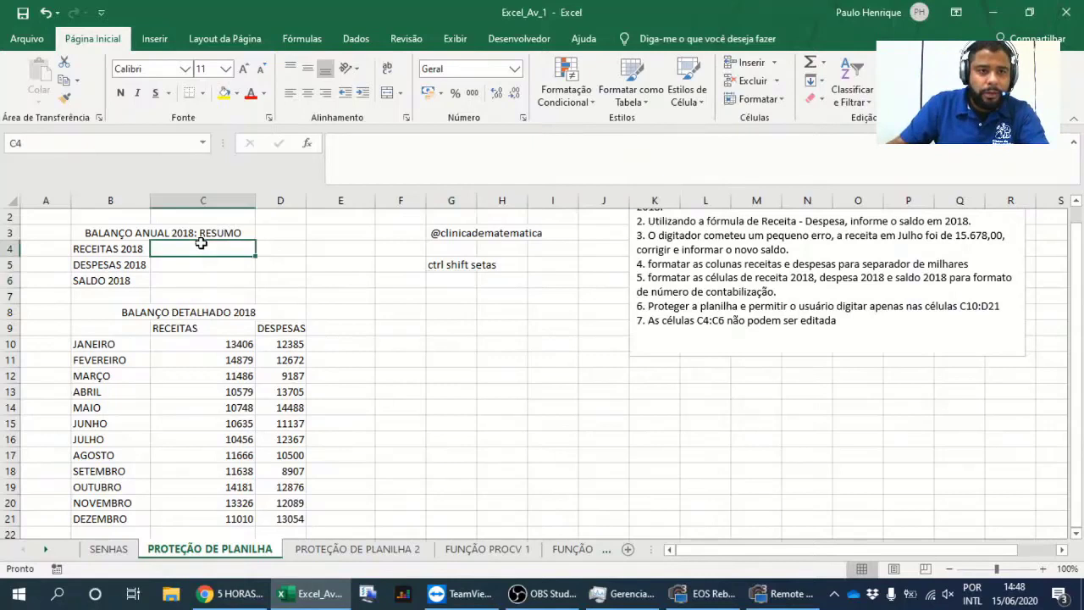
pyautogui.click(450, 281)
pyautogui.write('al')
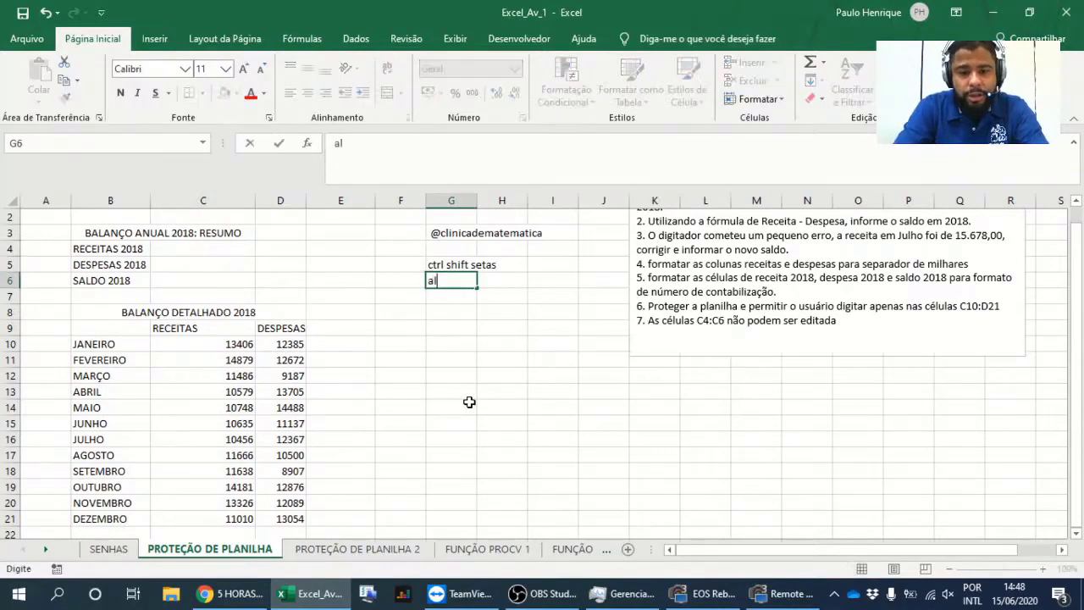
pyautogui.write('t -')
pyautogui.press('Home')
pyautogui.write('=')
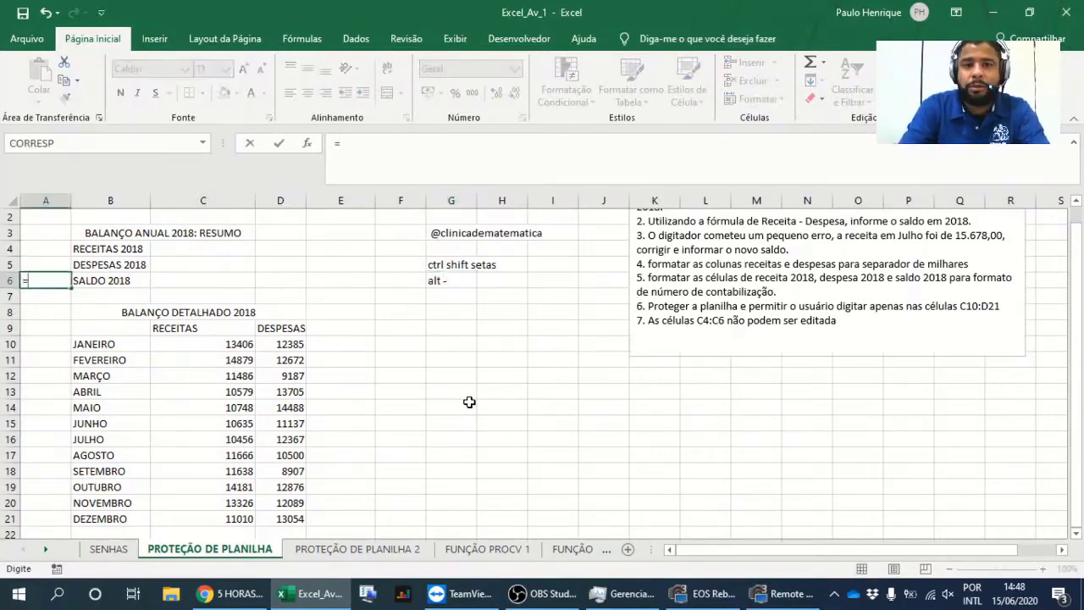
pyautogui.press('Escape')
pyautogui.click(440, 280)
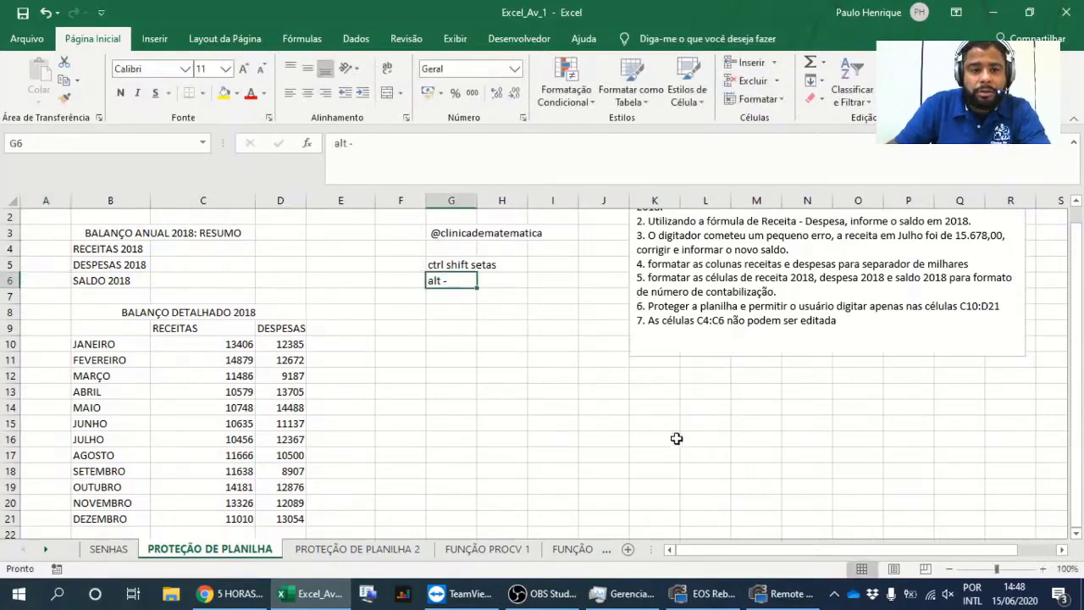
pyautogui.write('al')
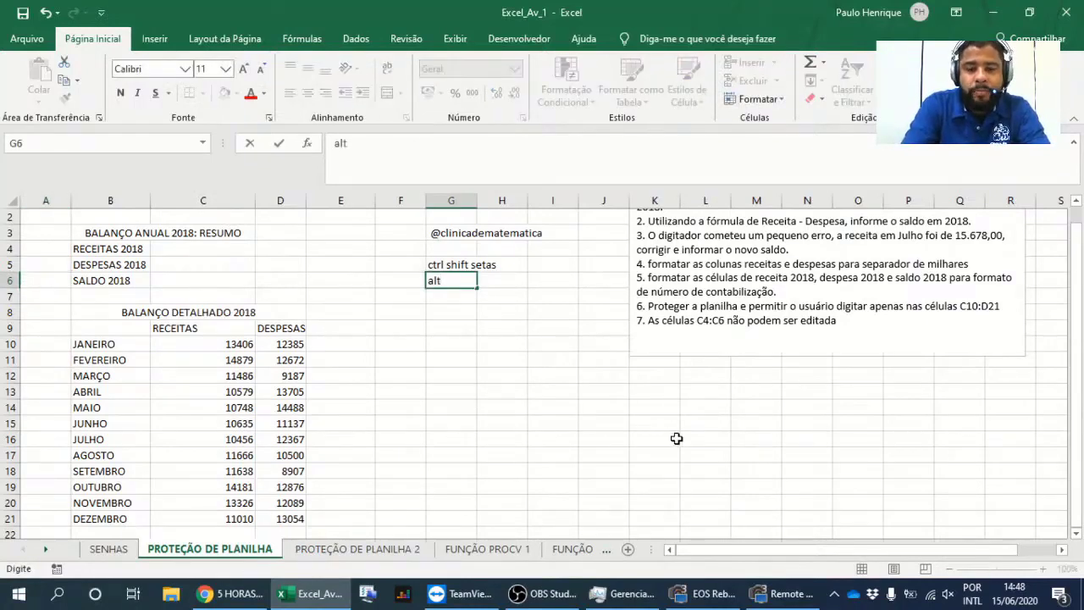
pyautogui.press('Tab')
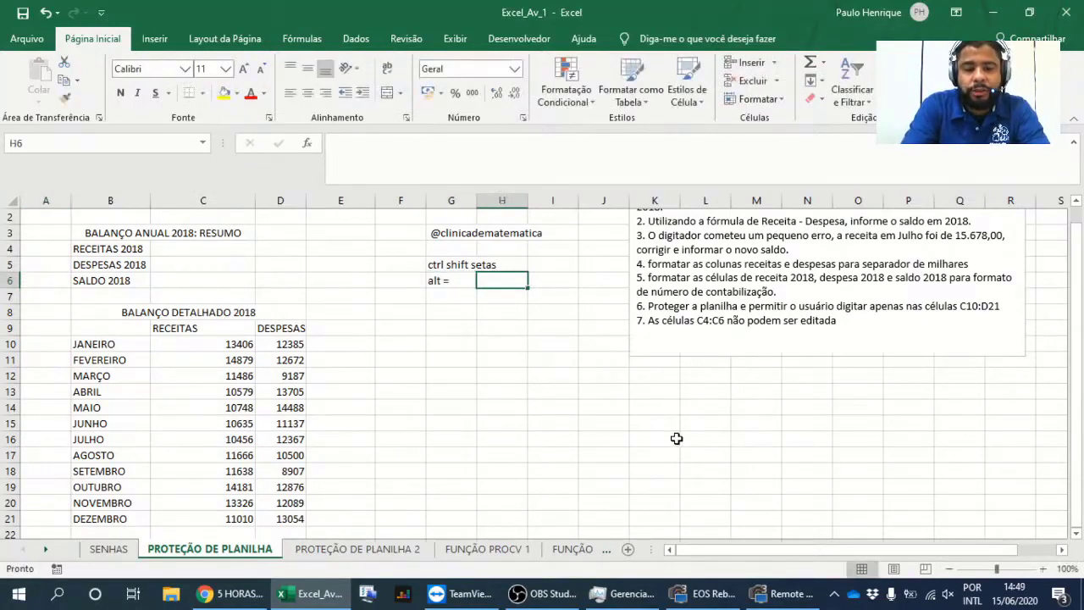
pyautogui.write('função')
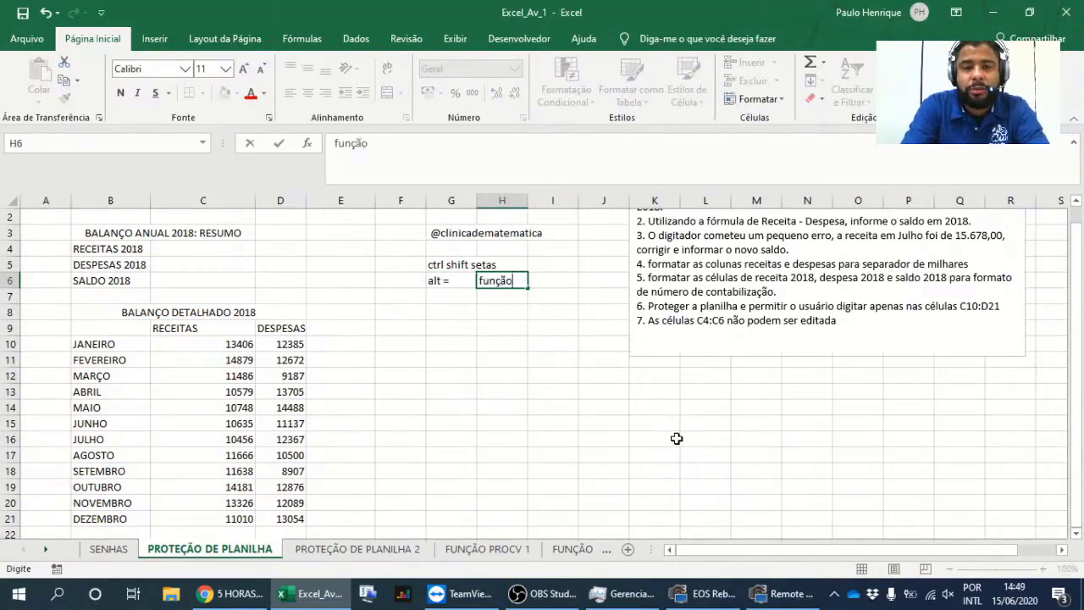
pyautogui.write(' soma')
pyautogui.press('Return')
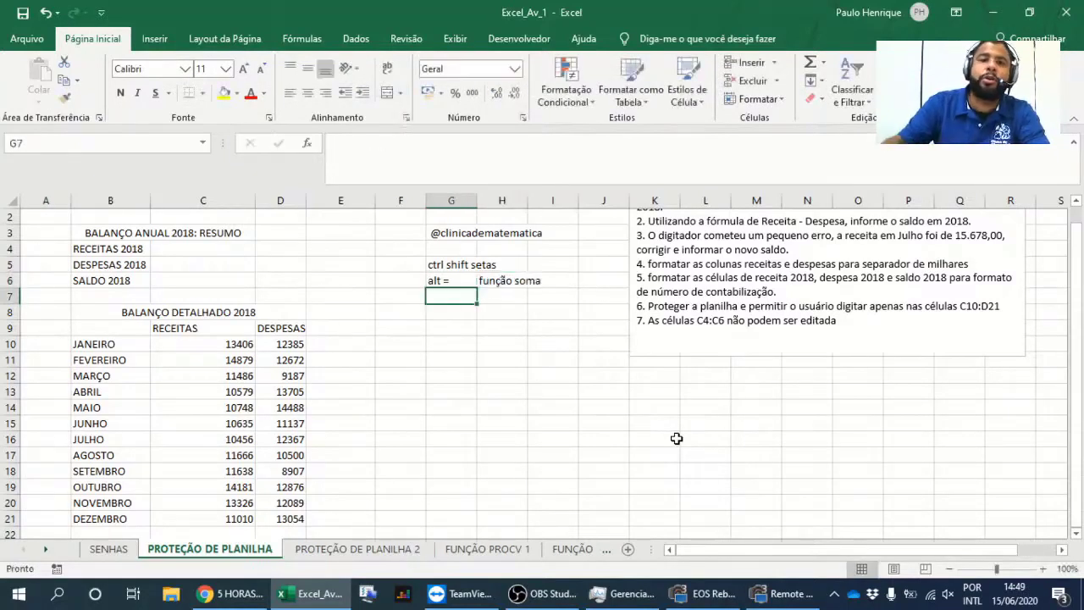
# Enter =SOMA(C10:C21) in C4 to total the RECEITAS column, showing 144010.
pyautogui.click(222, 248)
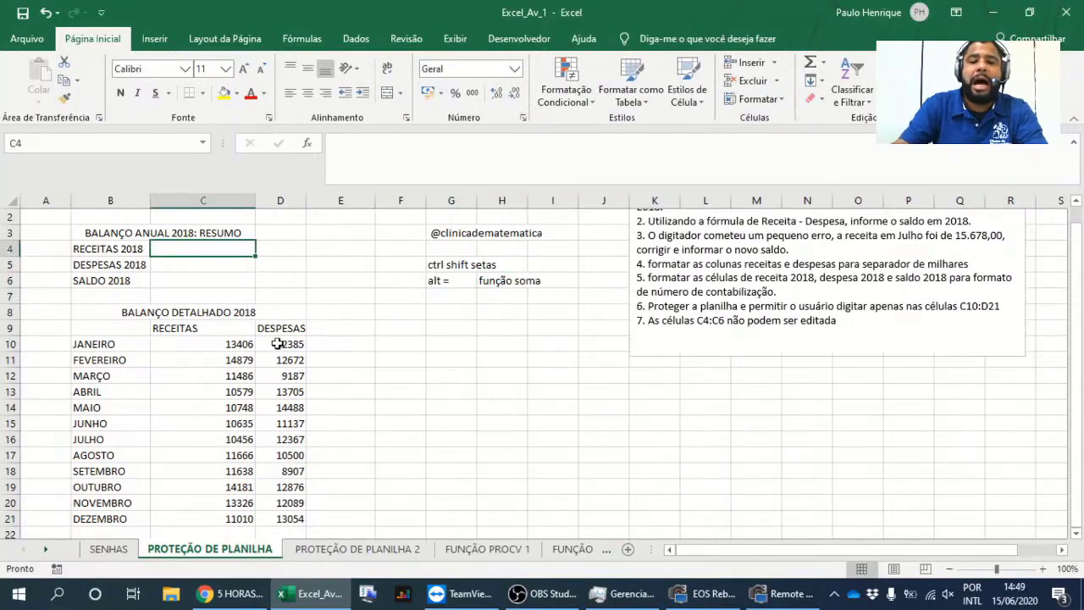
pyautogui.hotkey('alt', '=')
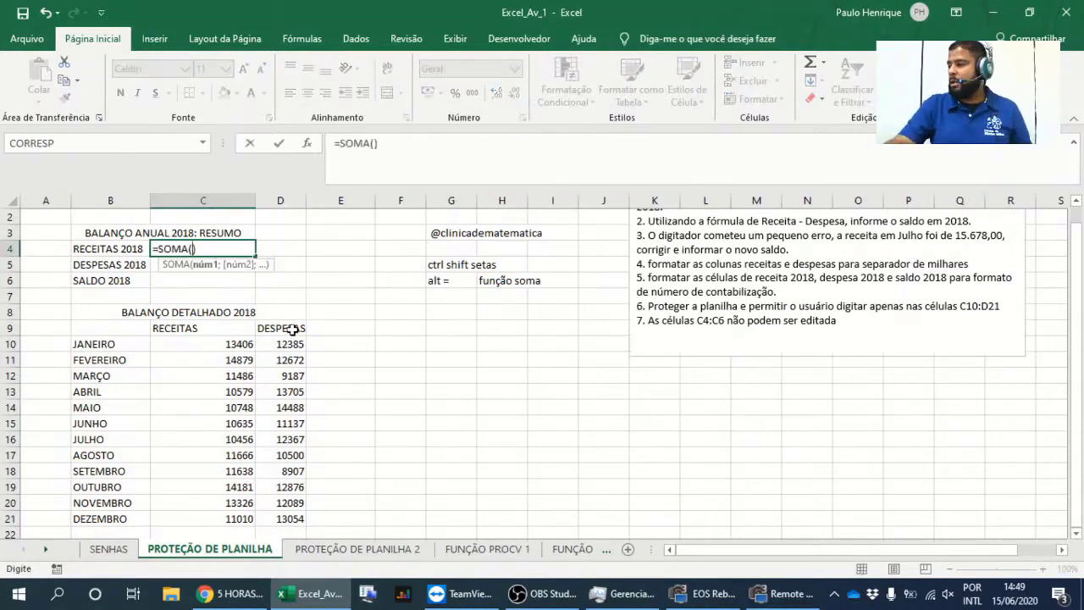
pyautogui.click(234, 347)
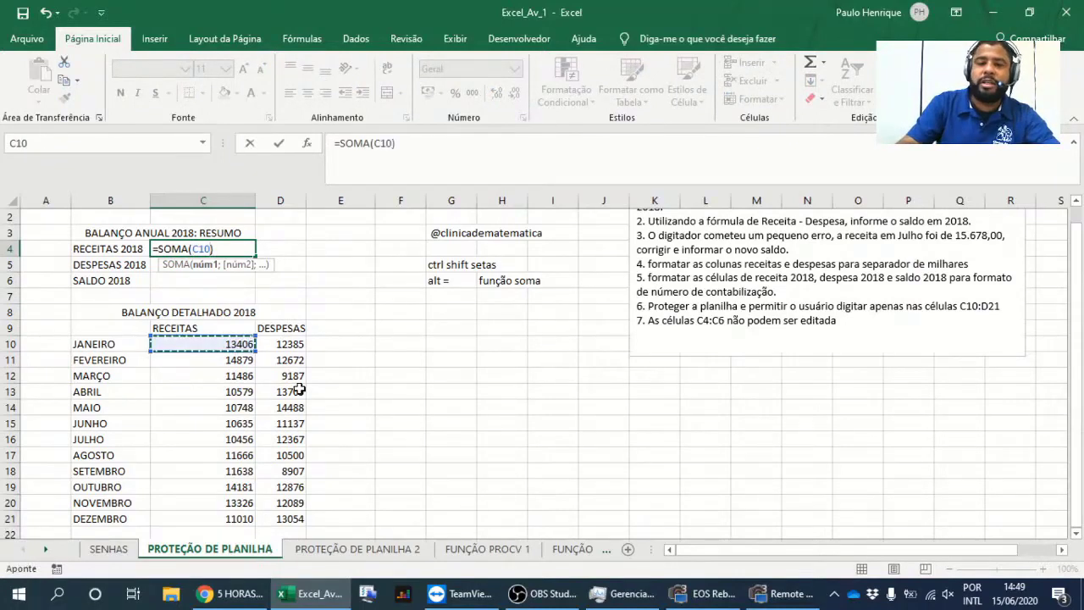
pyautogui.hotkey('ctrl', 'shift', 'Down')
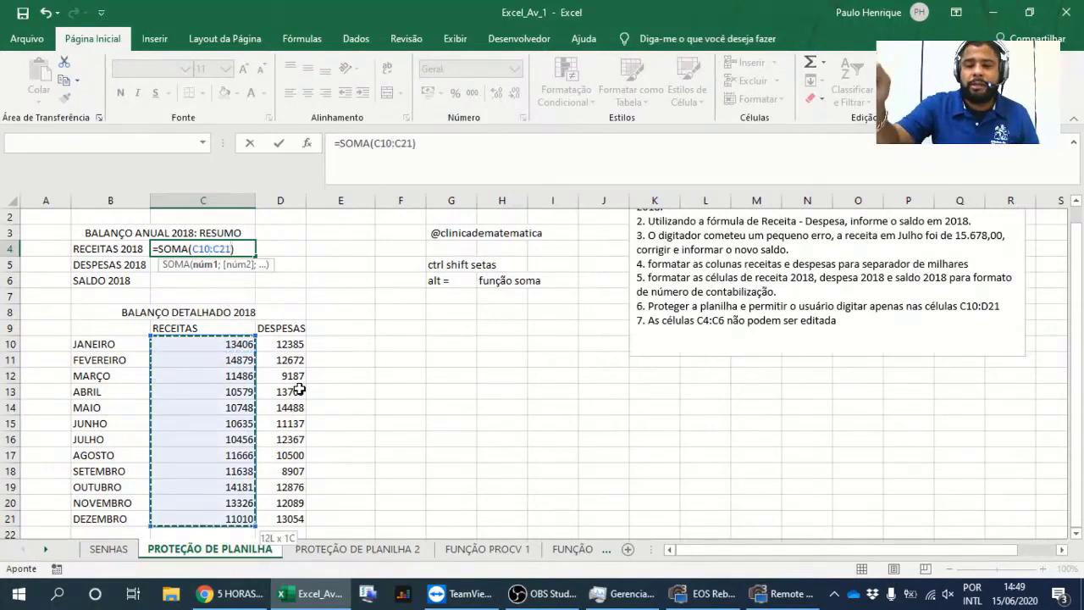
pyautogui.press('Return')
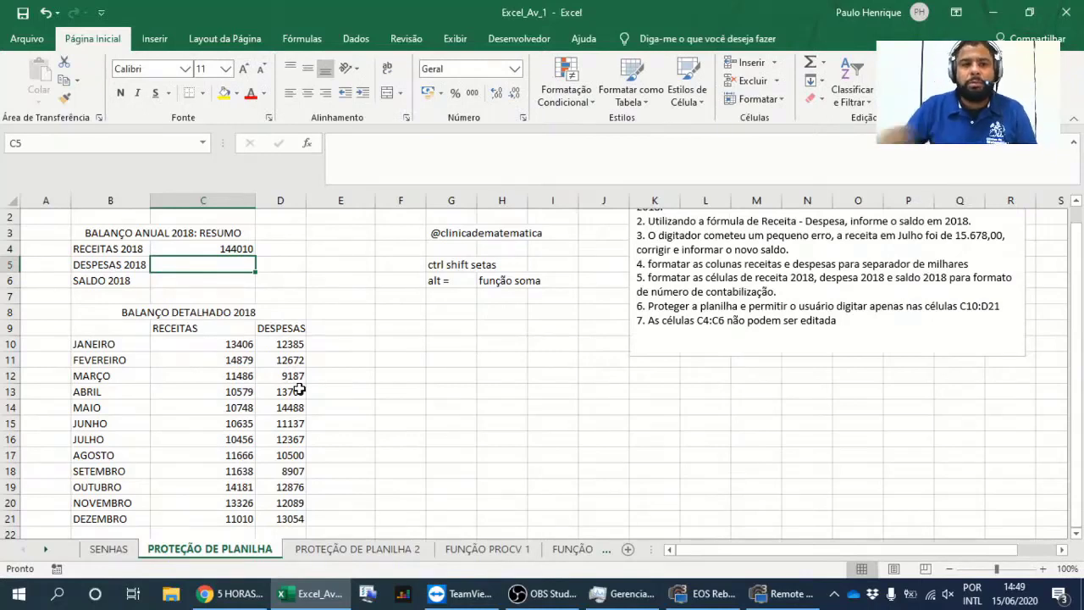
pyautogui.click(245, 348)
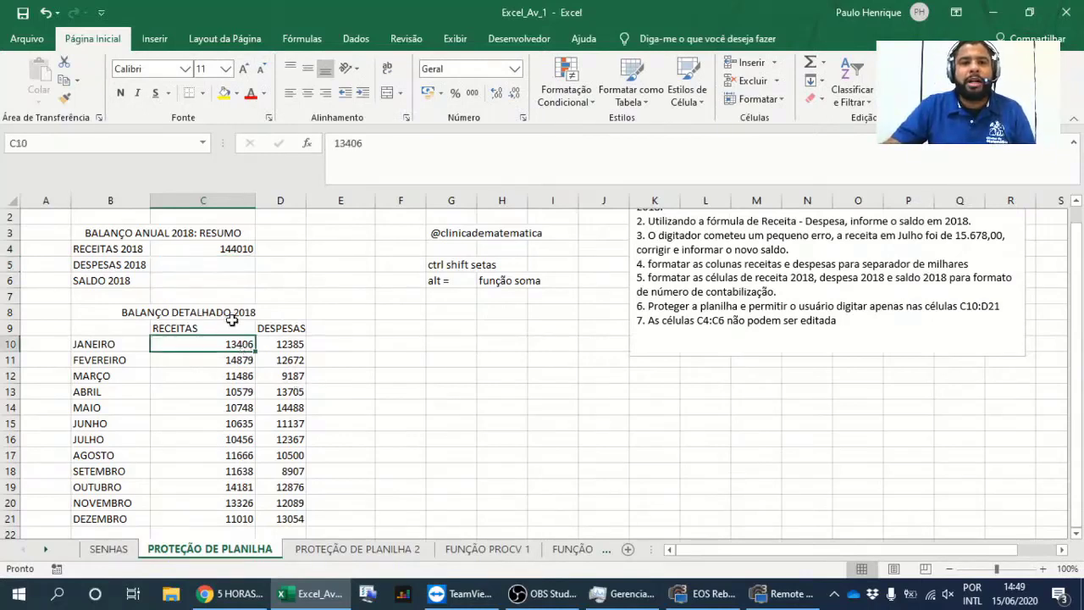
pyautogui.click(227, 263)
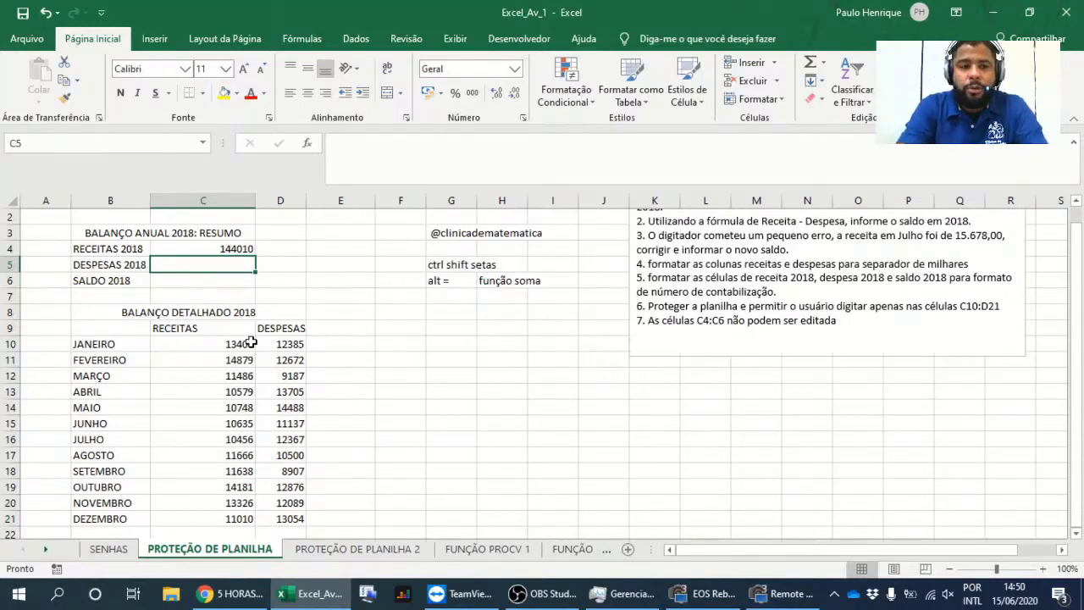
# Enter =SOMA(D10:D21) in C5 to total the DESPESAS column, showing 143367.
pyautogui.hotkey('alt', '=')
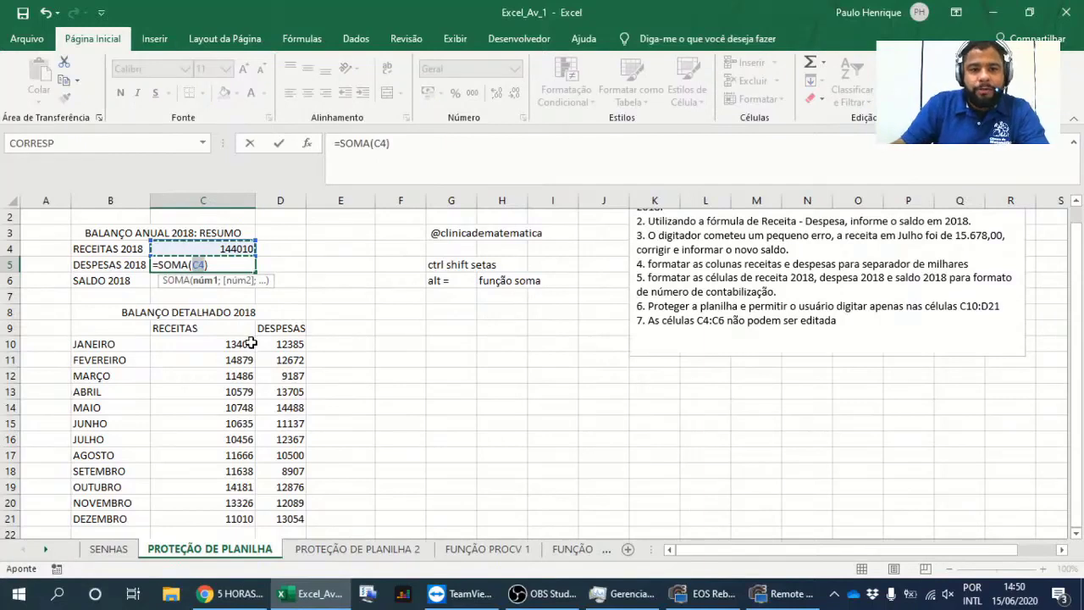
pyautogui.click(292, 344)
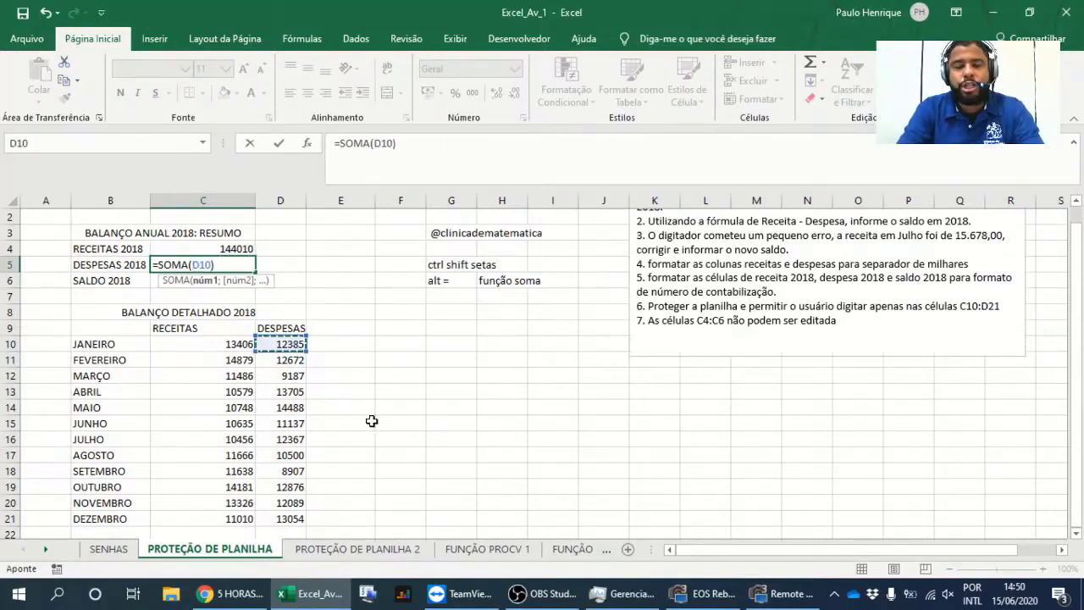
pyautogui.hotkey('ctrl', 'shift', 'Down')
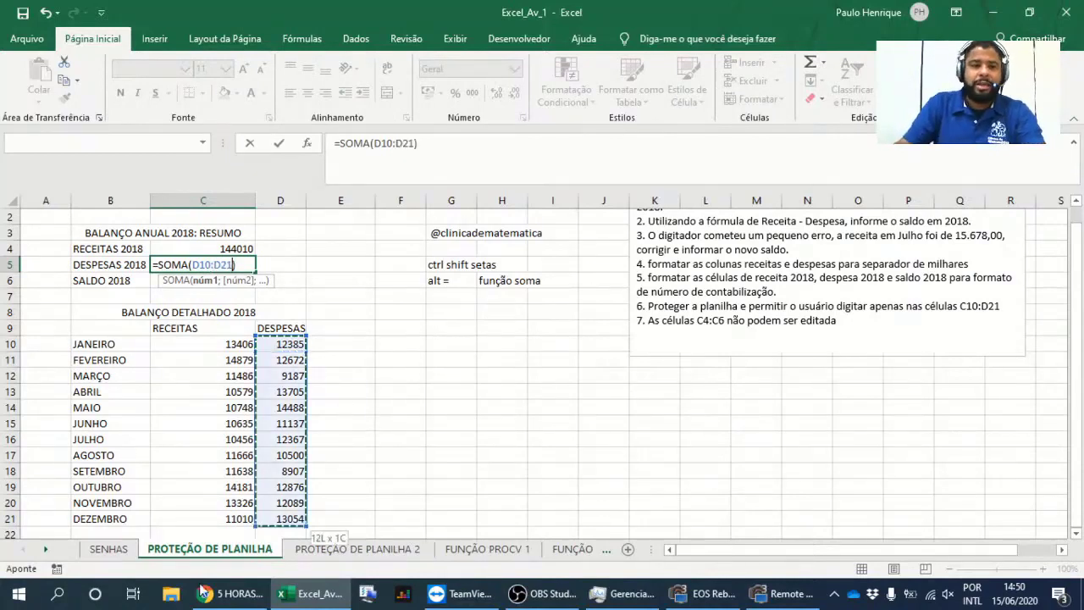
pyautogui.moveTo(292, 342); pyautogui.dragTo(292, 519)
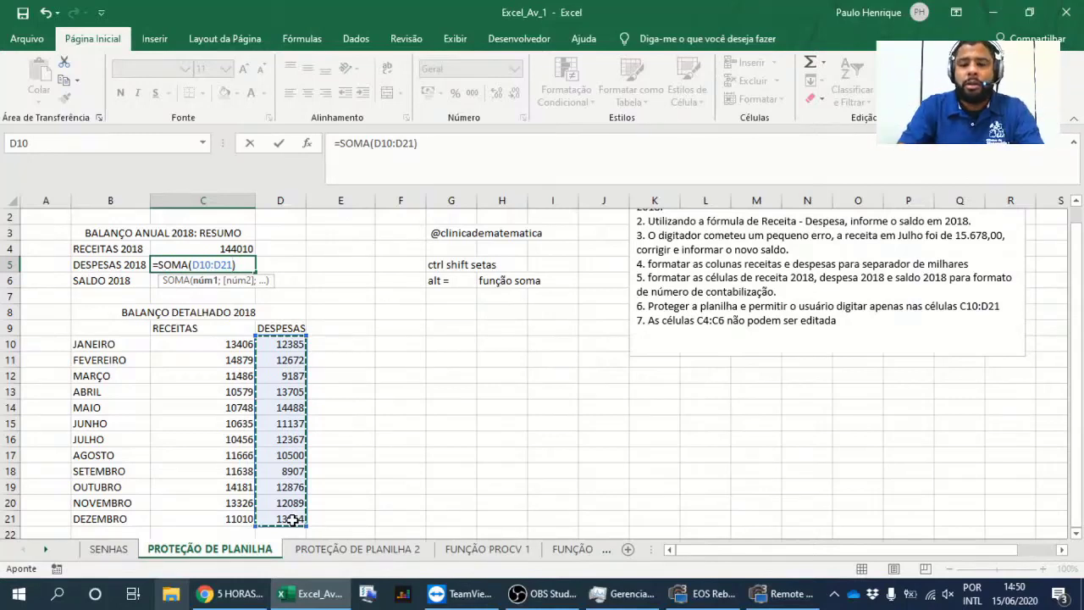
pyautogui.press('Up')
pyautogui.press('Down')
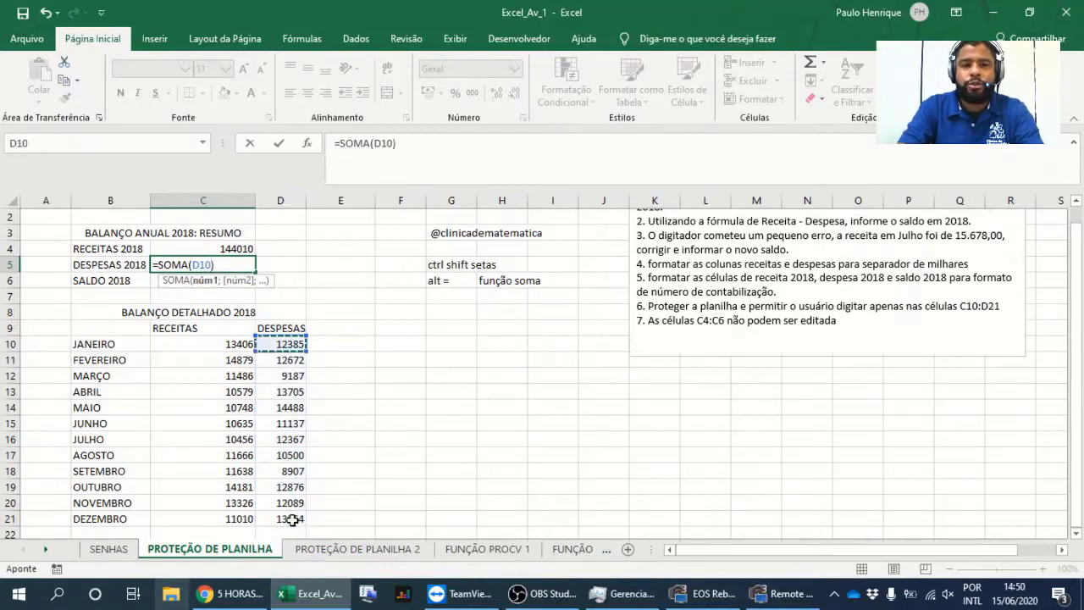
pyautogui.hotkey('ctrl', 'shift', 'Down')
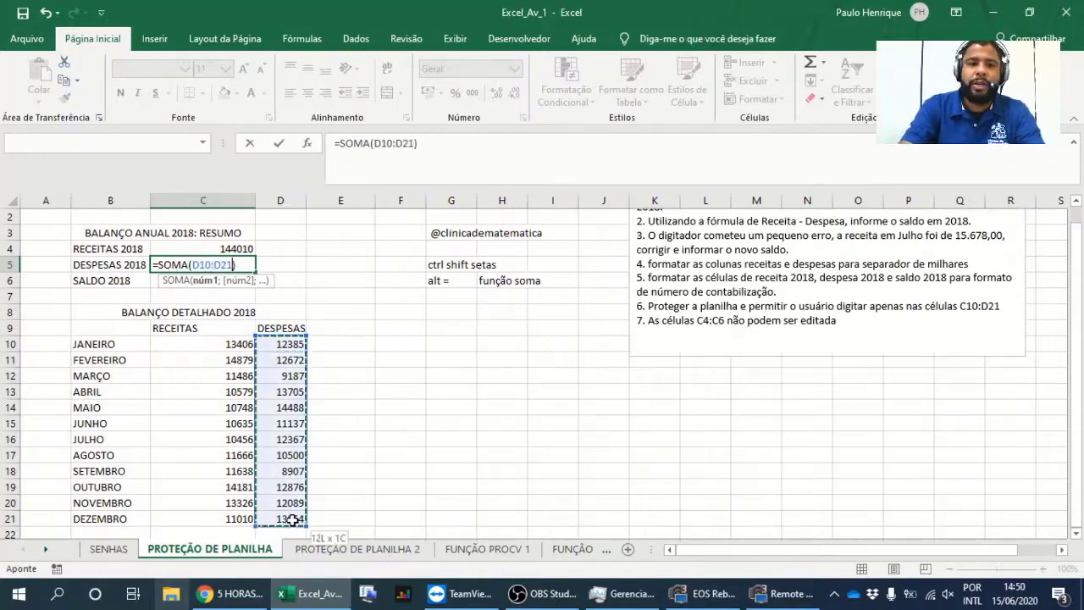
pyautogui.press('Return')
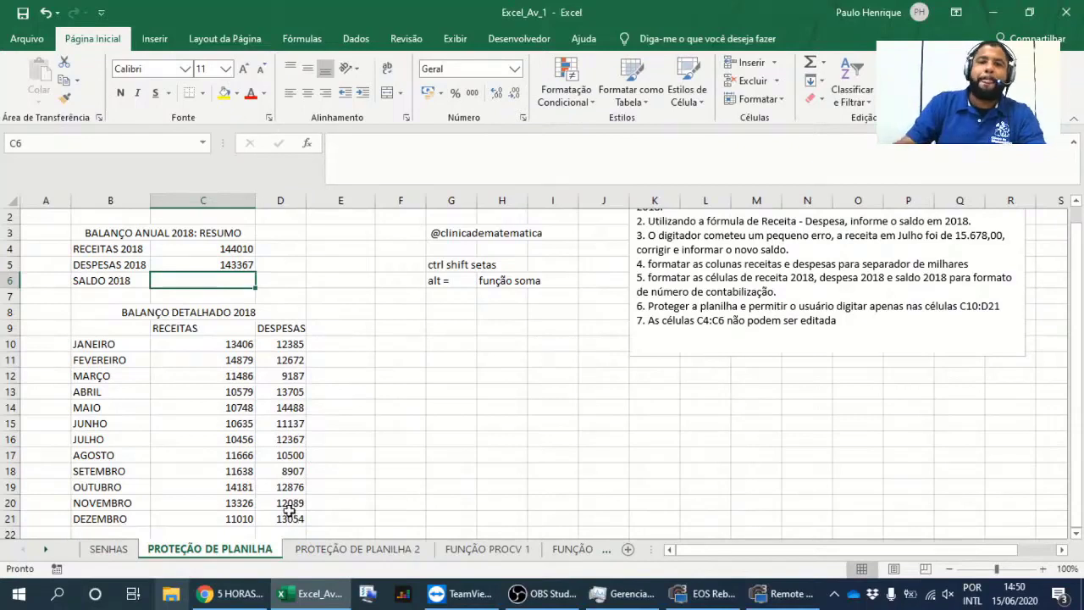
pyautogui.scroll(1, 887, 271)
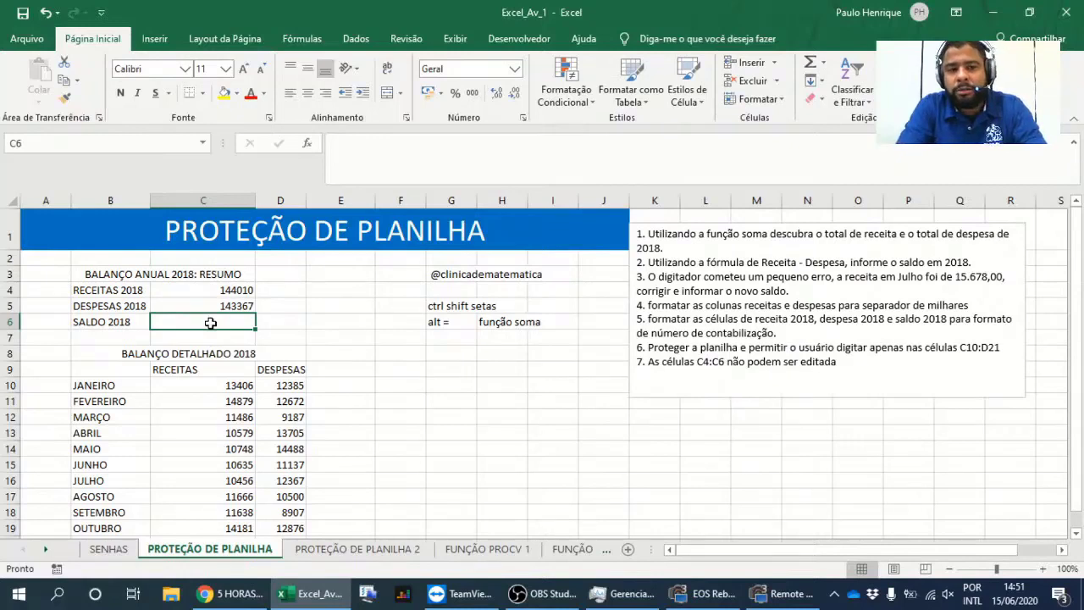
# Set C6 to =C4-C5 so SALDO 2018 shows 643.
pyautogui.write('=')
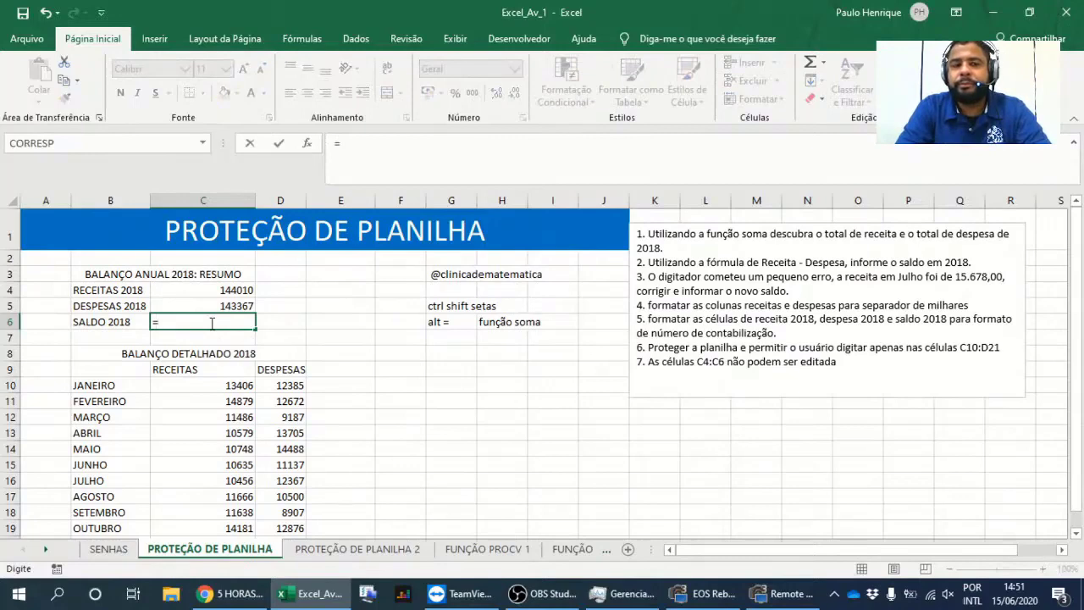
pyautogui.click(216, 290)
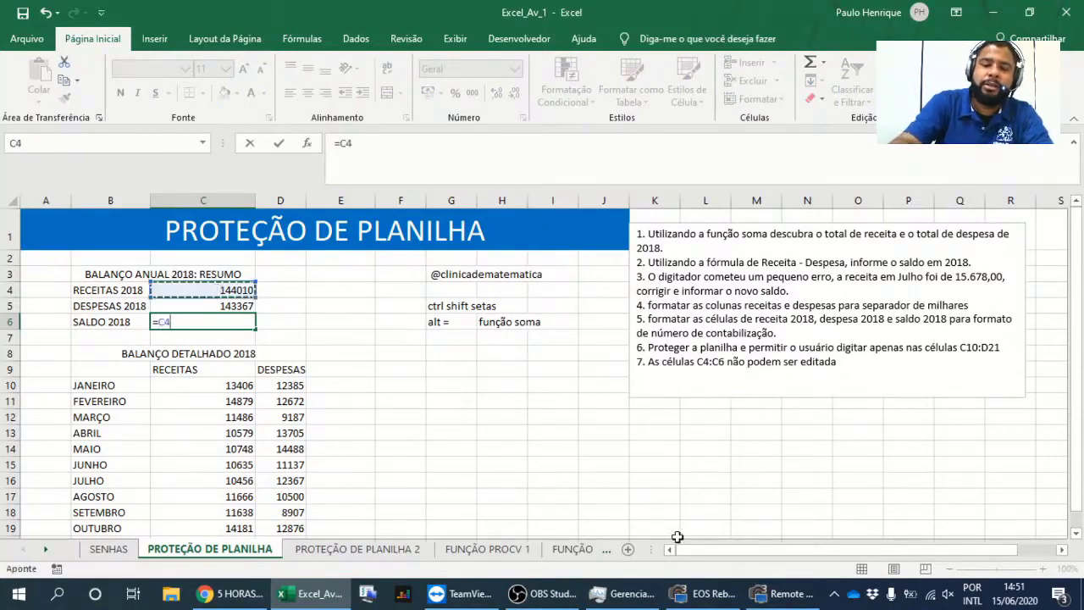
pyautogui.write('-')
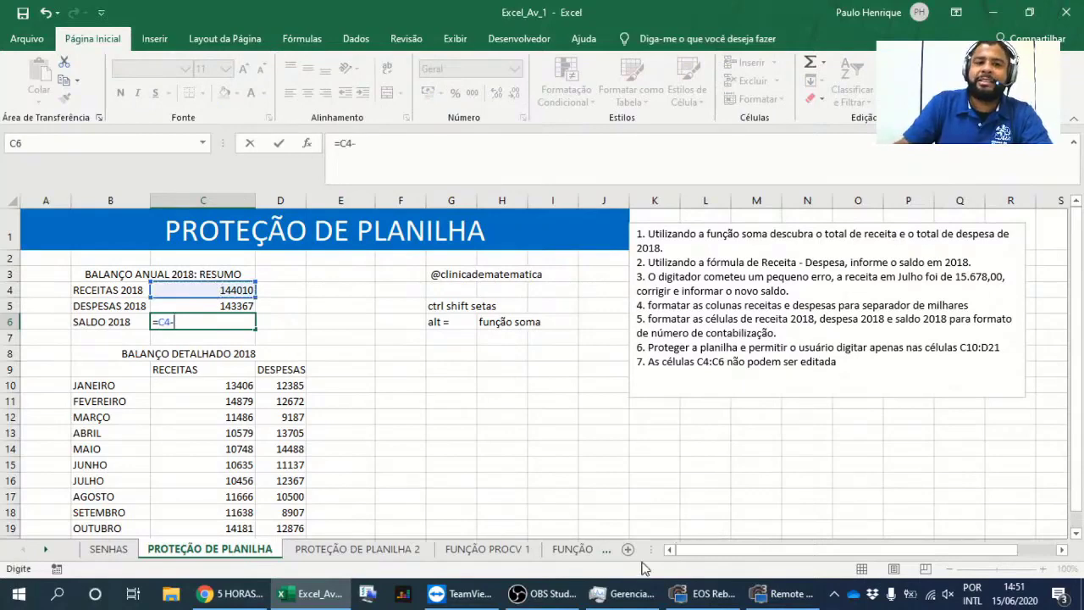
pyautogui.click(236, 305)
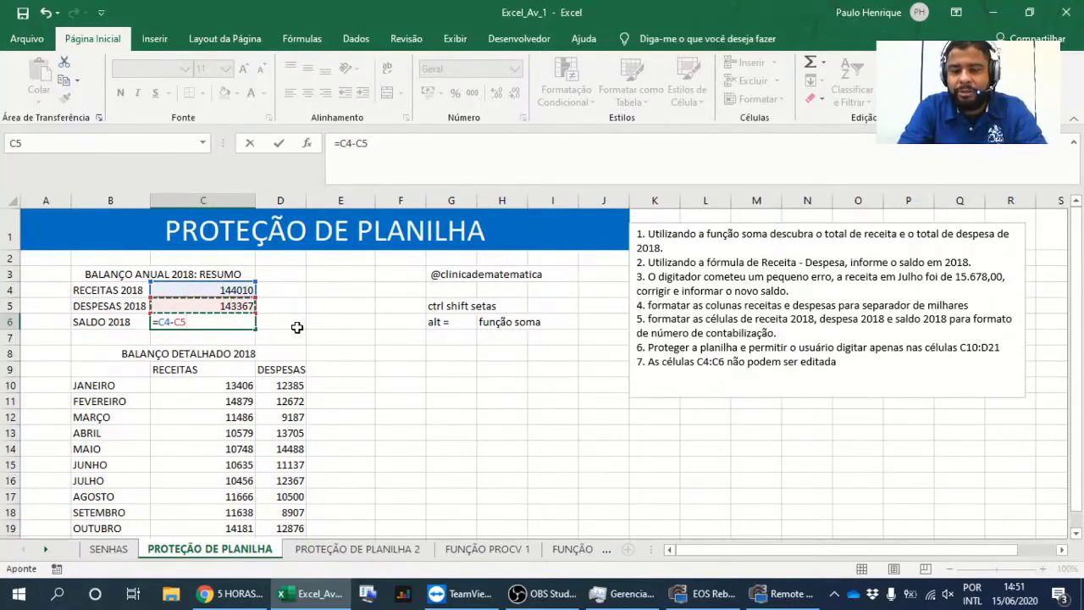
pyautogui.press('Return')
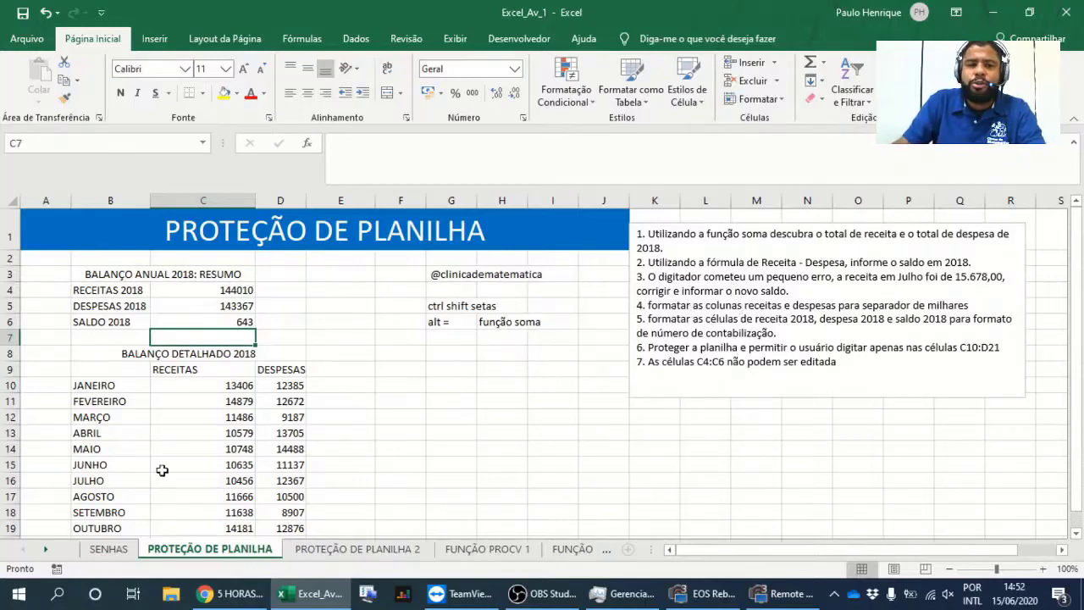
# Change July's receita in C16 to 15678, raising RECEITAS to 149232 and the balance to 5865.
pyautogui.click(207, 484)
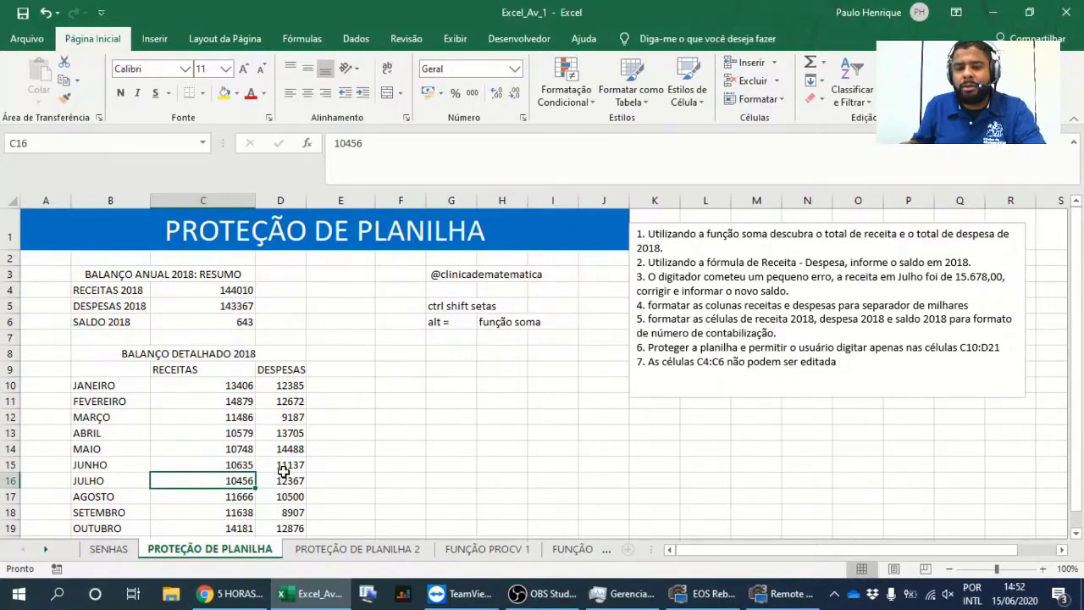
pyautogui.write('15')
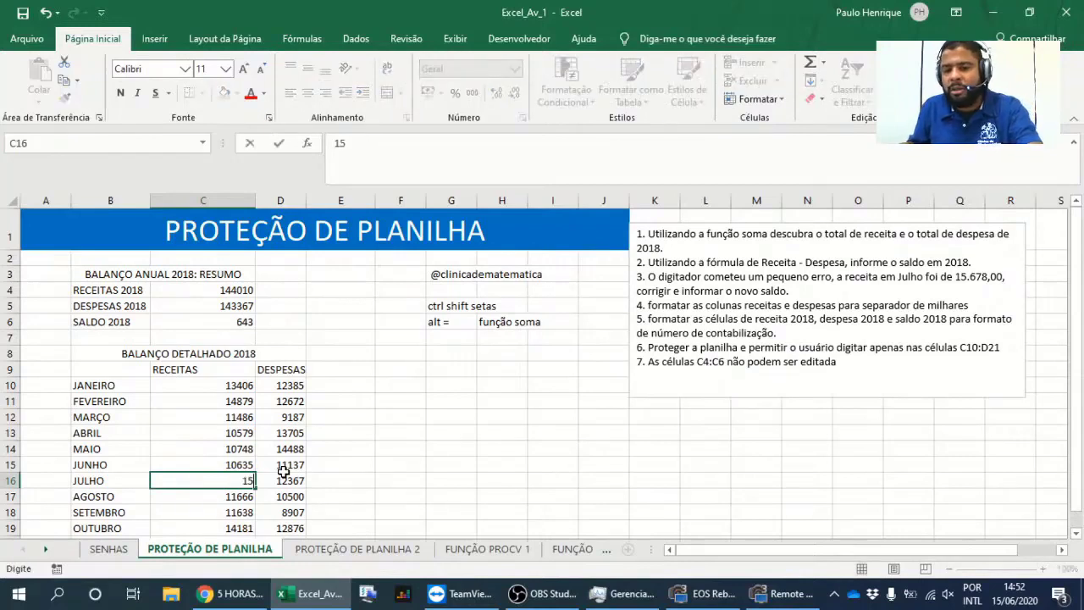
pyautogui.write('678')
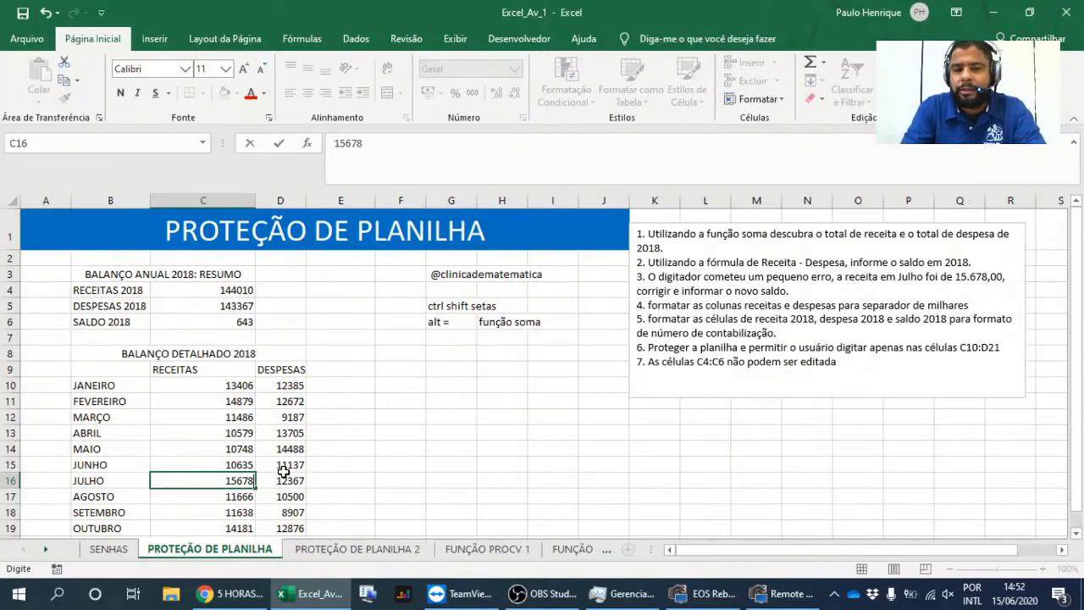
pyautogui.press('Return')
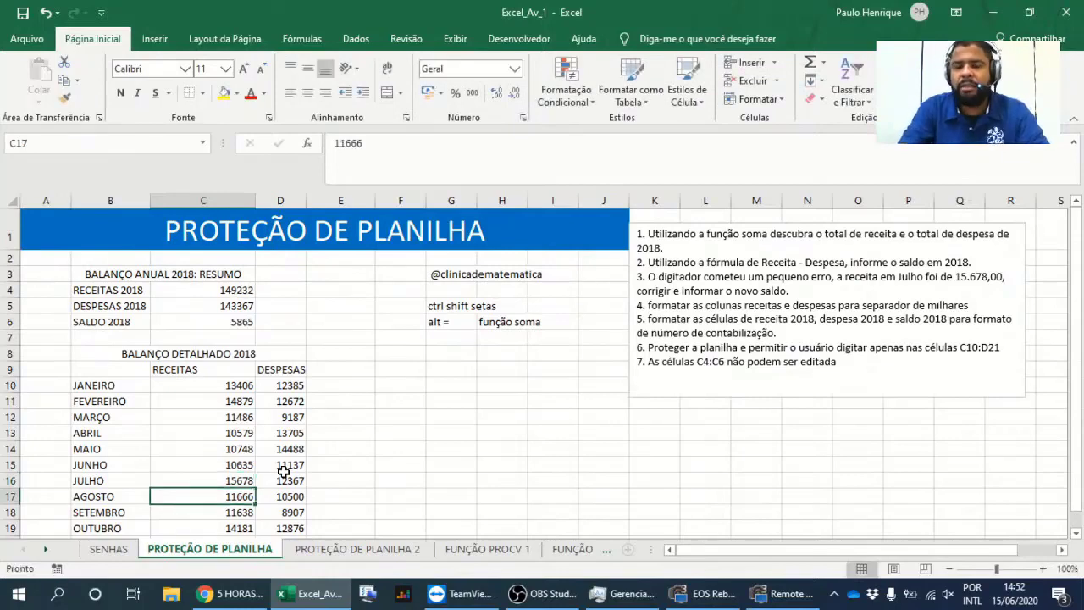
pyautogui.click(241, 322)
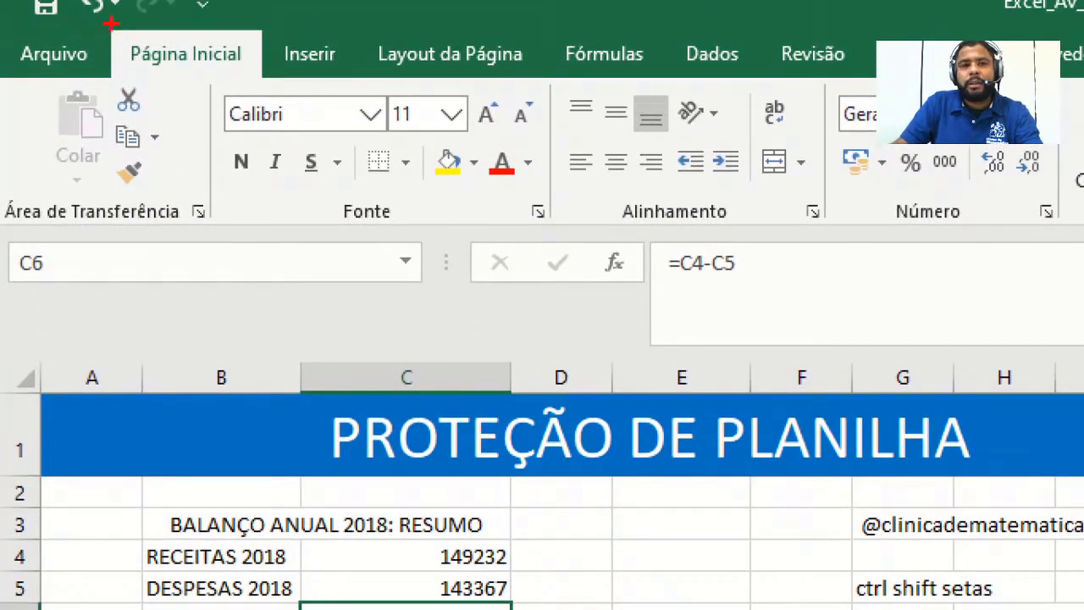
pyautogui.moveTo(111, 30); pyautogui.dragTo(265, 82)
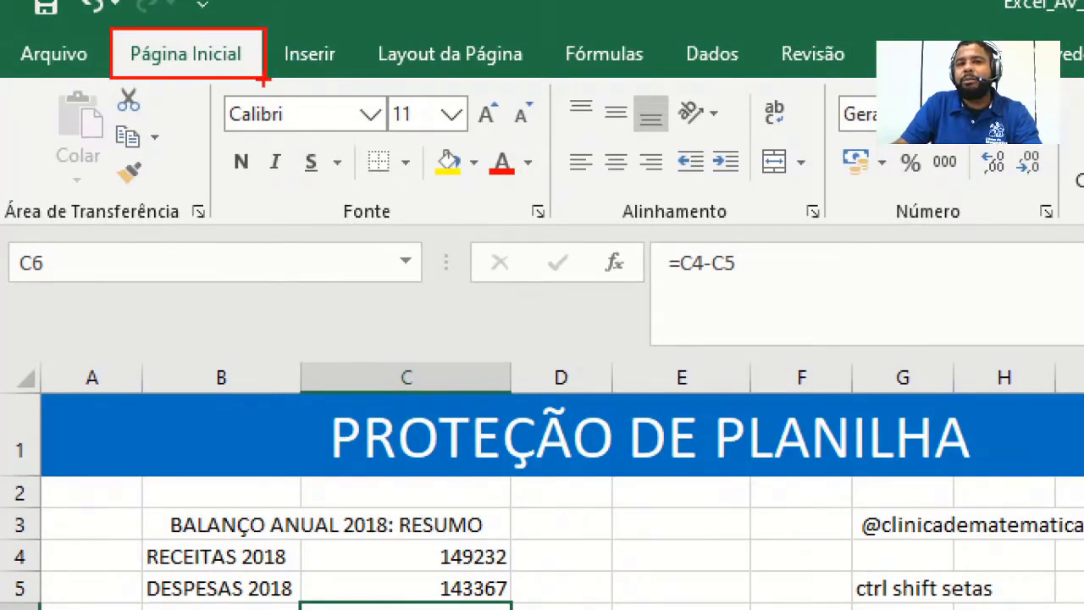
pyautogui.moveTo(878, 197); pyautogui.dragTo(979, 225)
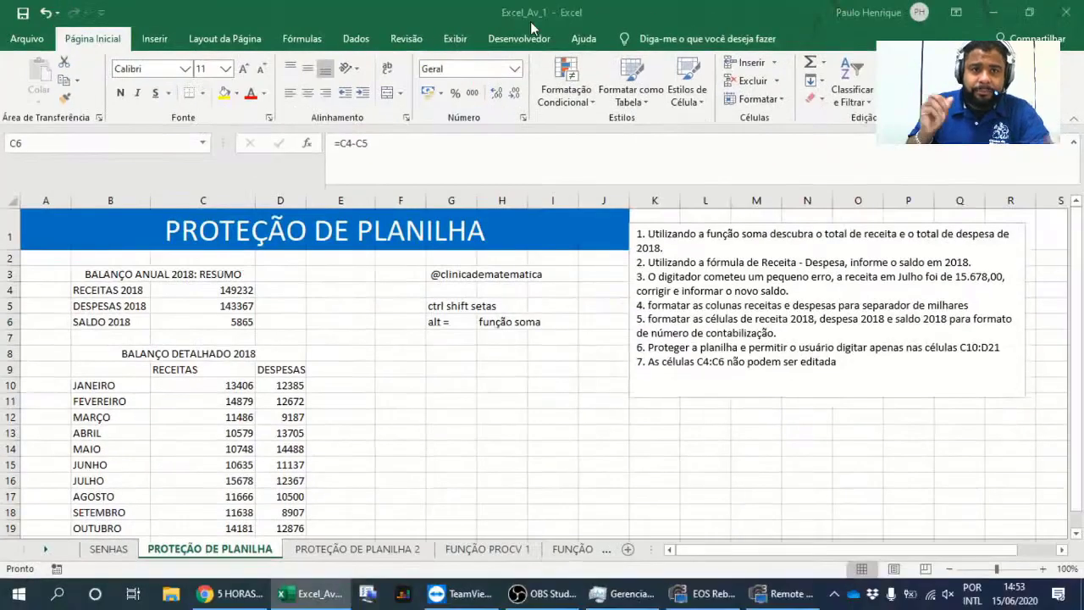
# Apply Comma Style (Separador de Milhares) to the monthly receitas and despesas values.
pyautogui.click(530, 21)
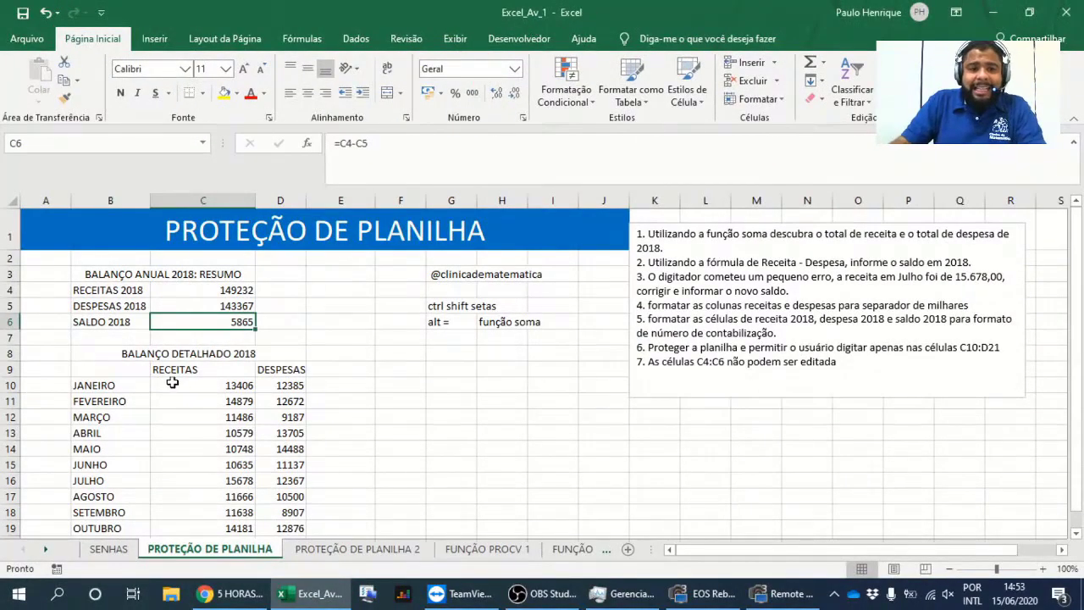
pyautogui.moveTo(188, 385); pyautogui.dragTo(279, 527)
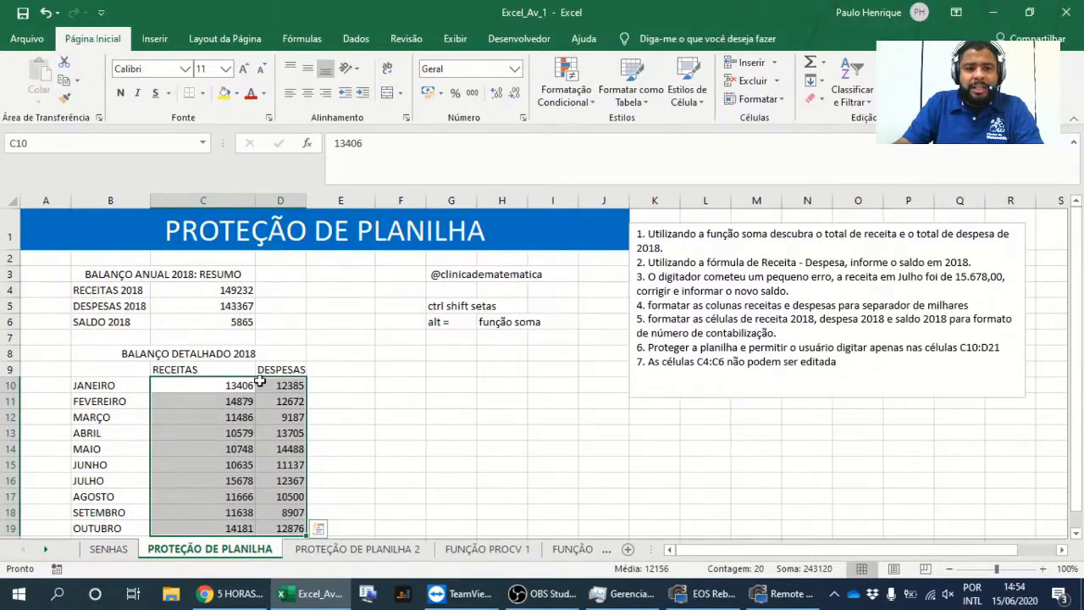
pyautogui.click(471, 94)
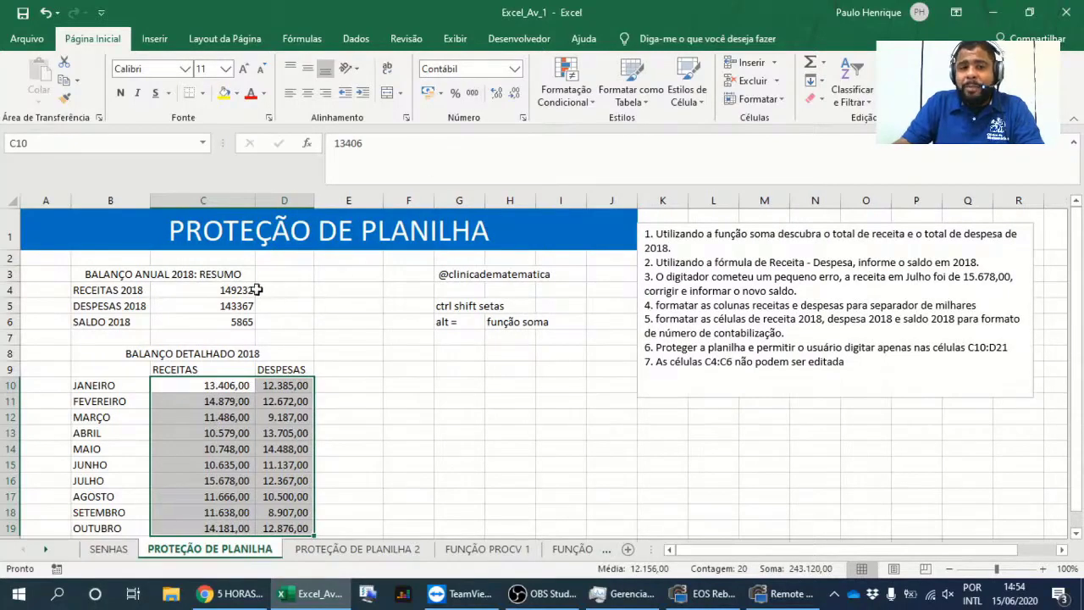
pyautogui.moveTo(233, 290); pyautogui.dragTo(232, 323)
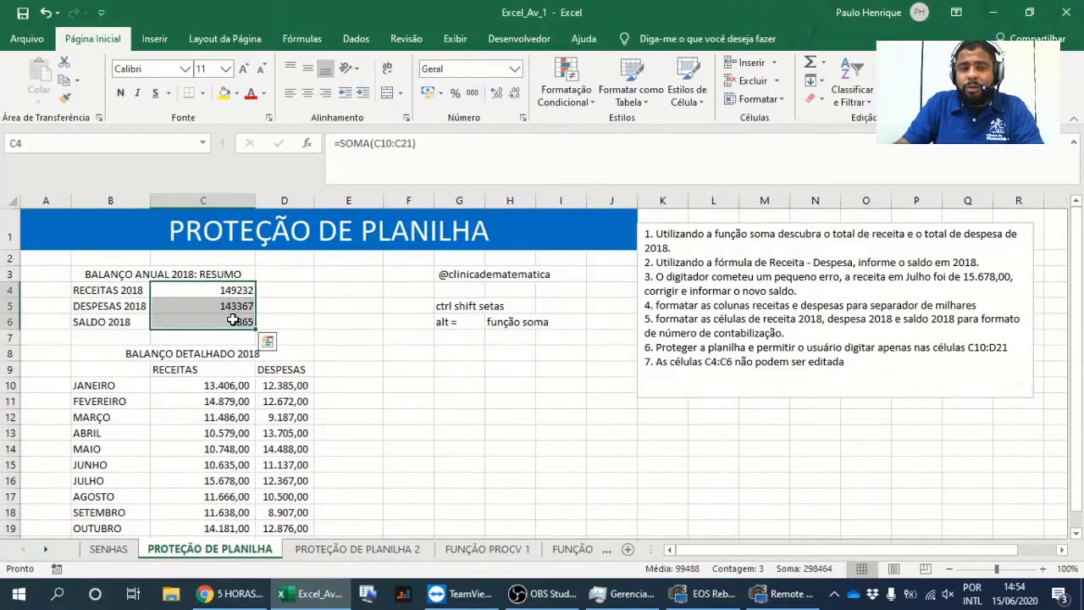
# Format C4:C6 as R$ accounting, e.g. R$ 149.232,00 and R$ 5.865,00.
pyautogui.click(428, 93)
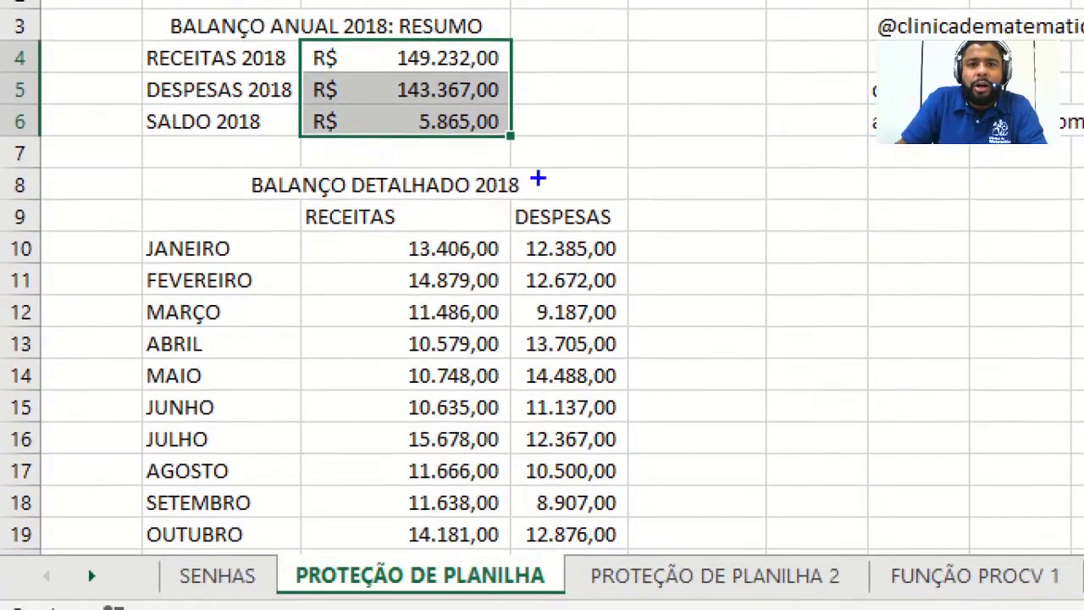
pyautogui.moveTo(463, 53); pyautogui.dragTo(480, 140)
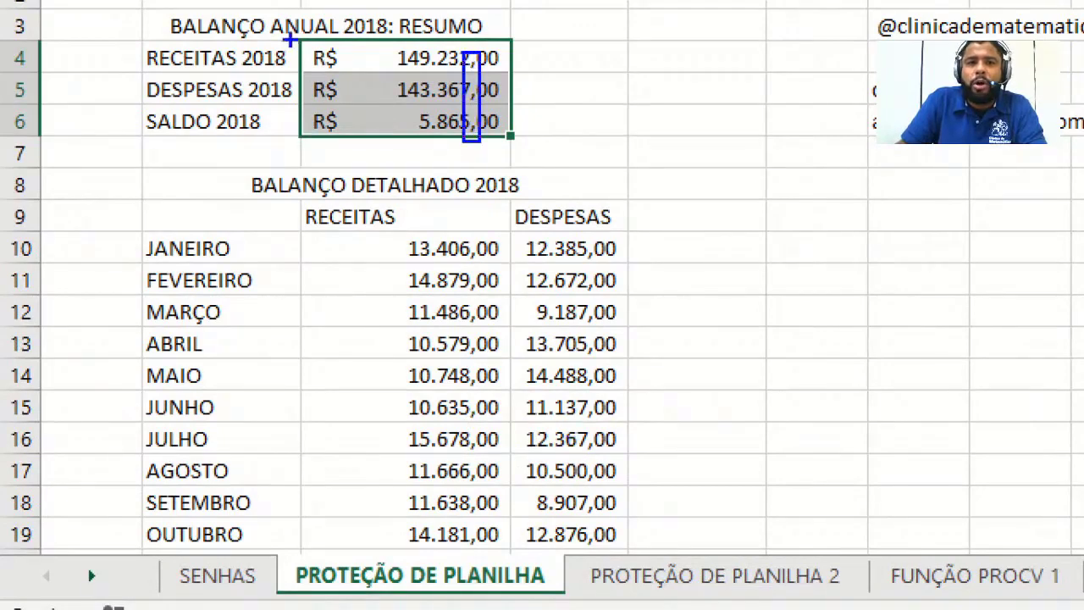
pyautogui.moveTo(306, 44); pyautogui.dragTo(345, 138)
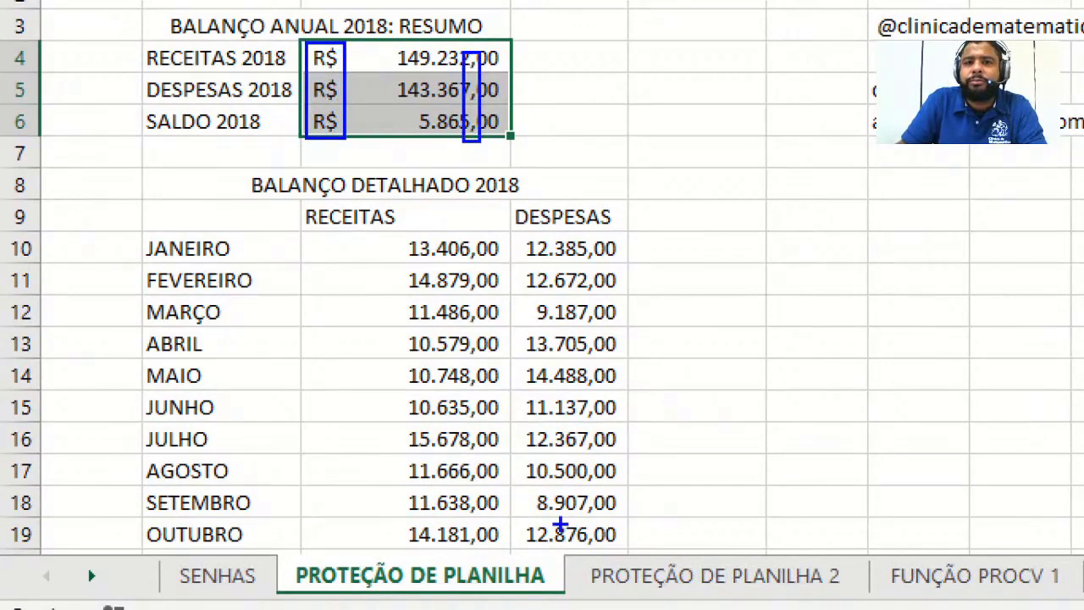
pyautogui.moveTo(423, 51); pyautogui.dragTo(443, 140)
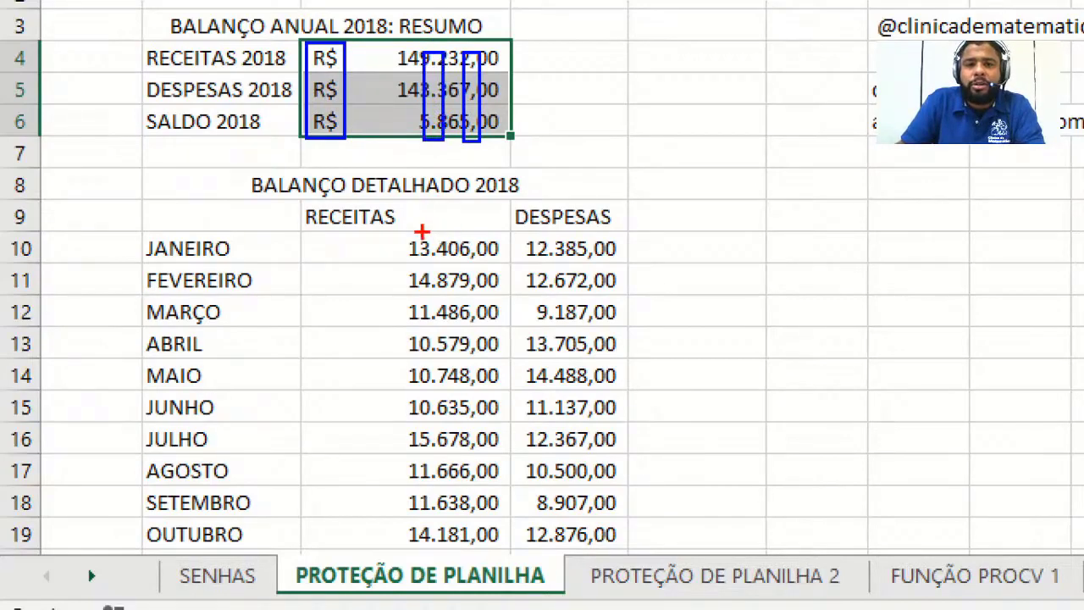
pyautogui.moveTo(422, 230); pyautogui.dragTo(443, 549)
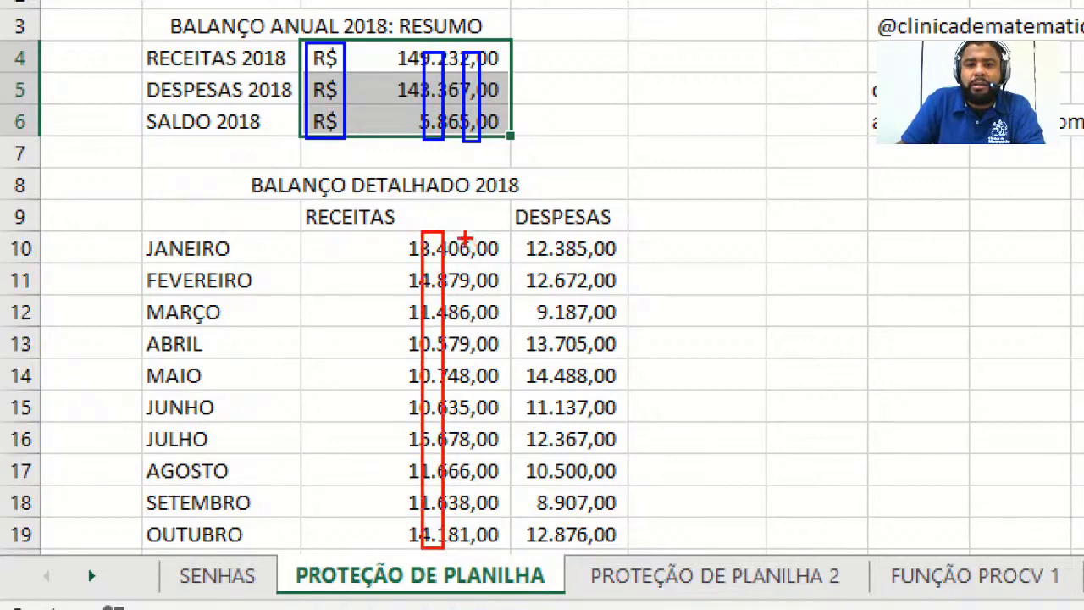
pyautogui.moveTo(465, 238); pyautogui.dragTo(482, 548)
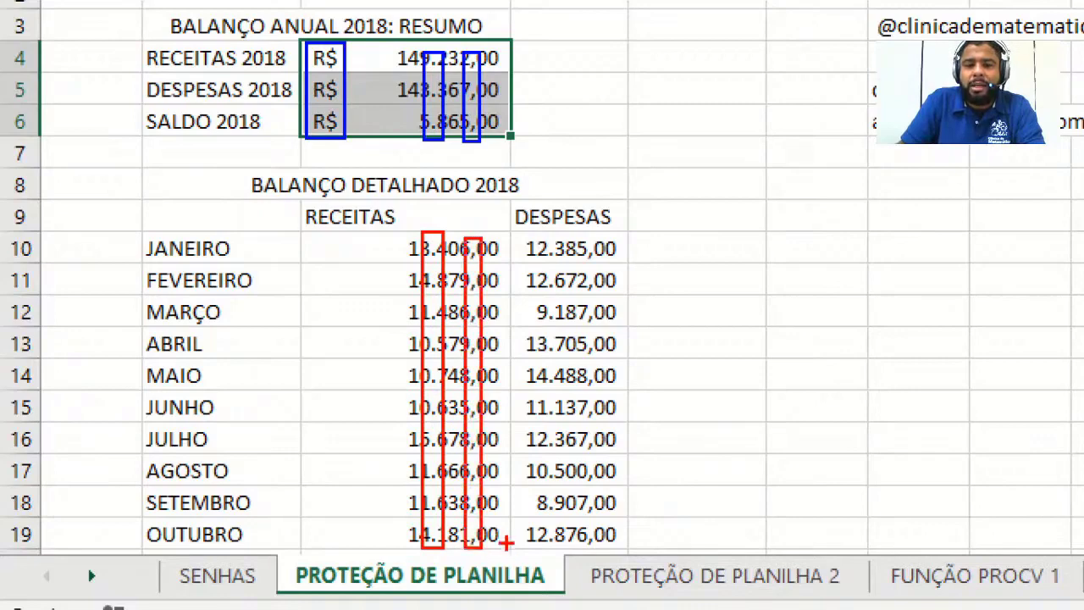
pyautogui.moveTo(506, 542)
pyautogui.mouseDown()
pyautogui.moveTo(521, 337)
pyautogui.moveTo(509, 234)
pyautogui.mouseUp()
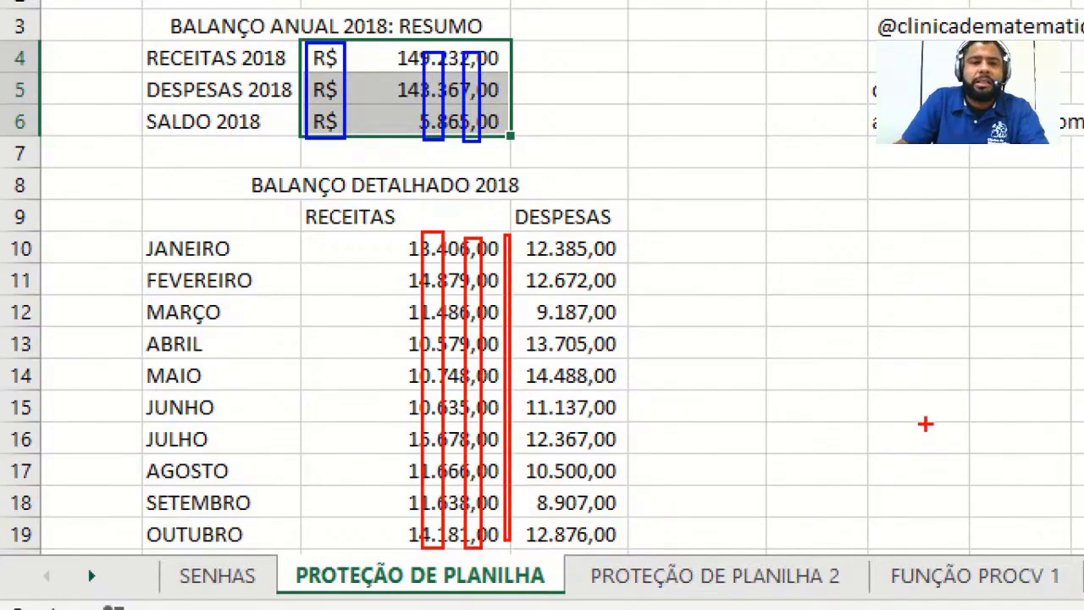
pyautogui.press('Escape')
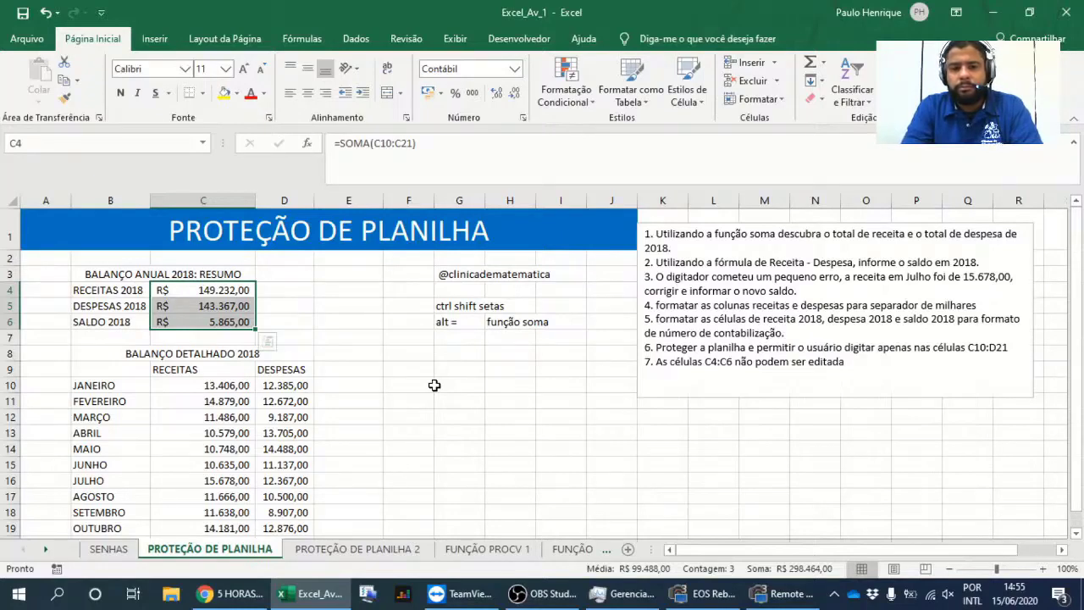
pyautogui.click(434, 385)
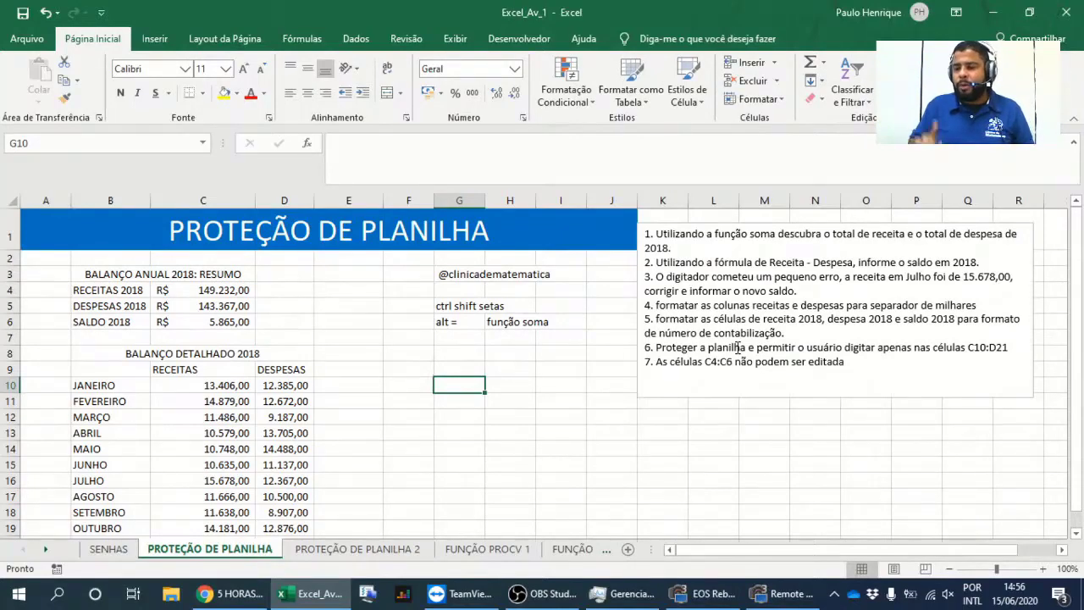
# Apply thousands separators to all the monthly values in C10:D21.
pyautogui.scroll(-1, 353, 405)
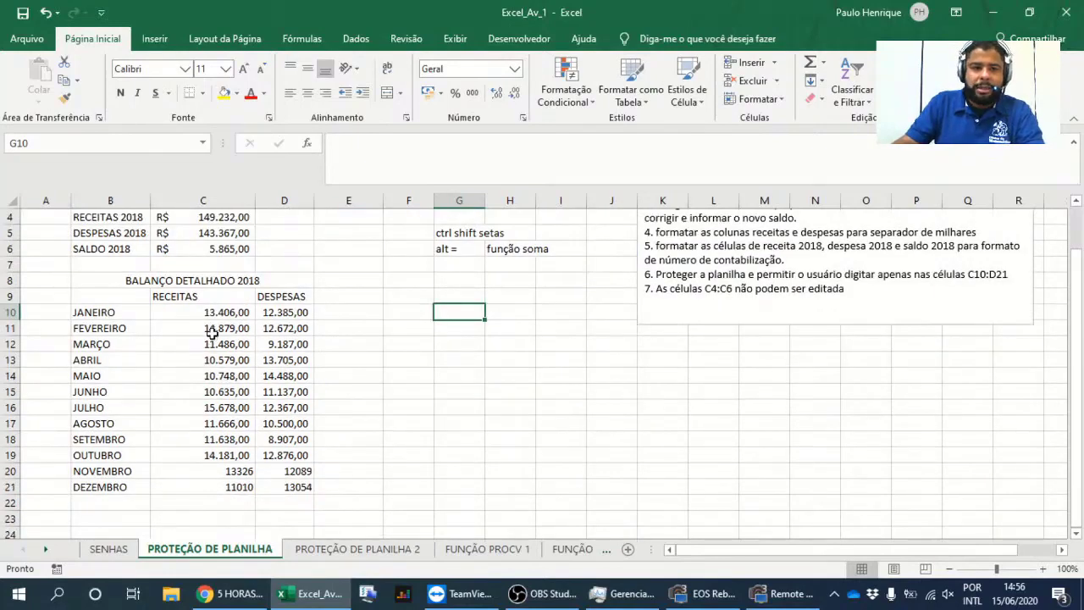
pyautogui.moveTo(212, 314); pyautogui.dragTo(275, 489)
pyautogui.click(472, 95)
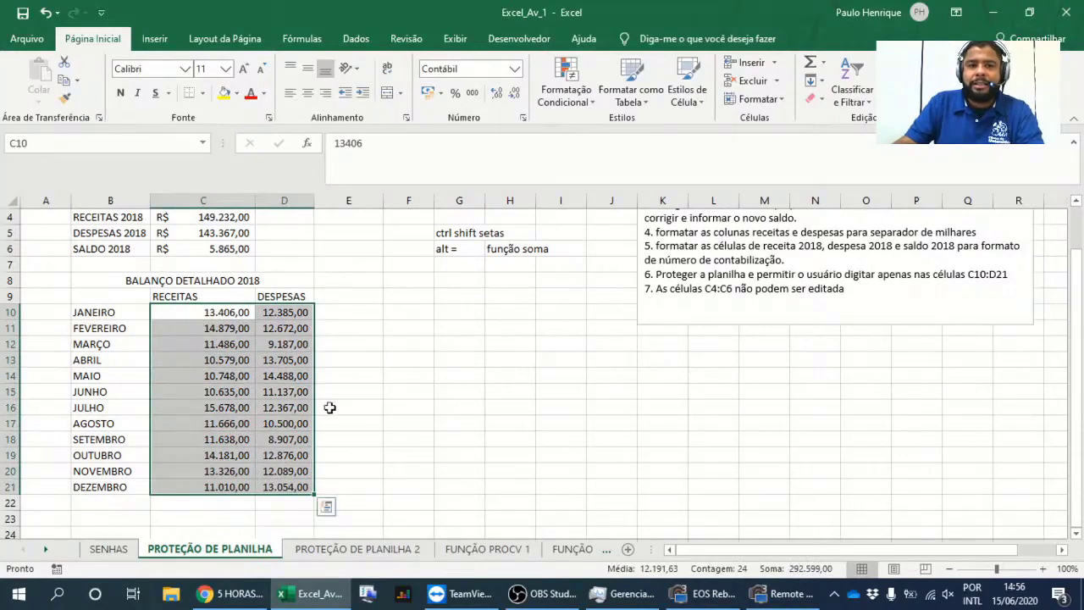
pyautogui.click(221, 313)
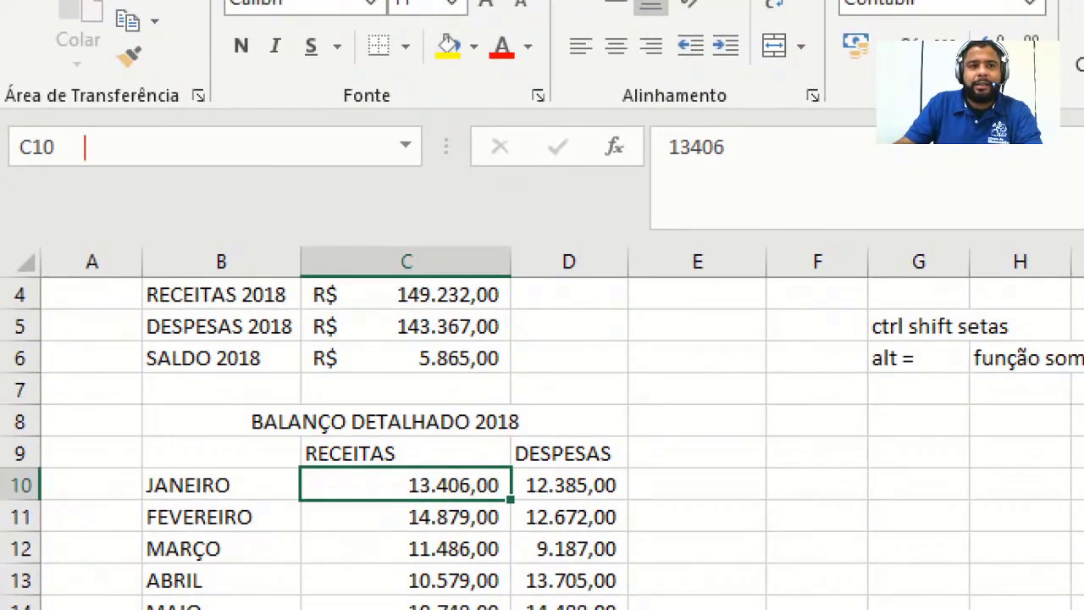
# Select the range C10:D21 by entering c10:d21 in the Name Box.
pyautogui.write('c')
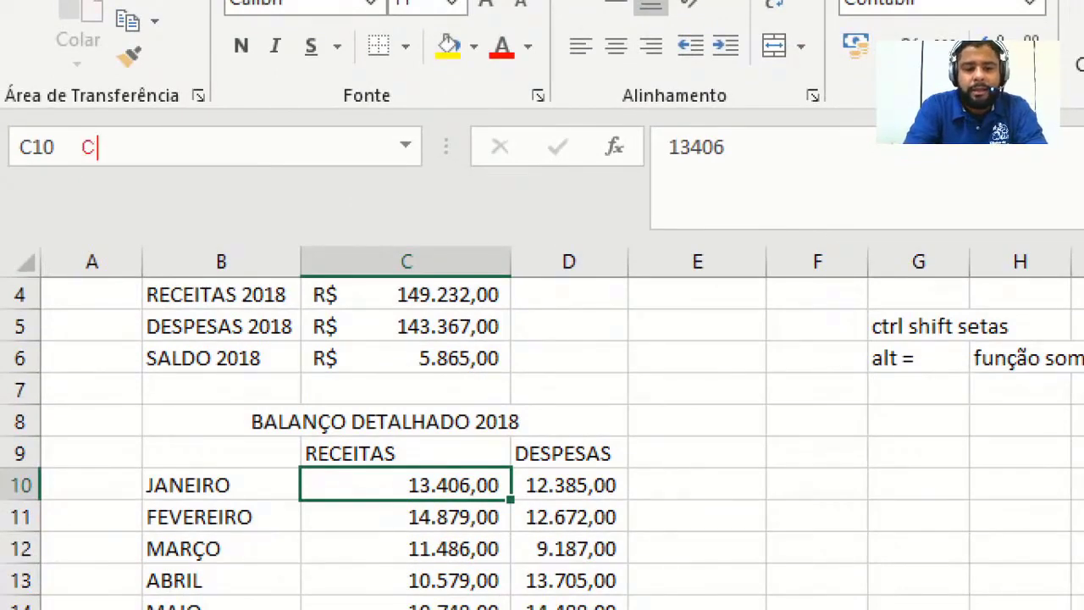
pyautogui.write('10:')
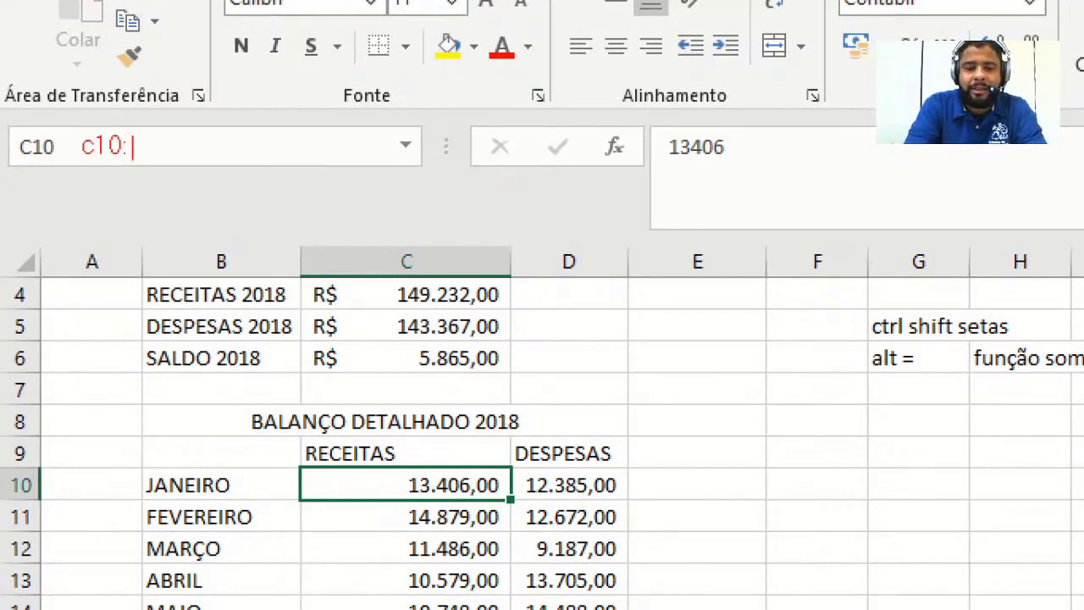
pyautogui.write('d21')
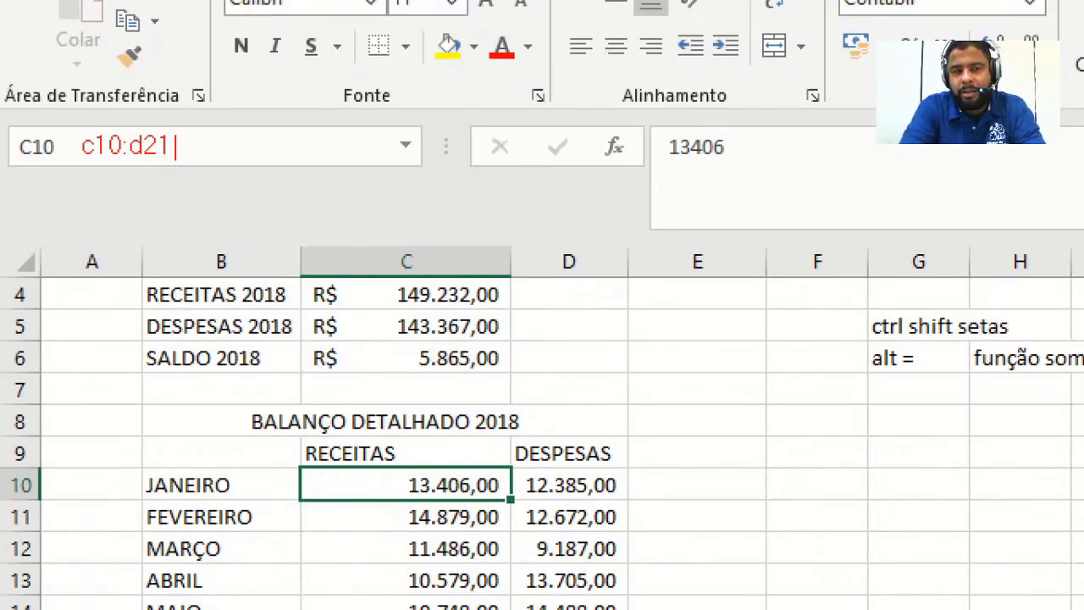
pyautogui.write('cai')
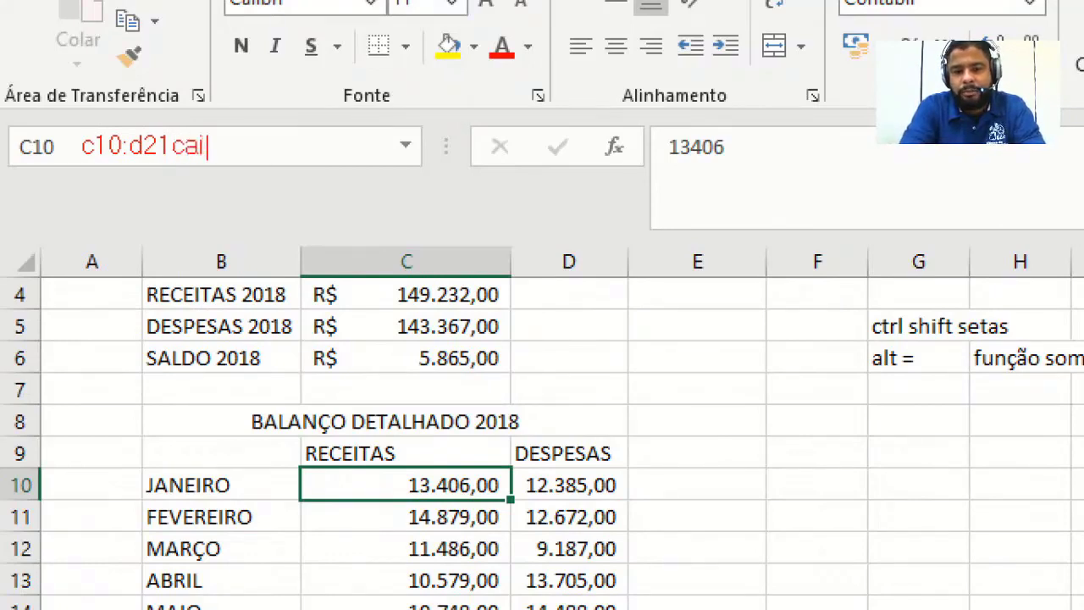
pyautogui.write('xa de ')
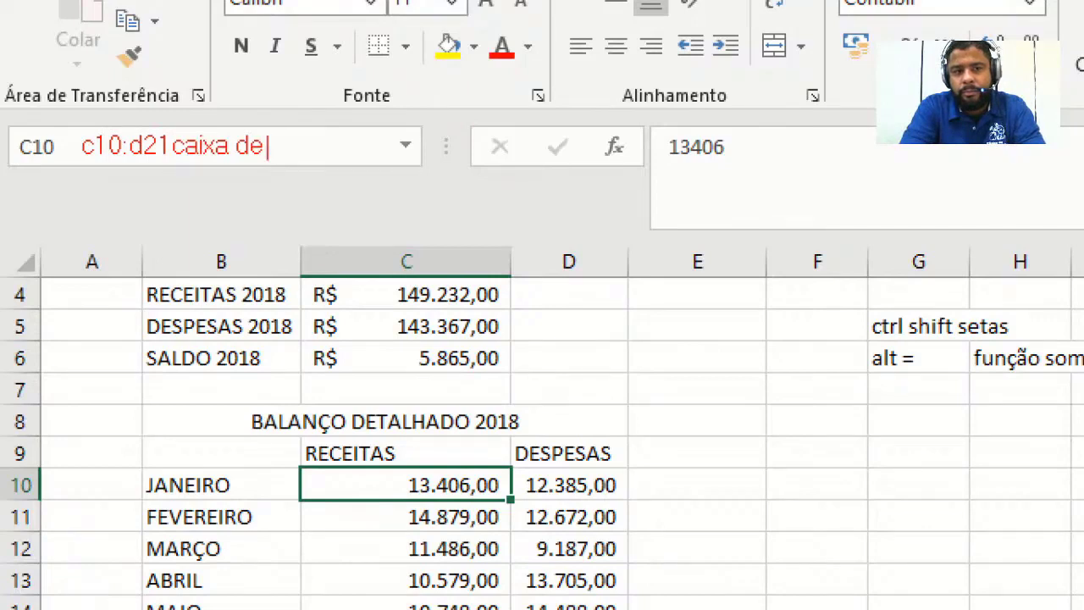
pyautogui.write('te')
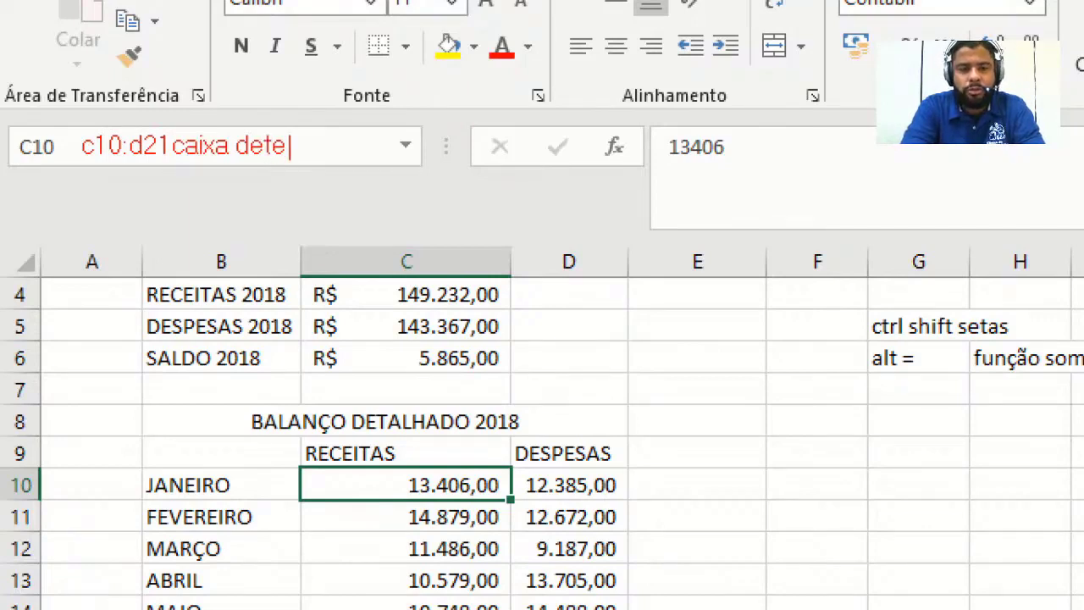
pyautogui.press('BackSpace')
pyautogui.press('BackSpace')
pyautogui.press('BackSpace')
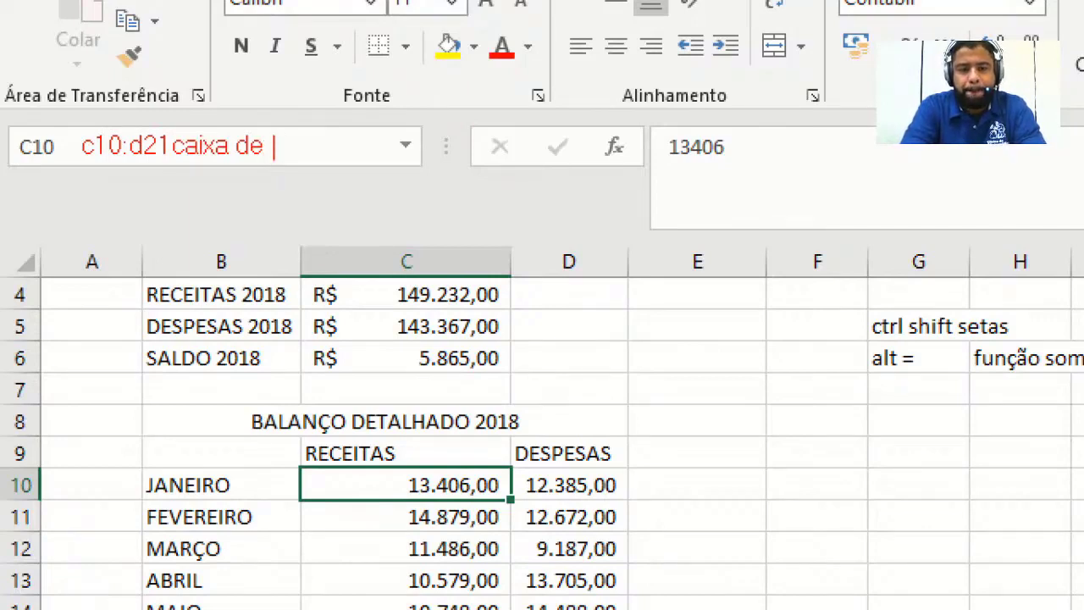
pyautogui.write('texto')
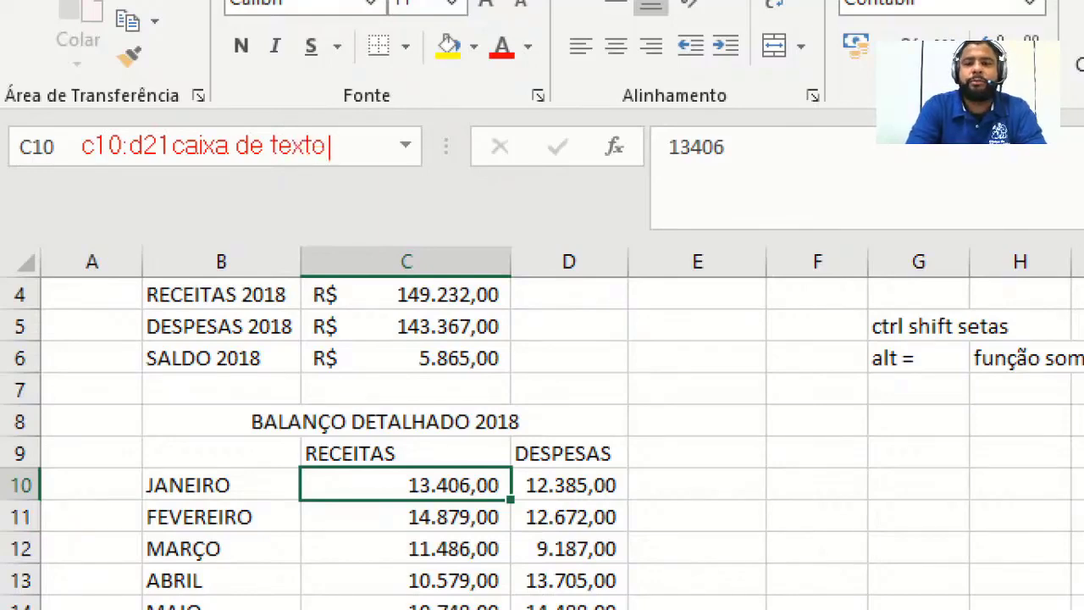
pyautogui.press('Escape')
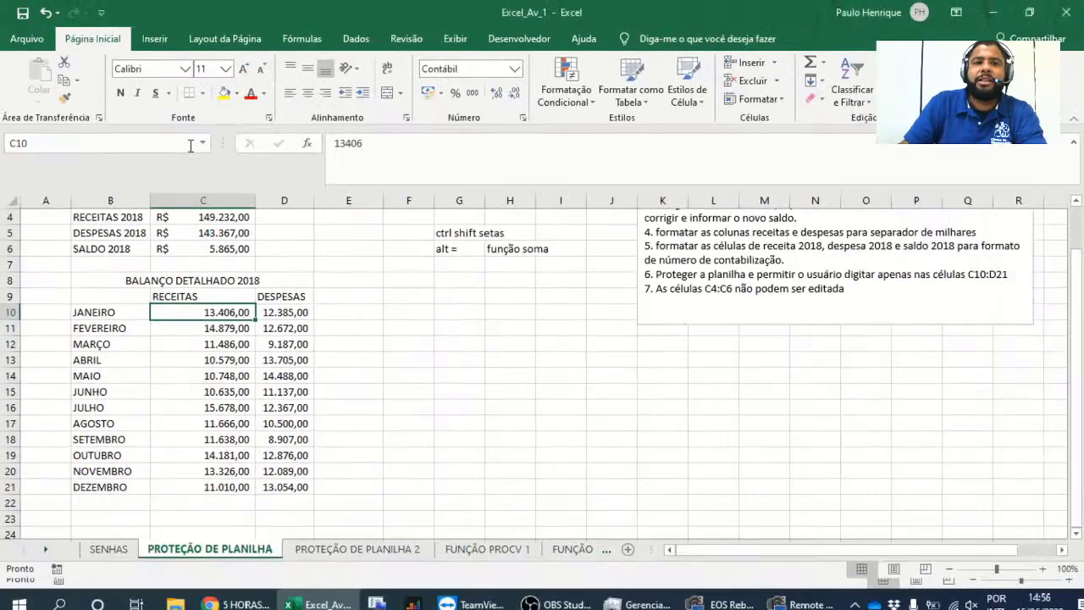
pyautogui.click(45, 143)
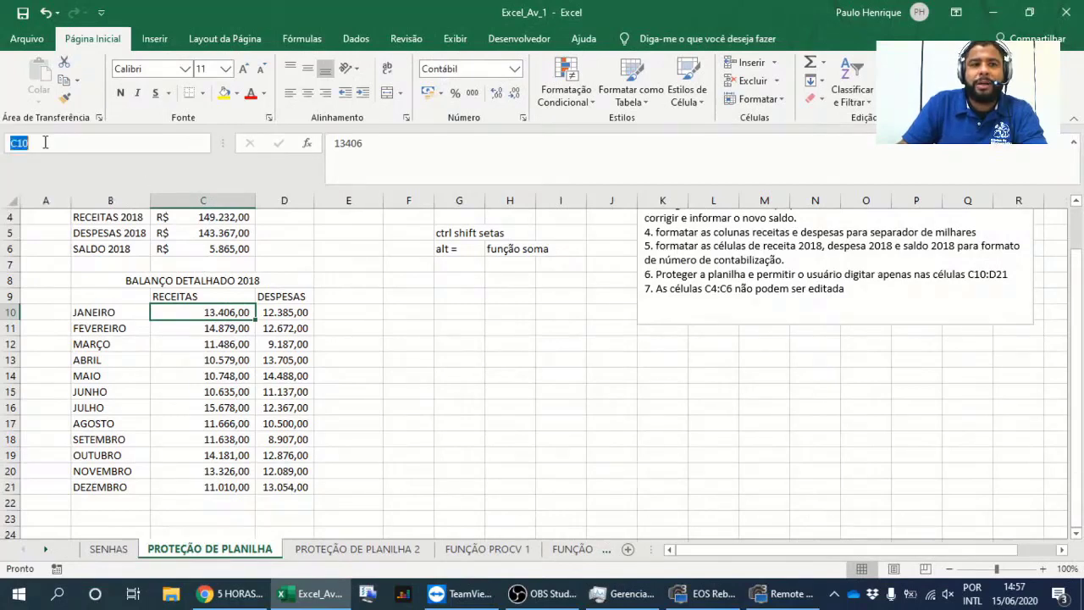
pyautogui.write('c10:d')
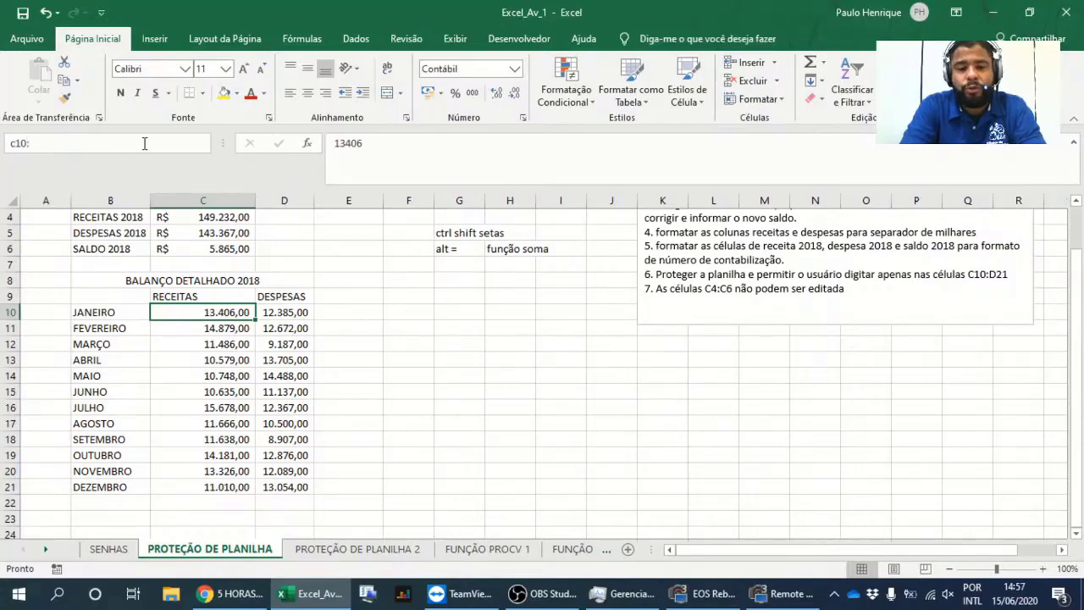
pyautogui.write('21')
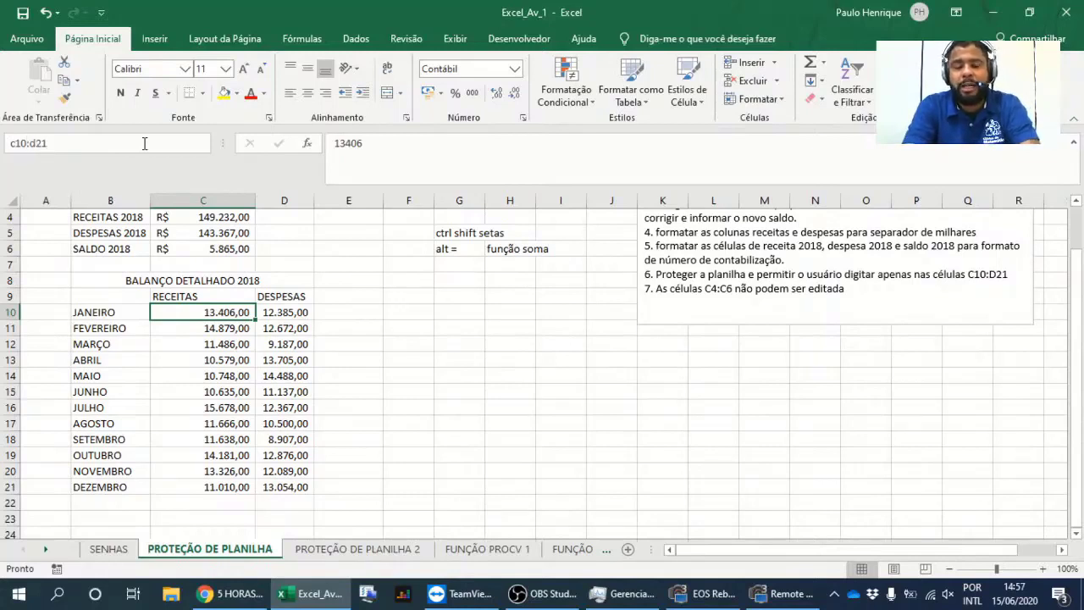
pyautogui.press('Return')
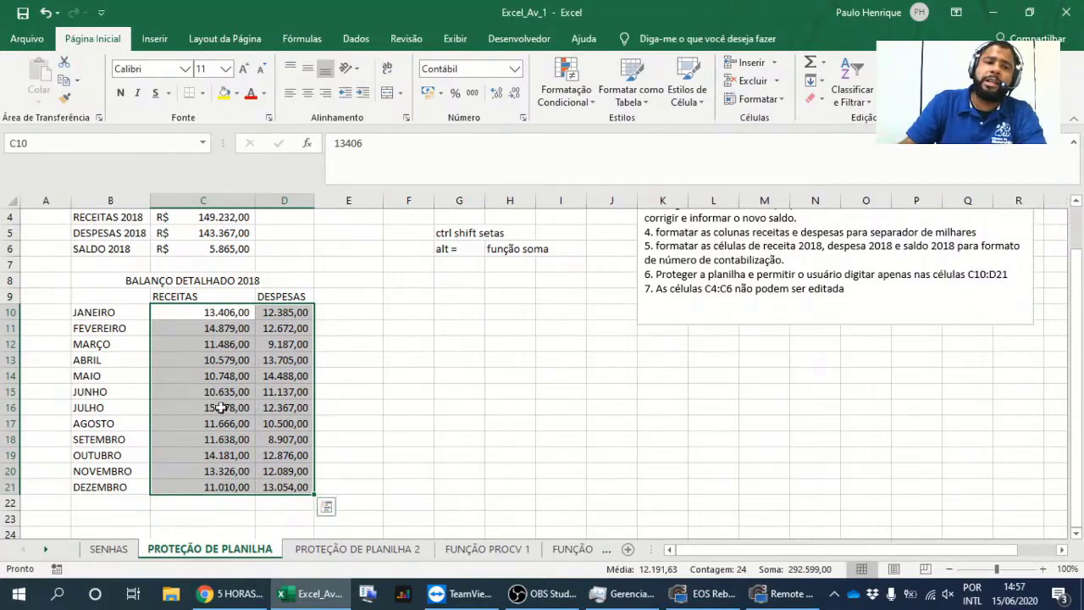
# Give C10:D21 a red font colour and an orange fill.
pyautogui.scroll(1, 223, 389)
pyautogui.scroll(-1, 223, 390)
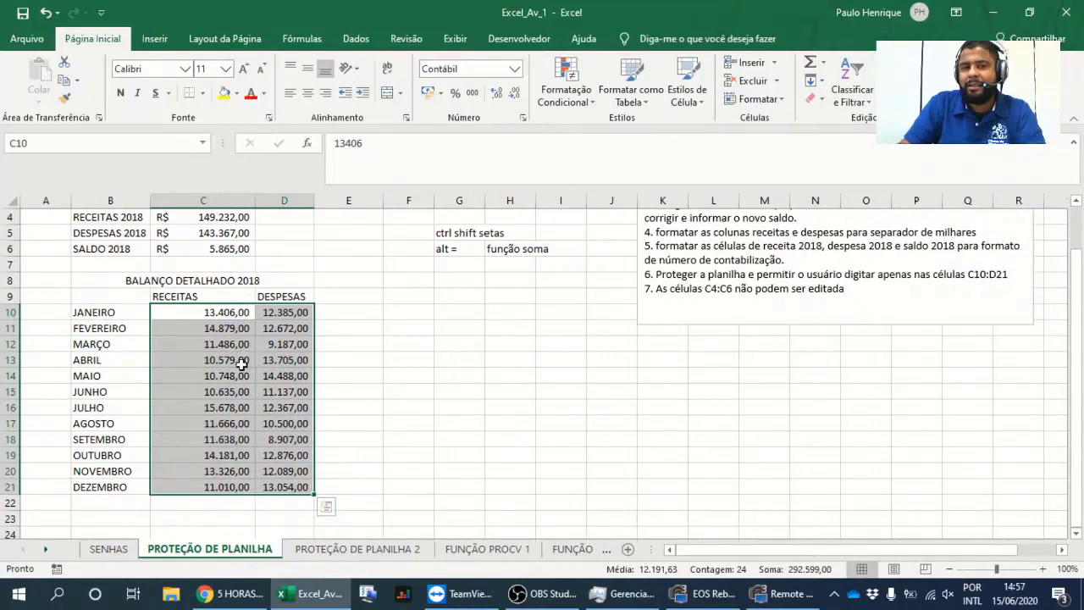
pyautogui.click(264, 93)
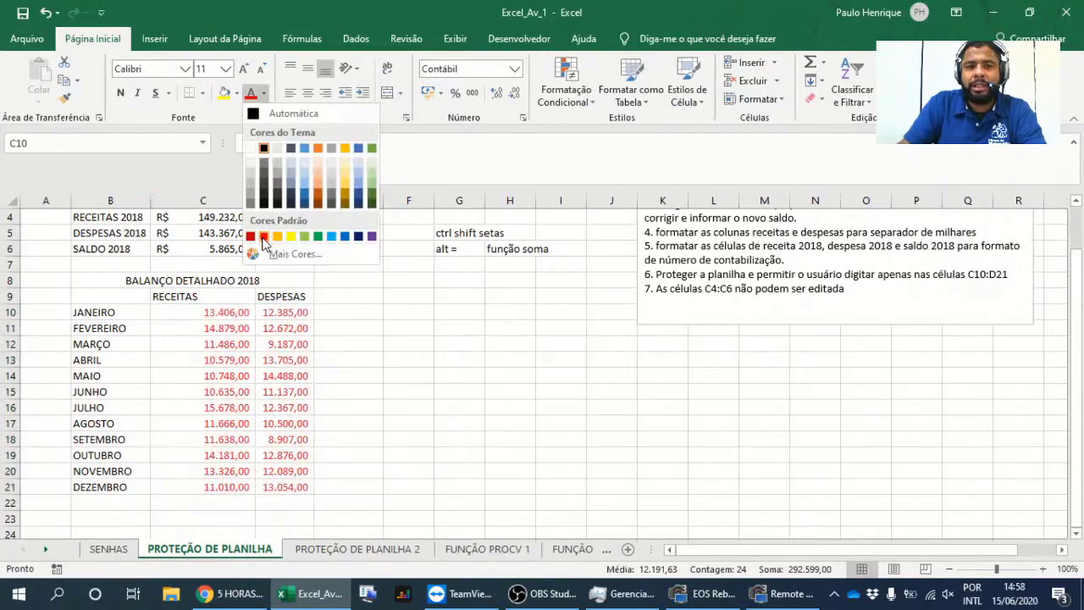
pyautogui.click(264, 237)
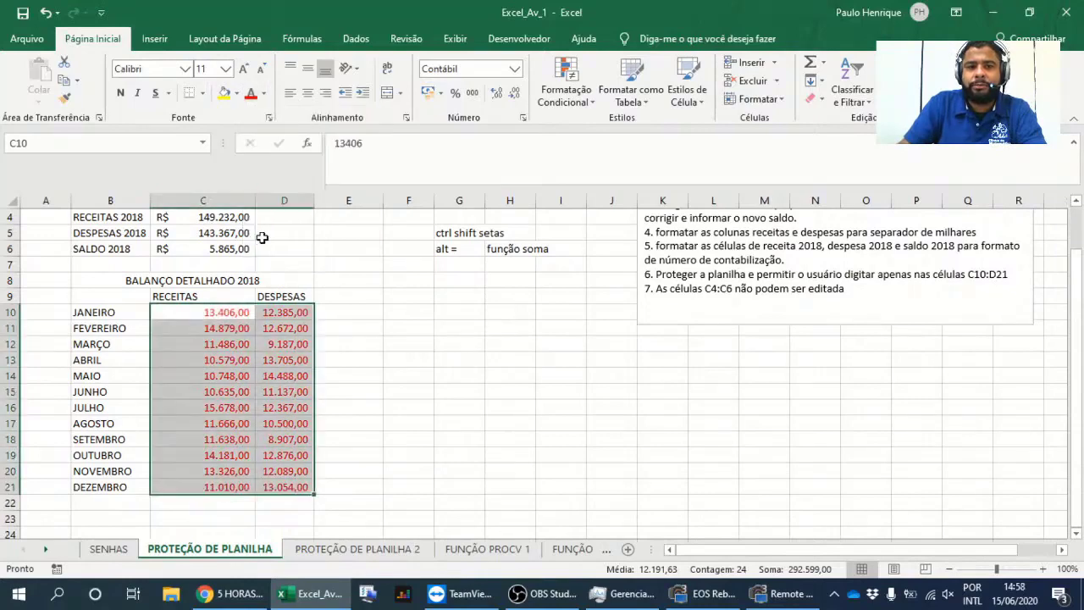
pyautogui.click(237, 93)
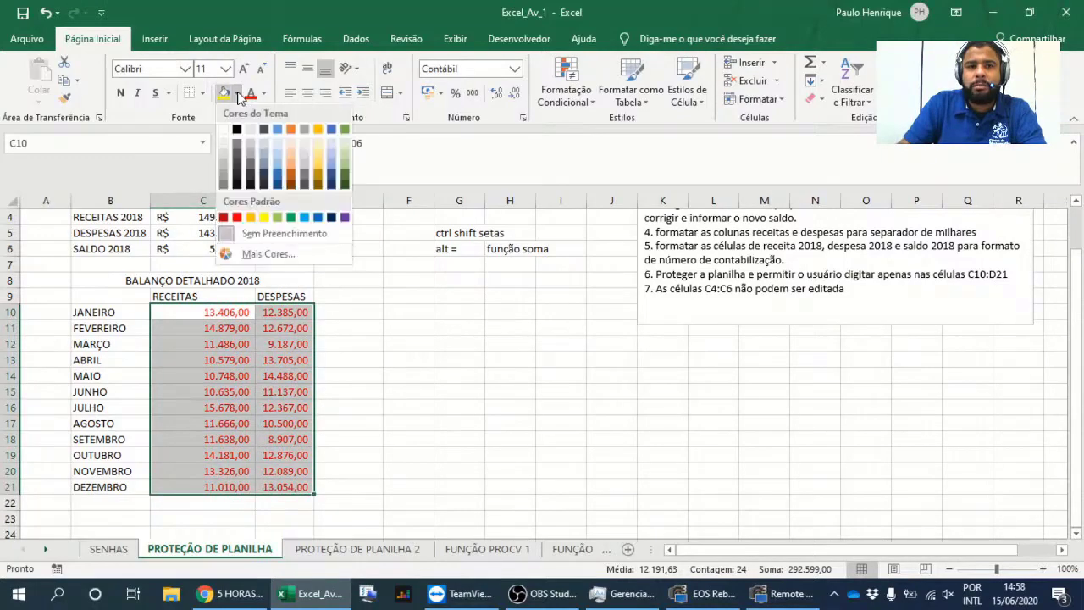
pyautogui.click(318, 129)
pyautogui.click(249, 393)
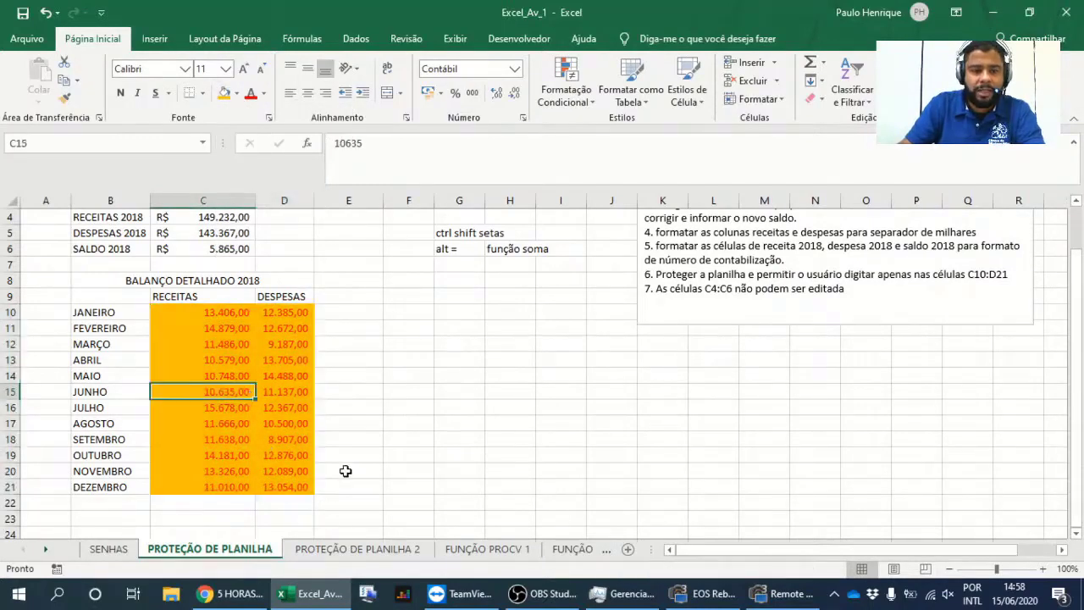
pyautogui.scroll(1, 309, 360)
# Make the C4:C6 totals white text on a blue fill.
pyautogui.moveTo(218, 292); pyautogui.dragTo(224, 321)
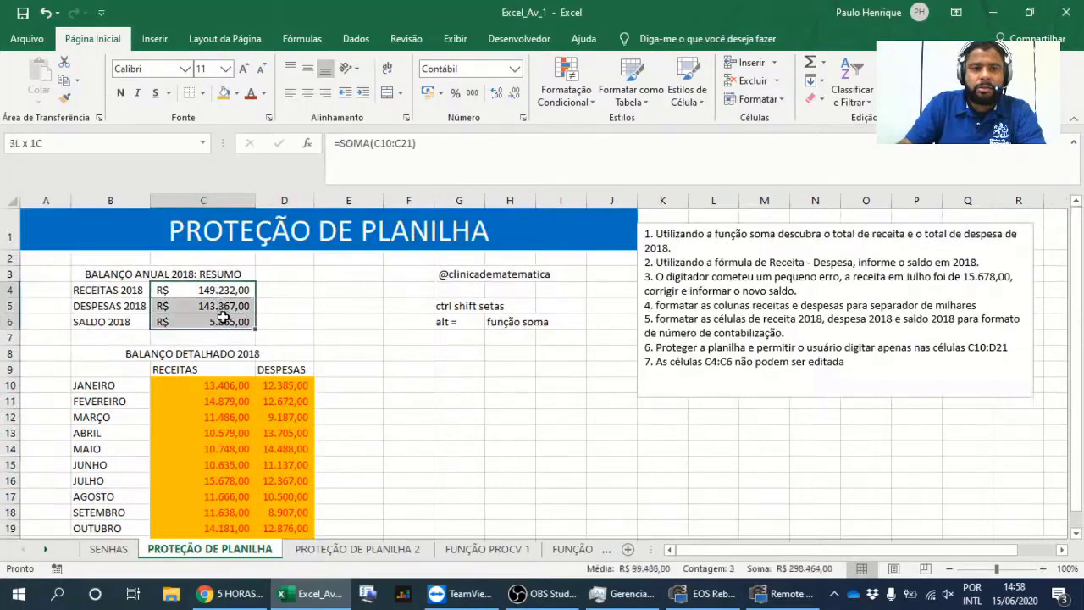
pyautogui.click(263, 93)
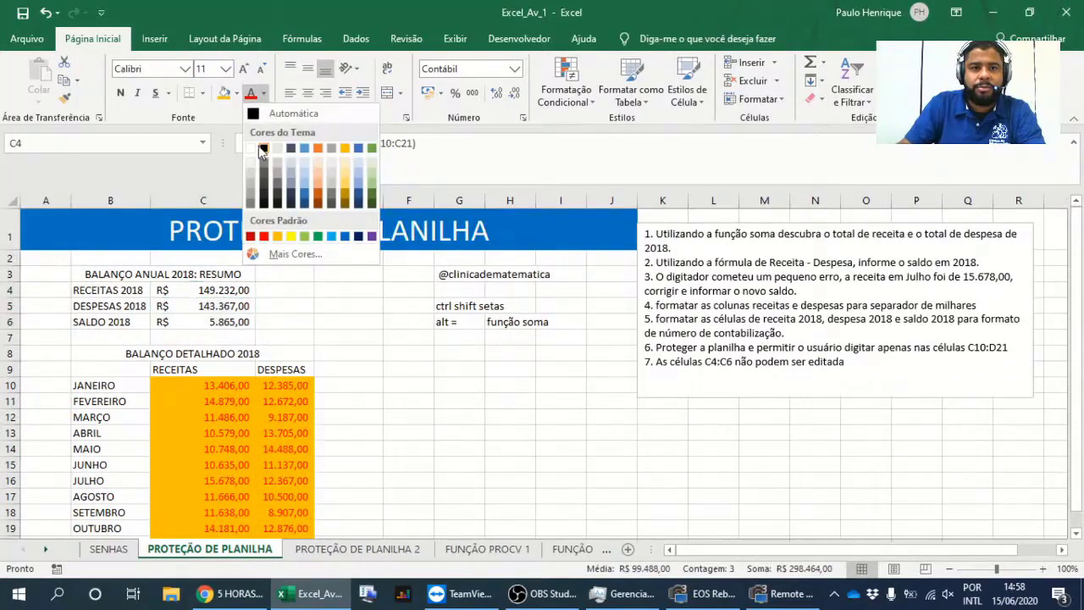
pyautogui.click(251, 138)
pyautogui.click(237, 93)
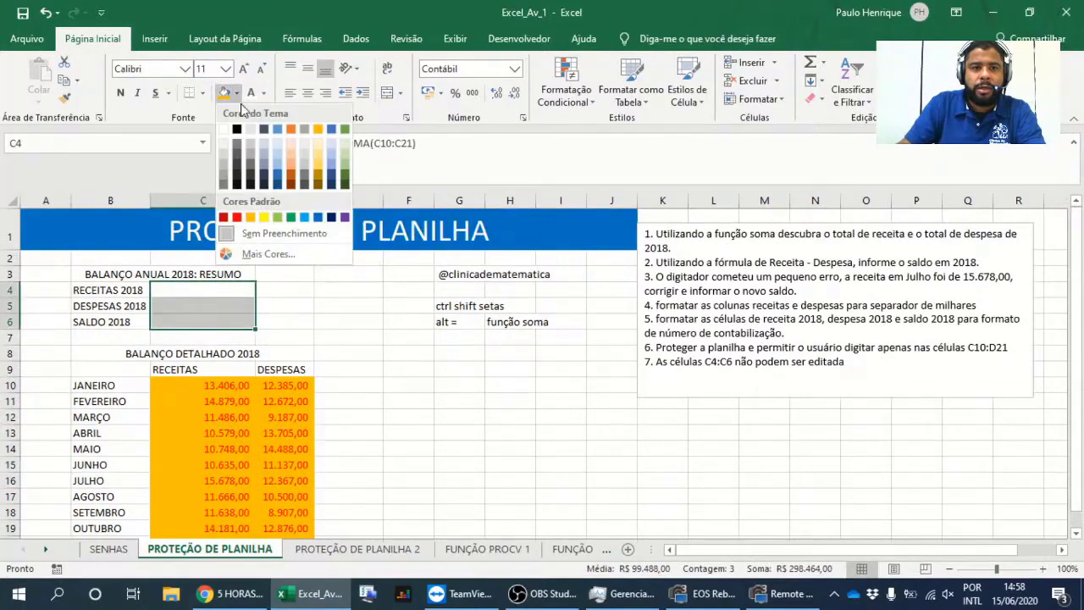
pyautogui.click(276, 129)
pyautogui.click(409, 448)
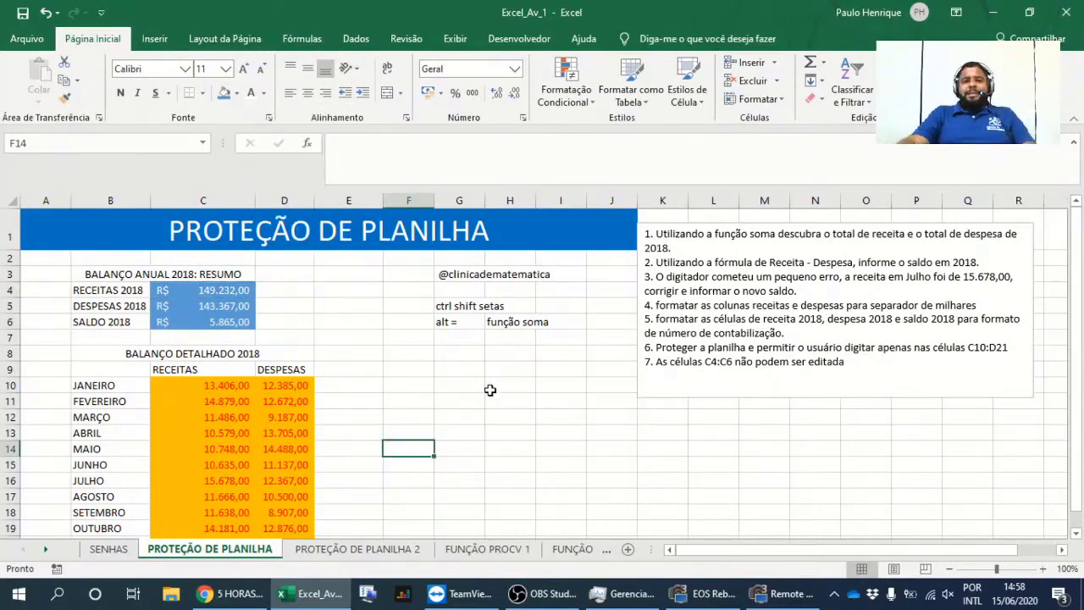
# Return the sheet to 100% zoom and select the monthly cells C10:D21.
pyautogui.scroll(-1, 559, 403)
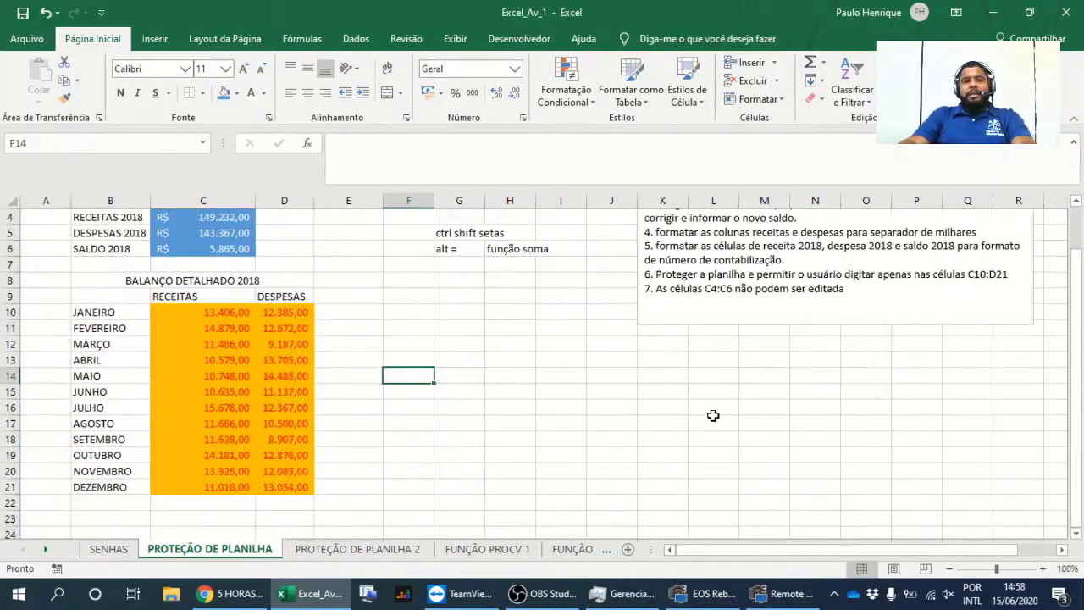
pyautogui.scroll(-1, 714, 411)
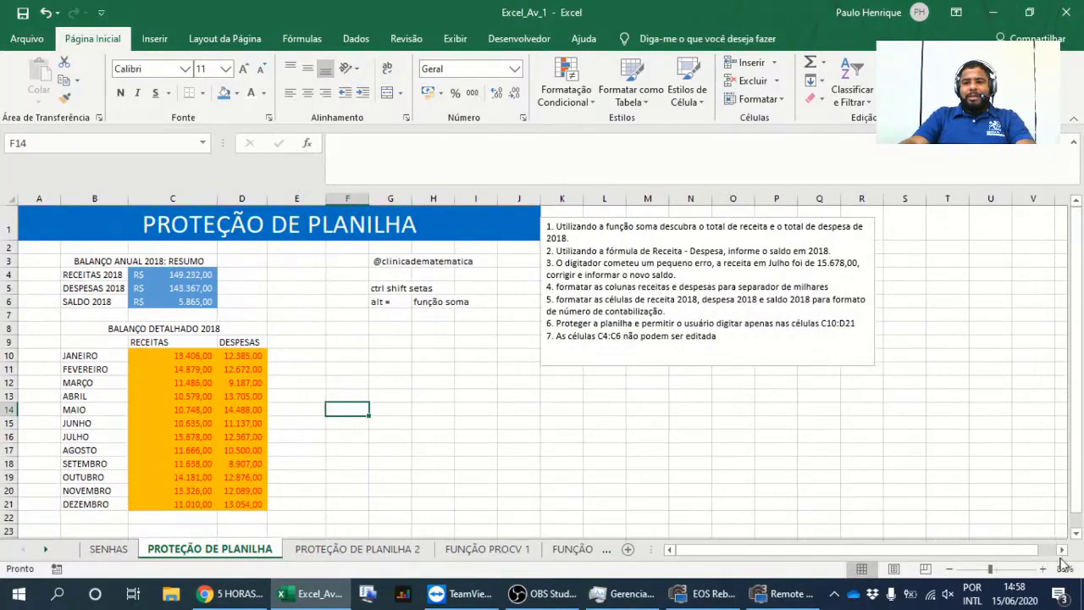
pyautogui.click(1042, 569)
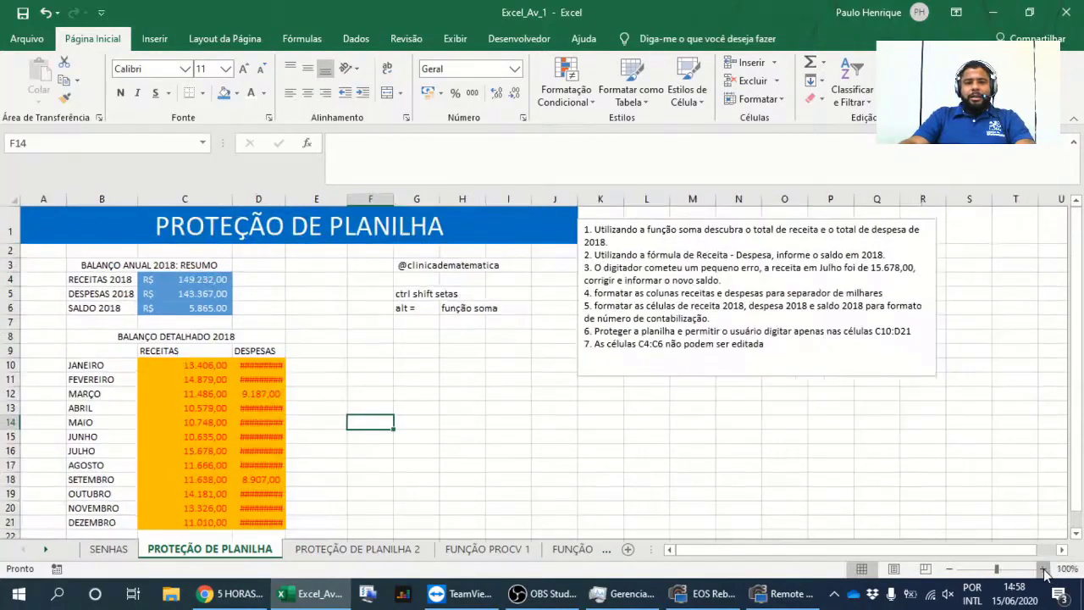
pyautogui.click(1042, 570)
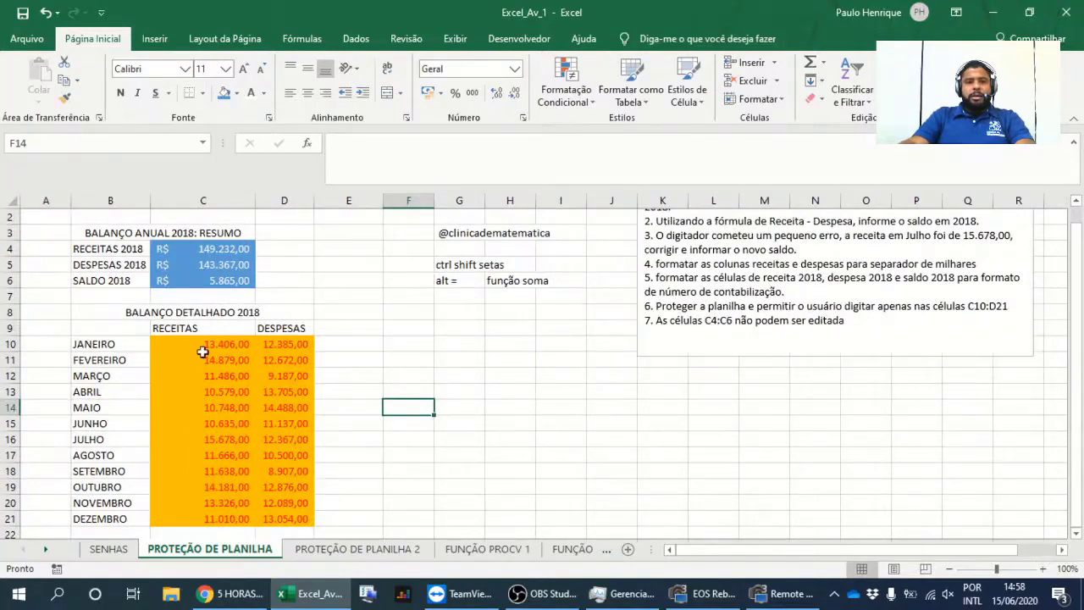
pyautogui.moveTo(187, 349)
pyautogui.mouseDown()
pyautogui.moveTo(259, 443)
pyautogui.moveTo(280, 517)
pyautogui.mouseUp()
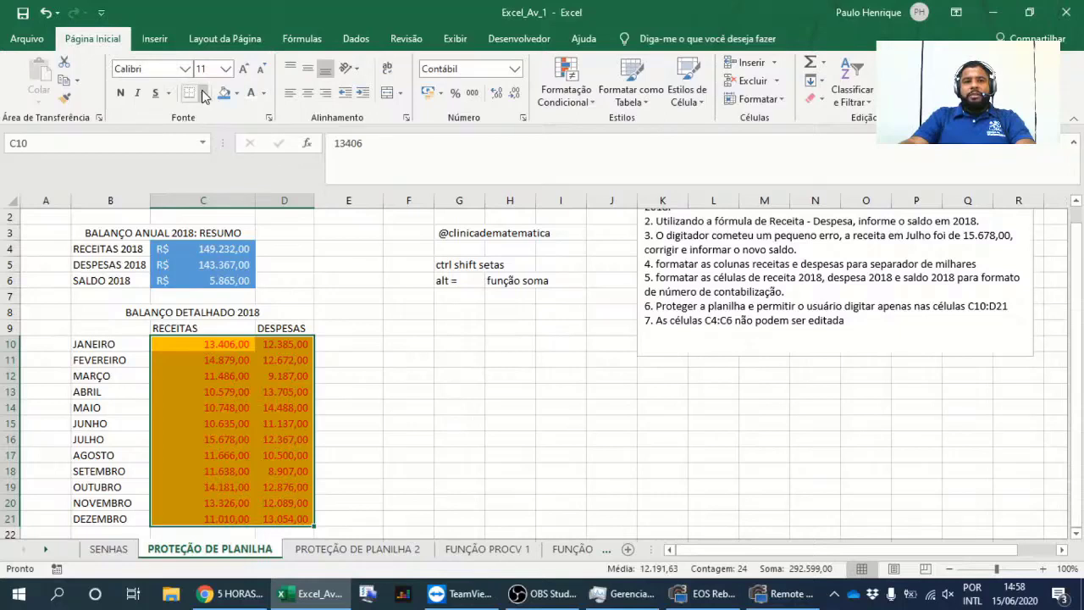
# Apply Todas as Bordas (All Borders) to C10:D21.
pyautogui.click(203, 93)
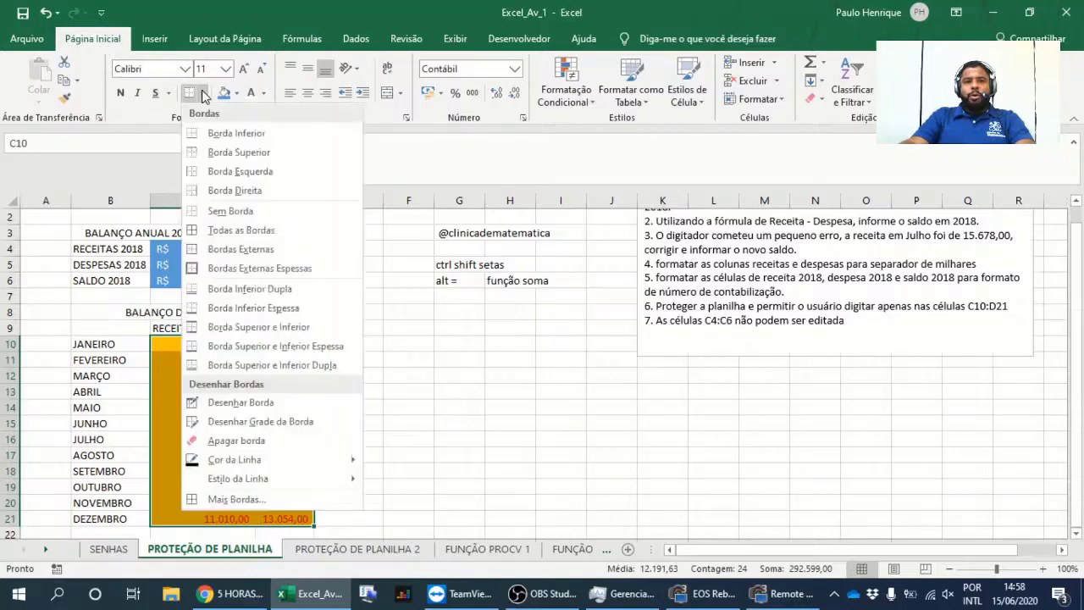
pyautogui.click(242, 230)
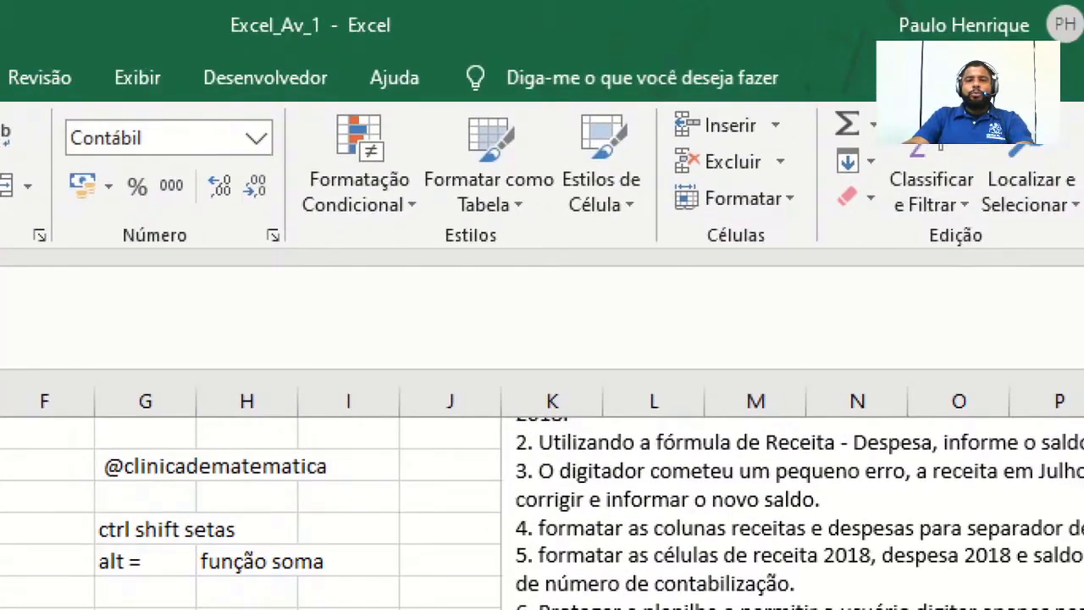
# Open the Proteger planilha dialog from Formatar > Proteger Planilha, leaving the password empty.
pyautogui.moveTo(693, 219); pyautogui.dragTo(762, 259)
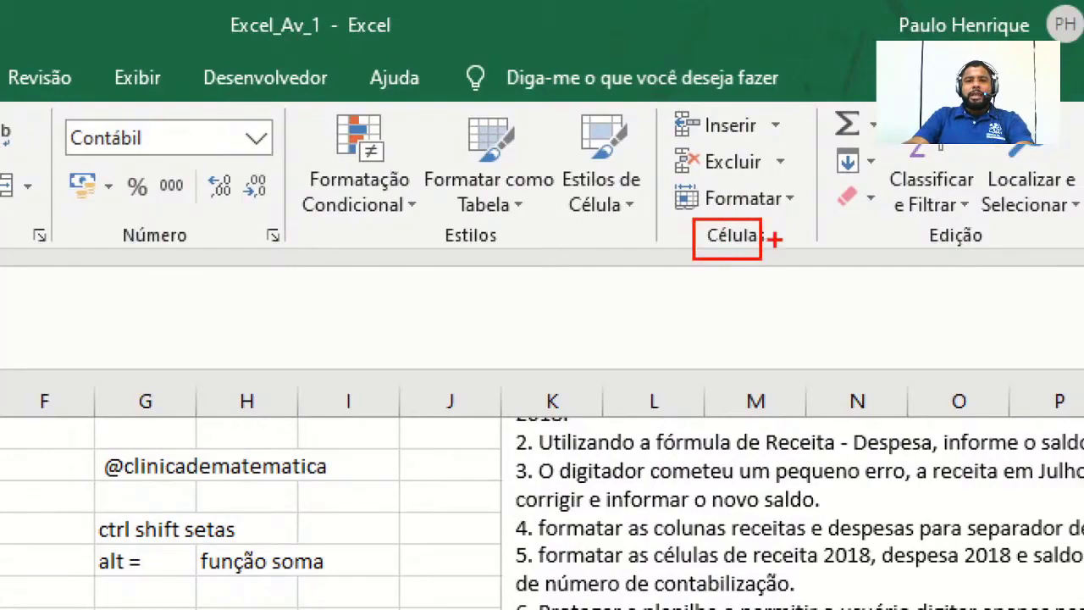
pyautogui.moveTo(706, 178); pyautogui.dragTo(791, 213)
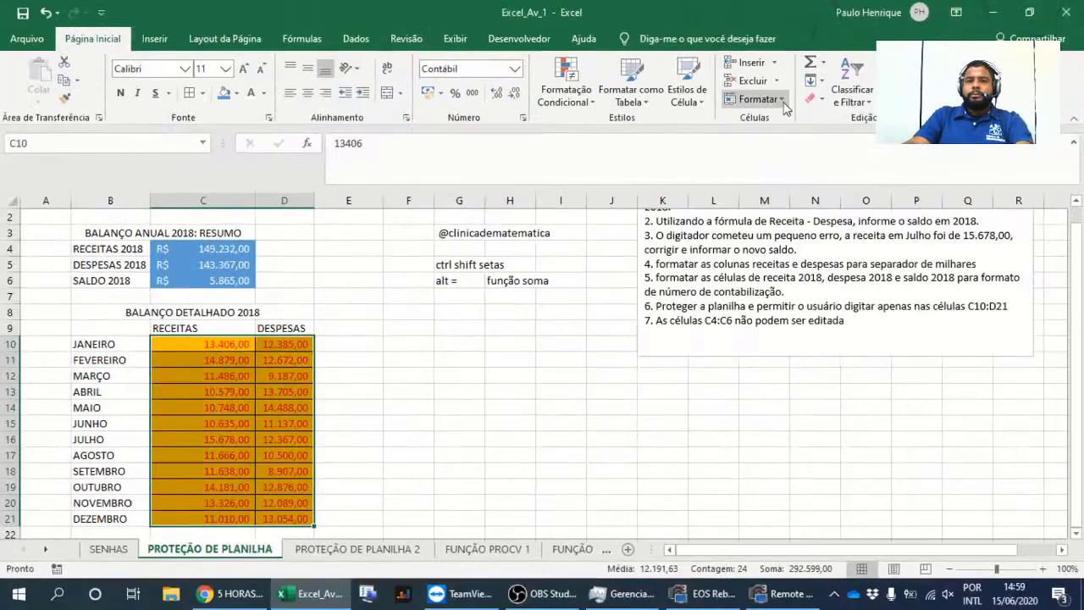
pyautogui.click(781, 99)
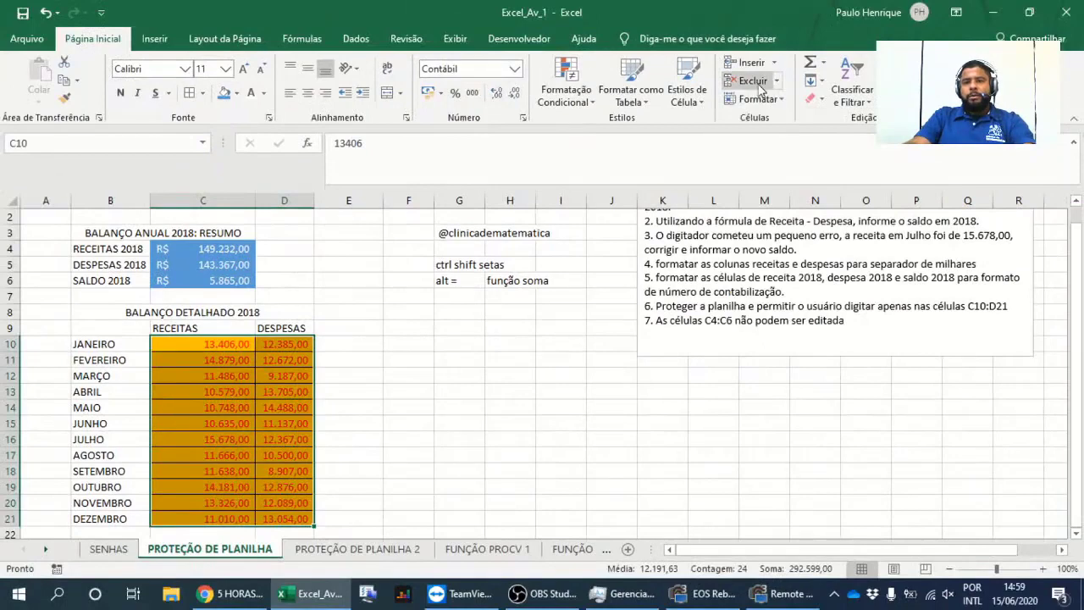
pyautogui.click(762, 99)
pyautogui.click(819, 367)
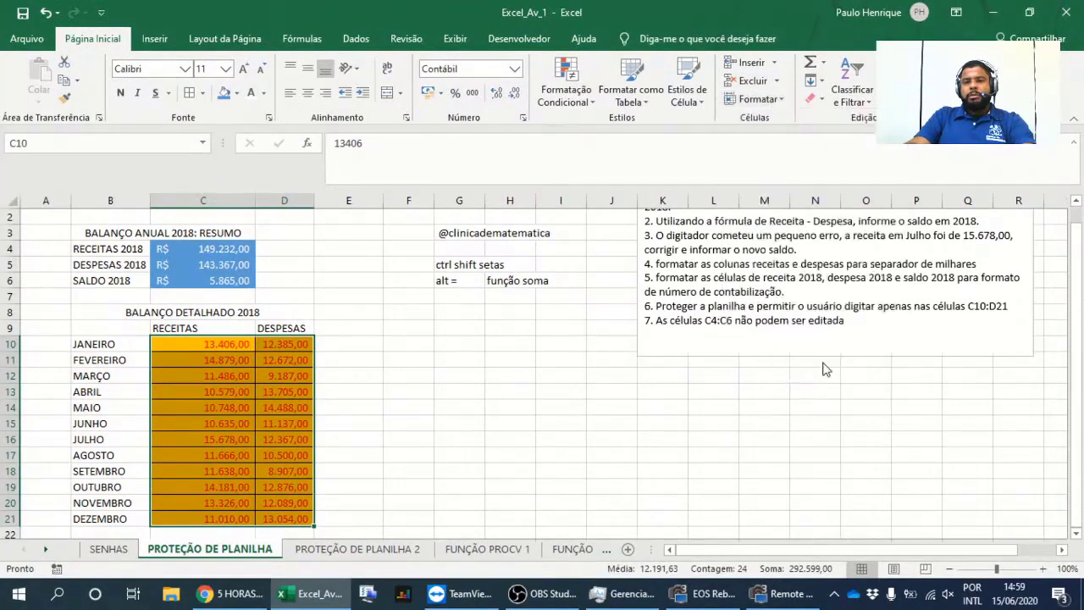
pyautogui.moveTo(550, 193); pyautogui.dragTo(643, 258)
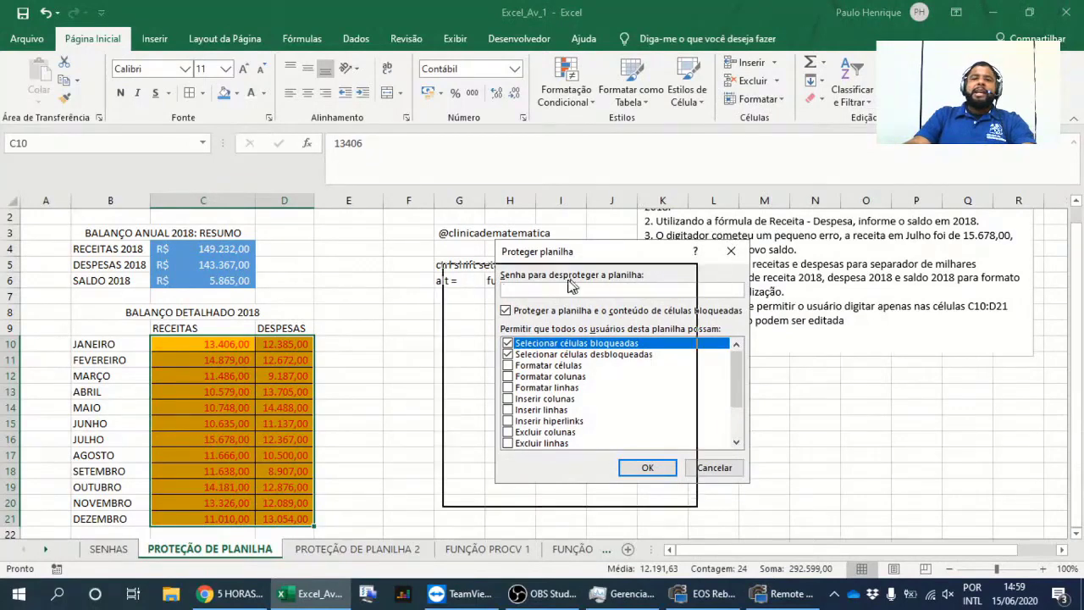
pyautogui.moveTo(499, 307); pyautogui.dragTo(439, 315)
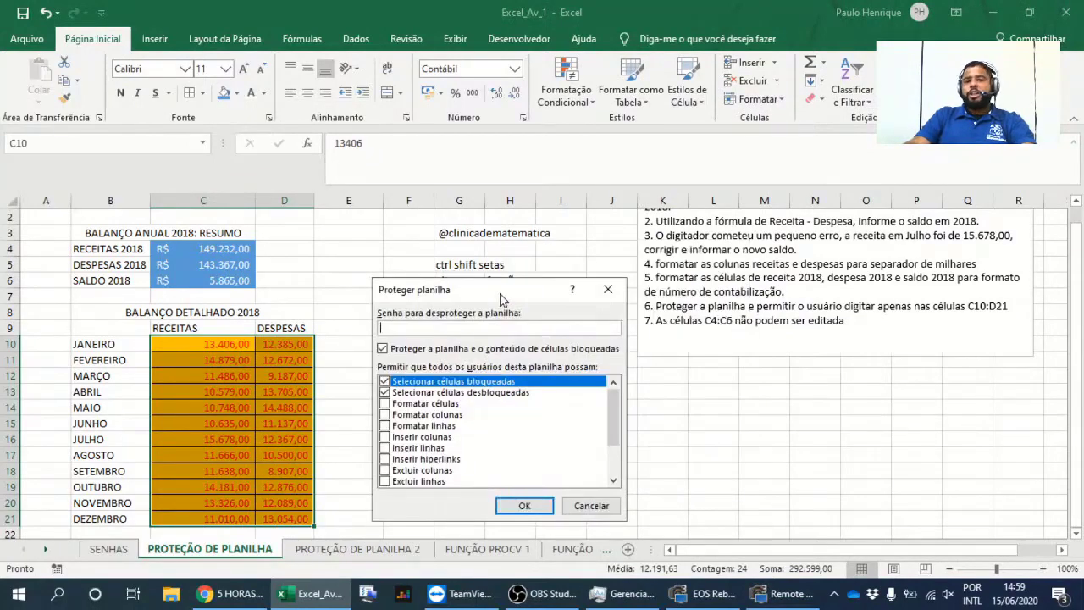
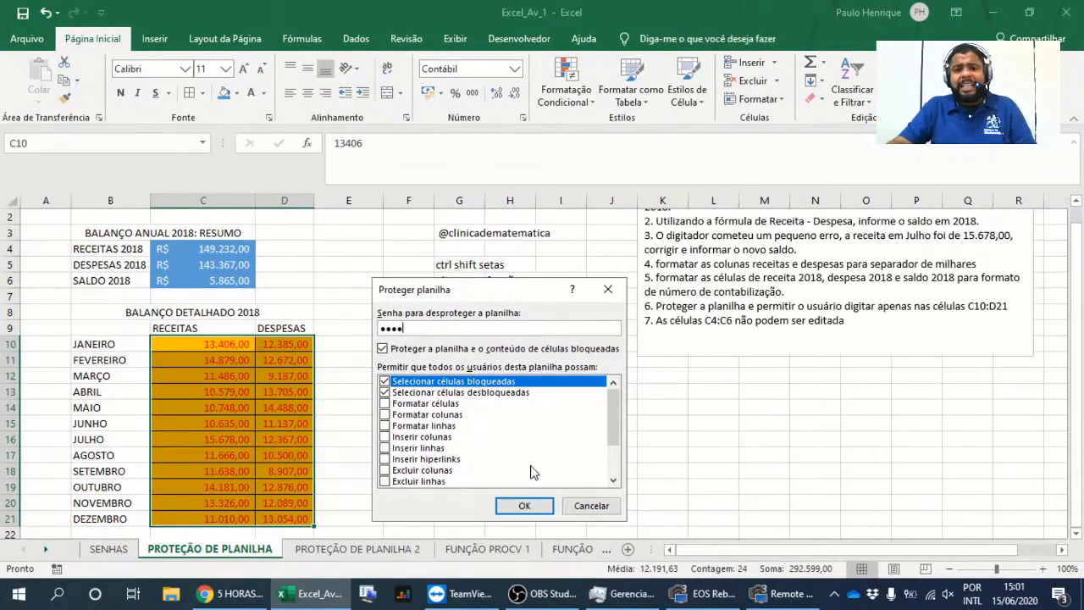
# Protect the PROTEÇÃO DE PLANILHA sheet with a password, retyping it correctly after the mismatch warning.
pyautogui.click(525, 505)
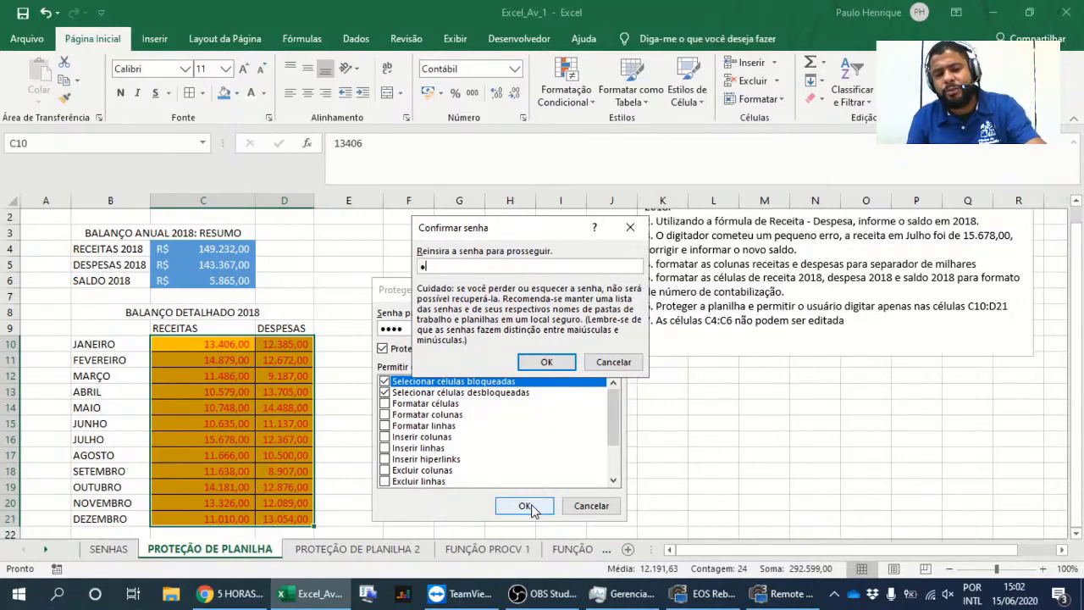
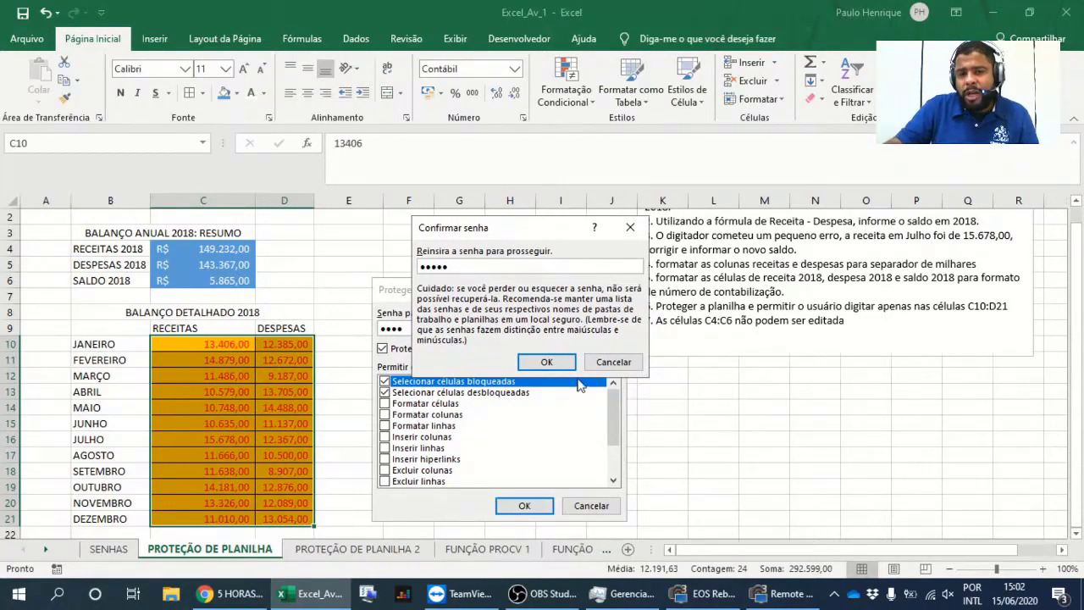
pyautogui.click(547, 362)
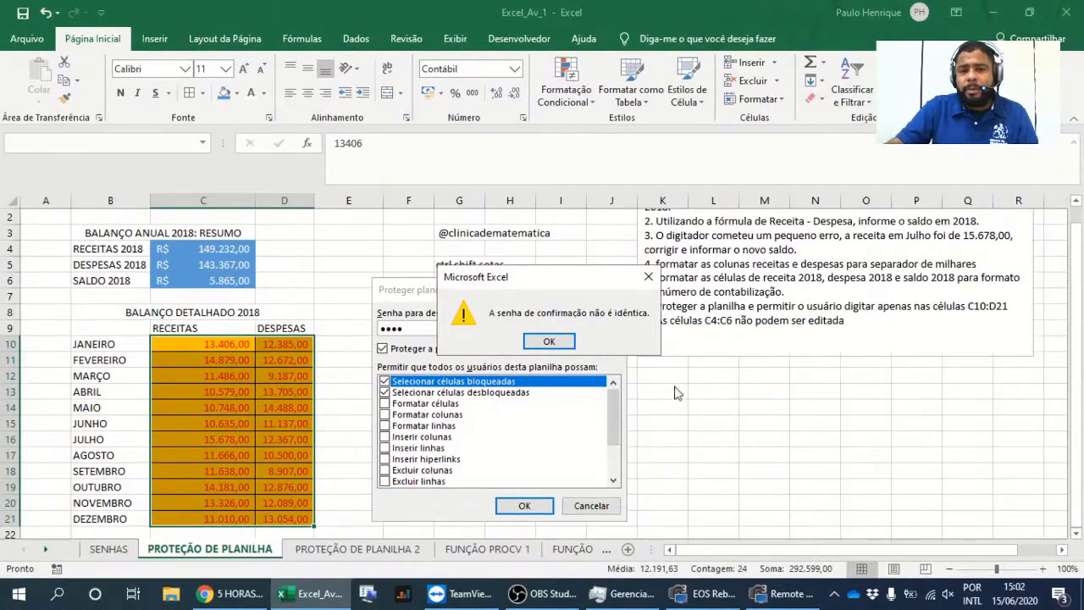
pyautogui.click(550, 343)
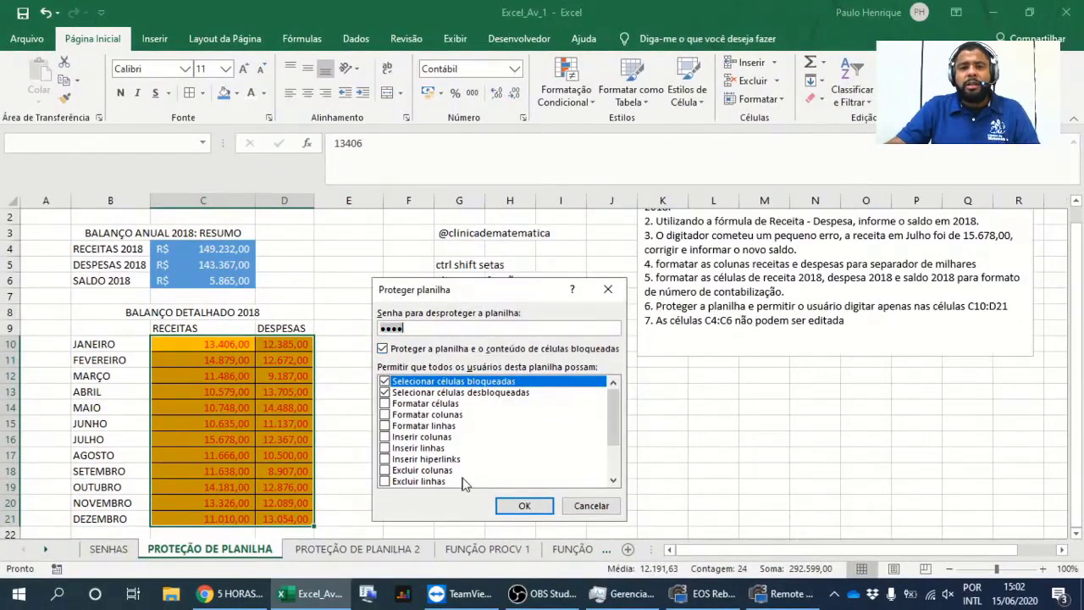
pyautogui.click(546, 508)
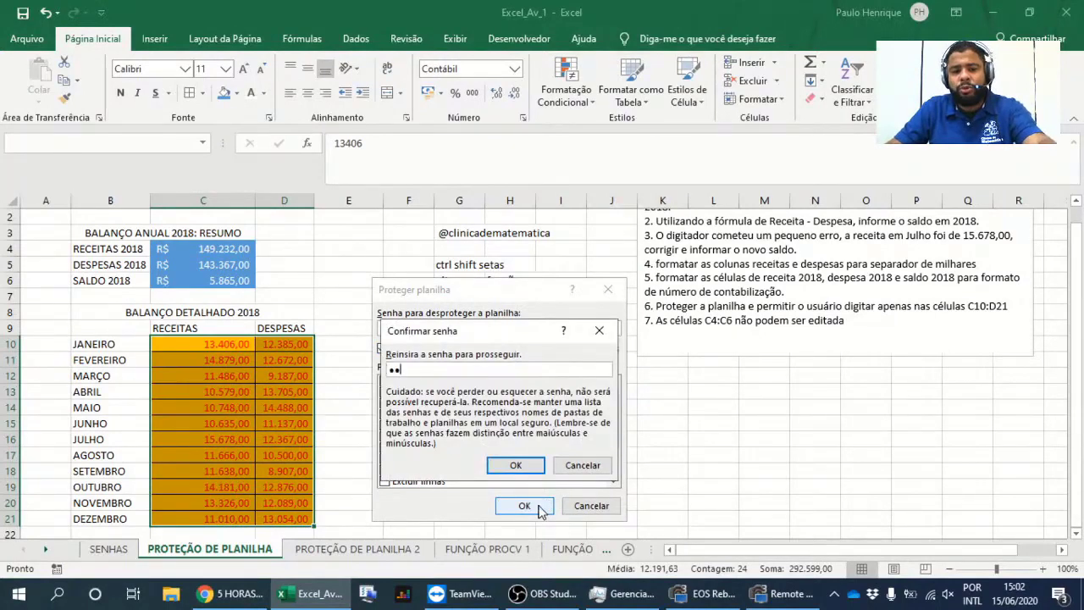
pyautogui.click(525, 465)
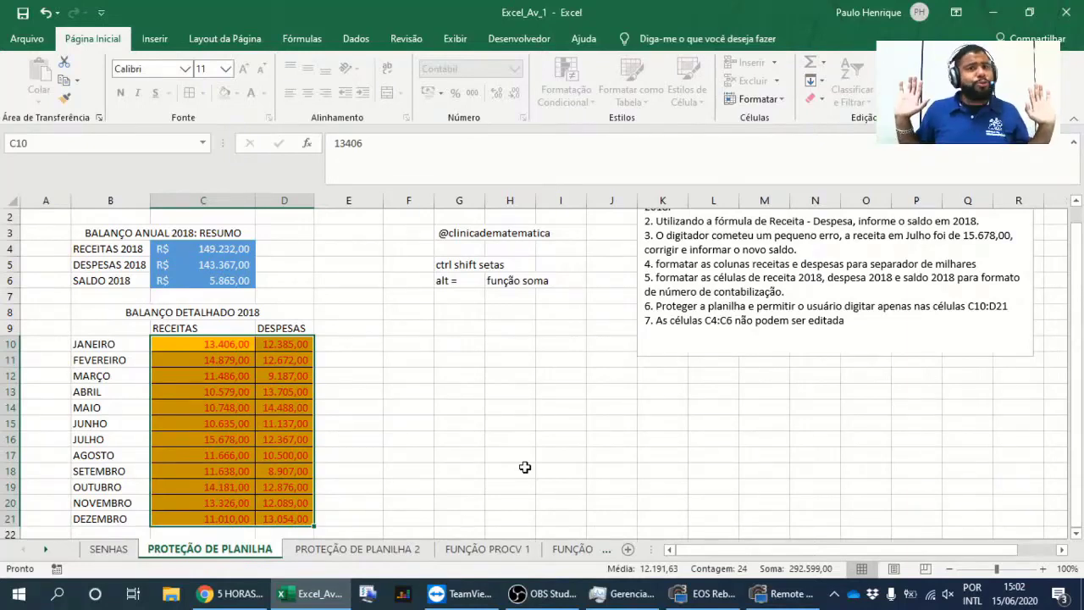
pyautogui.moveTo(443, 392); pyautogui.dragTo(669, 454)
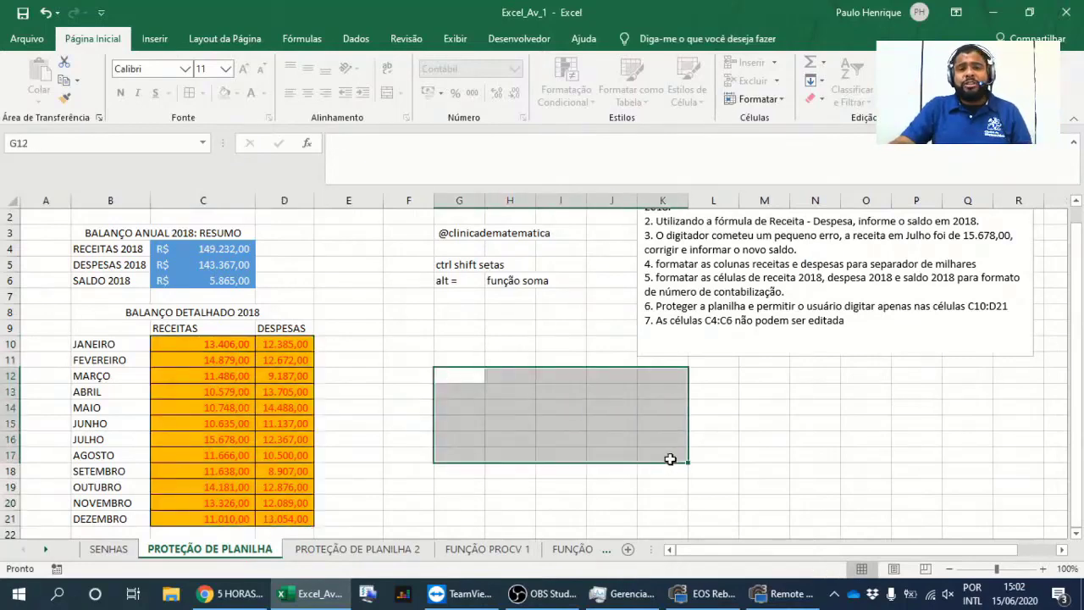
pyautogui.moveTo(440, 301); pyautogui.dragTo(459, 330)
pyautogui.moveTo(511, 383); pyautogui.dragTo(696, 441)
pyautogui.moveTo(471, 266); pyautogui.dragTo(664, 375)
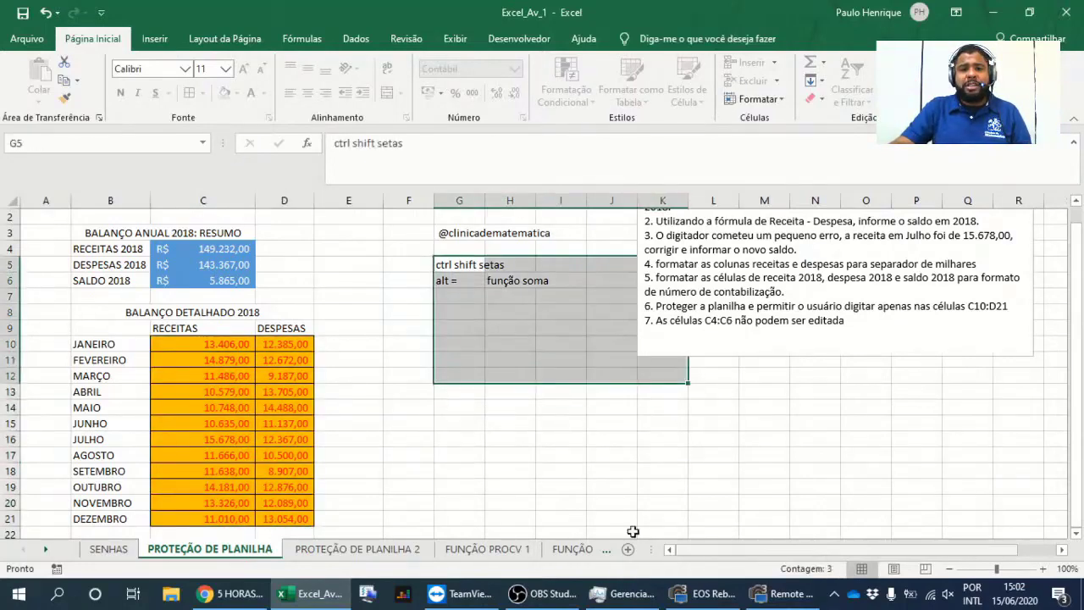
pyautogui.click(229, 249)
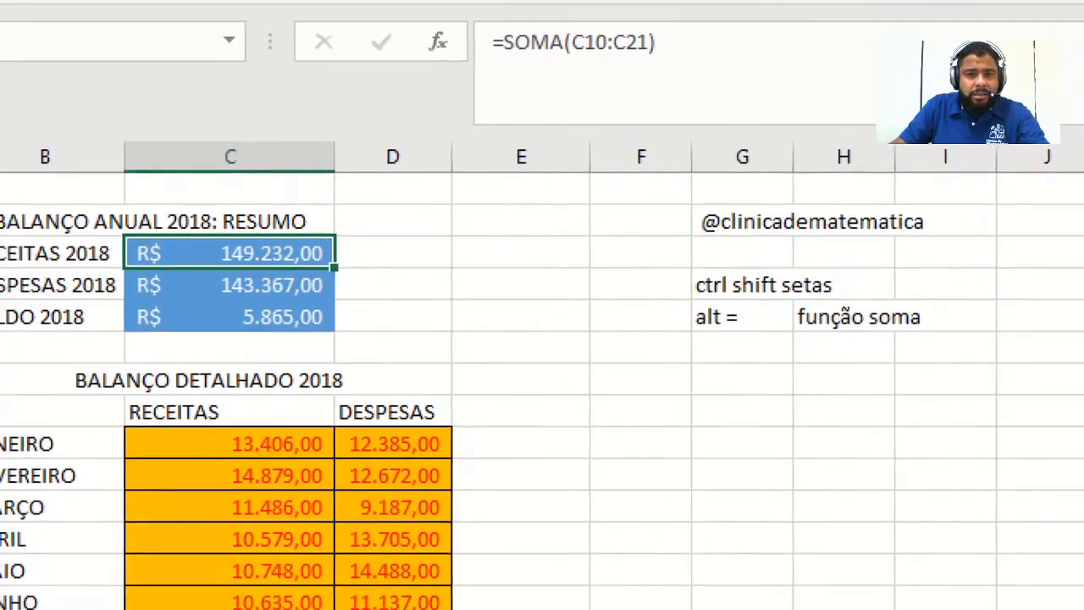
pyautogui.moveTo(124, 232); pyautogui.dragTo(341, 274)
pyautogui.moveTo(482, 26); pyautogui.dragTo(710, 66)
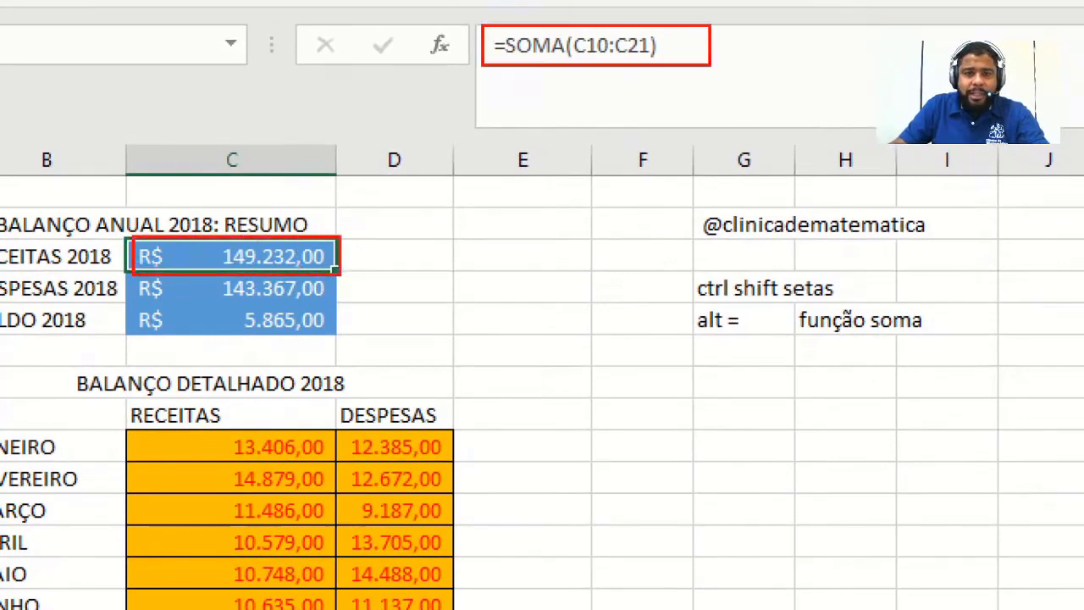
pyautogui.moveTo(341, 232); pyautogui.dragTo(571, 83)
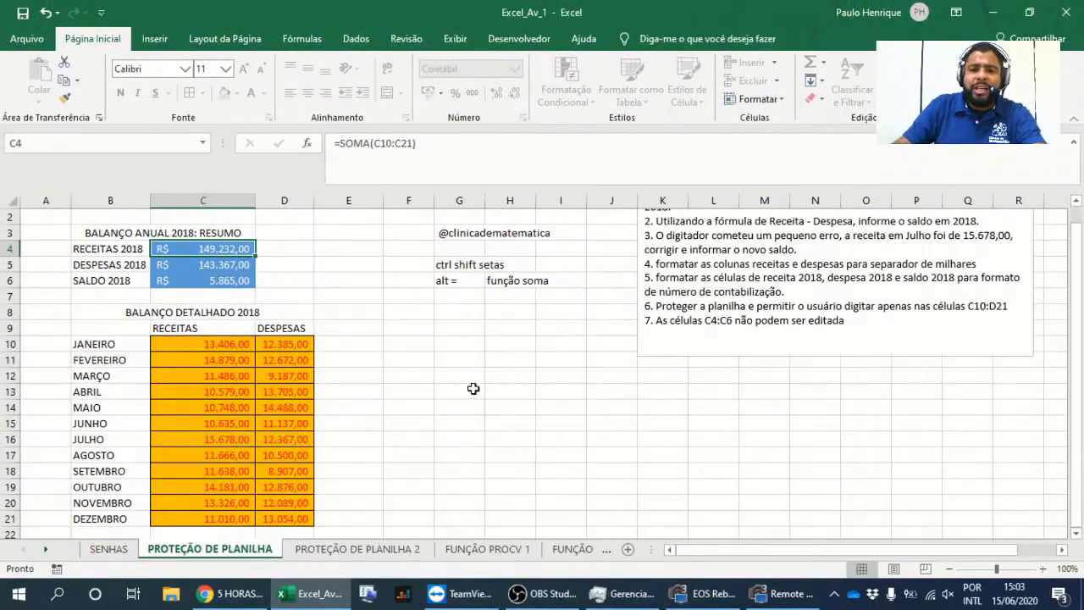
pyautogui.click(473, 376)
pyautogui.click(469, 326)
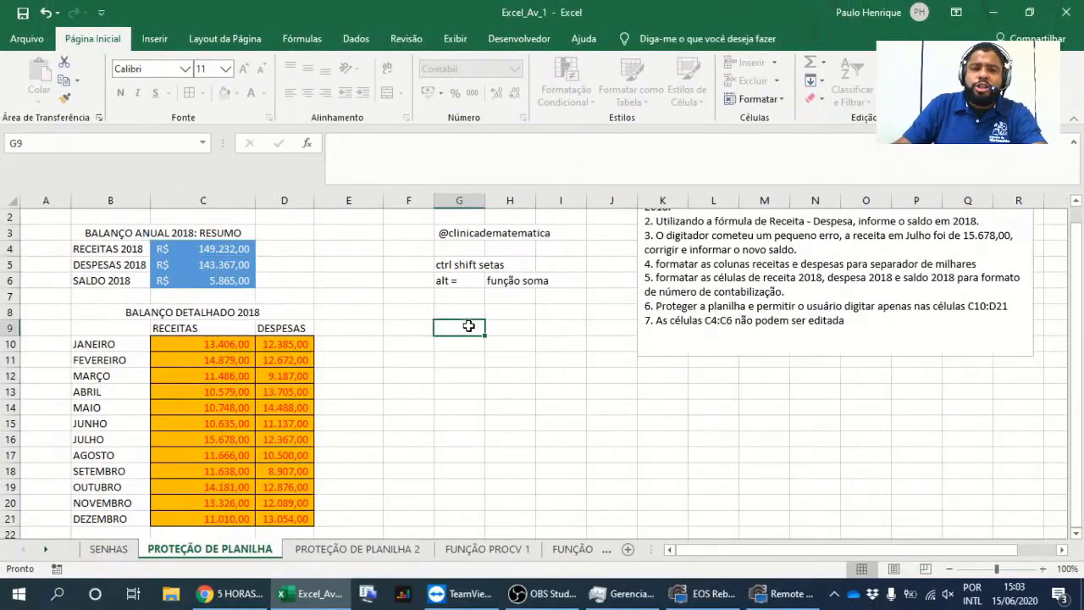
pyautogui.doubleClick(470, 325)
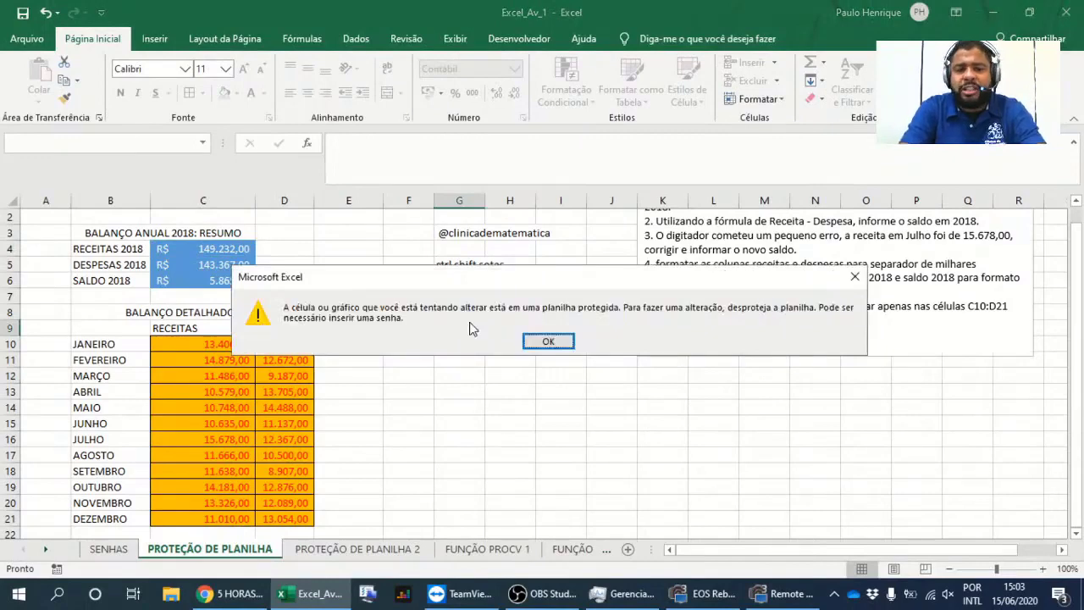
pyautogui.press('Return')
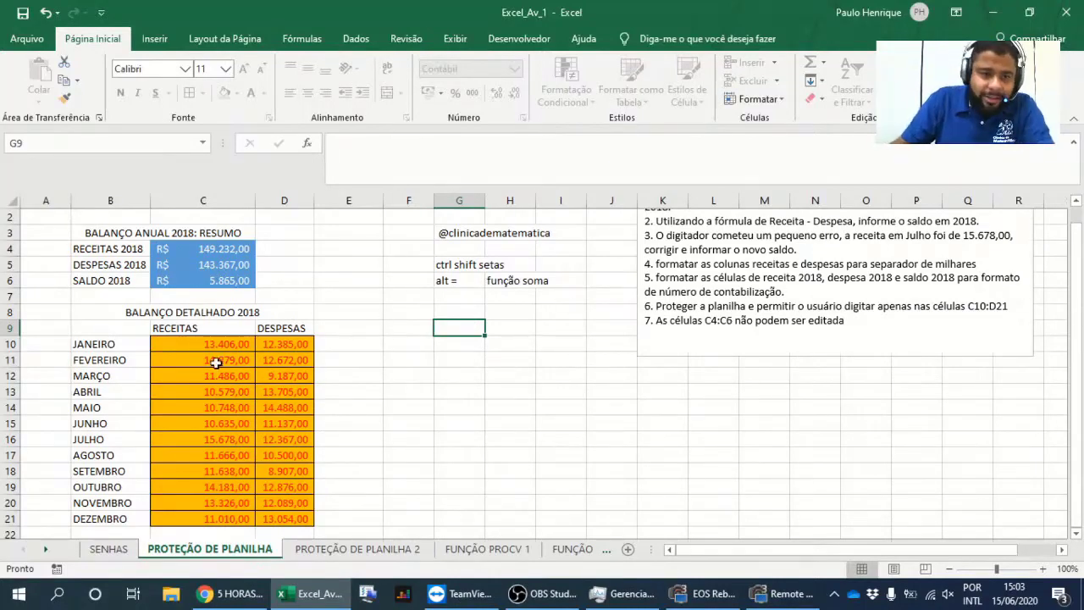
pyautogui.moveTo(225, 346); pyautogui.dragTo(292, 525)
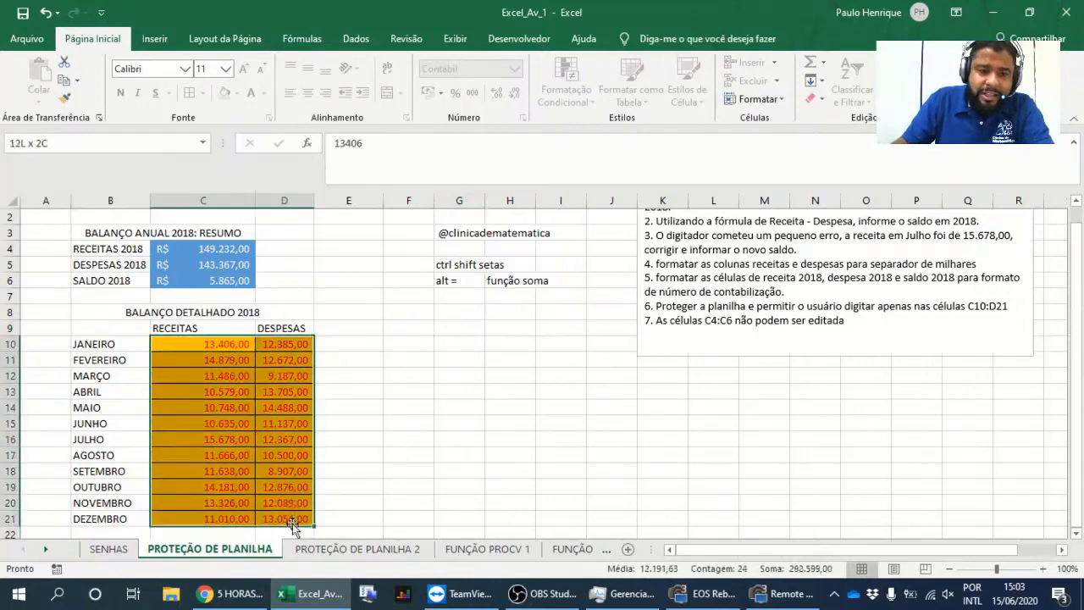
pyautogui.click(413, 405)
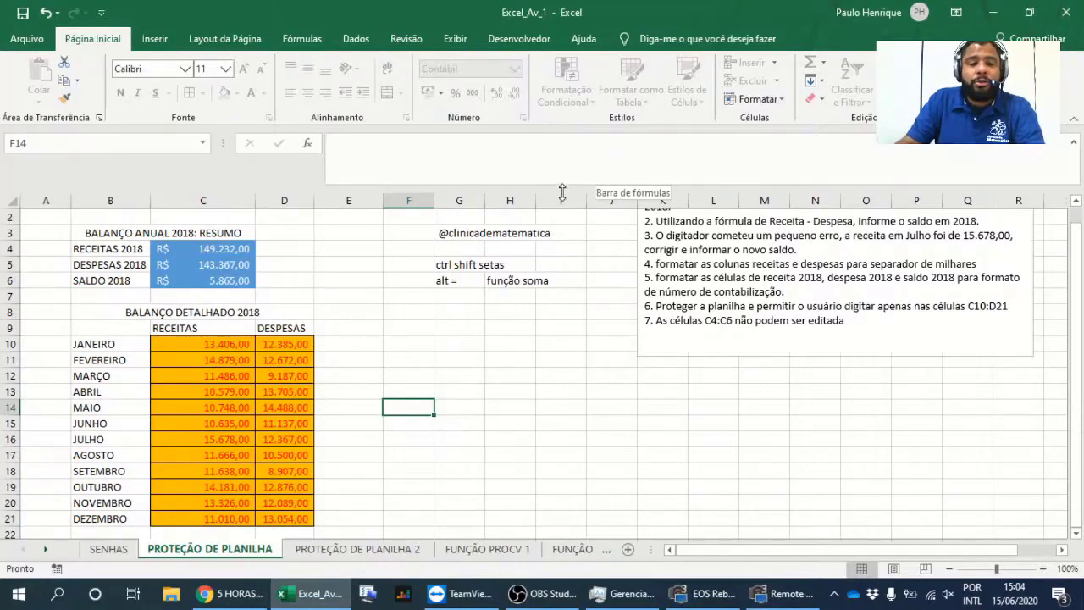
pyautogui.click(562, 407)
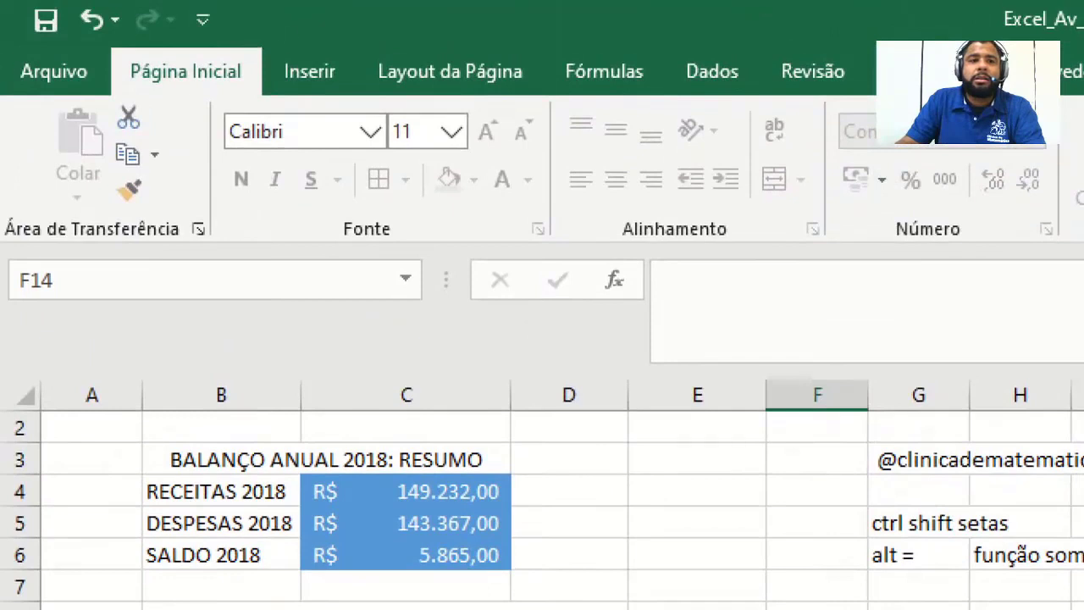
pyautogui.moveTo(225, 107); pyautogui.dragTo(558, 234)
pyautogui.moveTo(603, 102); pyautogui.dragTo(828, 234)
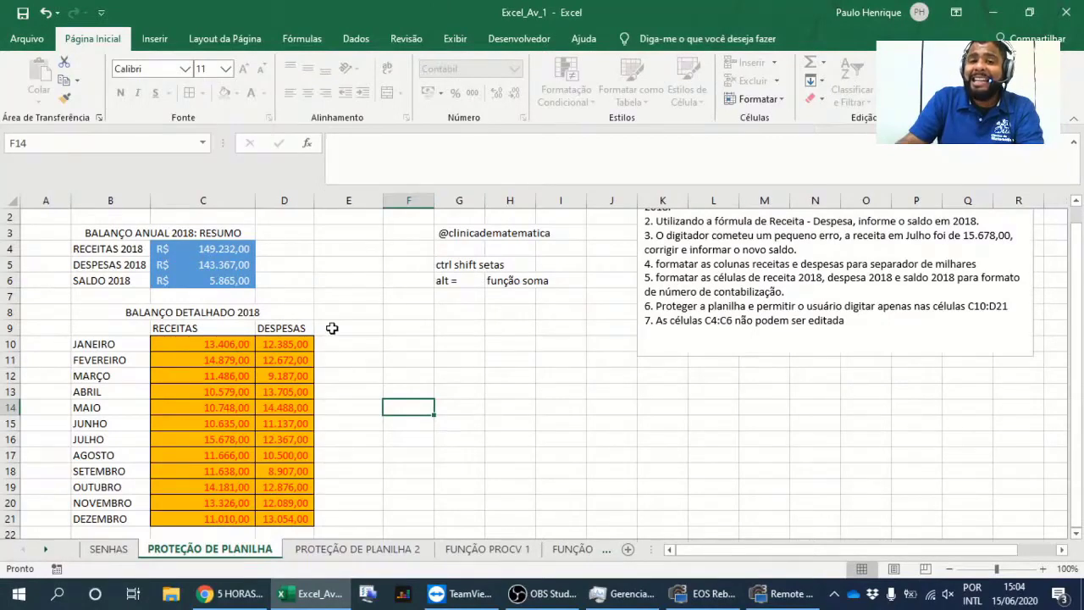
pyautogui.click(110, 552)
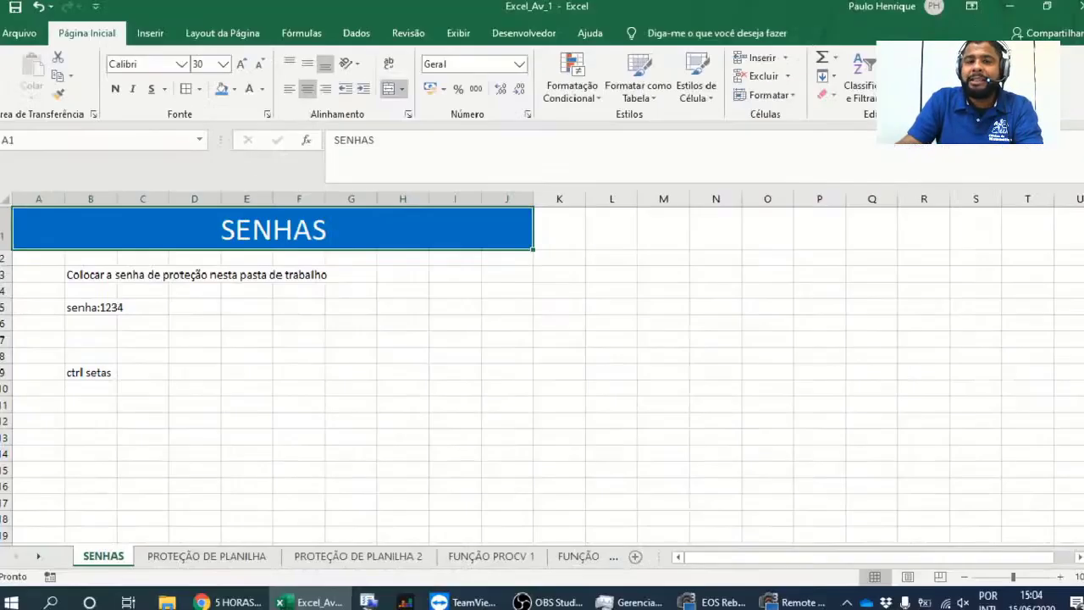
pyautogui.click(331, 337)
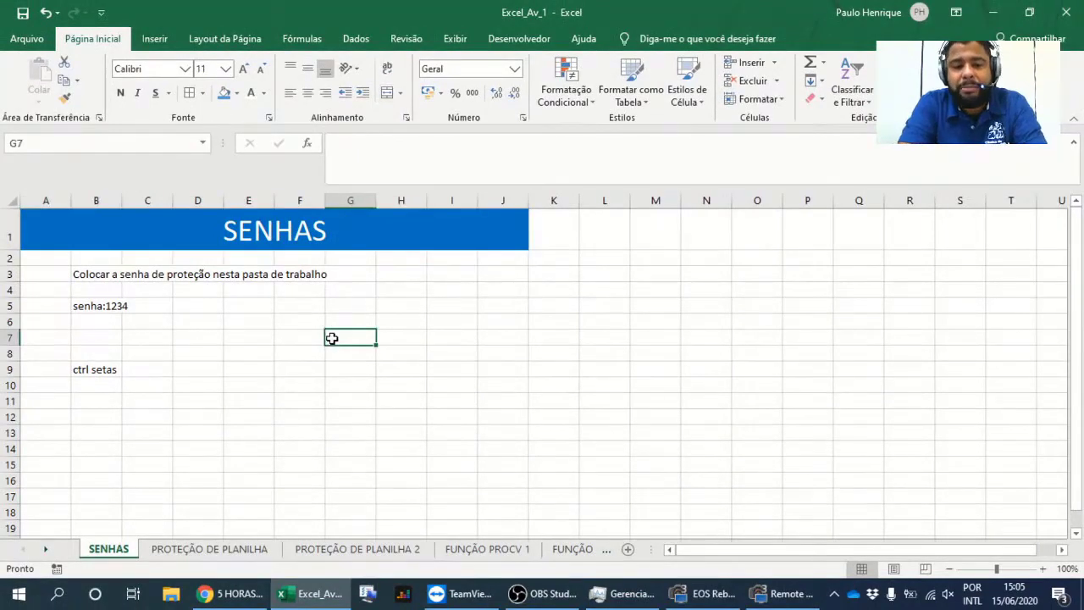
pyautogui.write('Pro')
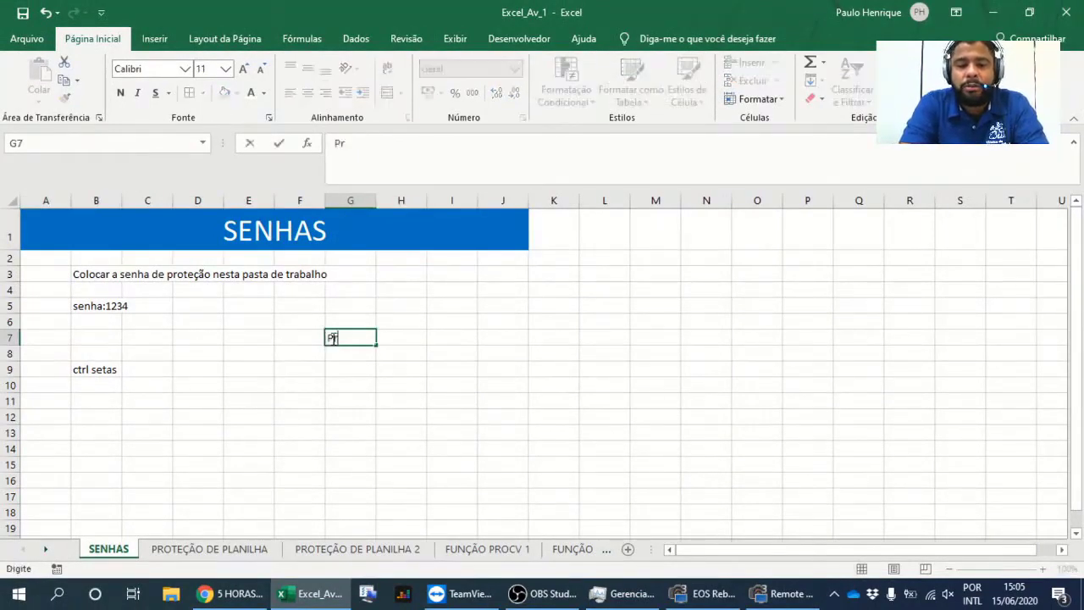
pyautogui.write('f Pau')
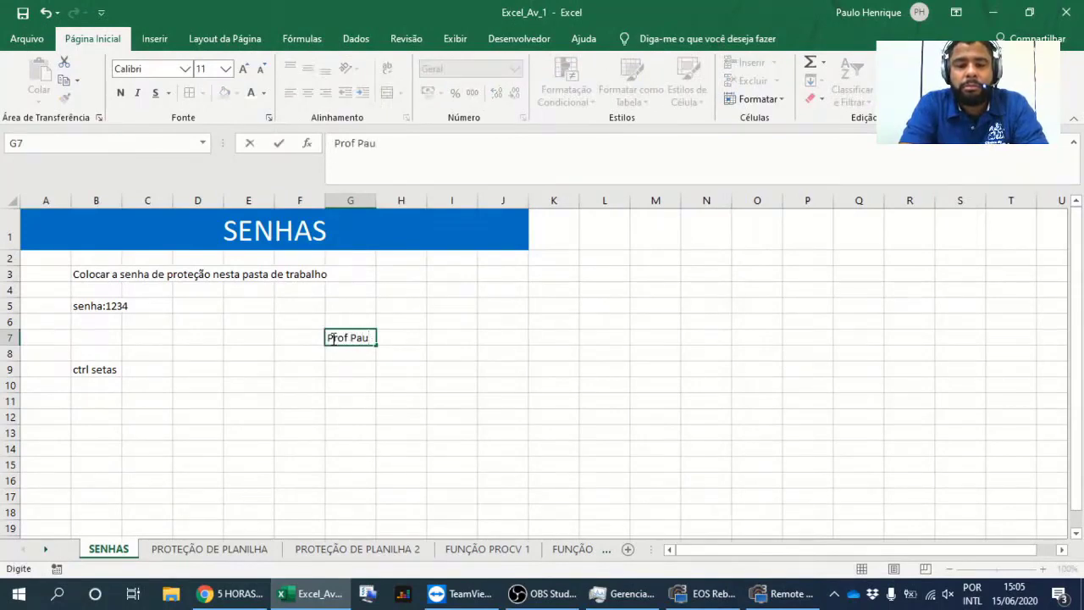
pyautogui.write('linho')
pyautogui.press('Return')
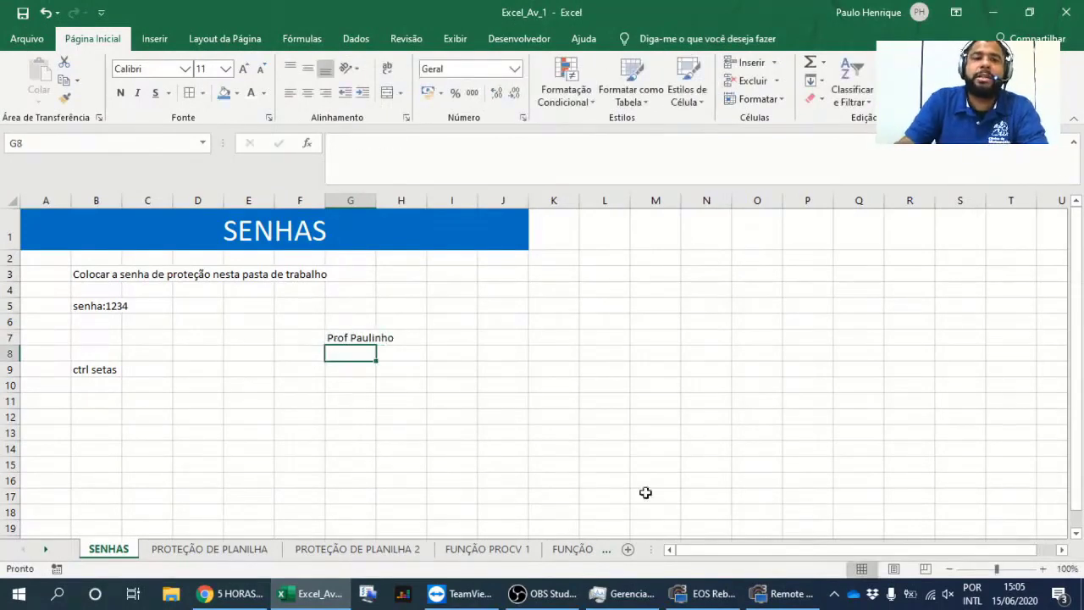
pyautogui.click(222, 549)
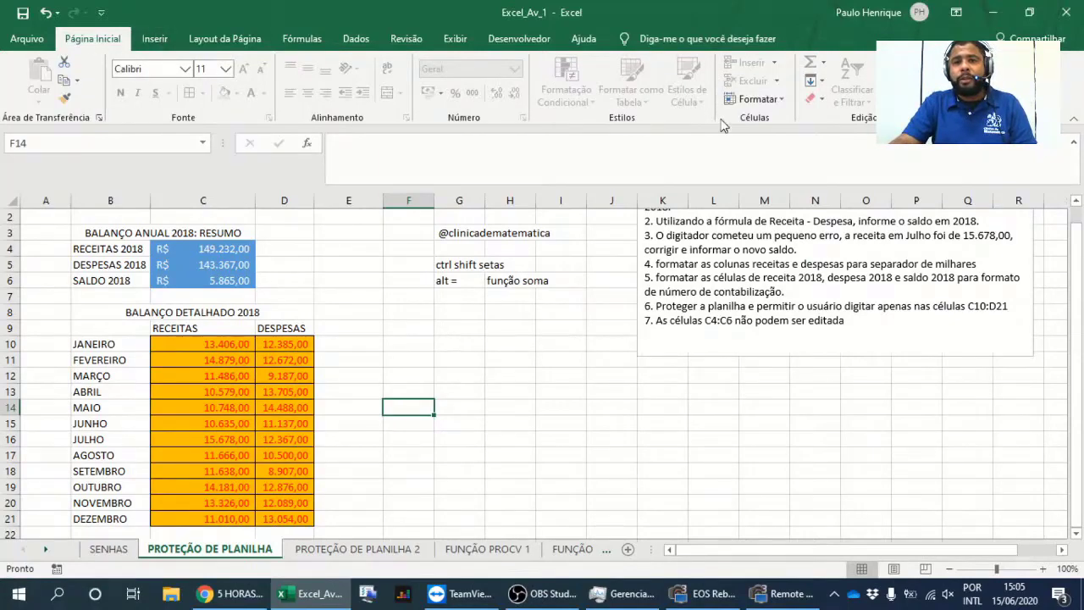
# Unprotect the sheet with its password via Formatar, then enter the teacher's name in F14.
pyautogui.click(775, 99)
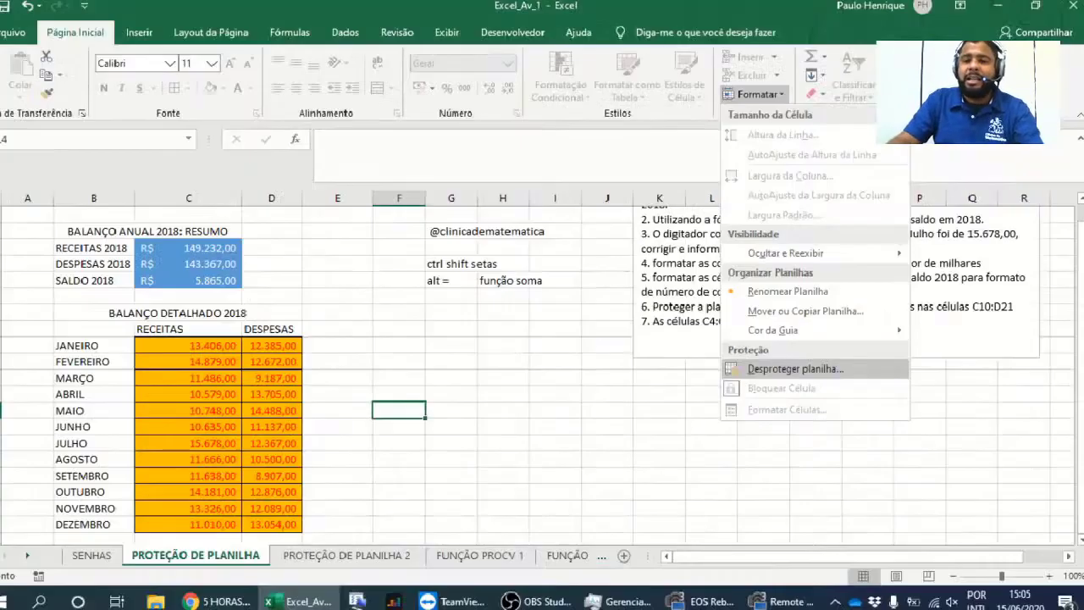
pyautogui.click(756, 99)
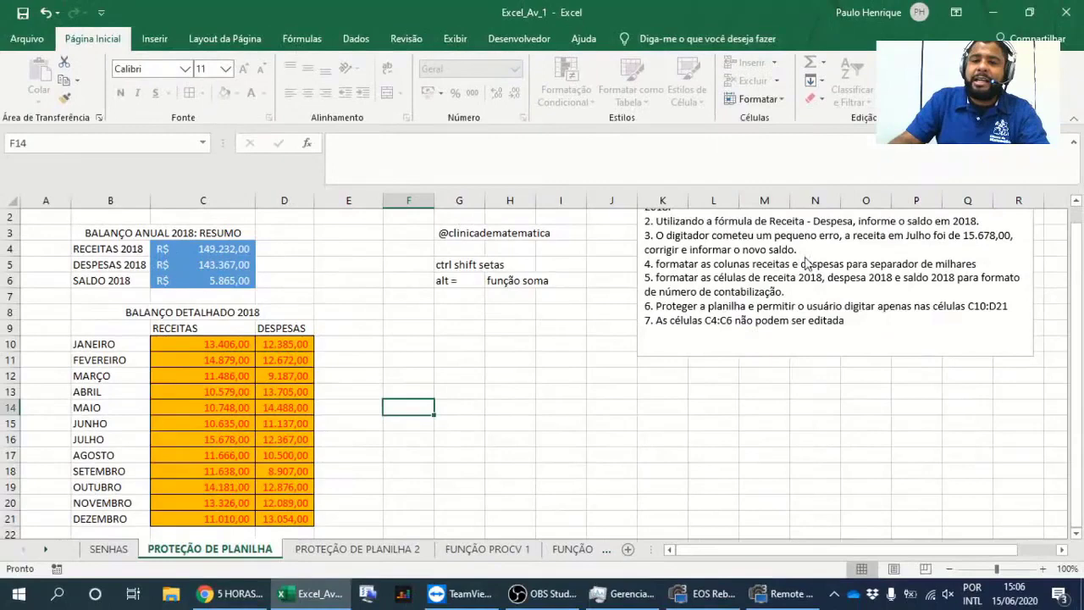
pyautogui.click(756, 99)
pyautogui.click(828, 370)
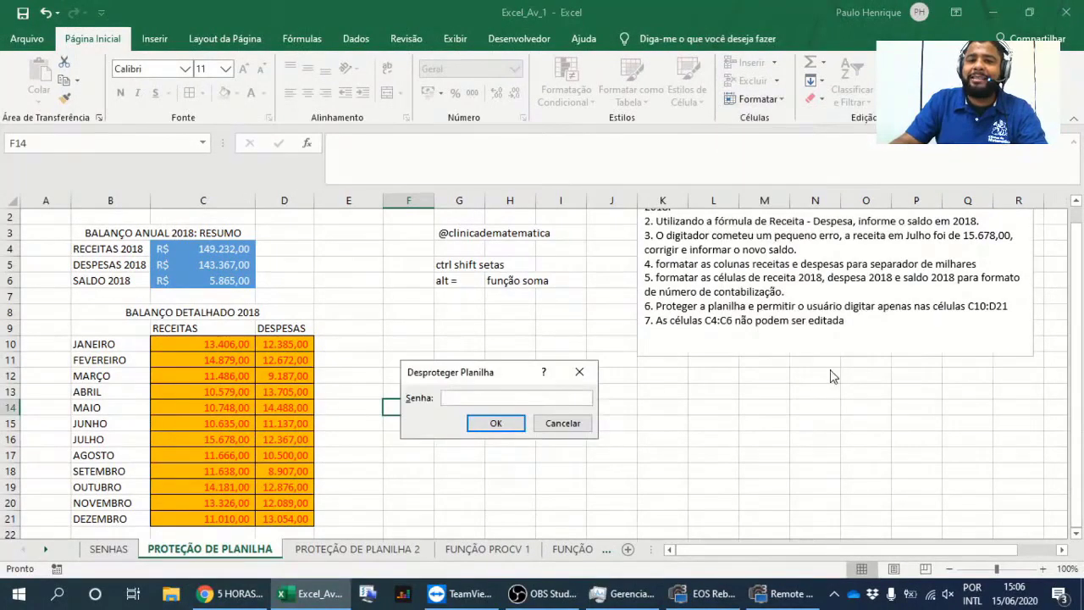
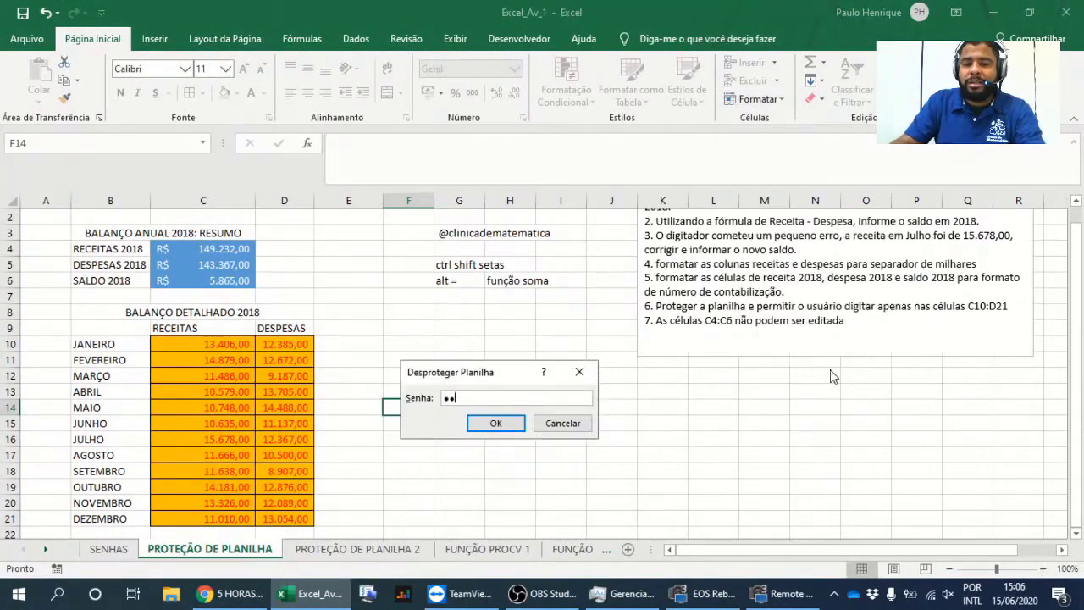
pyautogui.click(512, 421)
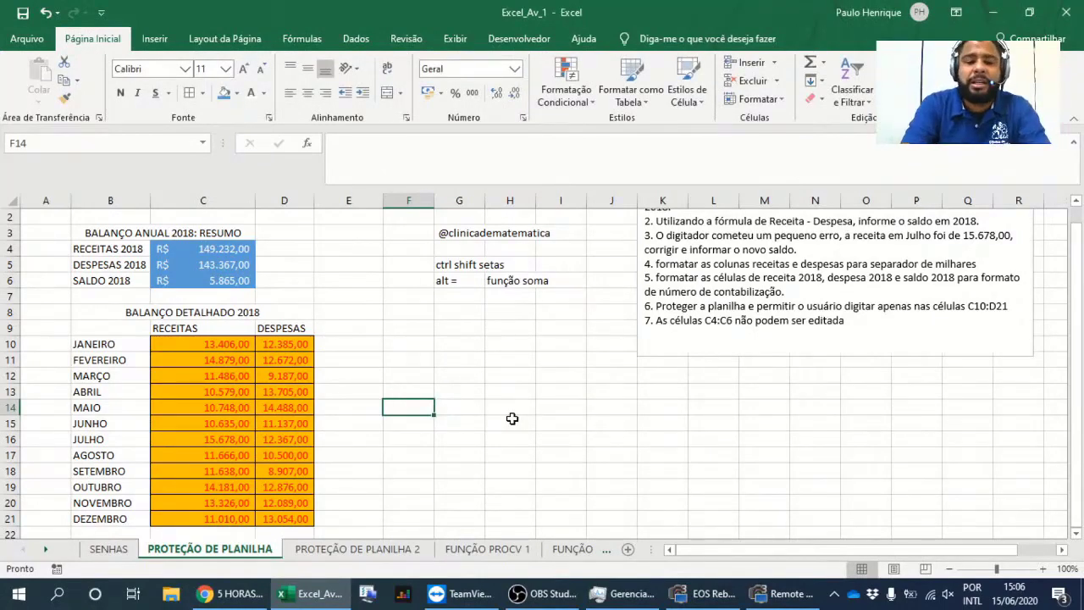
pyautogui.write('Prof ')
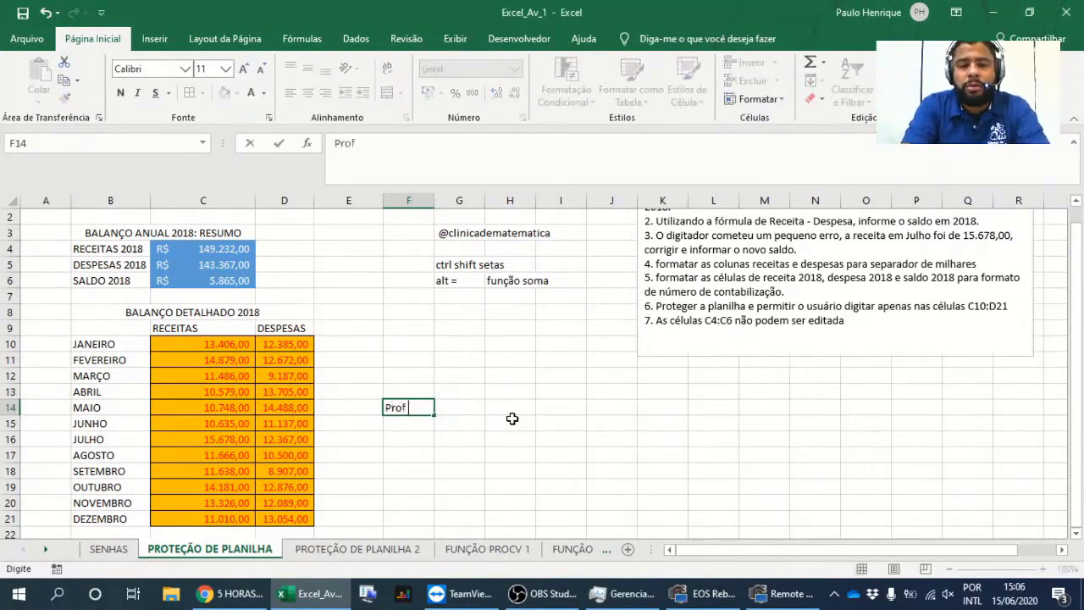
pyautogui.write('Paulinho')
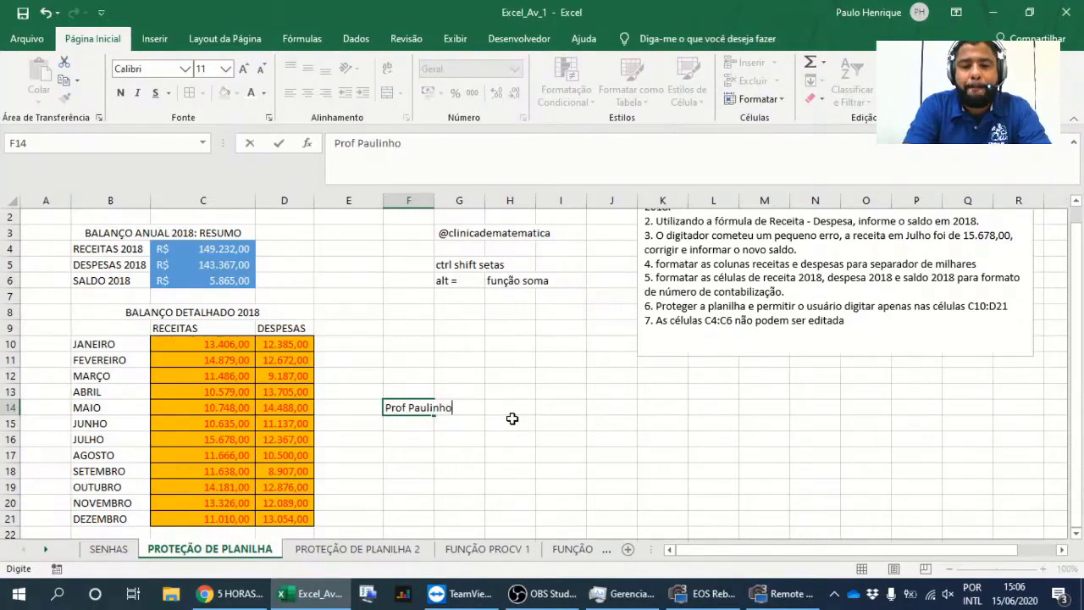
pyautogui.press('Return')
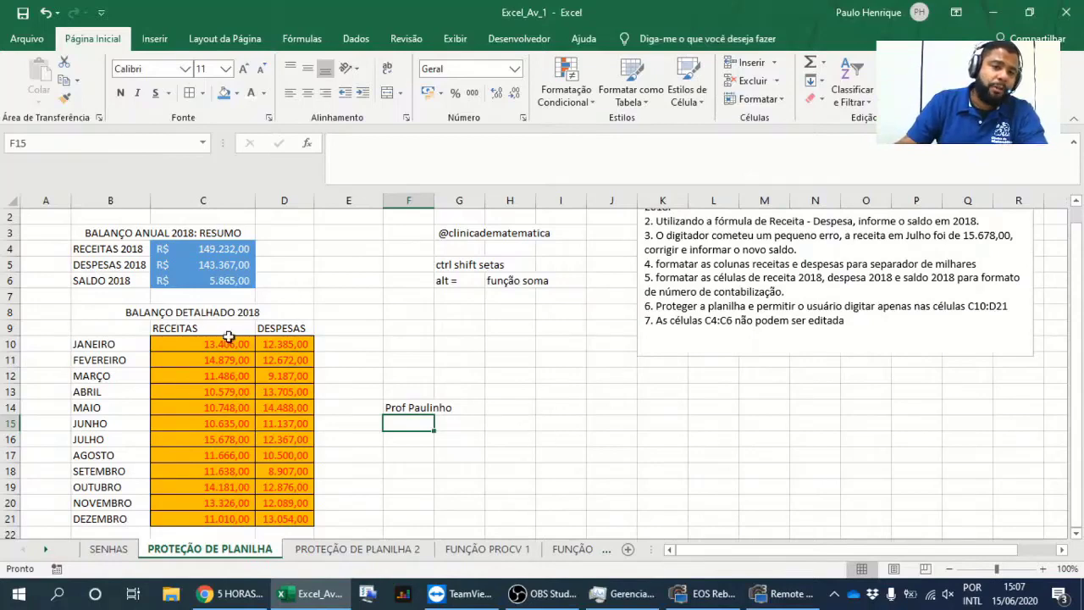
pyautogui.moveTo(228, 337); pyautogui.dragTo(272, 510)
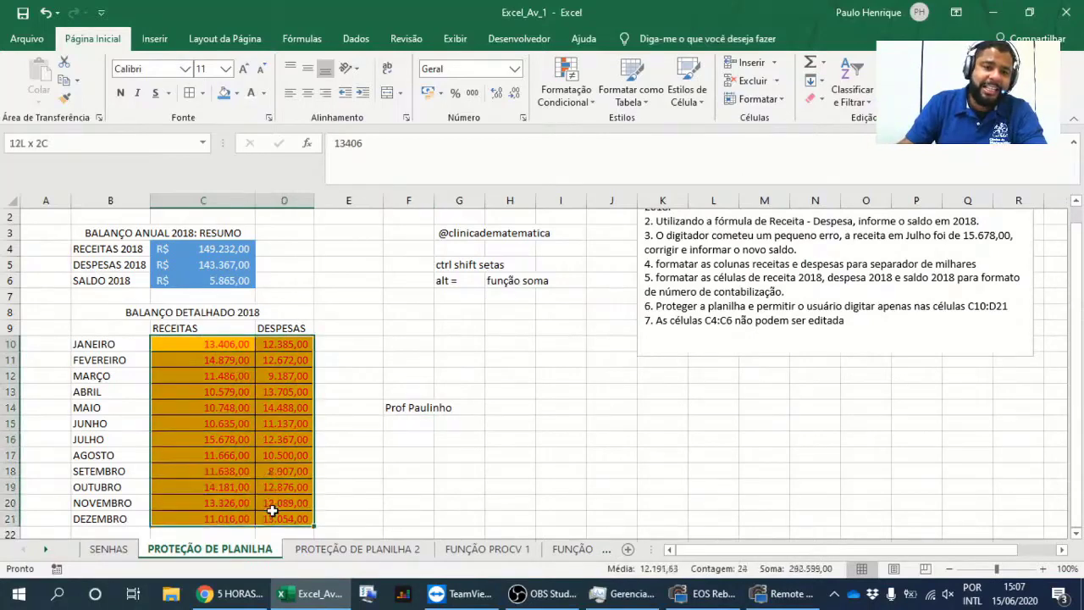
pyautogui.scroll(-1, 272, 508)
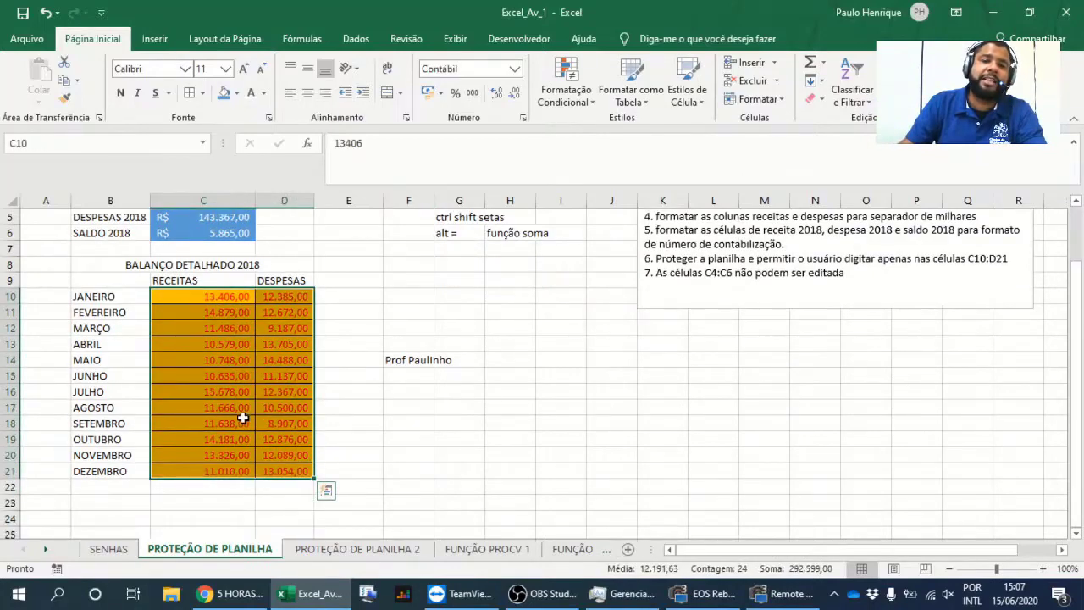
pyautogui.scroll(1, 243, 419)
pyautogui.click(211, 344)
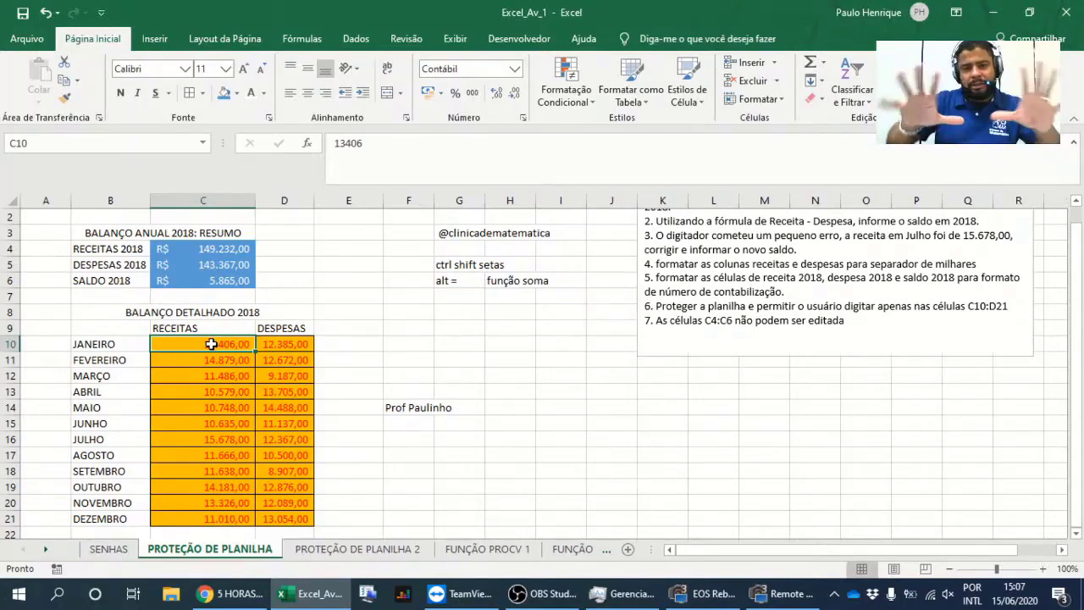
pyautogui.click(565, 380)
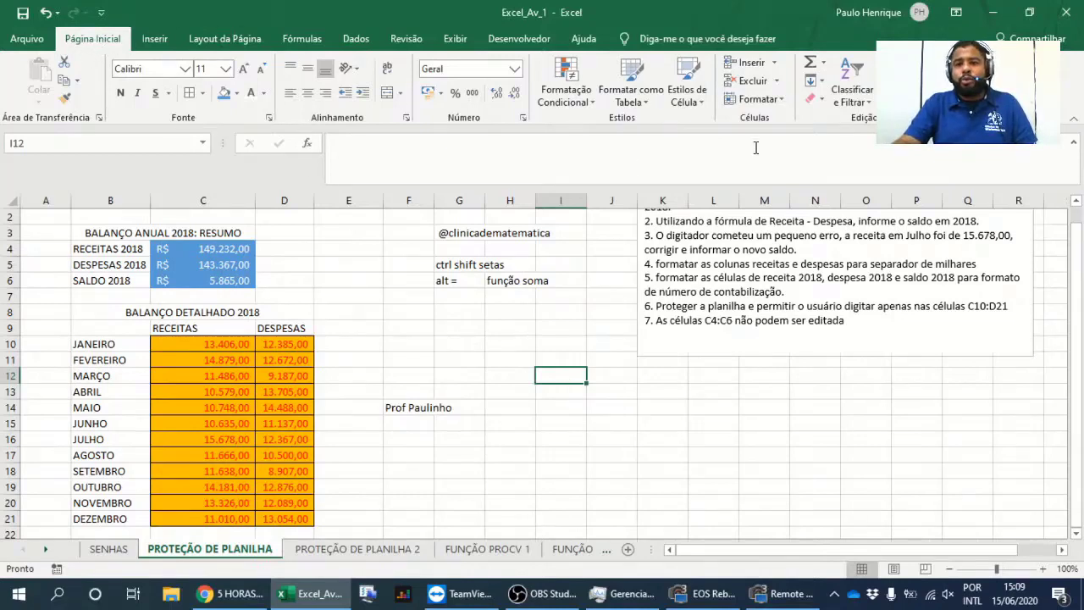
pyautogui.click(779, 103)
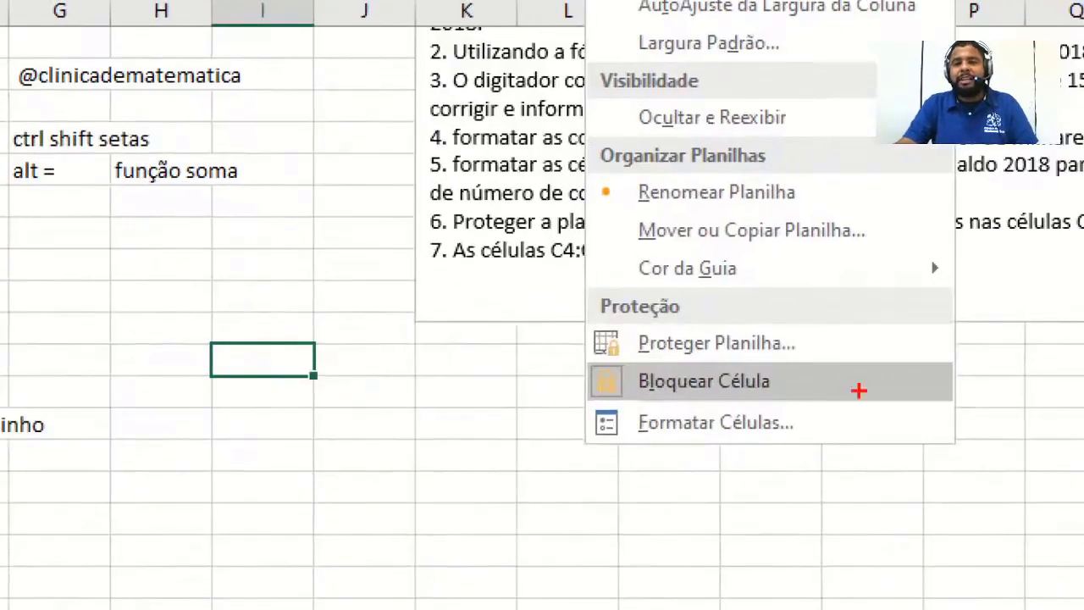
pyautogui.moveTo(576, 363)
pyautogui.mouseDown()
pyautogui.moveTo(808, 414)
pyautogui.moveTo(957, 404)
pyautogui.mouseUp()
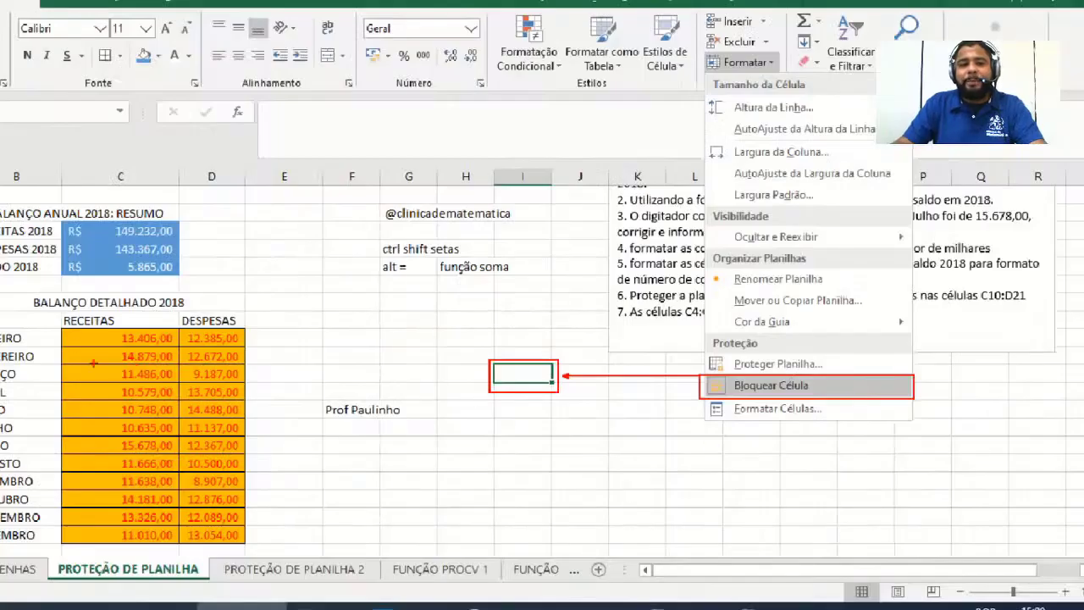
pyautogui.moveTo(49, 325); pyautogui.dragTo(252, 553)
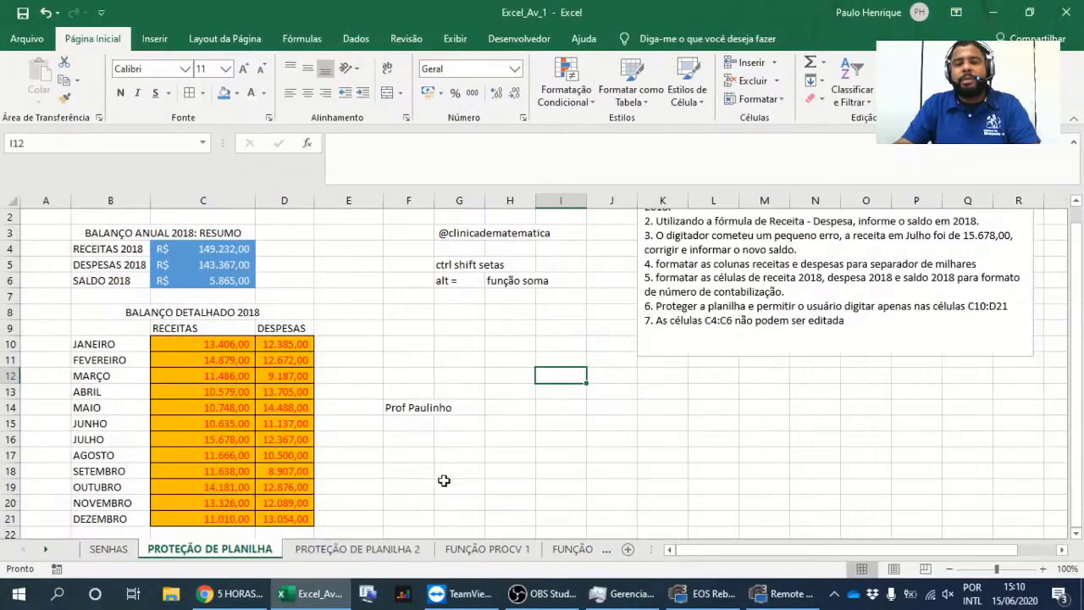
# Select the monthly values C10:D21 and switch off Bloquear Célula for them.
pyautogui.click(198, 343)
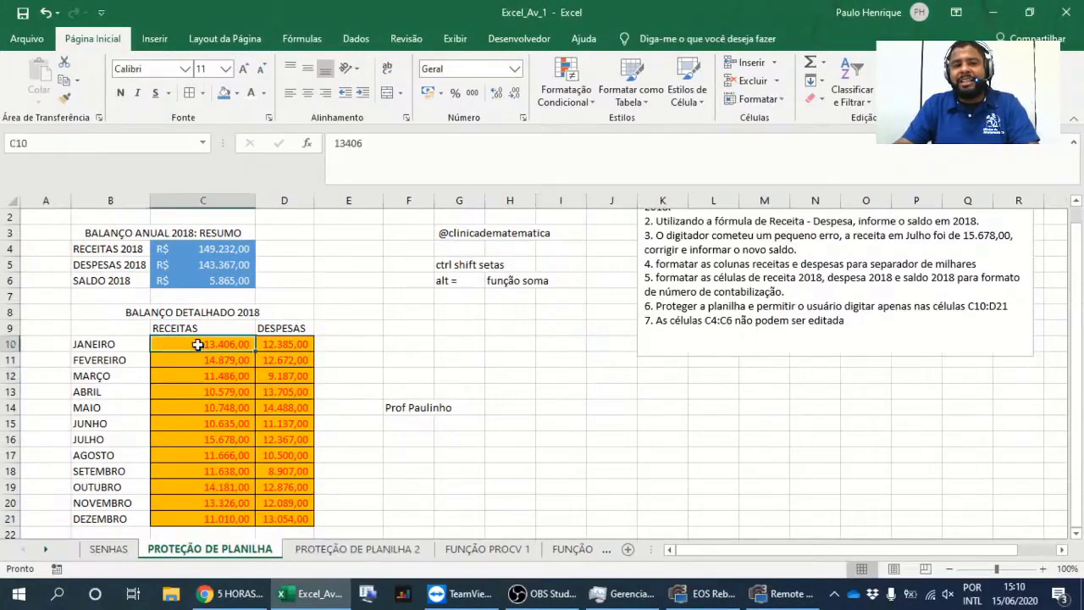
pyautogui.moveTo(197, 343); pyautogui.dragTo(264, 519)
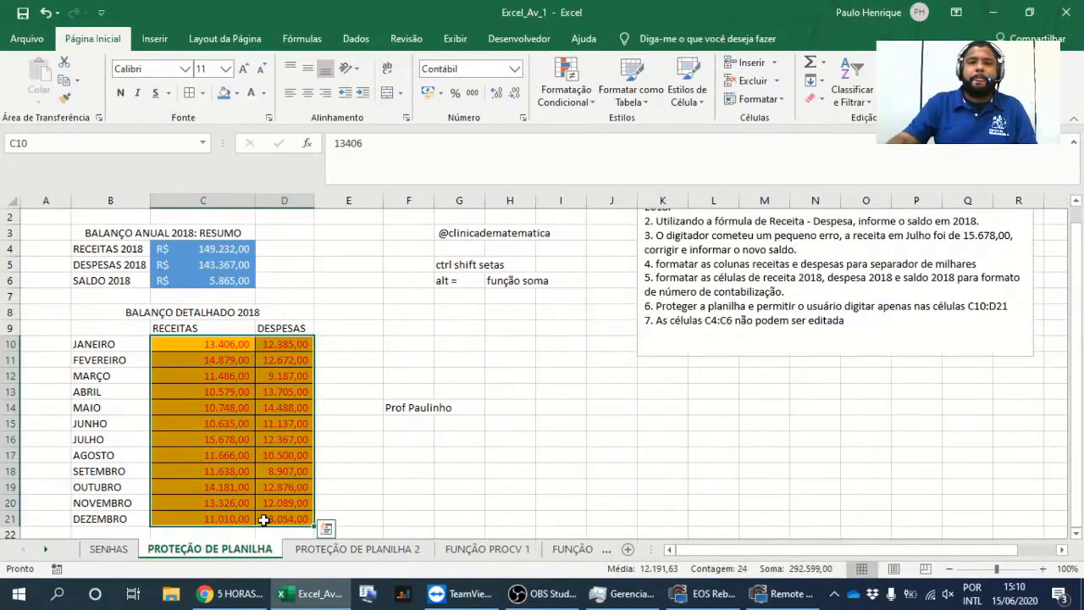
pyautogui.click(784, 99)
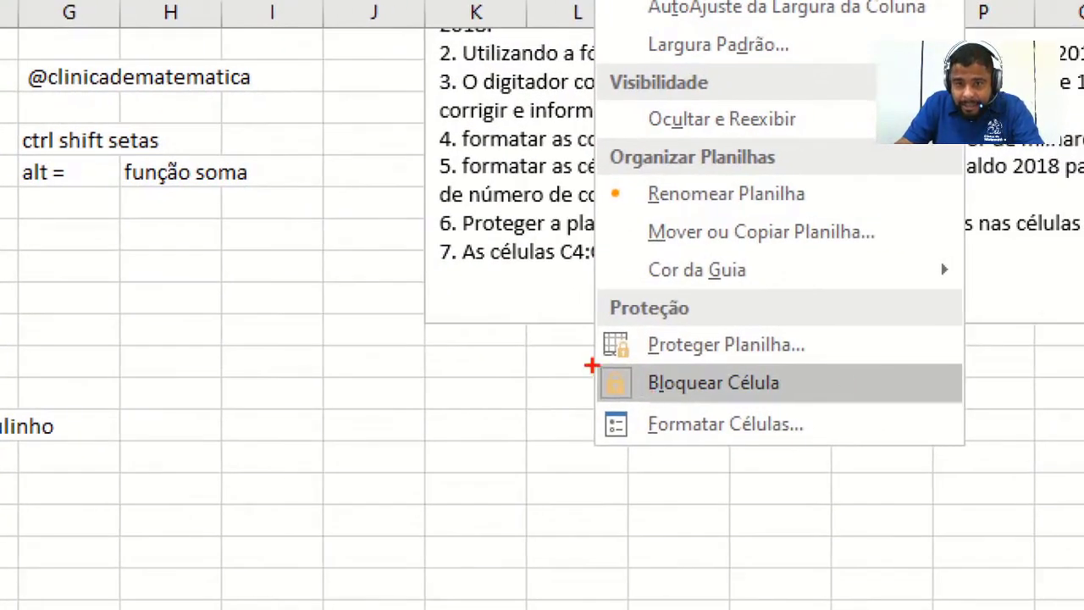
pyautogui.moveTo(593, 364); pyautogui.dragTo(637, 402)
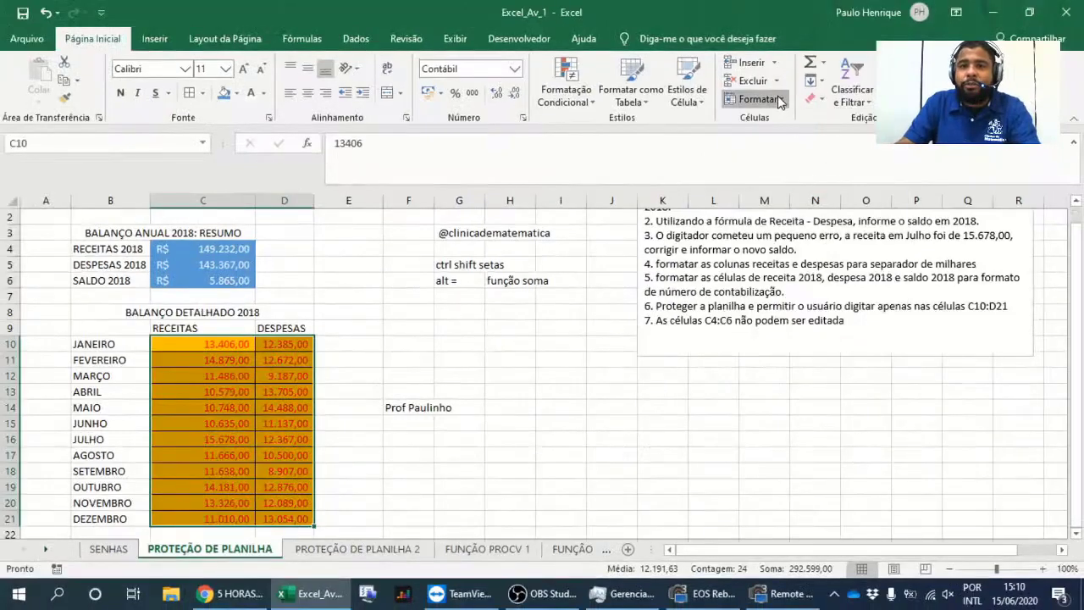
pyautogui.click(754, 99)
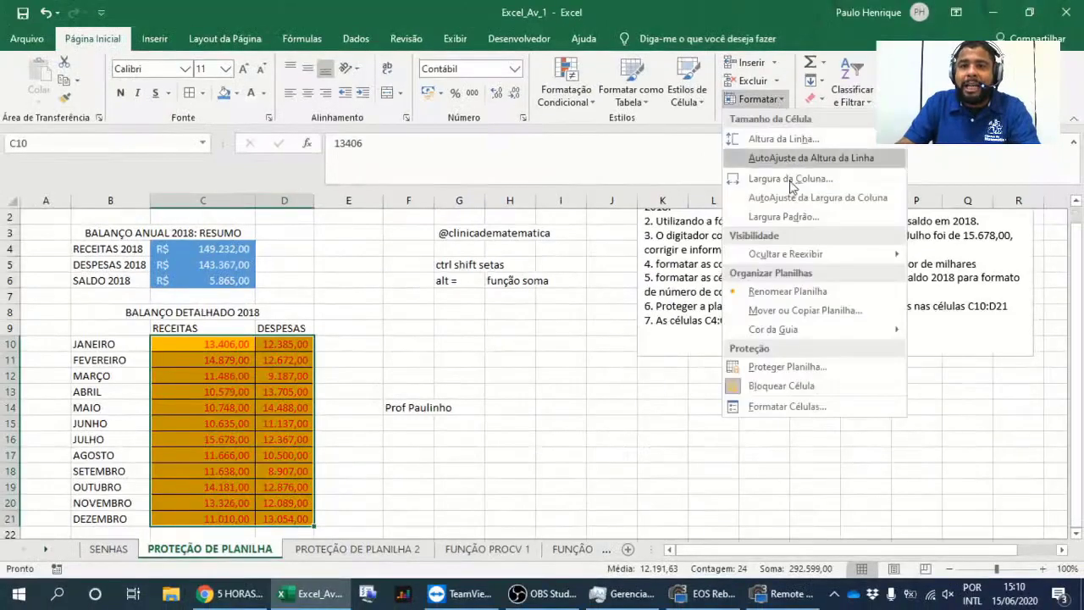
pyautogui.click(807, 386)
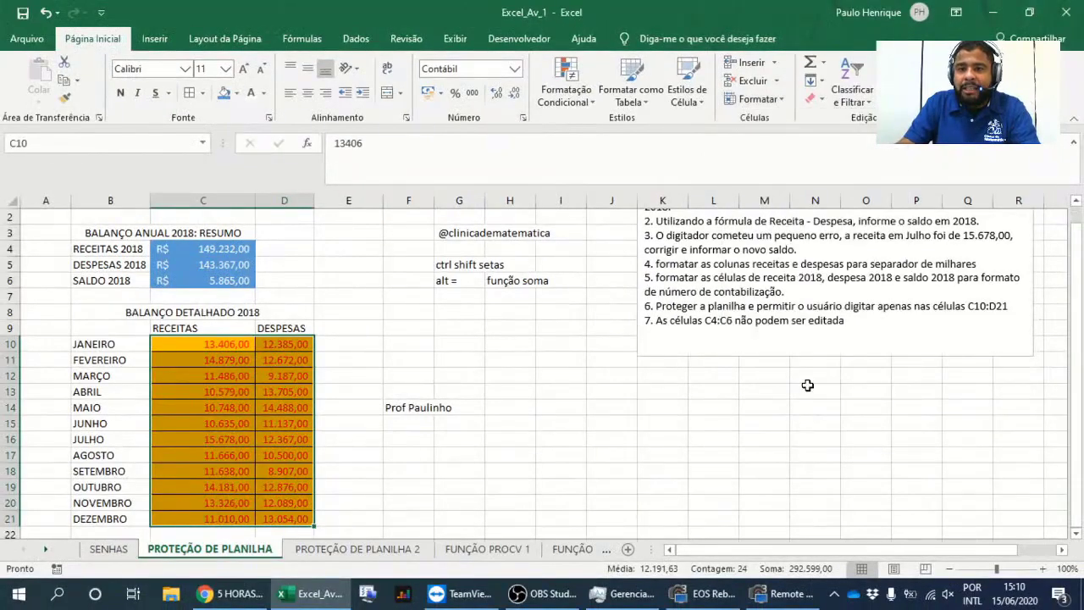
pyautogui.click(784, 101)
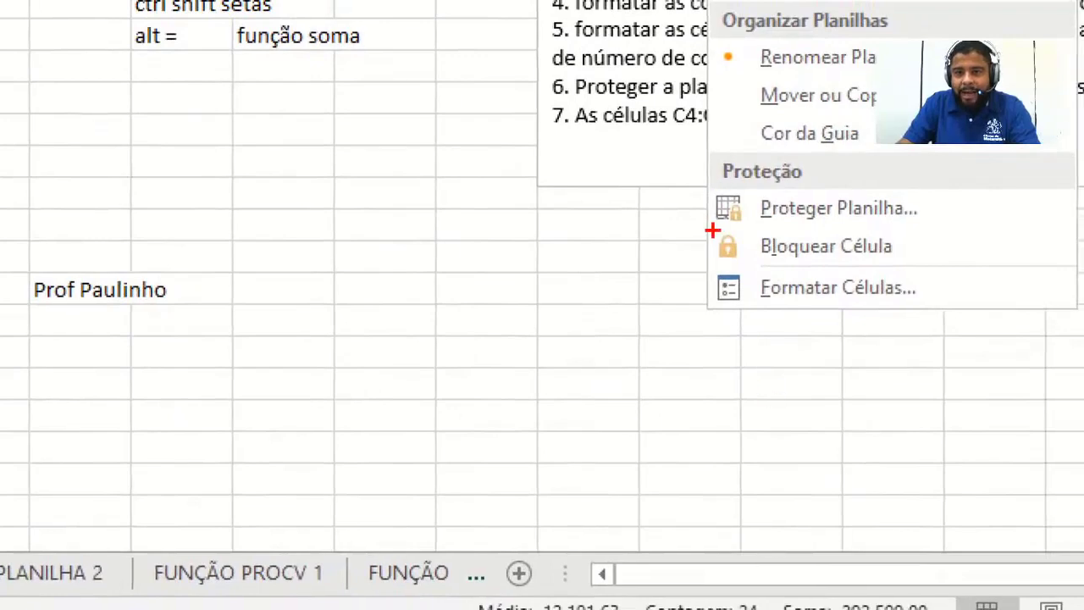
pyautogui.moveTo(712, 231); pyautogui.dragTo(744, 267)
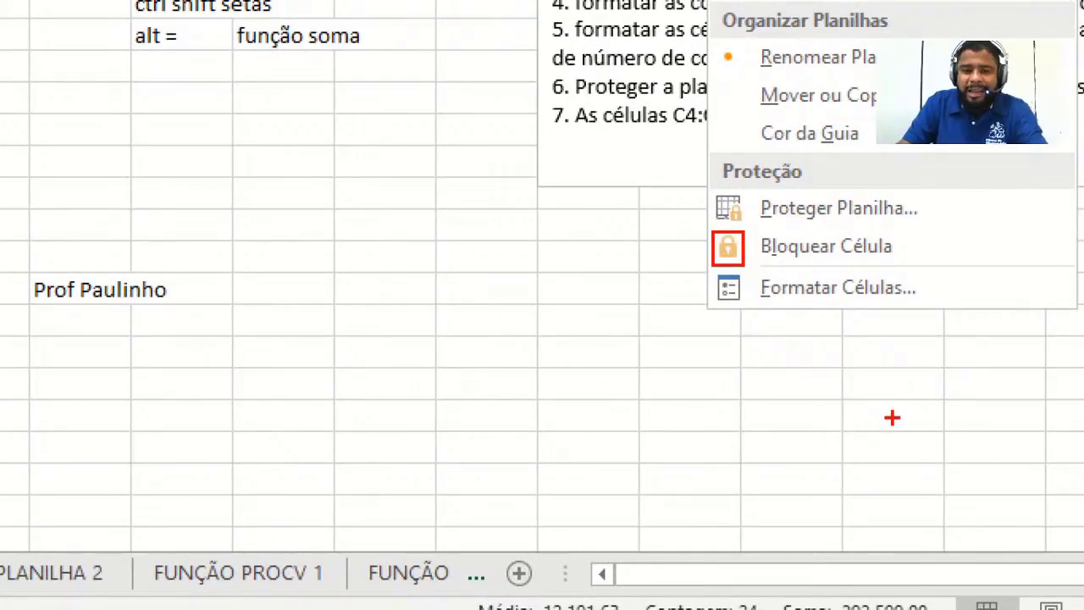
pyautogui.press('Escape')
pyautogui.press('Escape')
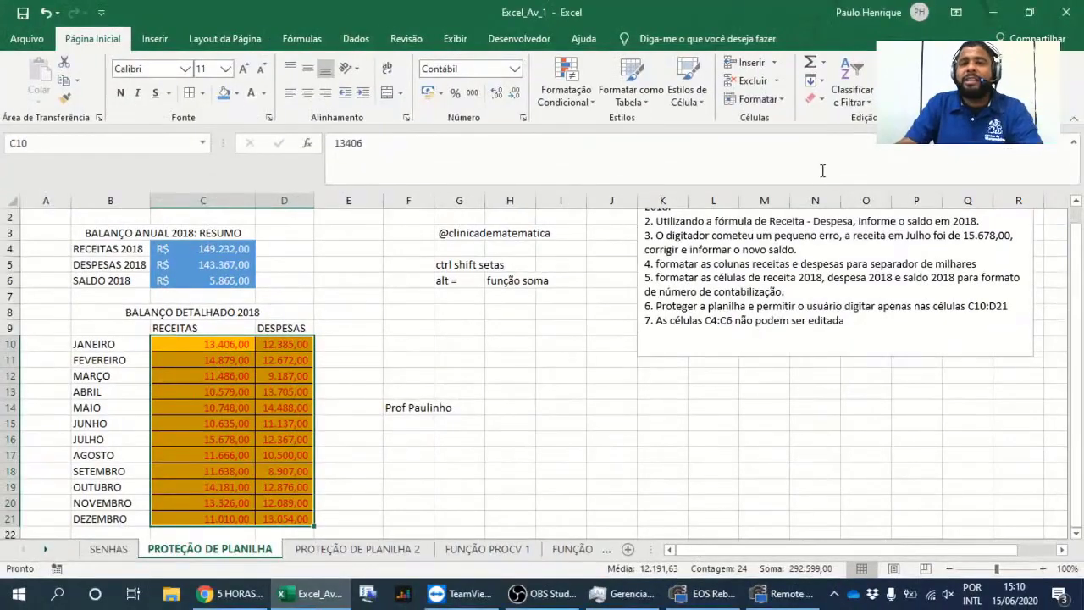
pyautogui.click(783, 102)
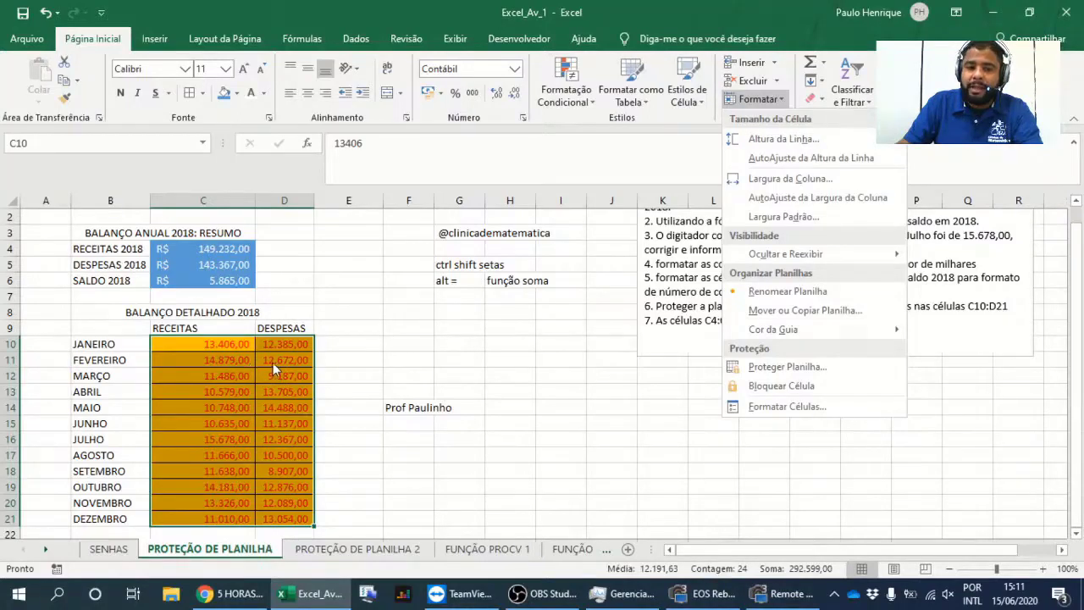
pyautogui.click(488, 376)
pyautogui.click(488, 376)
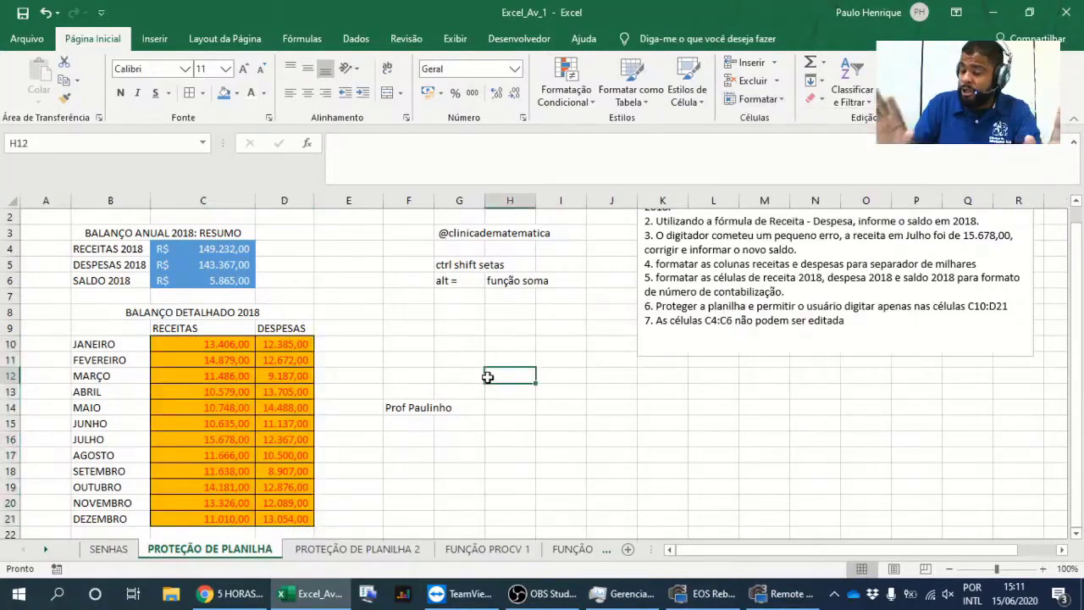
pyautogui.write('emkop')
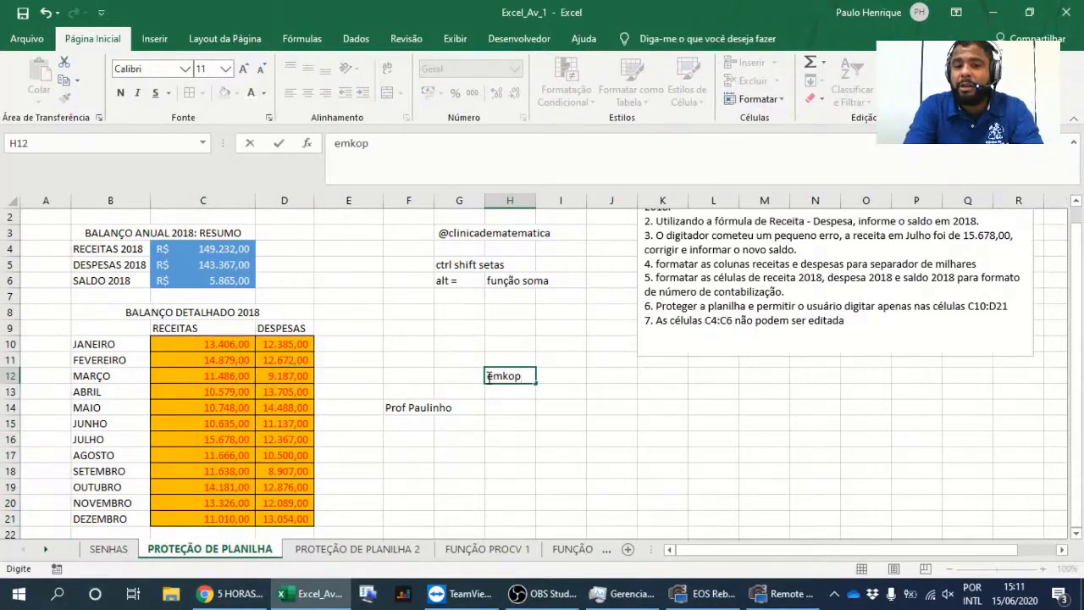
pyautogui.press('Escape')
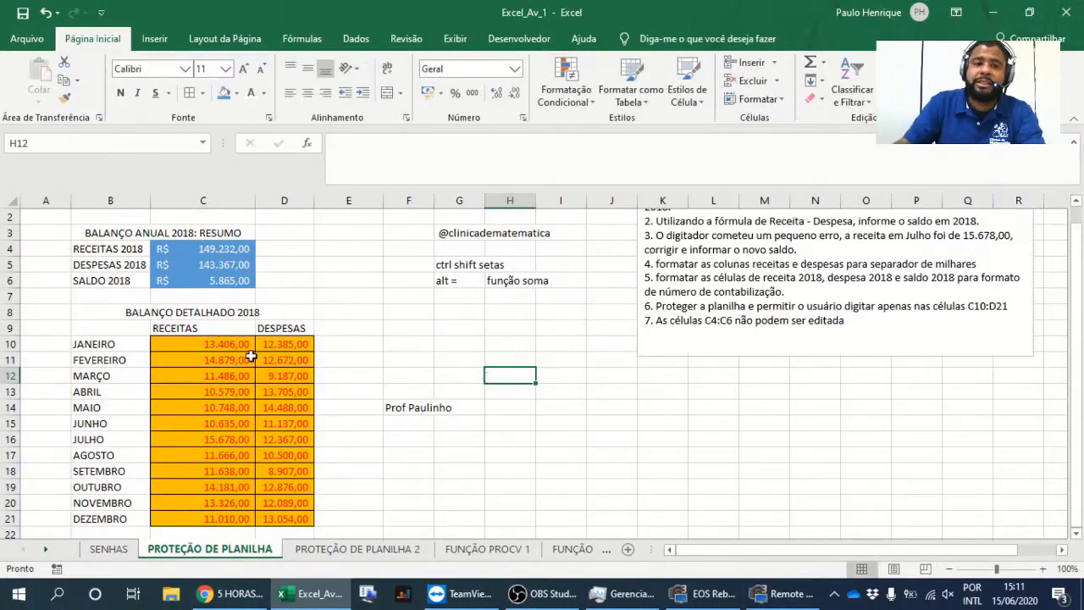
pyautogui.click(235, 339)
pyautogui.write('xcwe')
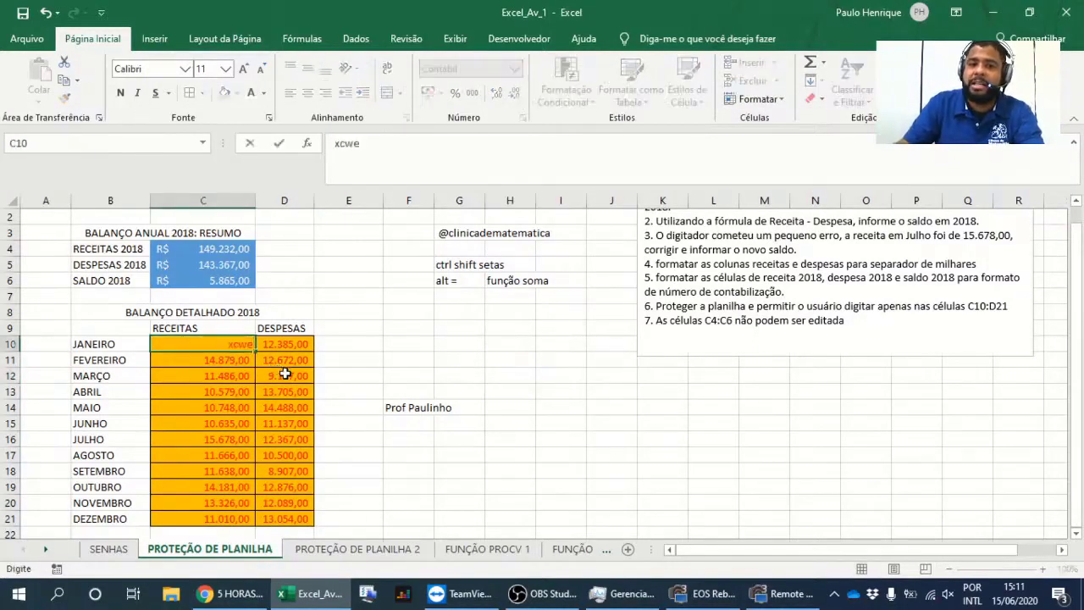
pyautogui.press('Escape')
pyautogui.click(230, 273)
pyautogui.write('cweqc')
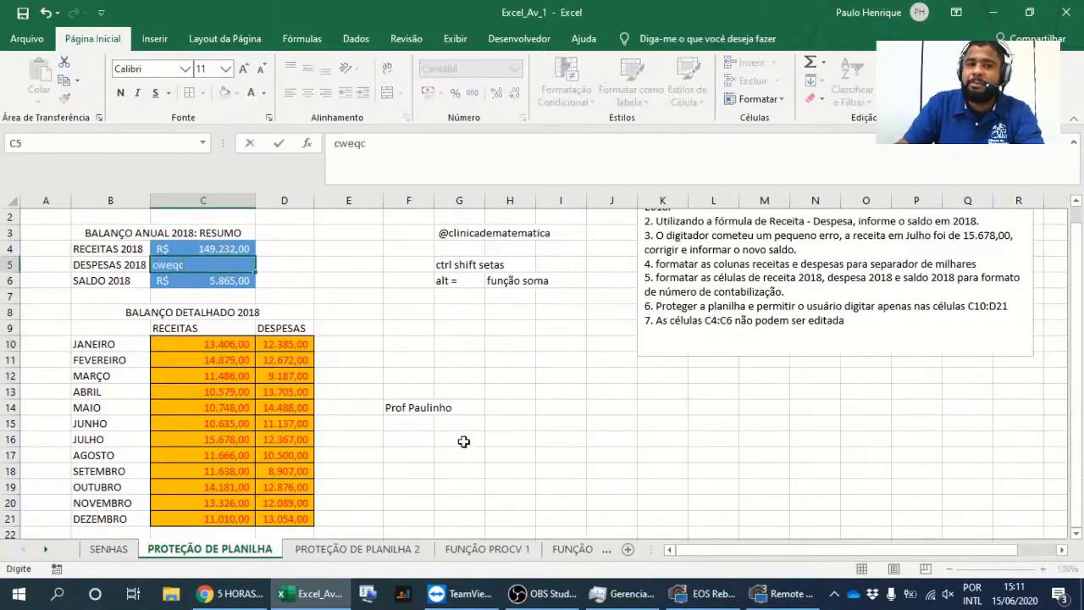
pyautogui.press('Escape')
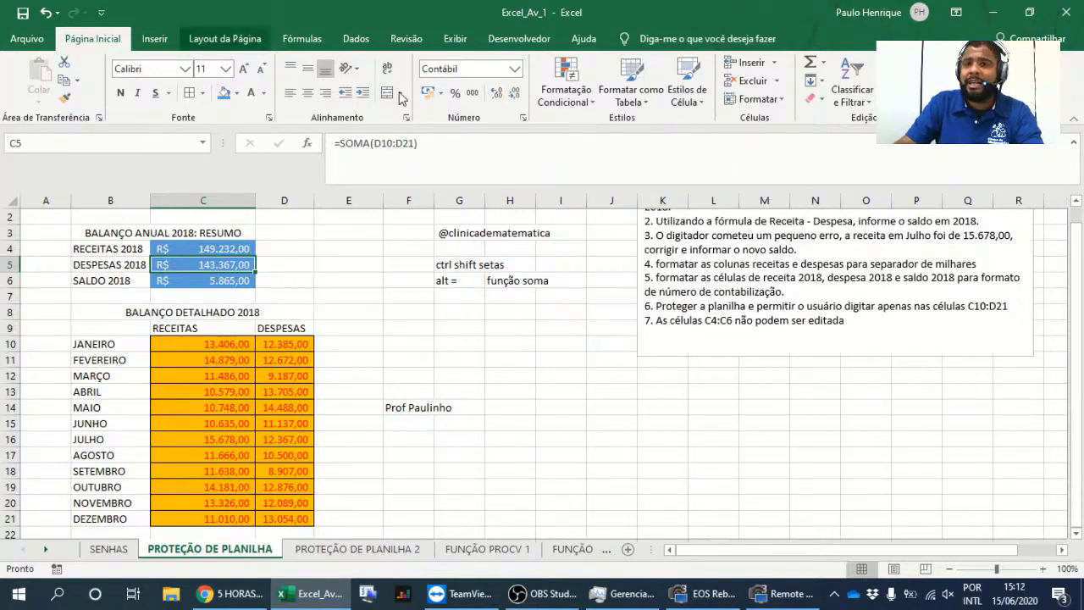
# Reapply sheet protection from Formatar > Protect Sheet, entering and confirming the password.
pyautogui.click(777, 99)
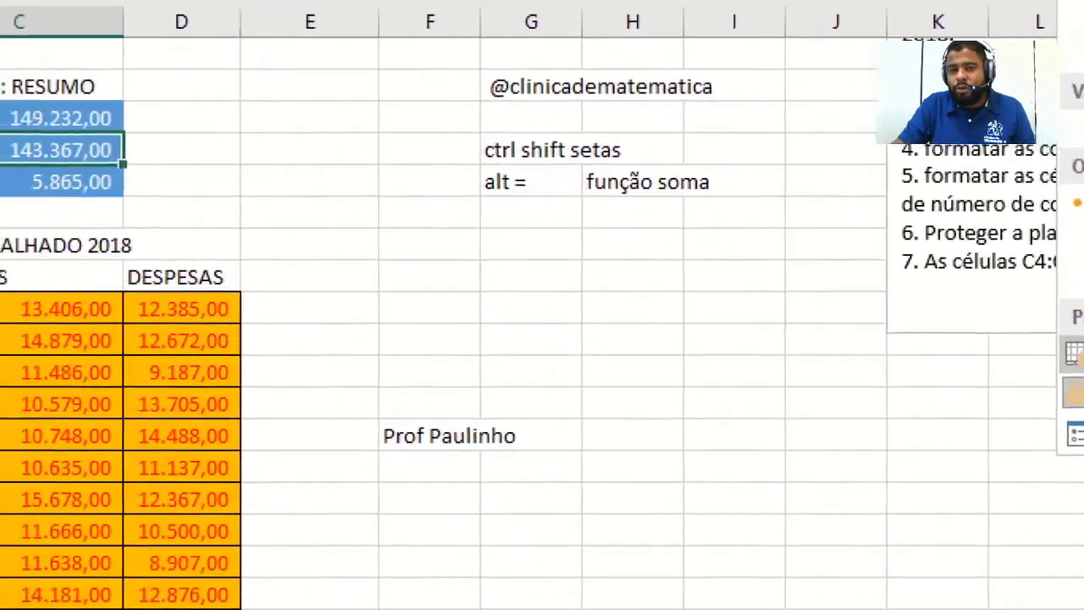
pyautogui.press('Escape')
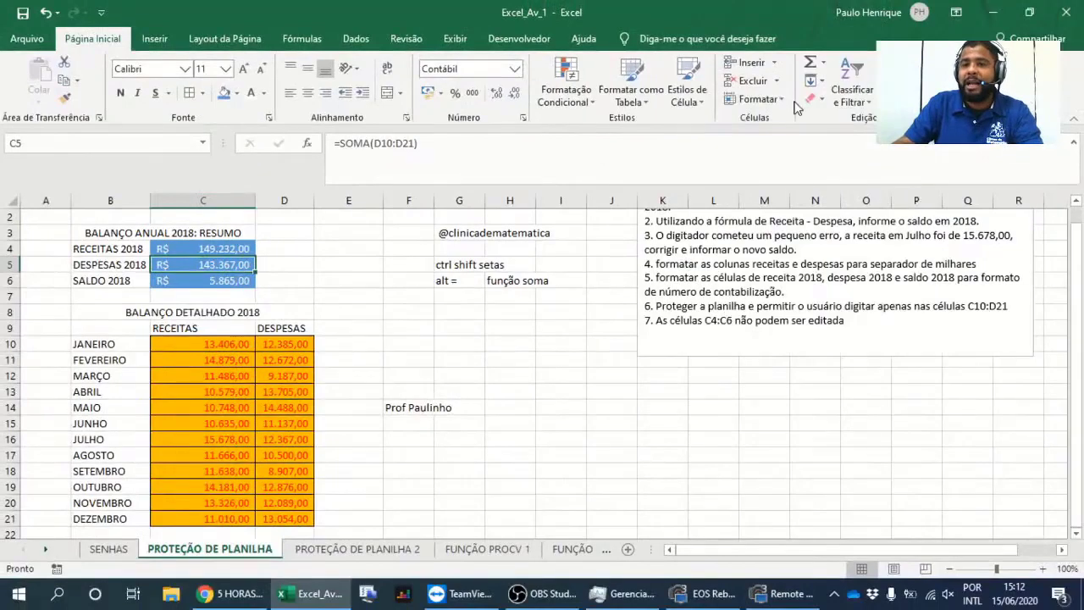
pyautogui.click(780, 100)
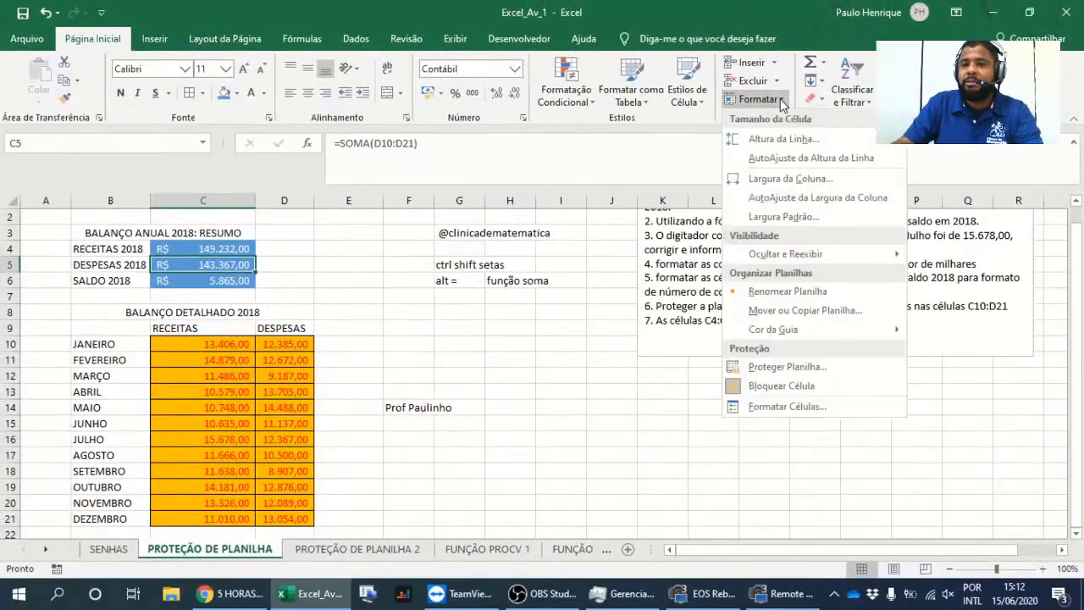
pyautogui.click(798, 366)
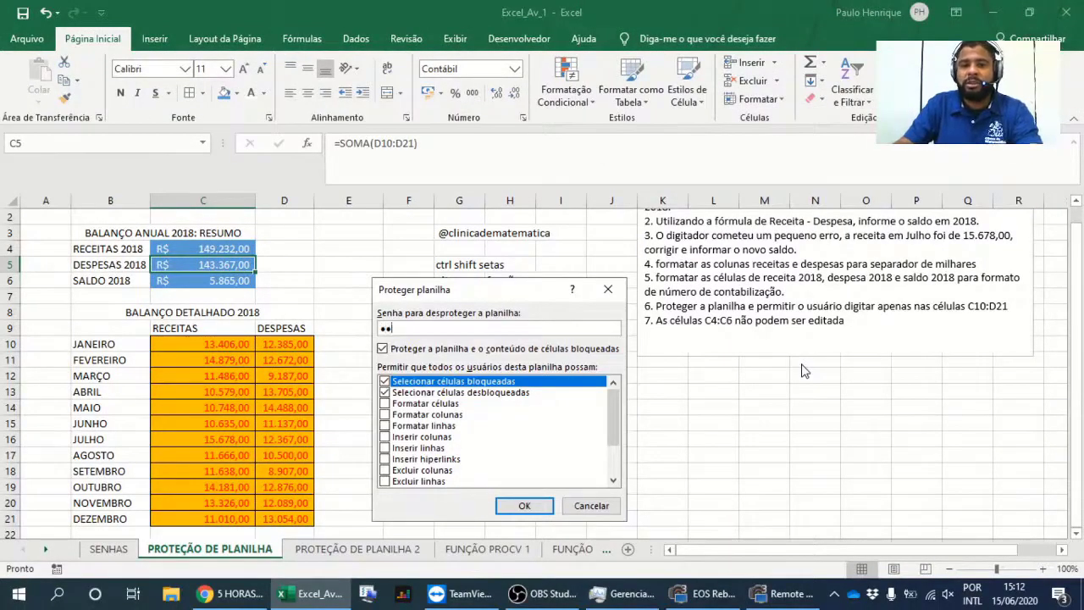
pyautogui.write('4')
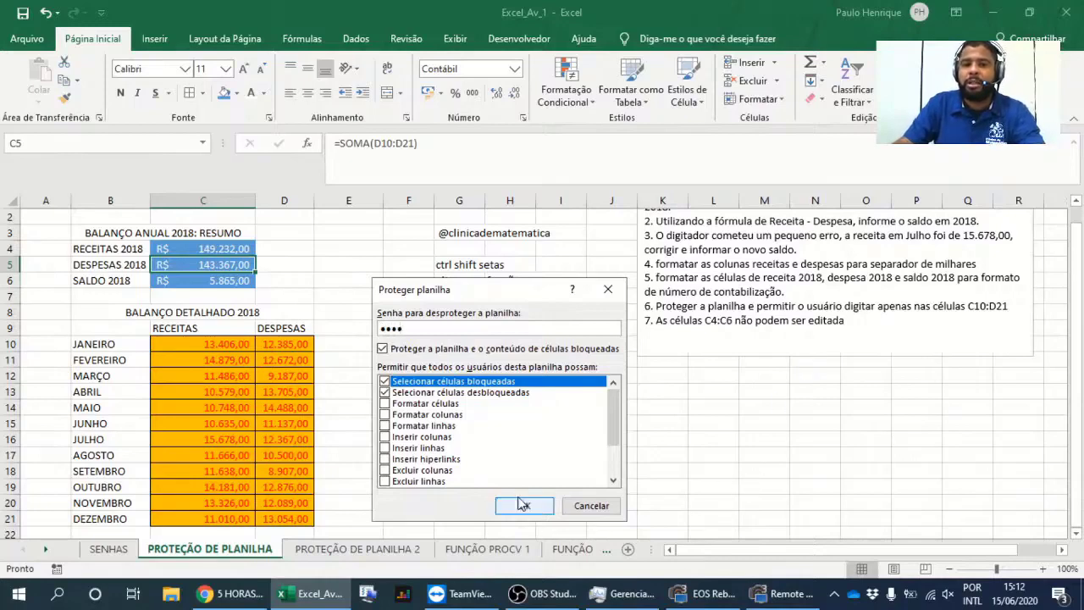
pyautogui.click(542, 510)
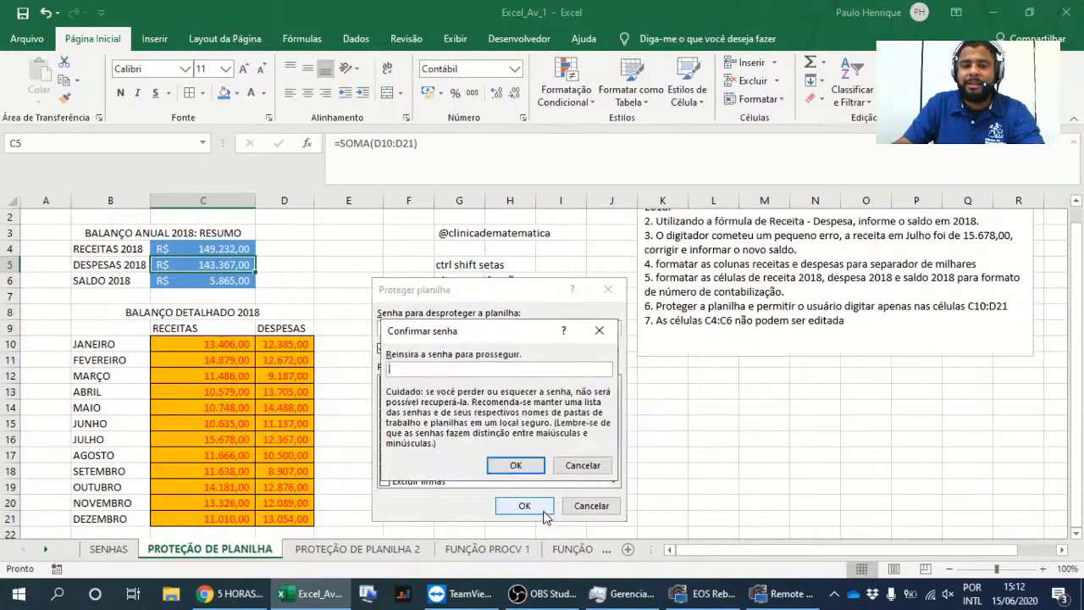
pyautogui.write('4')
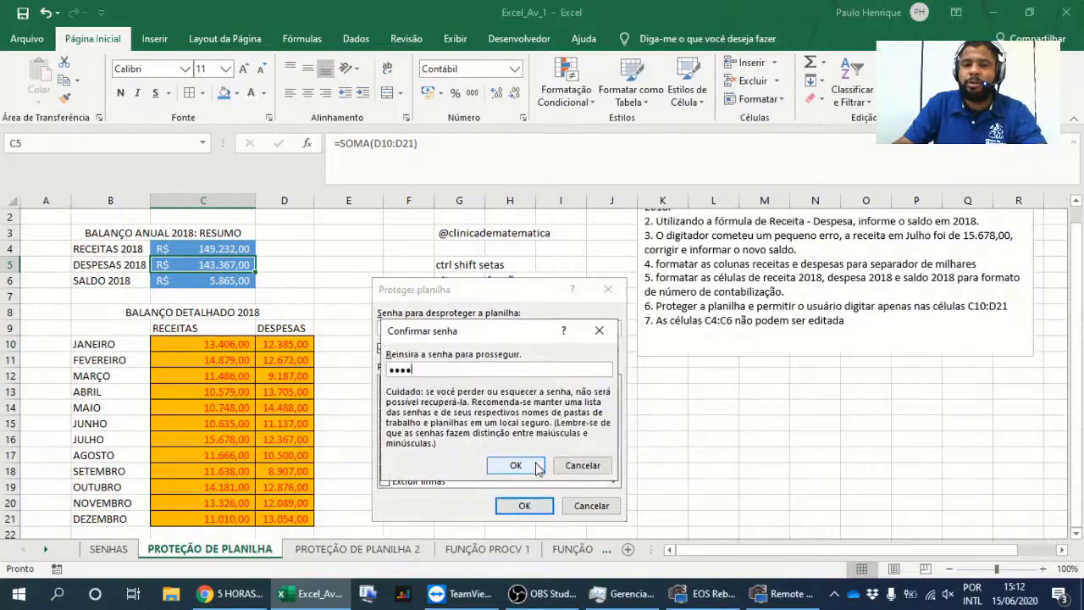
pyautogui.click(527, 465)
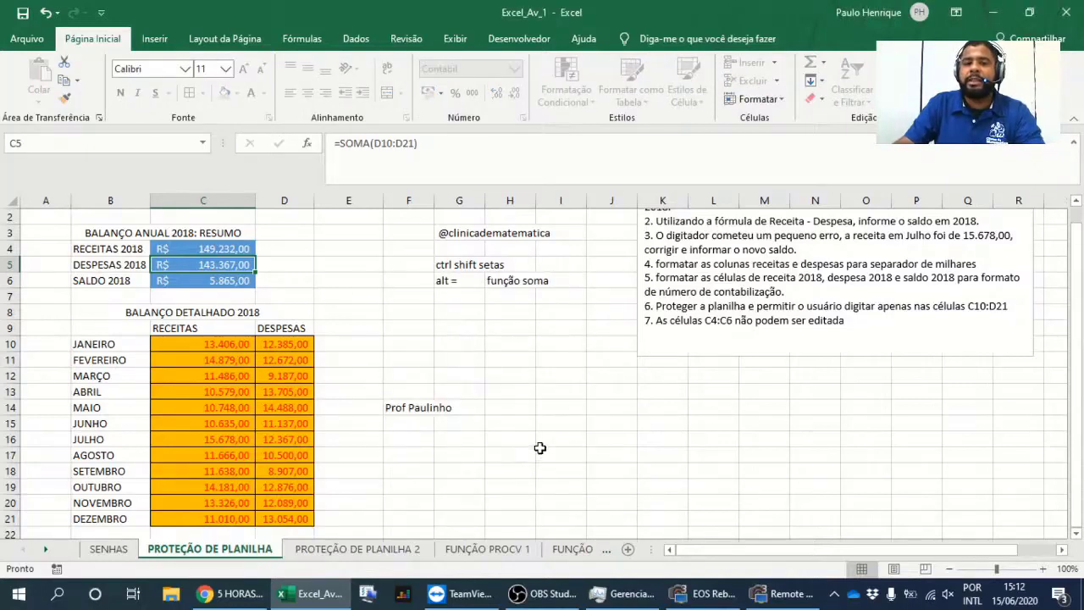
pyautogui.click(537, 456)
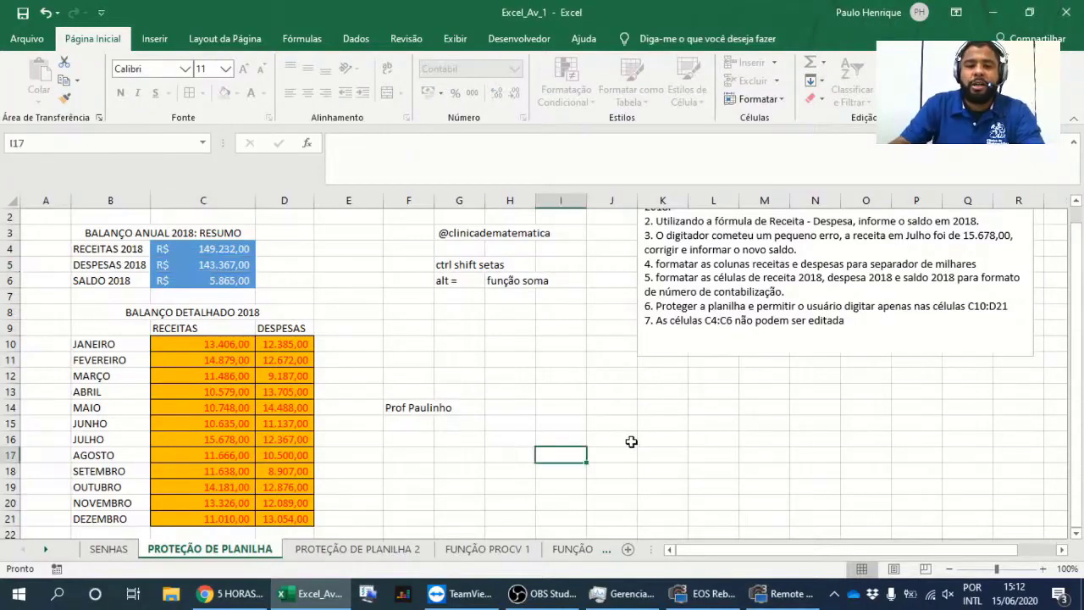
# Try deleting locked cells I17 and C4, dismissing each protected-sheet warning.
pyautogui.press('Delete')
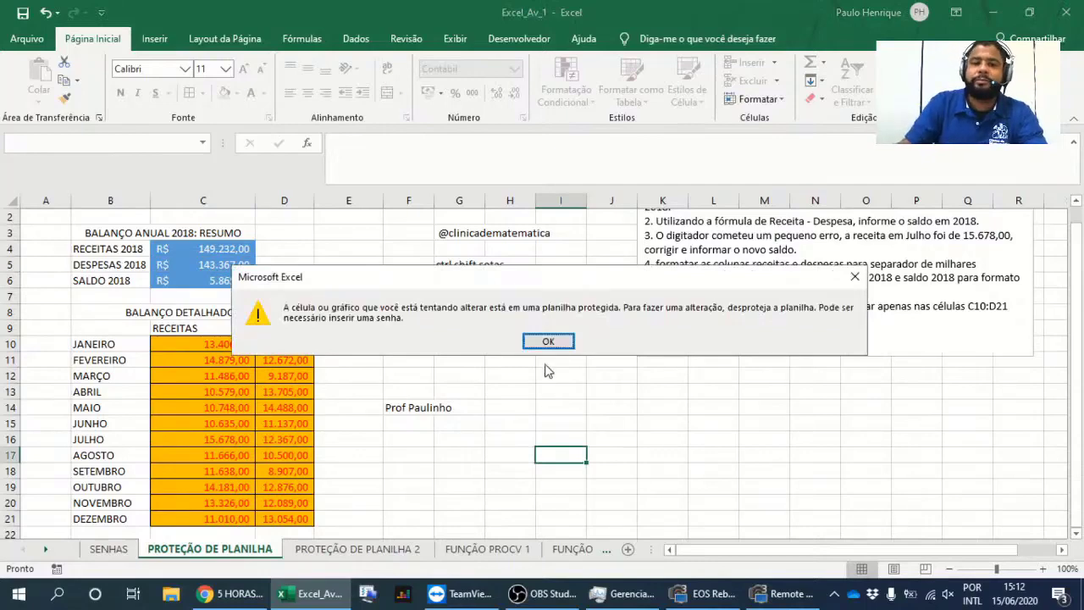
pyautogui.click(547, 342)
pyautogui.click(190, 245)
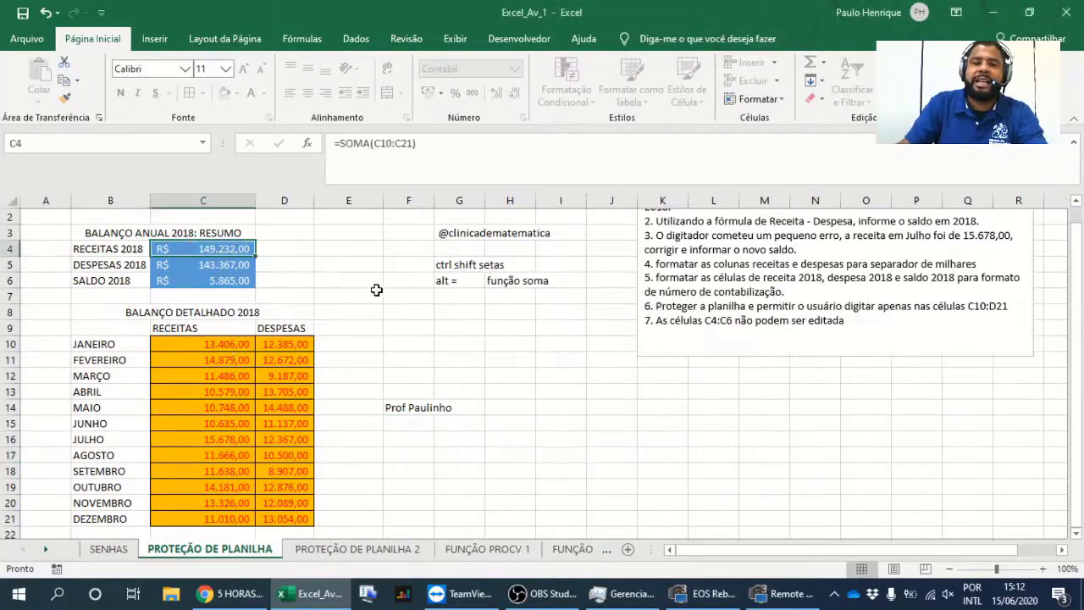
pyautogui.press('Delete')
pyautogui.click(548, 342)
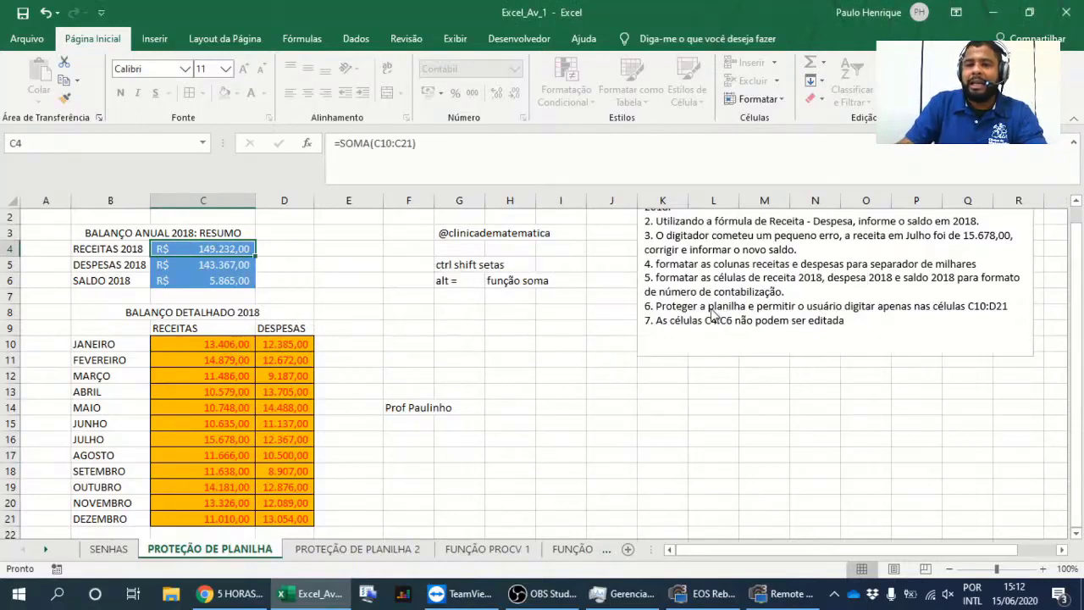
# Enter 15000 as January's revenue in C10.
pyautogui.click(232, 346)
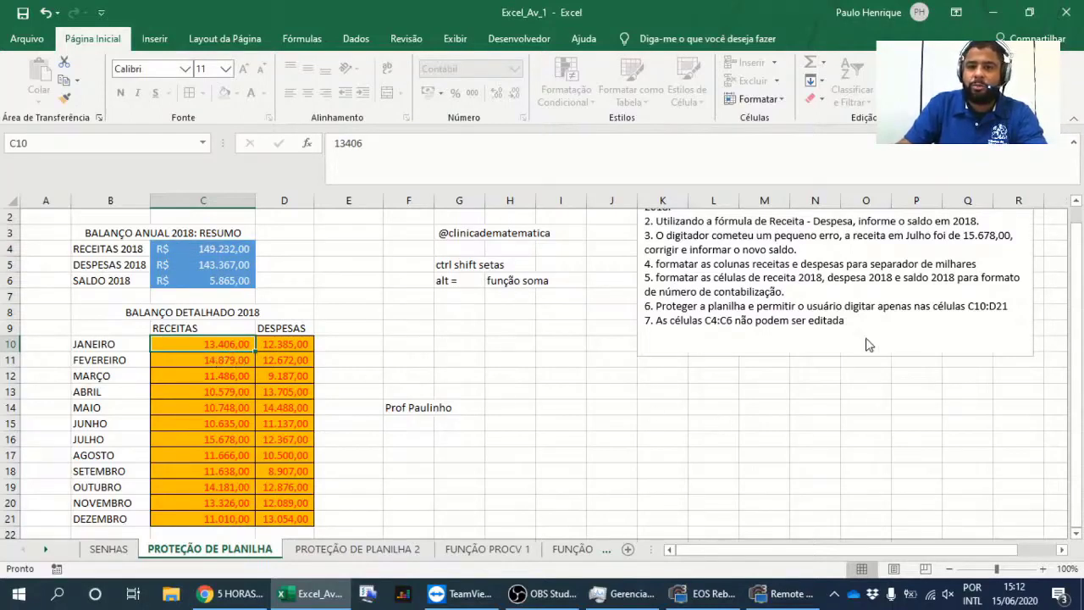
pyautogui.write('1')
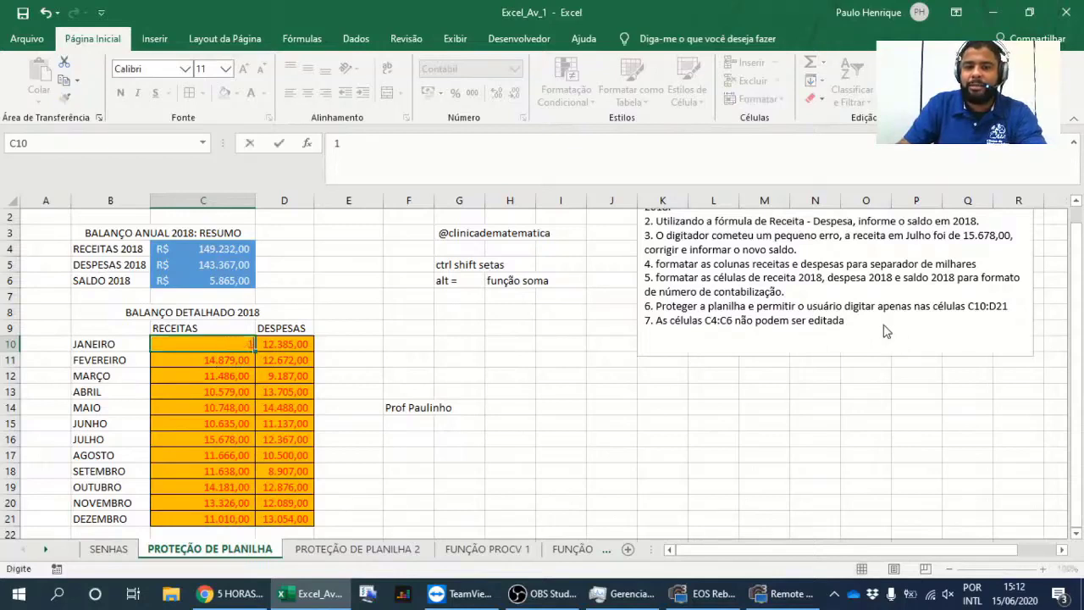
pyautogui.write('500')
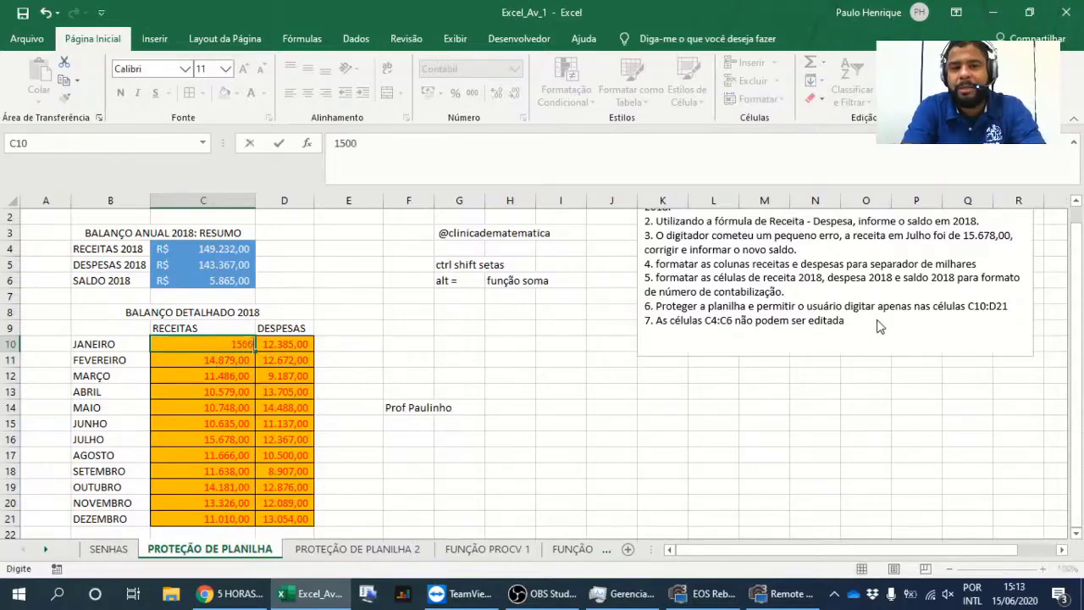
pyautogui.write('0')
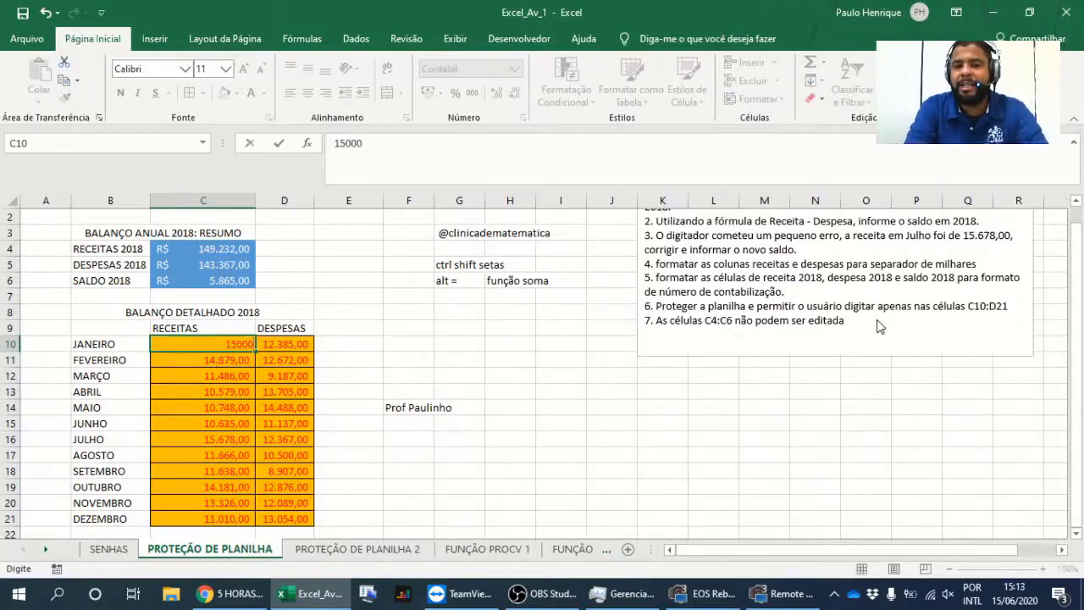
pyautogui.press('Return')
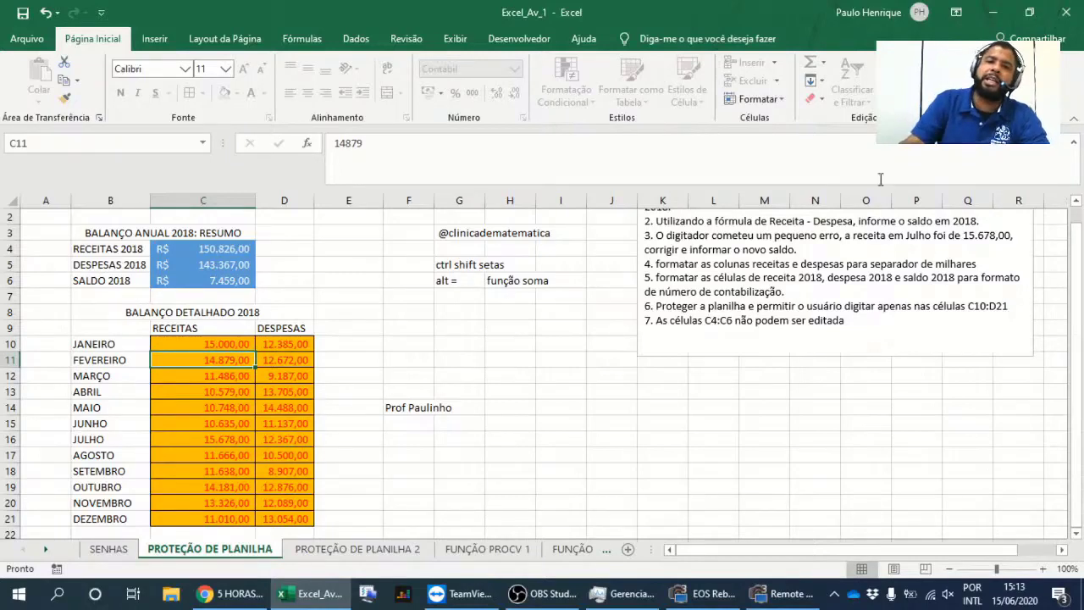
# Try deleting the locked summary totals C4:C6 and dismiss the warning.
pyautogui.moveTo(223, 248); pyautogui.dragTo(235, 282)
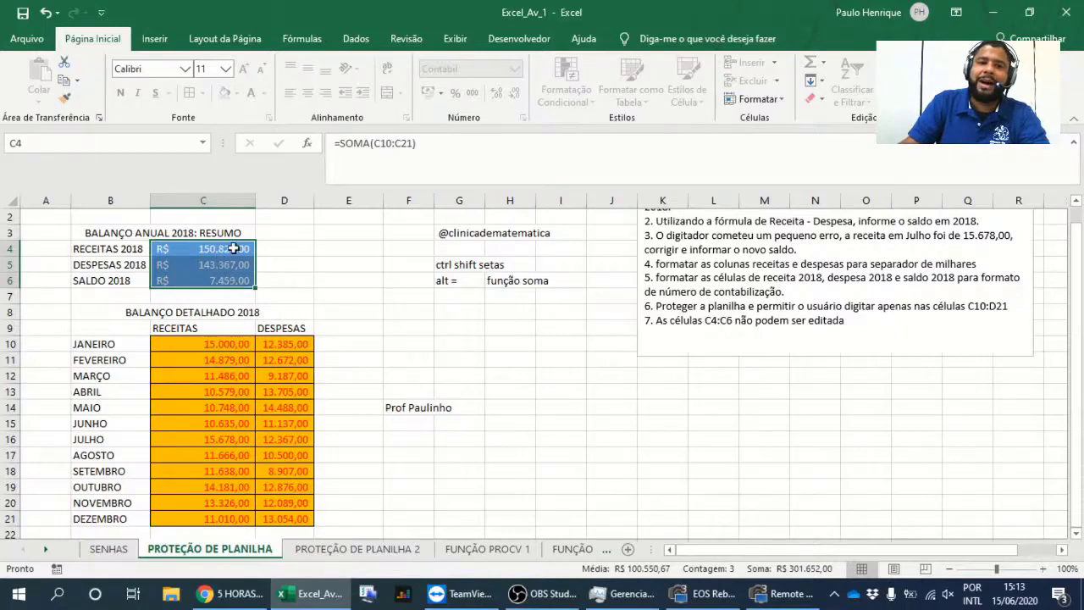
pyautogui.press('Delete')
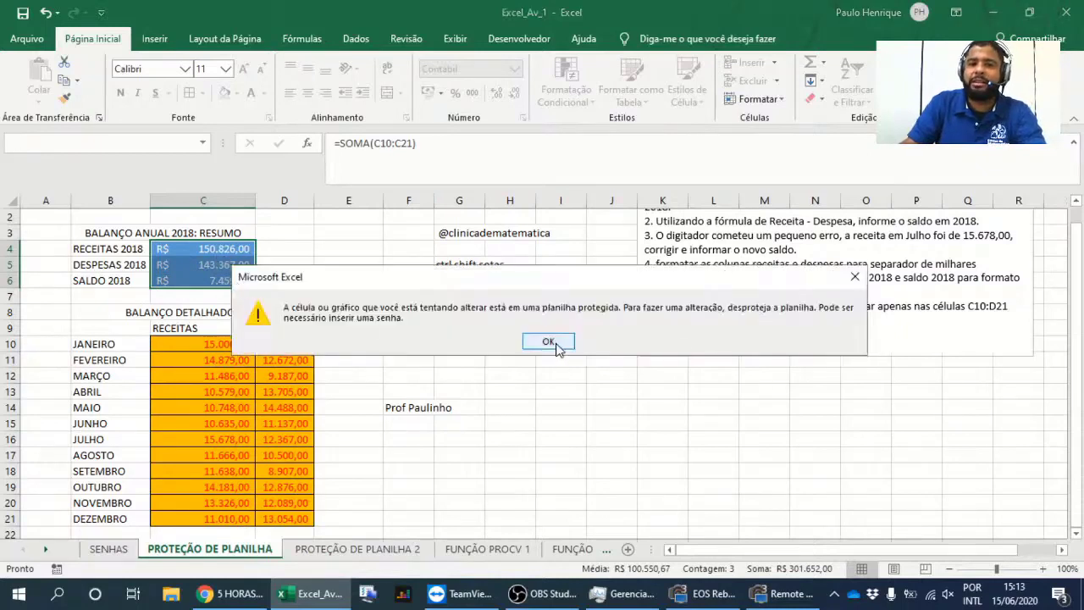
pyautogui.click(550, 342)
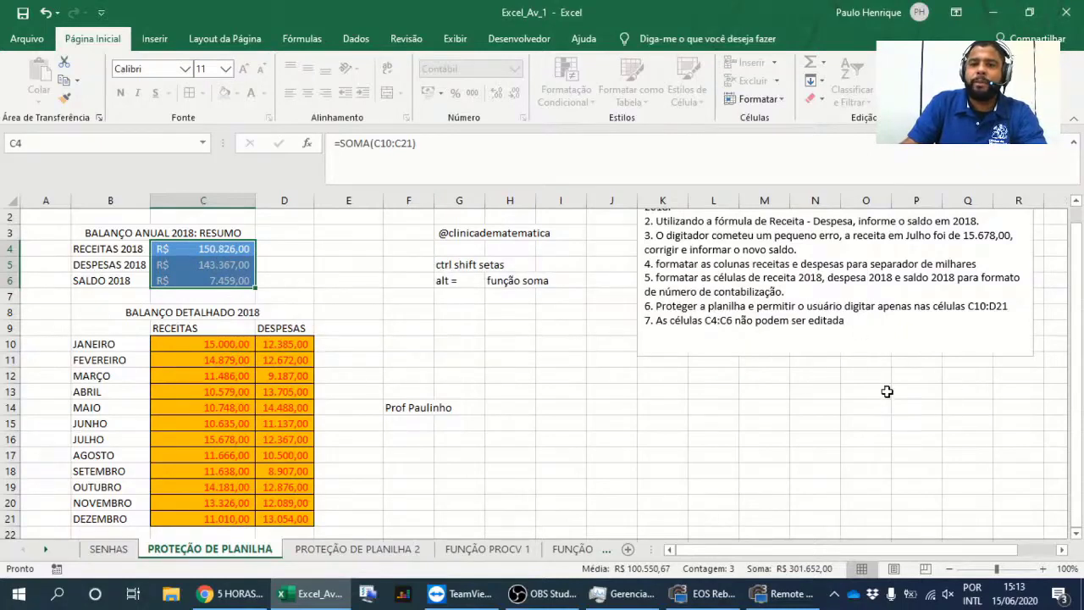